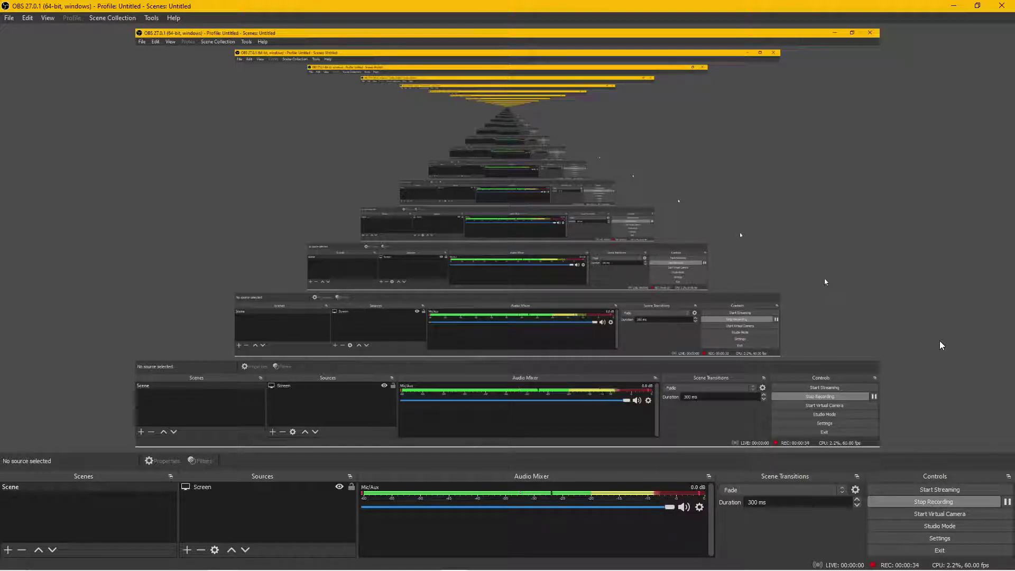
# Step: Switch from OBS to the empty Untitled Project in After Effects
pyautogui.click(421, 559)
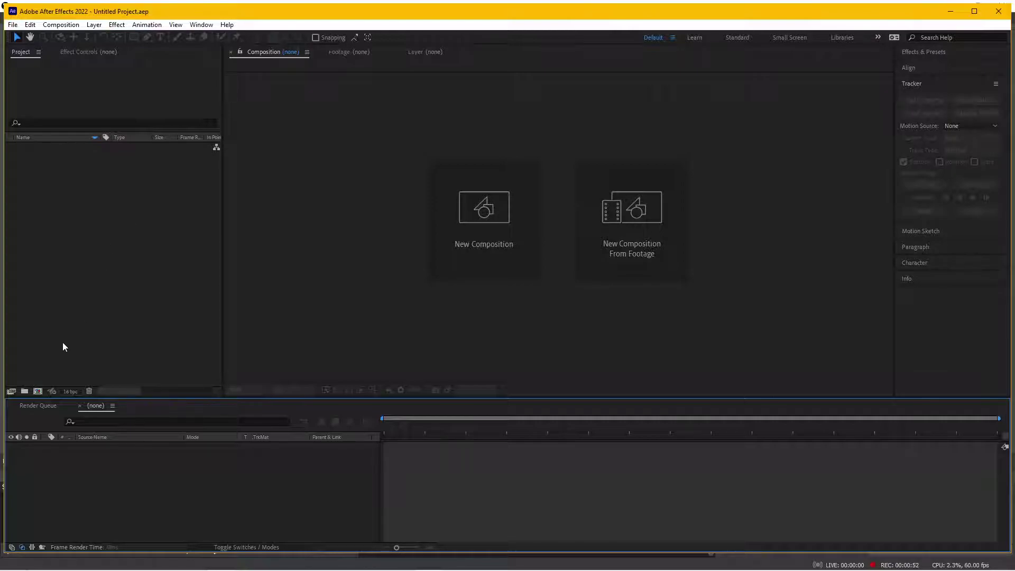
# Step: Create a 1920×1080 composition and import the wooden table photo JPG
pyautogui.click(38, 392)
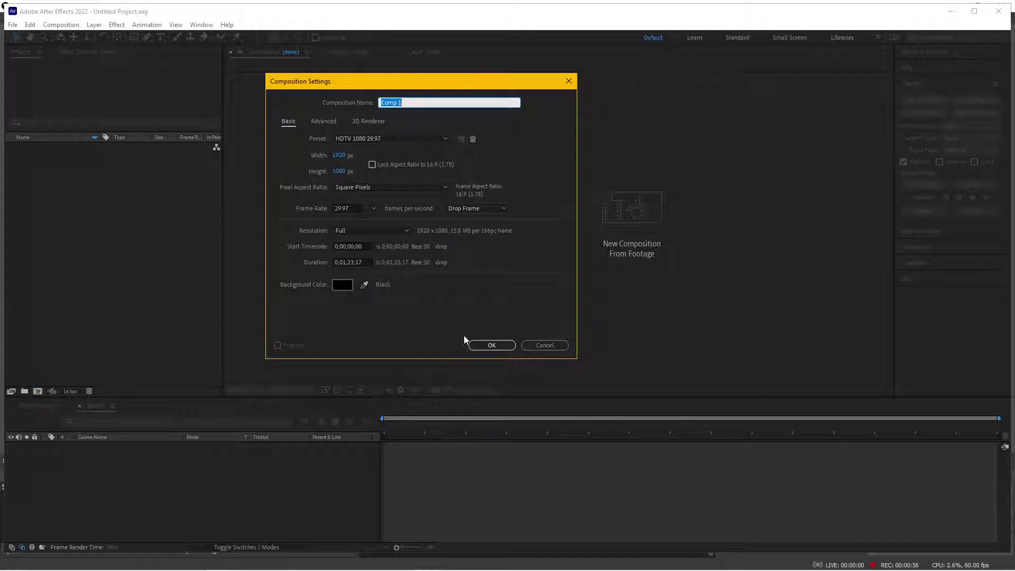
pyautogui.click(491, 345)
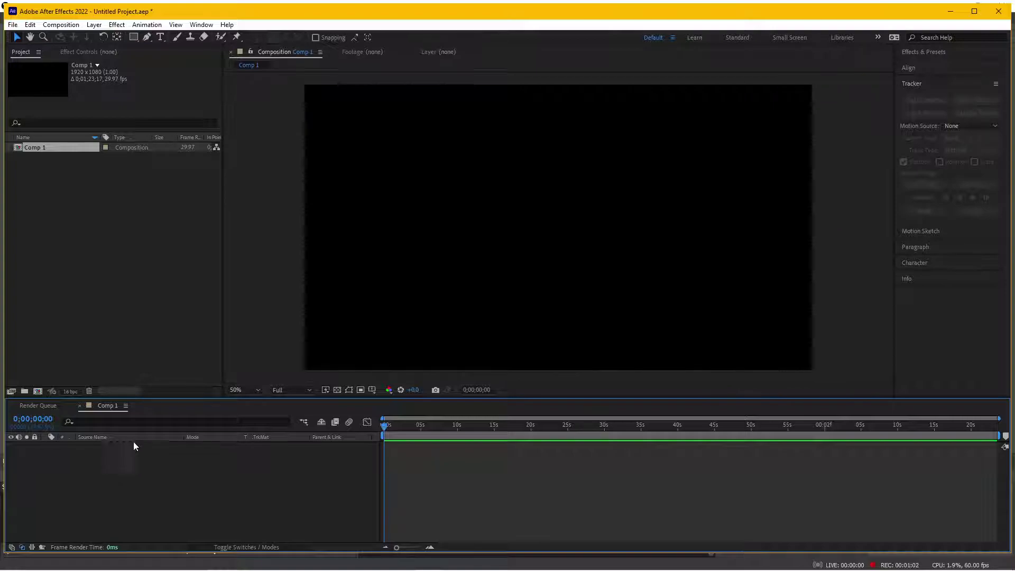
pyautogui.doubleClick(117, 302)
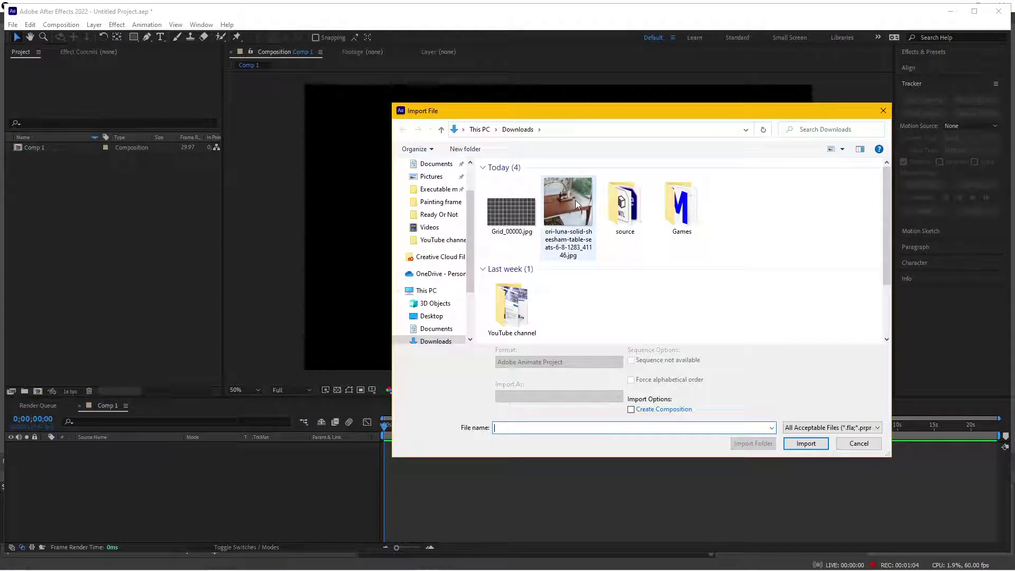
pyautogui.doubleClick(576, 199)
# Step: Place the table photo in Comp 1 and scale it up to fill the frame
pyautogui.moveTo(52, 147); pyautogui.dragTo(119, 501)
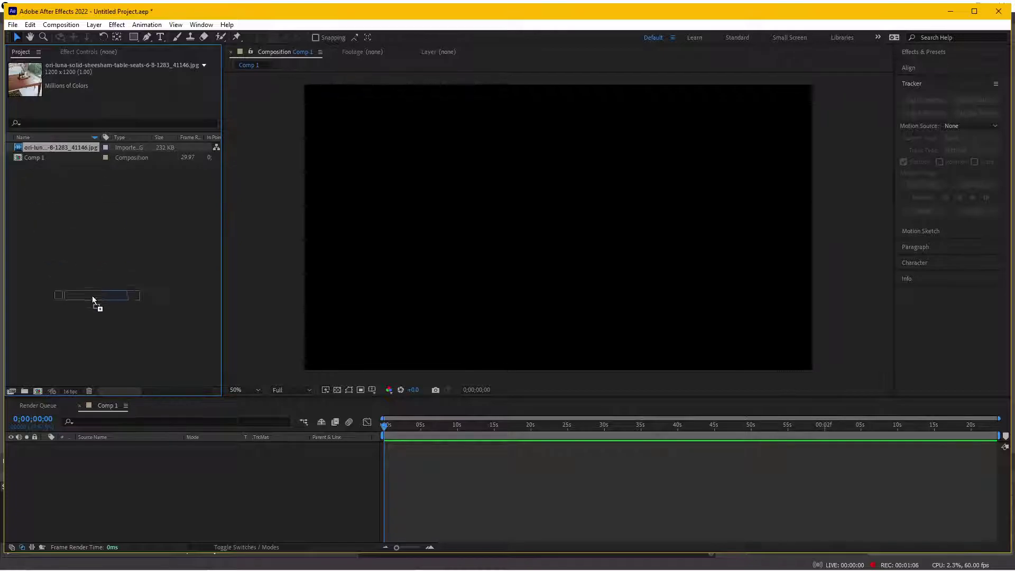
pyautogui.press(',')
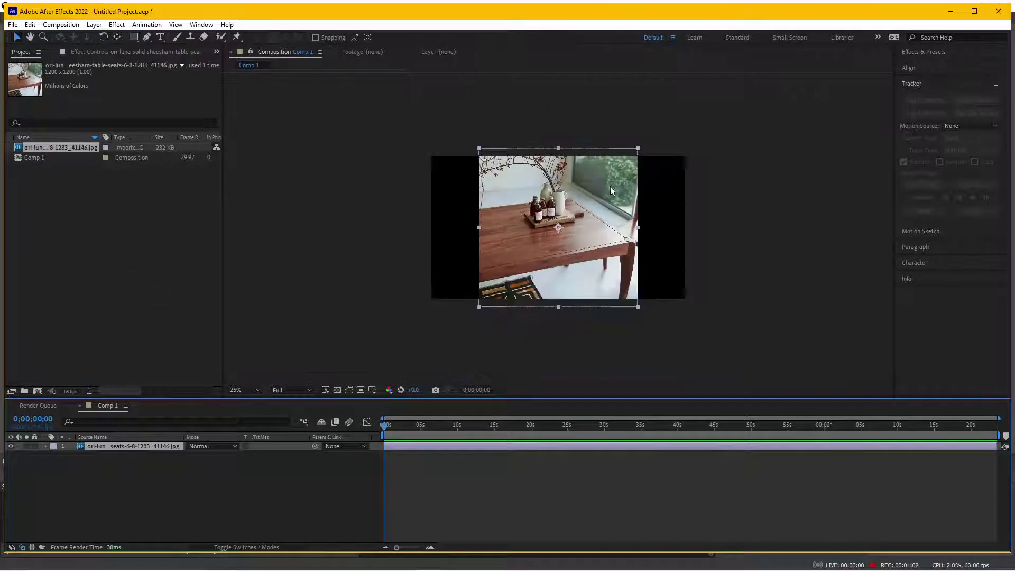
pyautogui.moveTo(638, 149); pyautogui.dragTo(689, 122)
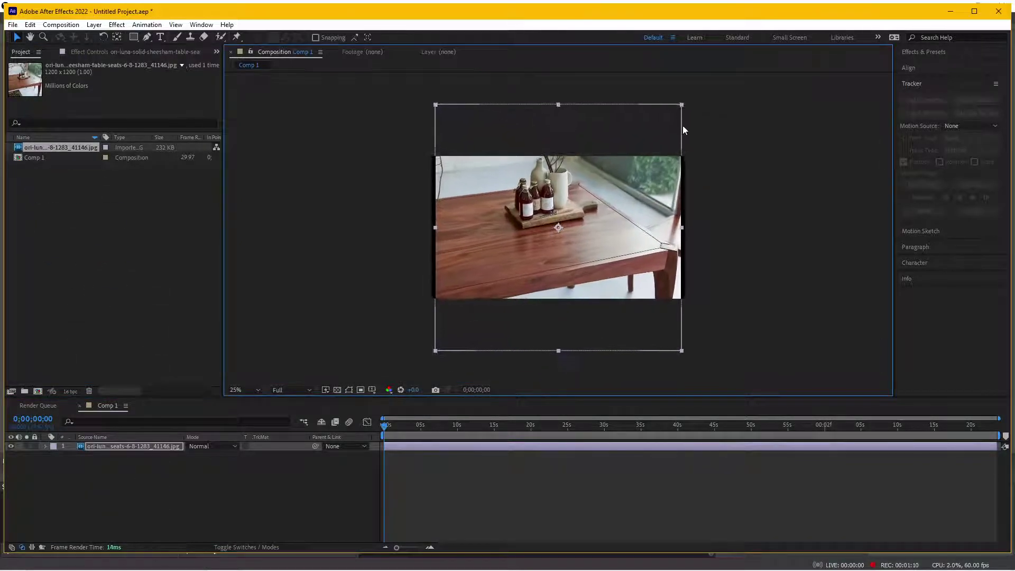
pyautogui.press('.')
pyautogui.scroll(2, 611, 218)
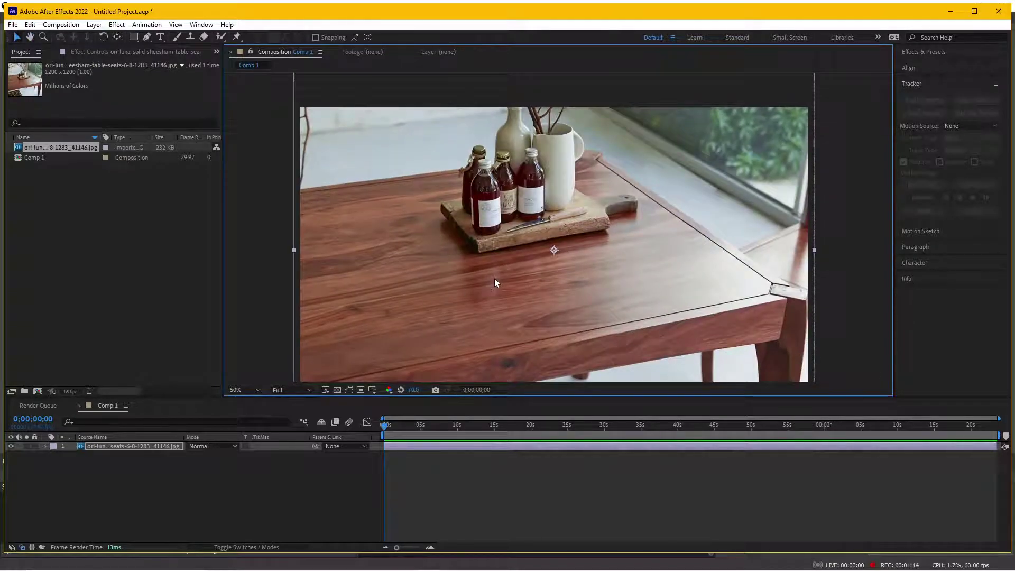
pyautogui.click(130, 447)
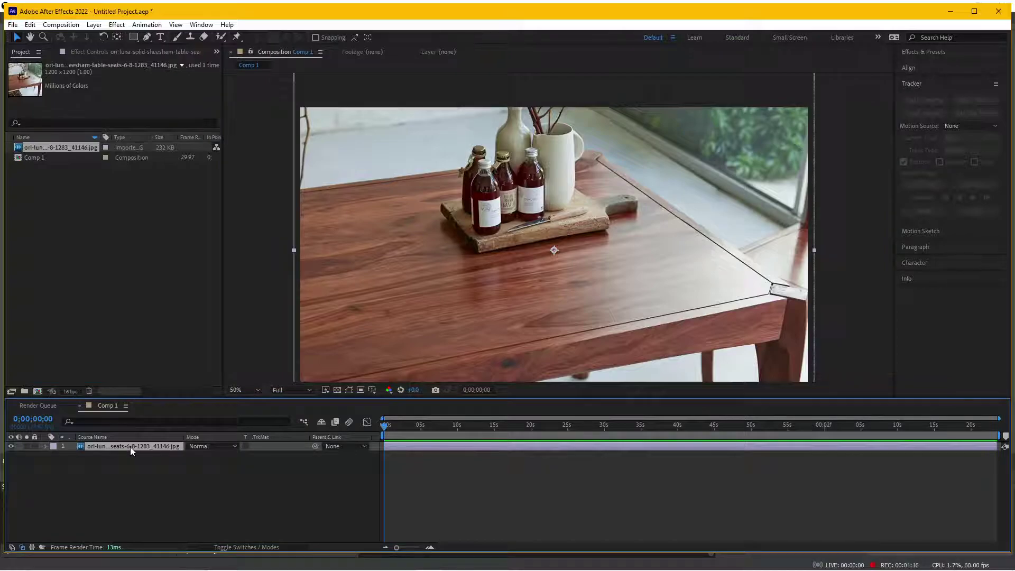
# Step: Create a new solid layer named Element
pyautogui.hotkey('ctrl', 'y')
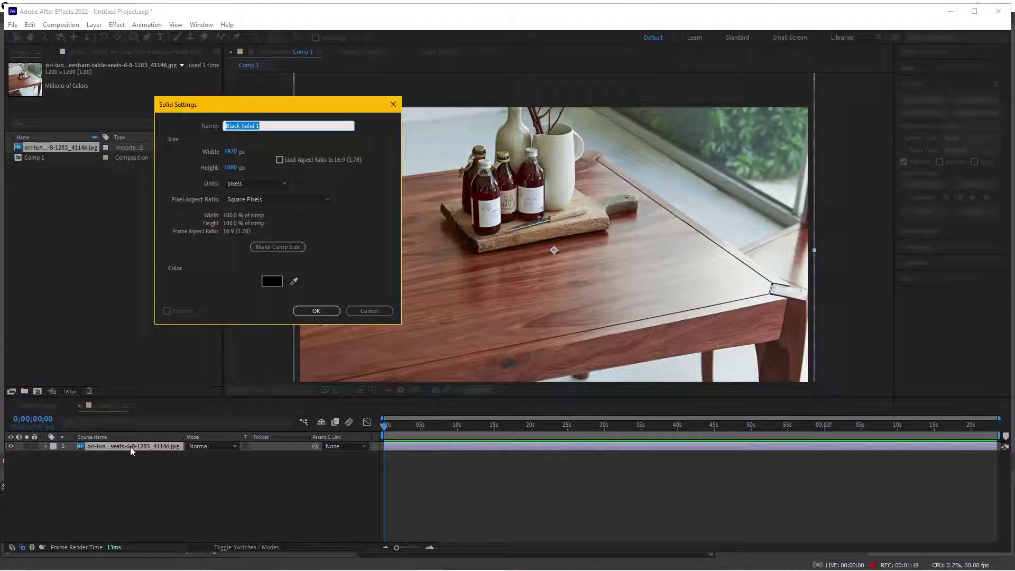
pyautogui.write('Element')
pyautogui.click(317, 312)
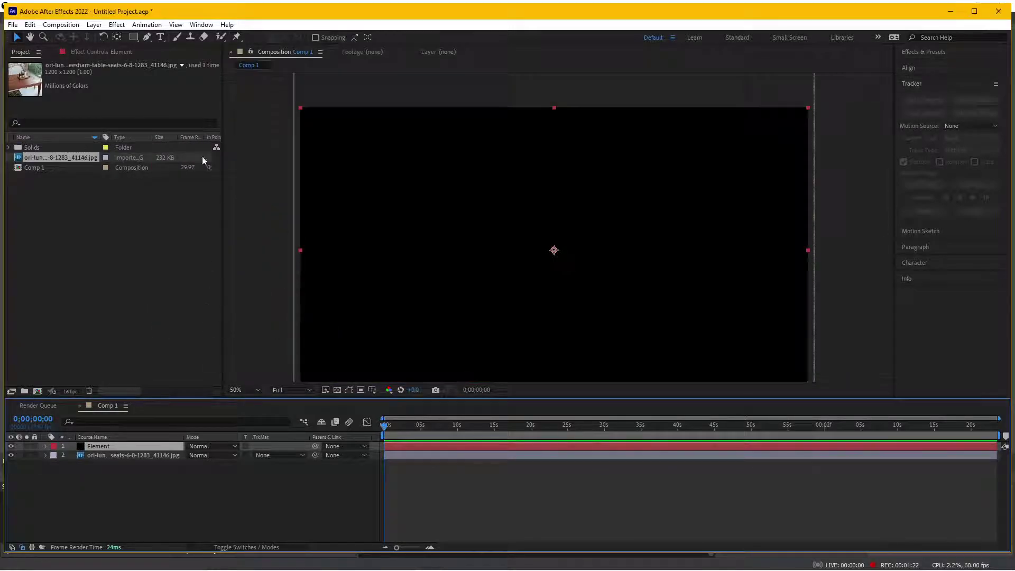
# Step: Apply the Video Copilot Element effect to the solid and show its settings
pyautogui.click(117, 25)
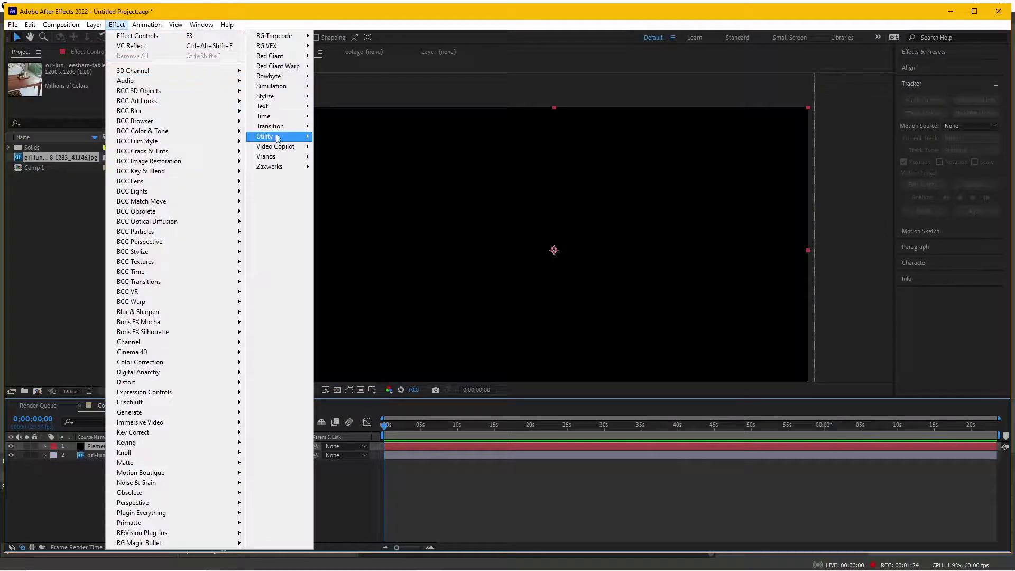
pyautogui.moveTo(280, 144)
pyautogui.click(351, 147)
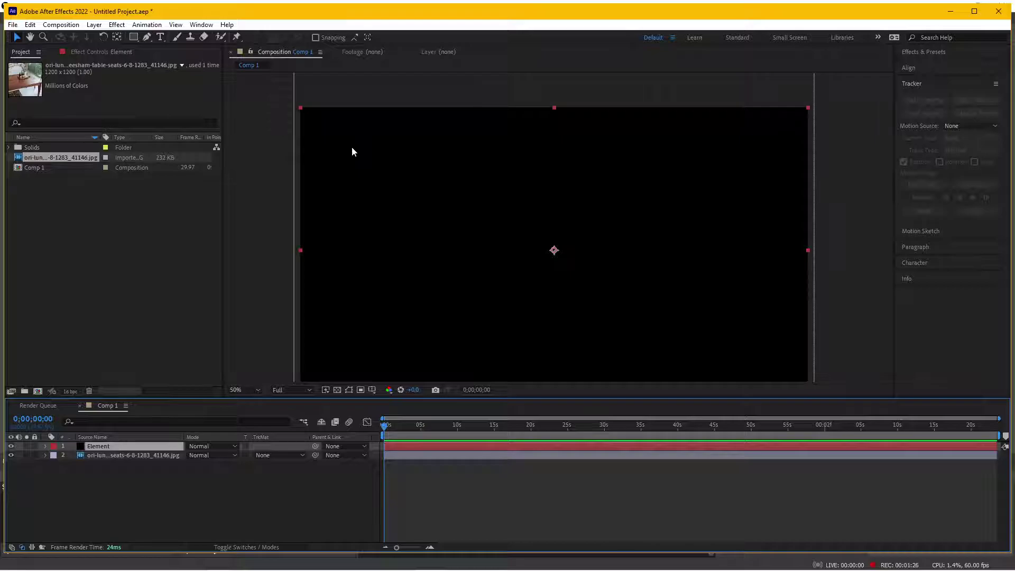
pyautogui.click(102, 51)
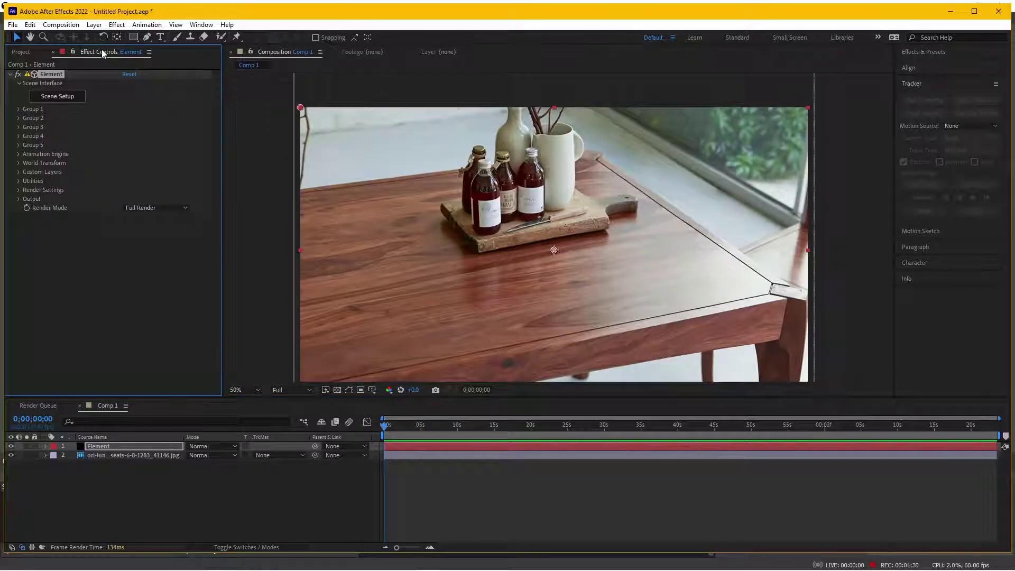
# Step: In Element 3D Scene Setup, import the Wine glass.obj model from the source folder
pyautogui.click(65, 97)
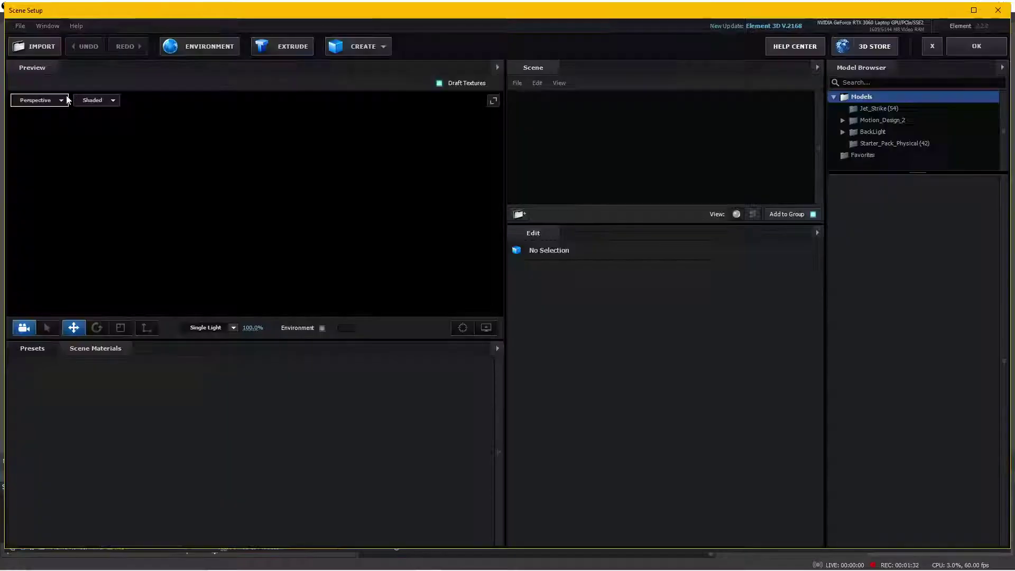
pyautogui.click(36, 52)
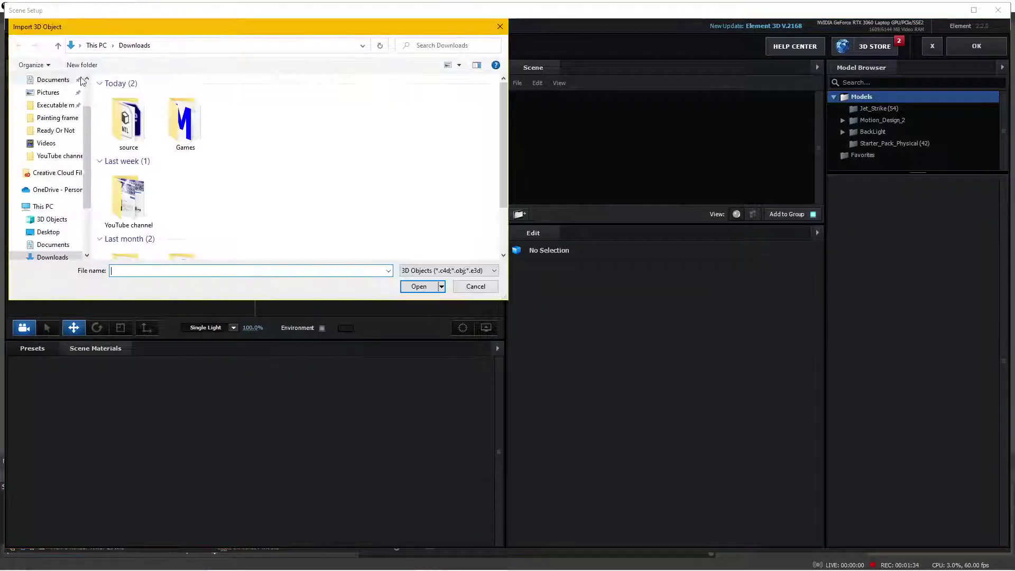
pyautogui.doubleClick(131, 117)
pyautogui.click(135, 107)
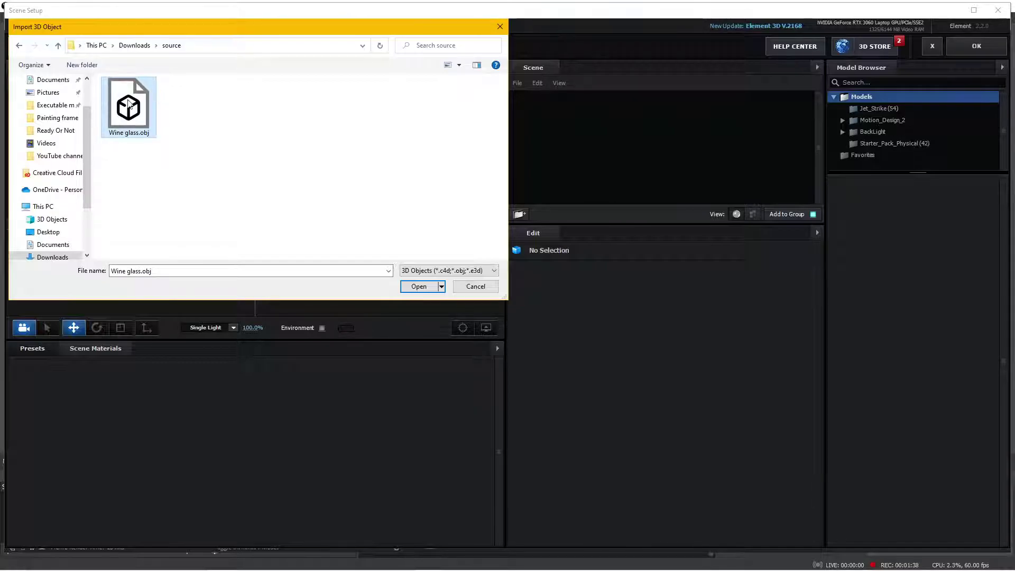
pyautogui.doubleClick(134, 106)
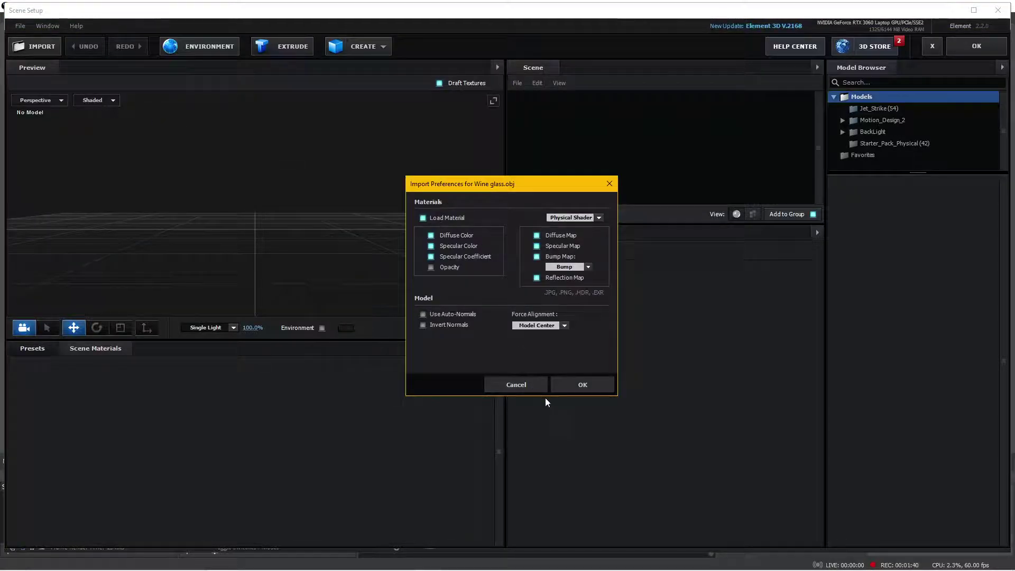
pyautogui.click(584, 385)
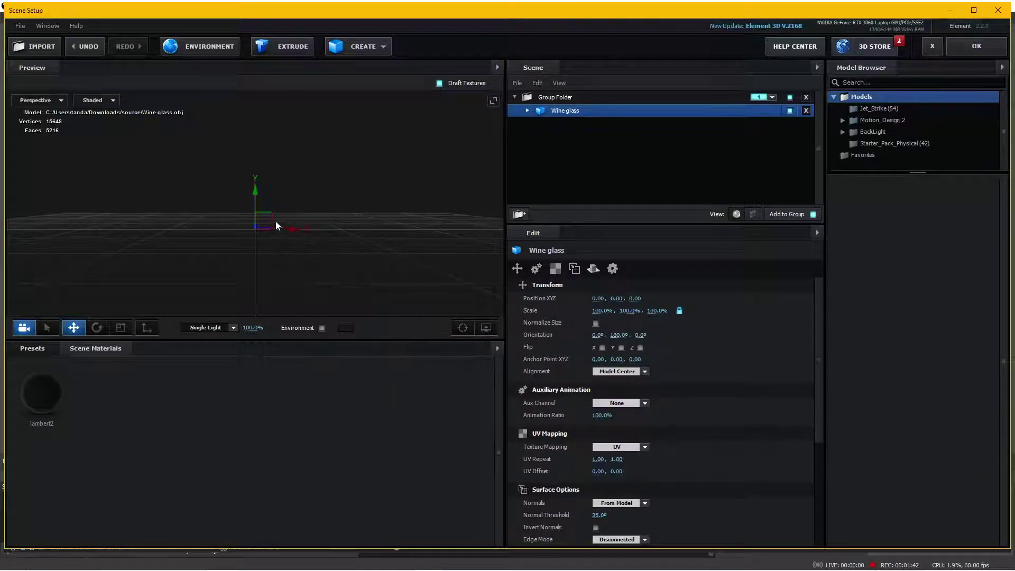
# Step: Normalize the wine glass's size and raise it to Y position 1.00
pyautogui.click(596, 324)
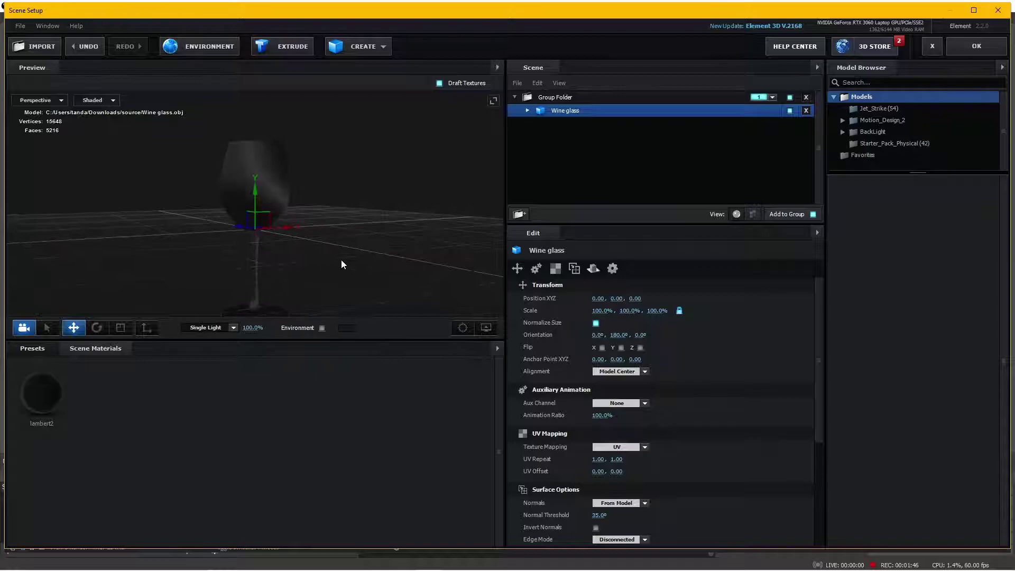
pyautogui.moveTo(341, 261)
pyautogui.mouseDown()
pyautogui.moveTo(285, 243)
pyautogui.moveTo(296, 244)
pyautogui.mouseUp()
pyautogui.moveTo(258, 167)
pyautogui.mouseDown()
pyautogui.moveTo(283, 128)
pyautogui.moveTo(319, 220)
pyautogui.moveTo(313, 176)
pyautogui.moveTo(354, 240)
pyautogui.moveTo(379, 223)
pyautogui.mouseUp()
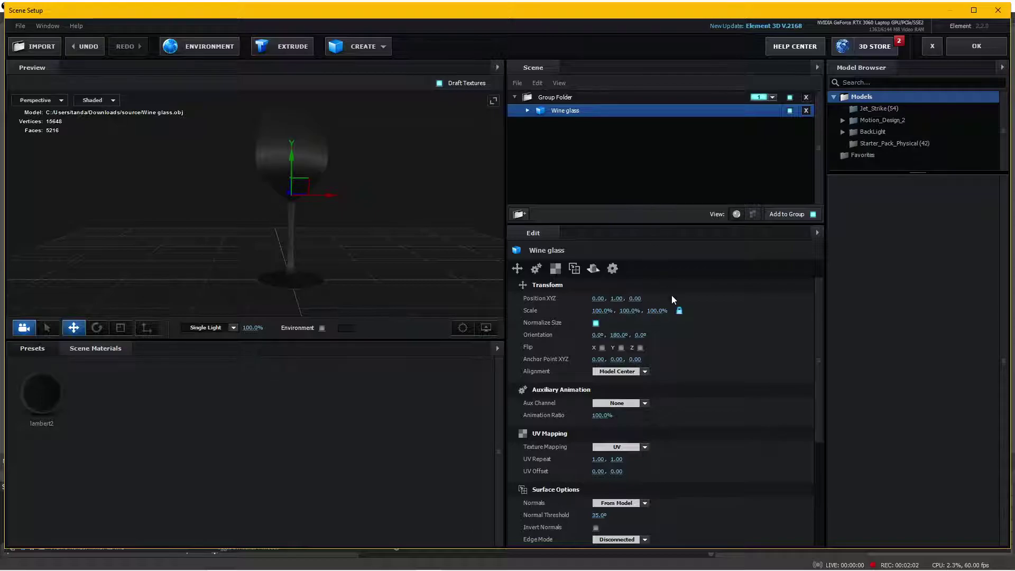
pyautogui.click(528, 111)
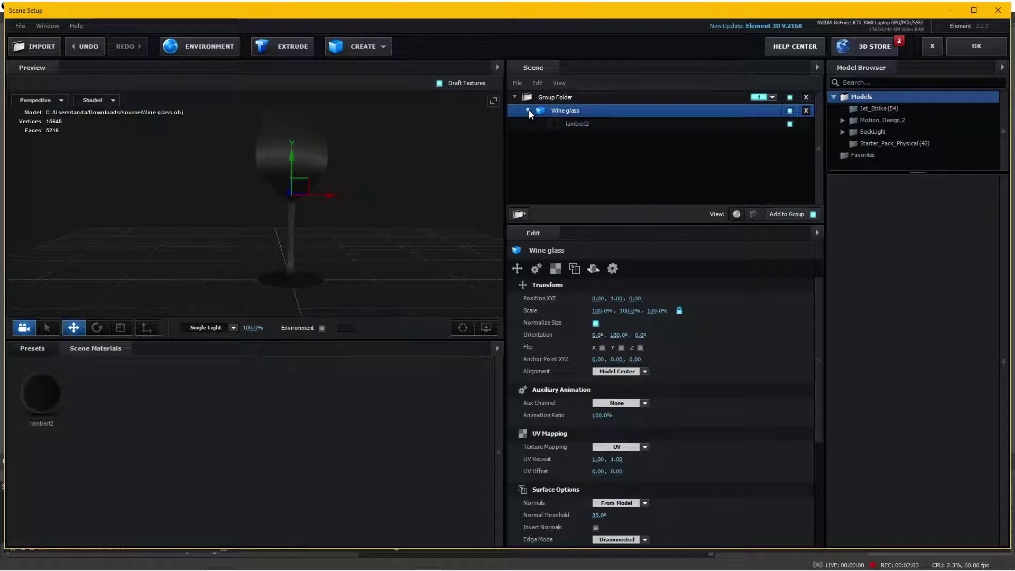
# Step: Set the lambert2 material's diffuse colour to white
pyautogui.click(594, 123)
pyautogui.moveTo(313, 151)
pyautogui.mouseDown()
pyautogui.moveTo(390, 236)
pyautogui.moveTo(363, 197)
pyautogui.moveTo(377, 211)
pyautogui.mouseUp()
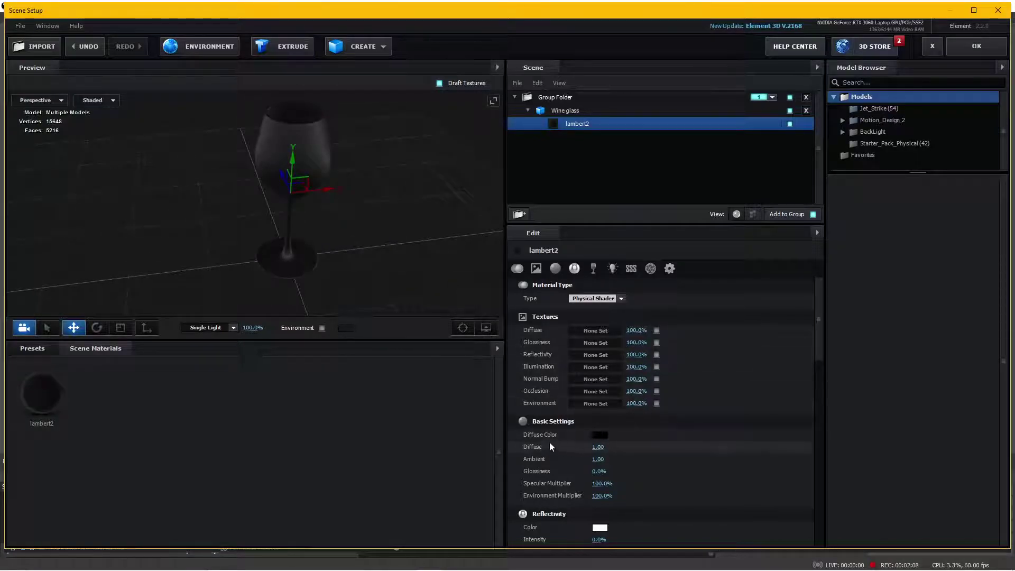
pyautogui.click(602, 435)
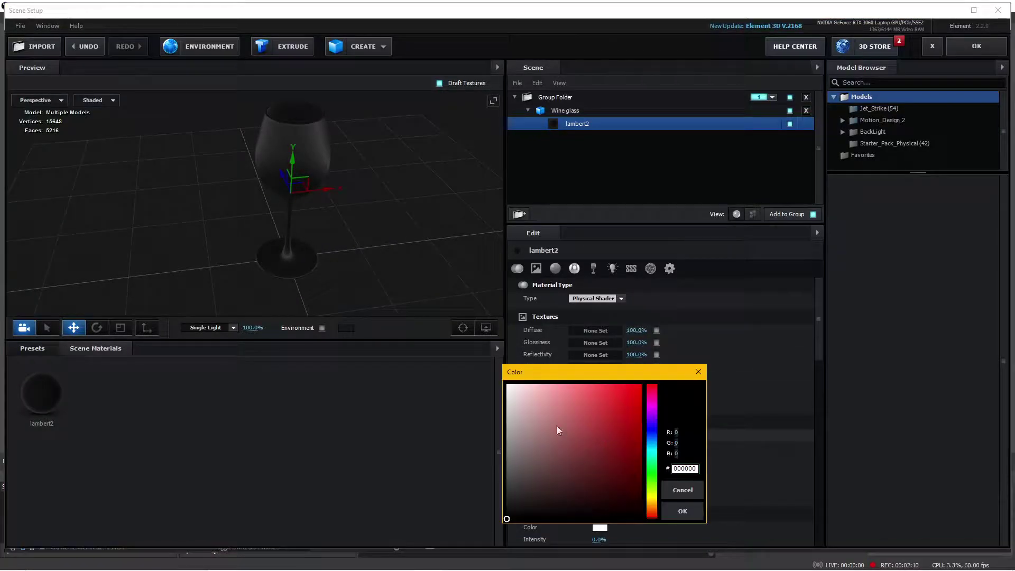
pyautogui.moveTo(557, 427); pyautogui.dragTo(488, 374)
pyautogui.click(681, 512)
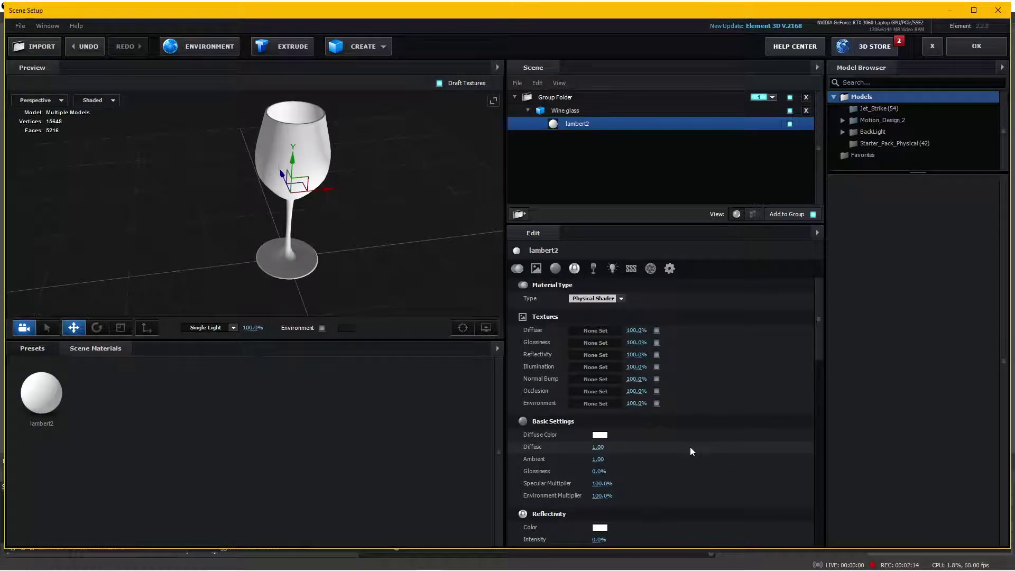
# Step: Increase the glass's reflectivity intensity to 78%
pyautogui.scroll(-2, 706, 423)
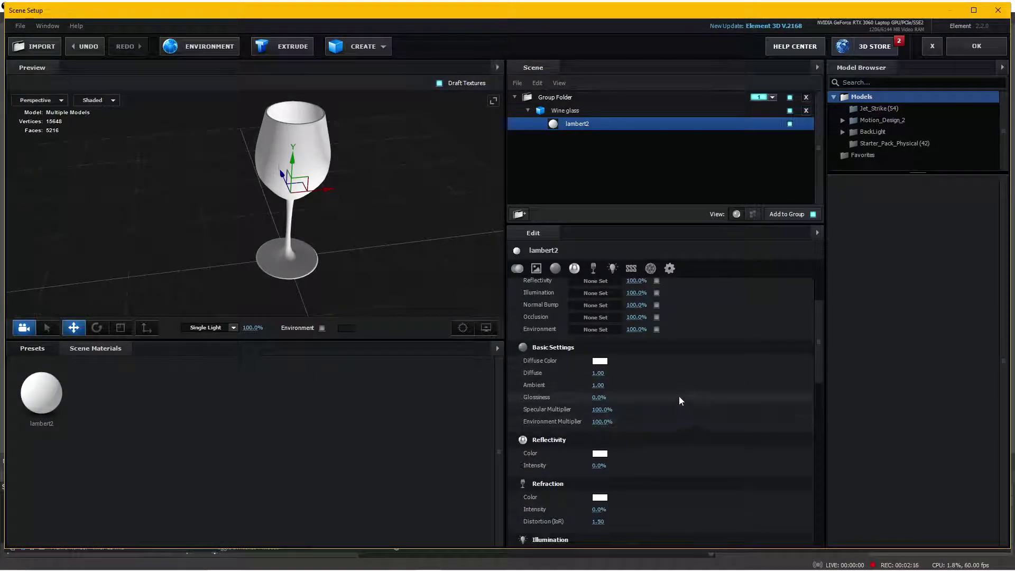
pyautogui.scroll(-2, 679, 396)
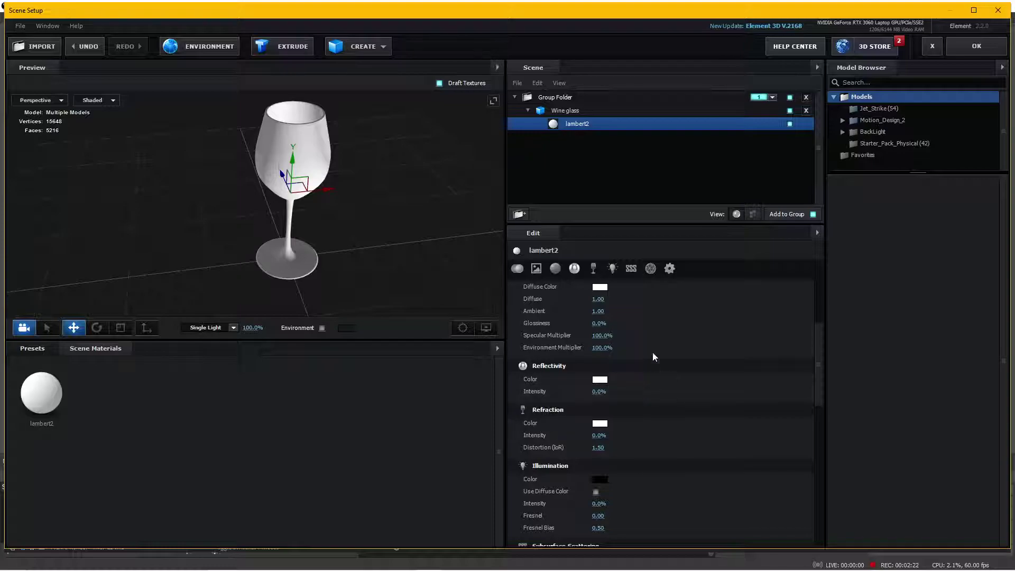
pyautogui.moveTo(597, 392); pyautogui.dragTo(636, 389)
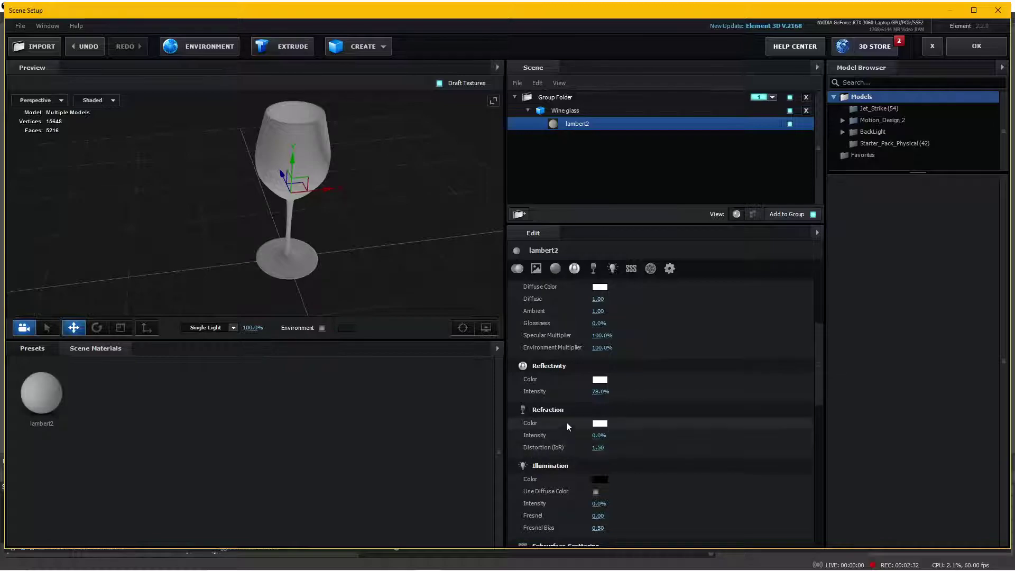
# Step: Raise the glass's refraction intensity to 51%
pyautogui.moveTo(421, 268); pyautogui.dragTo(417, 263)
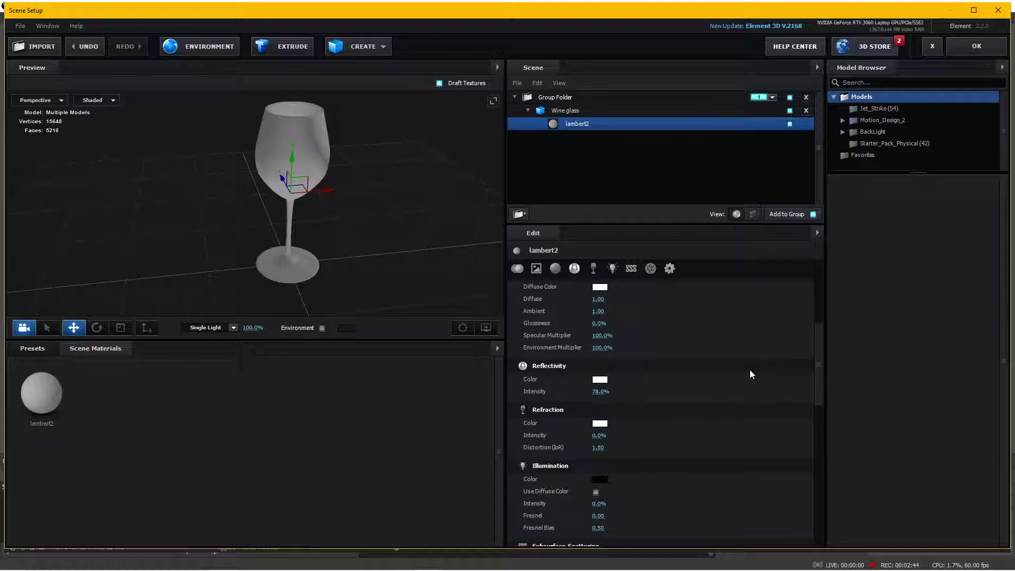
pyautogui.moveTo(391, 194); pyautogui.dragTo(356, 195)
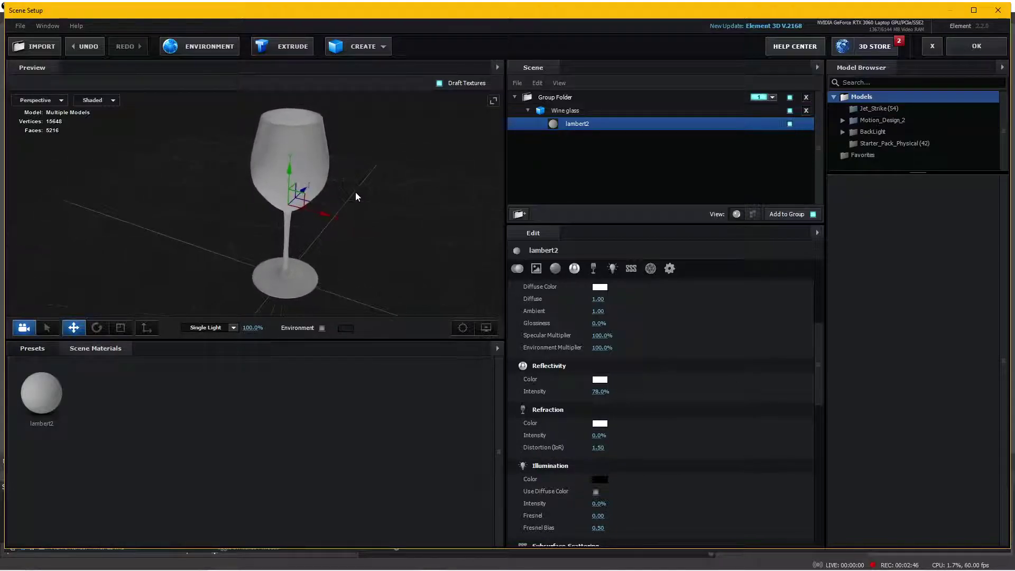
pyautogui.moveTo(378, 139)
pyautogui.mouseDown()
pyautogui.moveTo(392, 139)
pyautogui.moveTo(395, 172)
pyautogui.mouseUp()
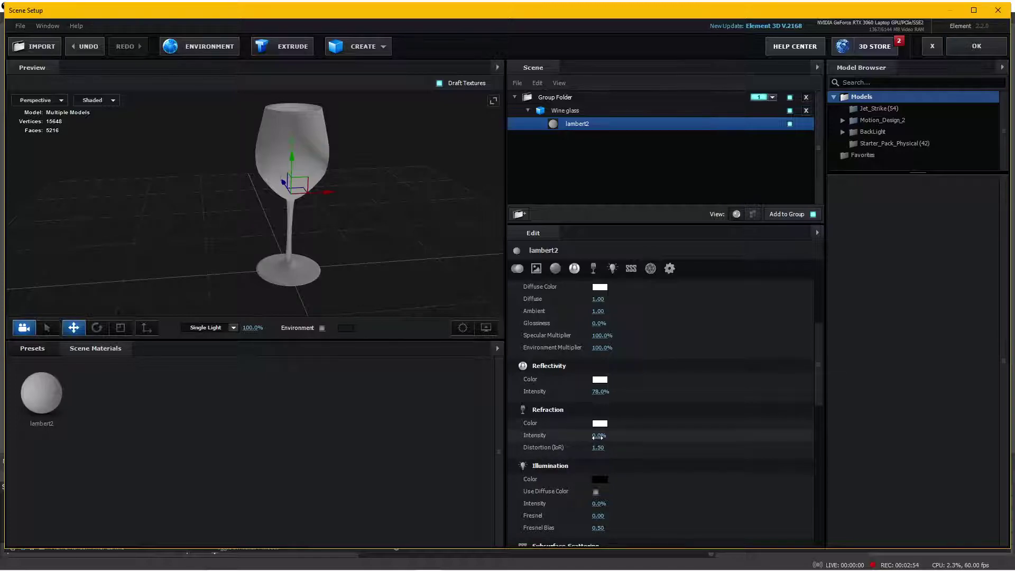
pyautogui.moveTo(598, 435); pyautogui.dragTo(618, 436)
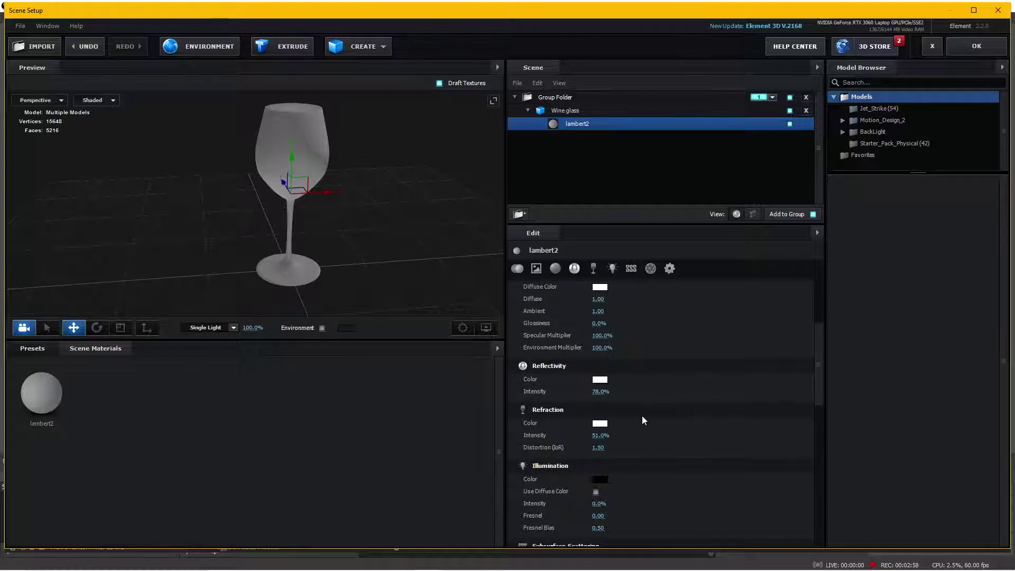
# Step: Set the glass's glossiness to 80% for a shinier look
pyautogui.scroll(3, 643, 417)
pyautogui.scroll(2, 643, 416)
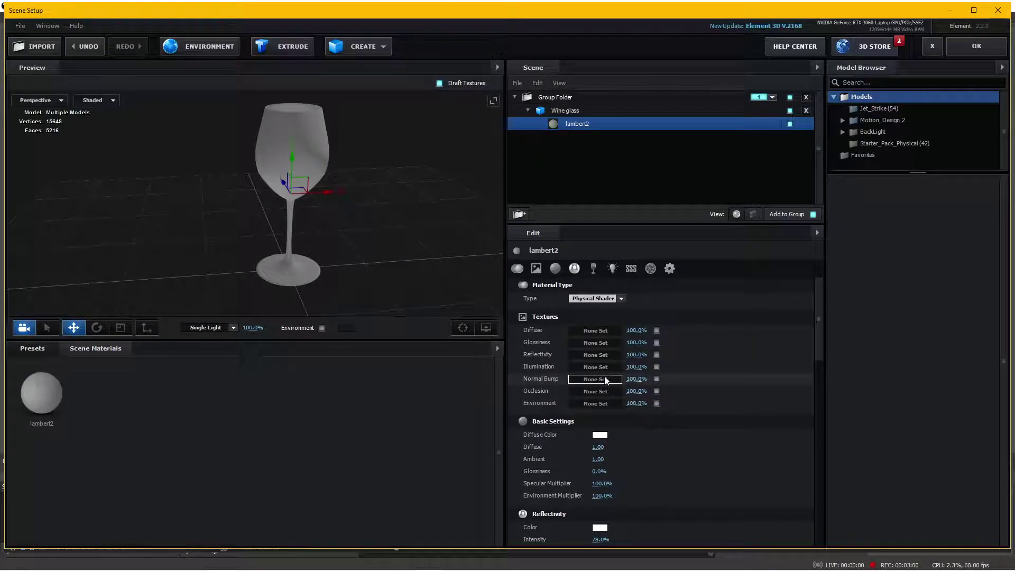
pyautogui.scroll(-3, 629, 418)
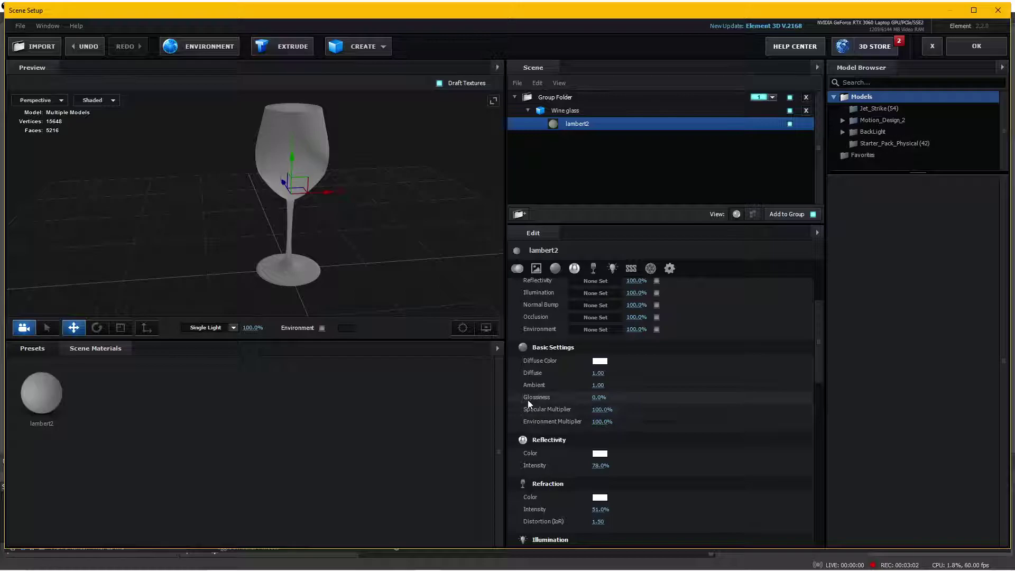
pyautogui.moveTo(599, 398)
pyautogui.mouseDown()
pyautogui.moveTo(640, 398)
pyautogui.moveTo(629, 398)
pyautogui.mouseUp()
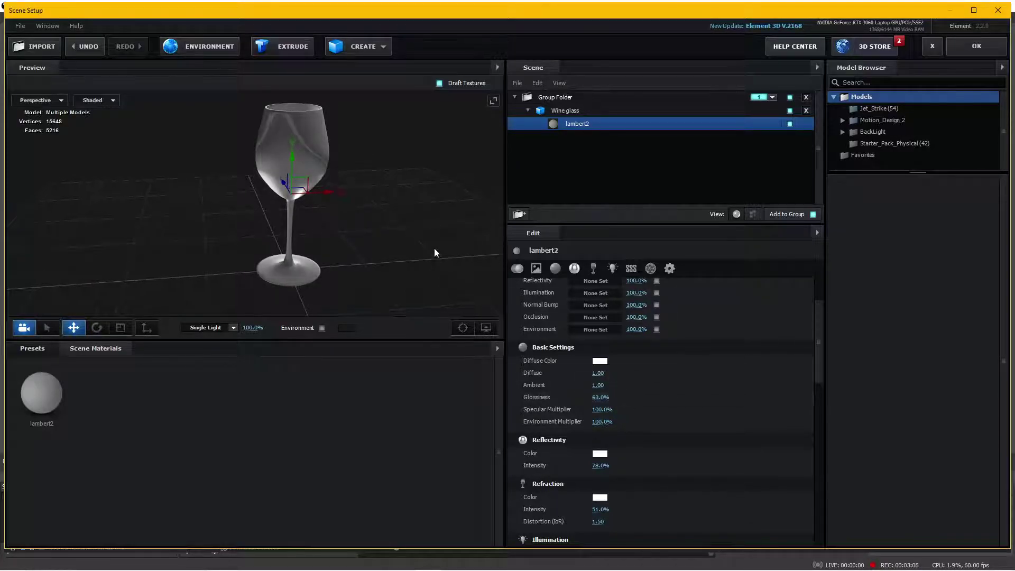
pyautogui.moveTo(434, 248)
pyautogui.mouseDown()
pyautogui.moveTo(416, 233)
pyautogui.moveTo(418, 261)
pyautogui.mouseUp()
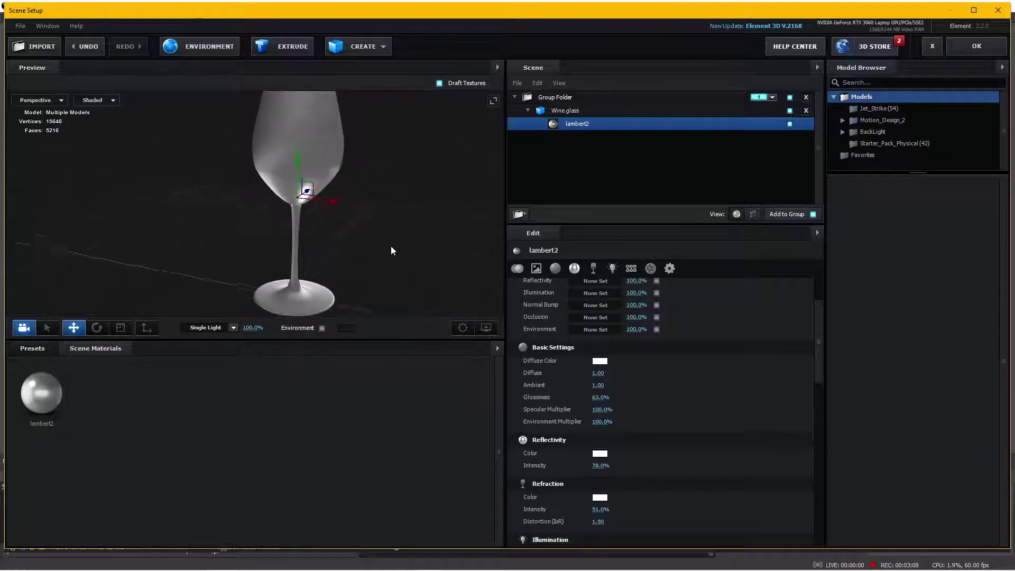
pyautogui.moveTo(600, 397); pyautogui.dragTo(612, 400)
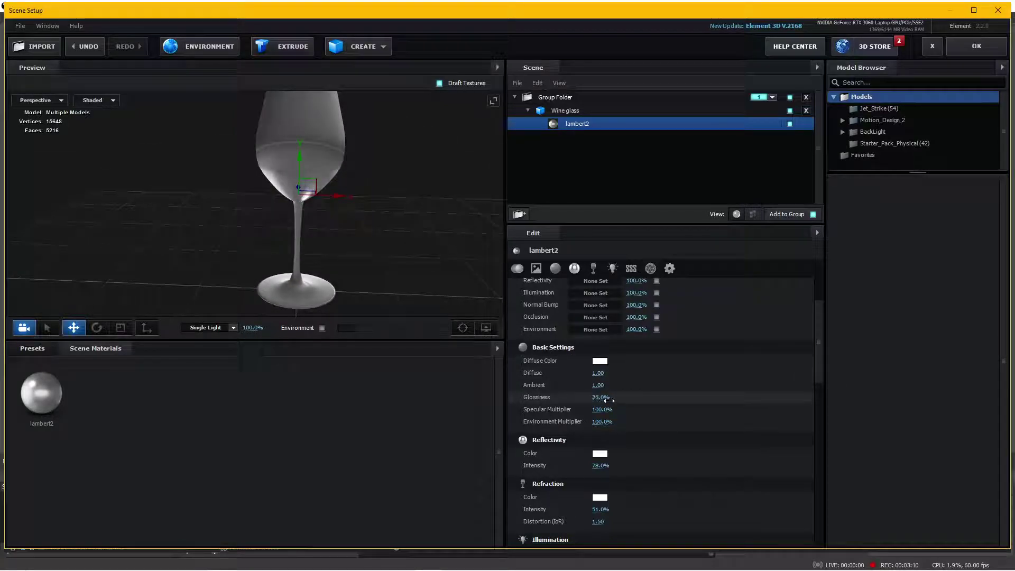
pyautogui.moveTo(381, 230); pyautogui.dragTo(385, 241)
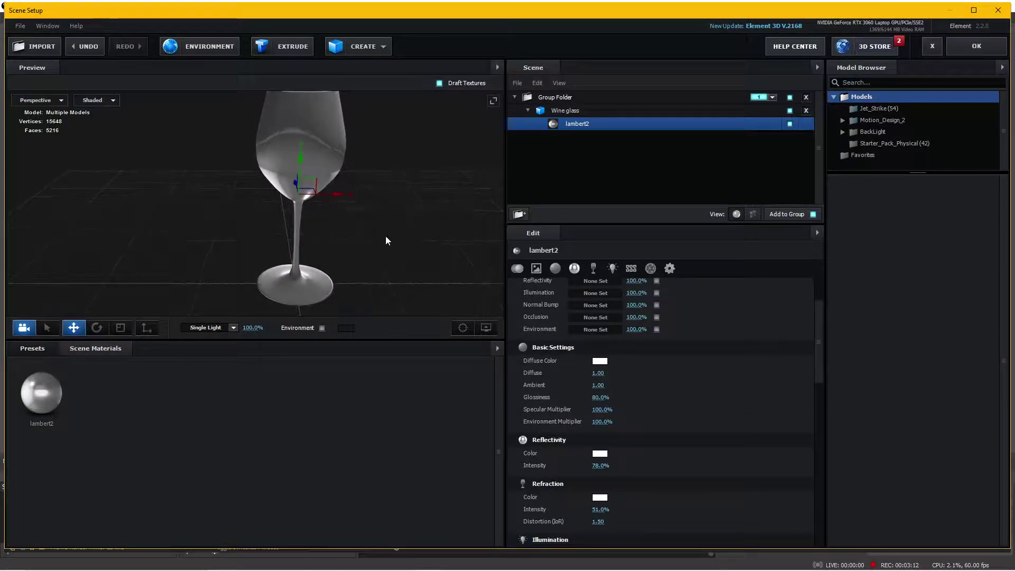
# Step: Apply a BackLight_4K map from the BackLight_Environments presets and accept the warning
pyautogui.click(29, 348)
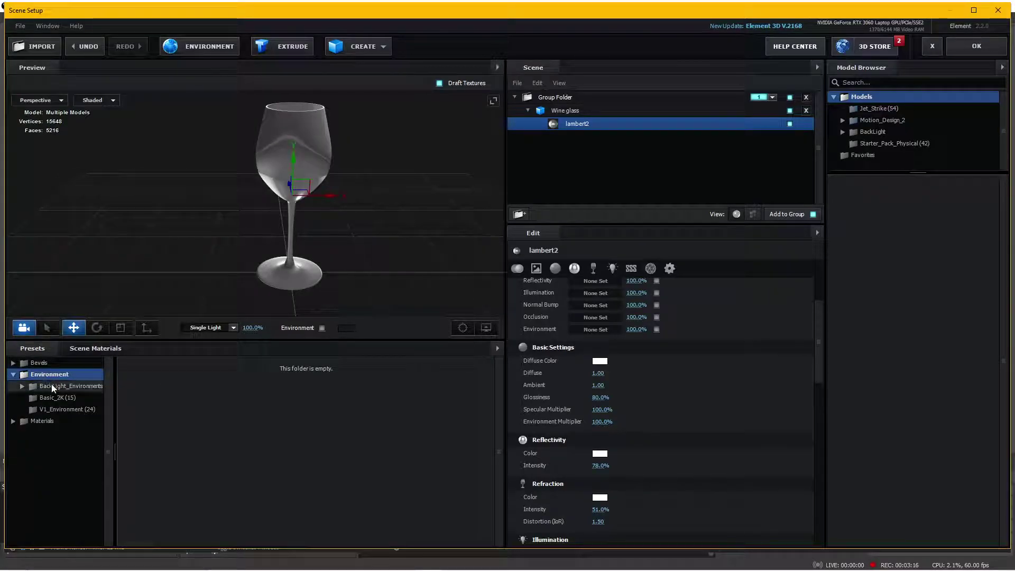
pyautogui.doubleClick(51, 386)
pyautogui.click(60, 400)
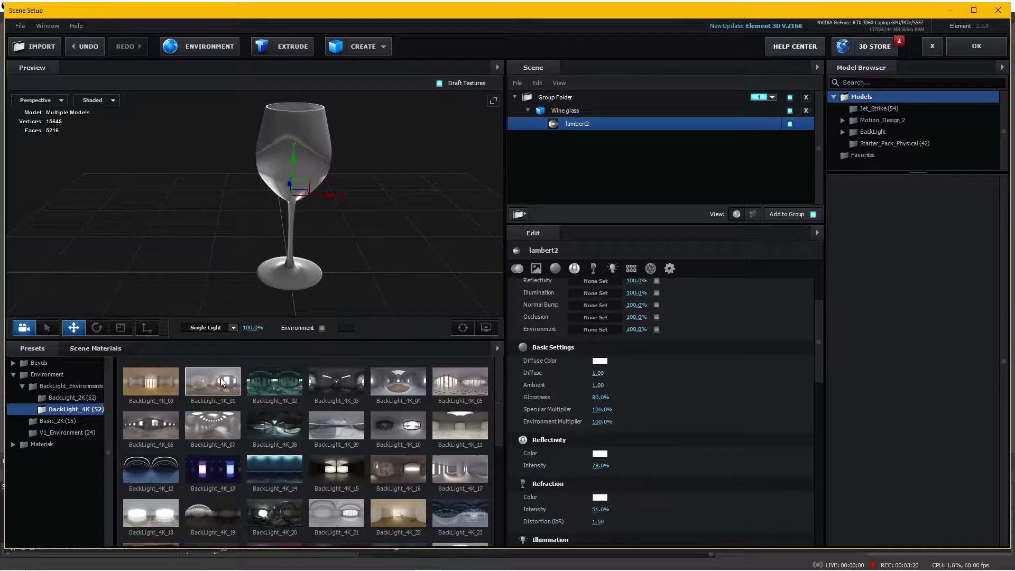
pyautogui.click(222, 382)
pyautogui.click(505, 317)
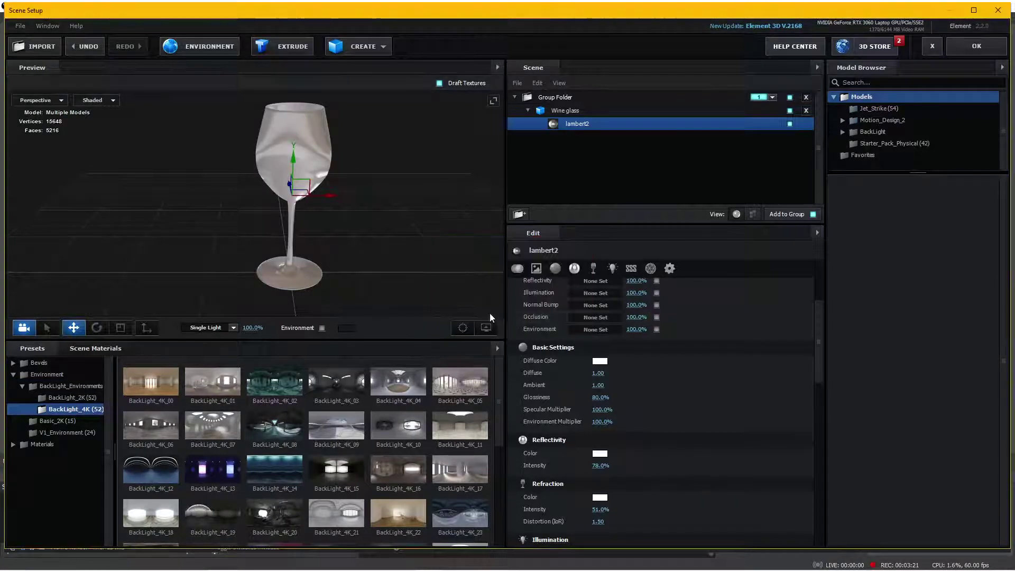
# Step: Show the environment behind the glass in the preview and fine-tune glossiness
pyautogui.click(322, 328)
pyautogui.moveTo(373, 239)
pyautogui.mouseDown()
pyautogui.moveTo(243, 264)
pyautogui.moveTo(372, 224)
pyautogui.moveTo(380, 204)
pyautogui.mouseUp()
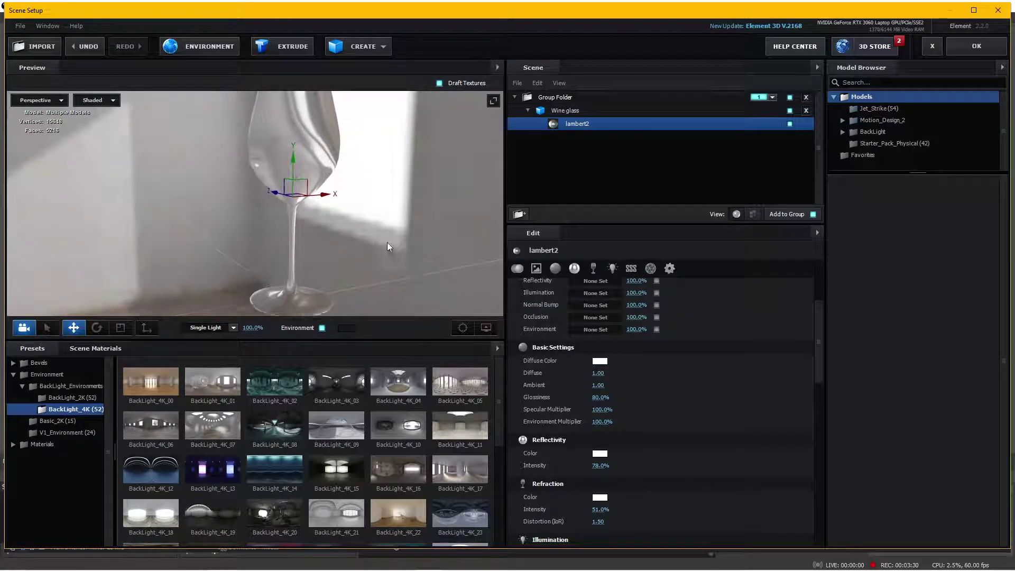
pyautogui.moveTo(599, 397); pyautogui.dragTo(601, 398)
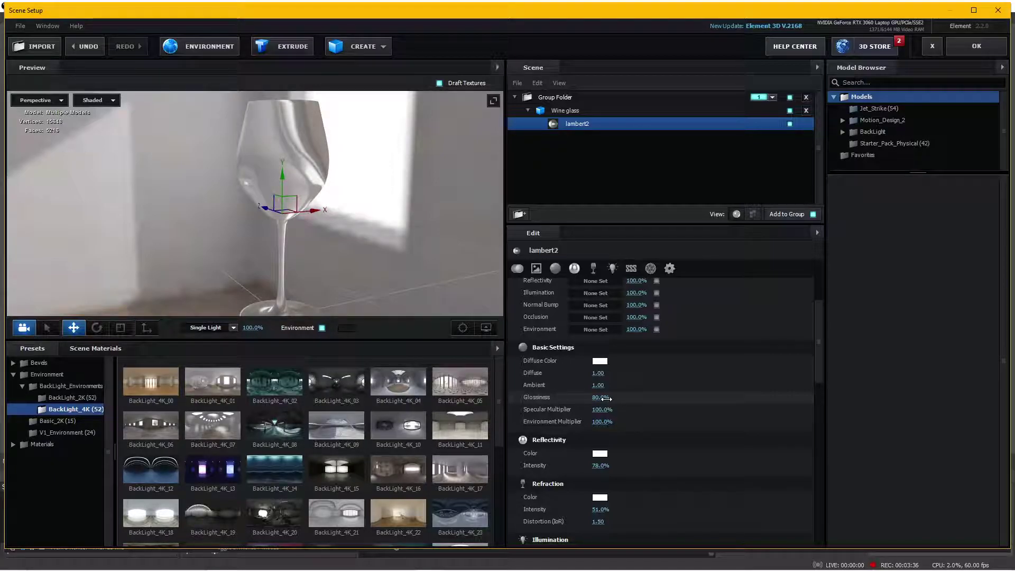
# Step: Set the glass's refraction intensity to 75%
pyautogui.moveTo(386, 262); pyautogui.dragTo(372, 229)
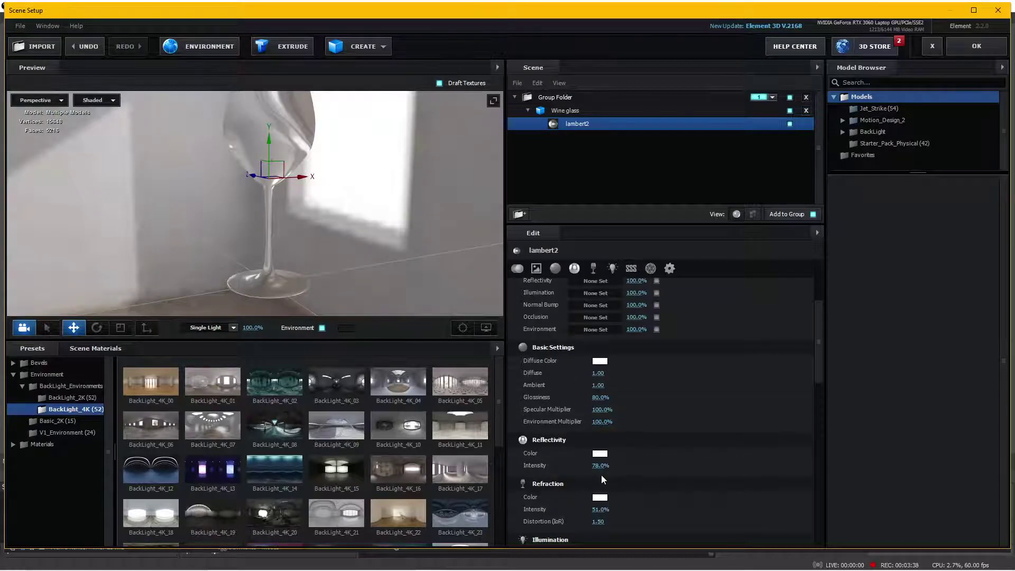
pyautogui.scroll(-1, 656, 487)
pyautogui.moveTo(609, 472)
pyautogui.mouseDown()
pyautogui.moveTo(574, 476)
pyautogui.moveTo(588, 474)
pyautogui.mouseUp()
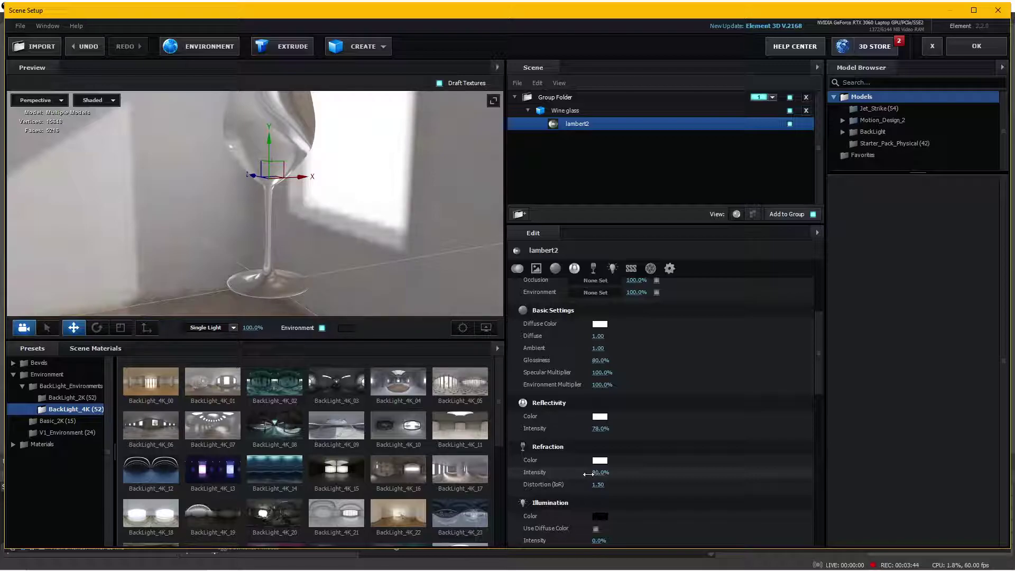
pyautogui.moveTo(377, 201); pyautogui.dragTo(353, 250)
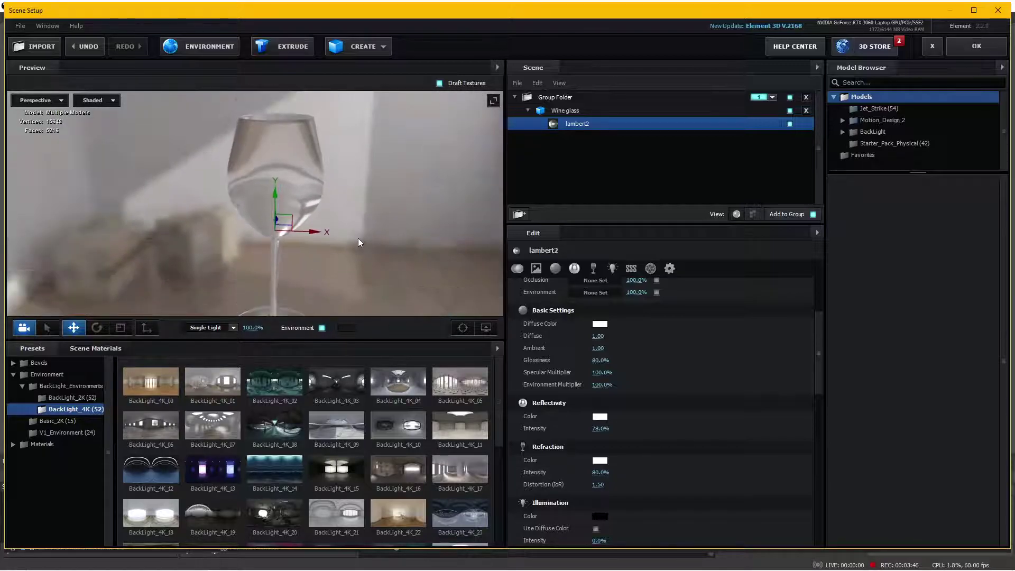
pyautogui.moveTo(600, 472); pyautogui.dragTo(570, 478)
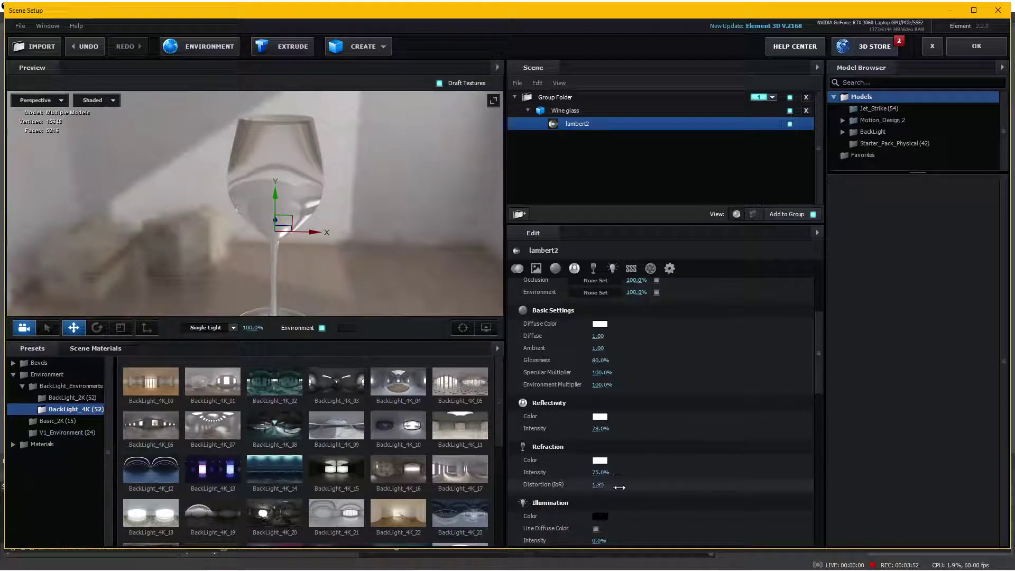
# Step: Raise the refraction distortion (IoR) to about 3, then ease it back slightly
pyautogui.moveTo(619, 487); pyautogui.dragTo(780, 497)
pyautogui.moveTo(550, 503); pyautogui.dragTo(639, 499)
pyautogui.moveTo(654, 499); pyautogui.dragTo(682, 499)
pyautogui.moveTo(351, 244); pyautogui.dragTo(380, 213)
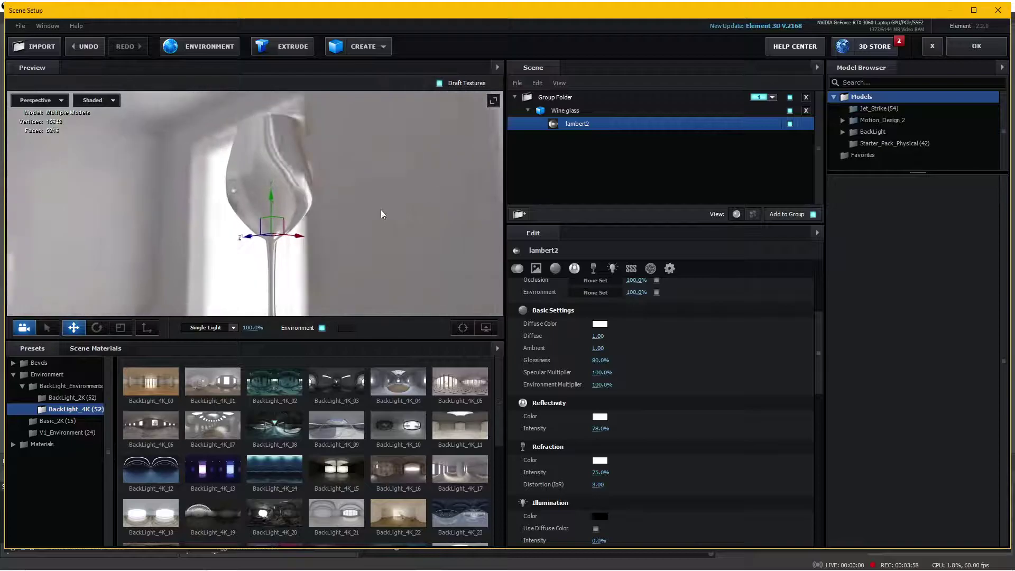
pyautogui.moveTo(568, 484)
pyautogui.mouseDown()
pyautogui.moveTo(560, 475)
pyautogui.moveTo(643, 471)
pyautogui.mouseUp()
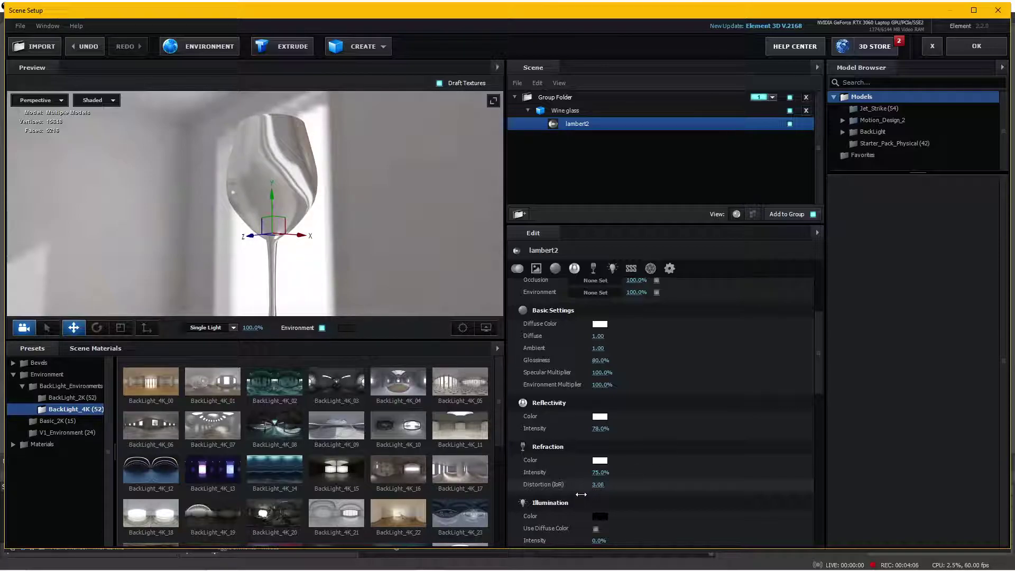
# Step: Lower the wine glass's Force Opacity to 71% in the Advanced settings
pyautogui.scroll(-2, 674, 452)
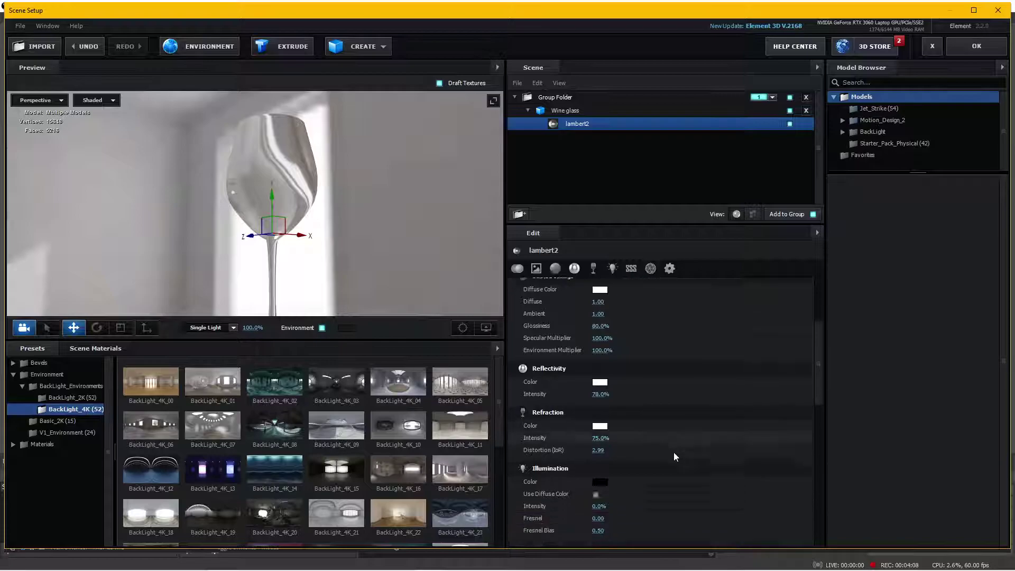
pyautogui.scroll(-2, 674, 452)
pyautogui.scroll(-1, 673, 452)
pyautogui.moveTo(373, 247)
pyautogui.mouseDown()
pyautogui.moveTo(268, 204)
pyautogui.moveTo(361, 211)
pyautogui.moveTo(325, 211)
pyautogui.mouseUp()
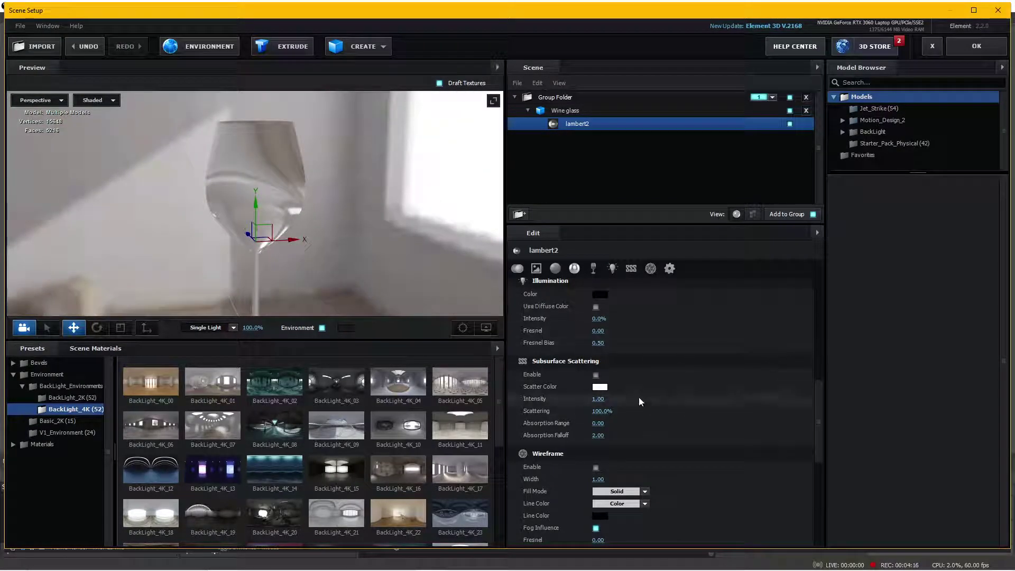
pyautogui.scroll(-5, 609, 375)
pyautogui.moveTo(348, 227); pyautogui.dragTo(347, 207)
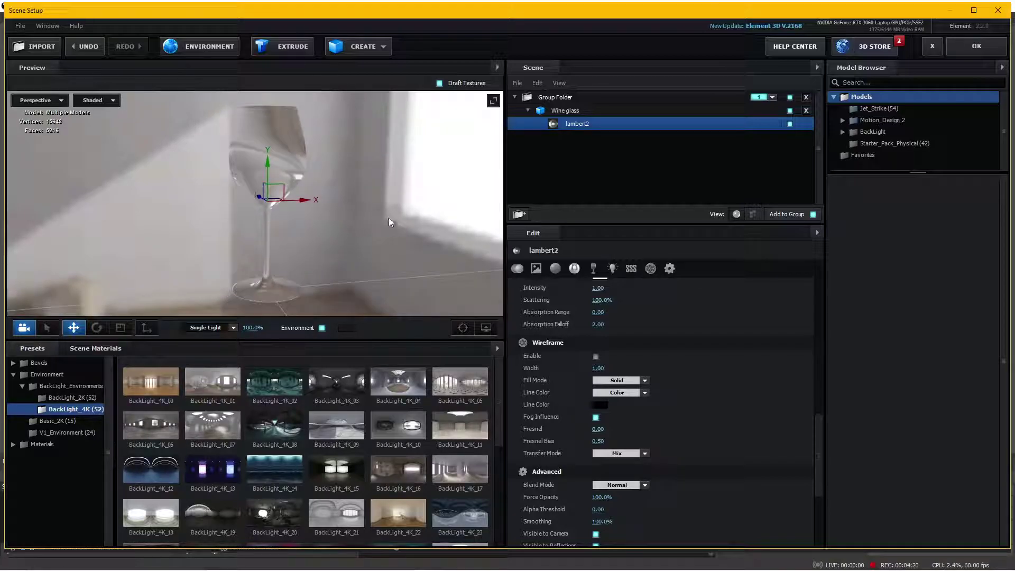
pyautogui.scroll(-3, 719, 425)
pyautogui.scroll(-3, 714, 421)
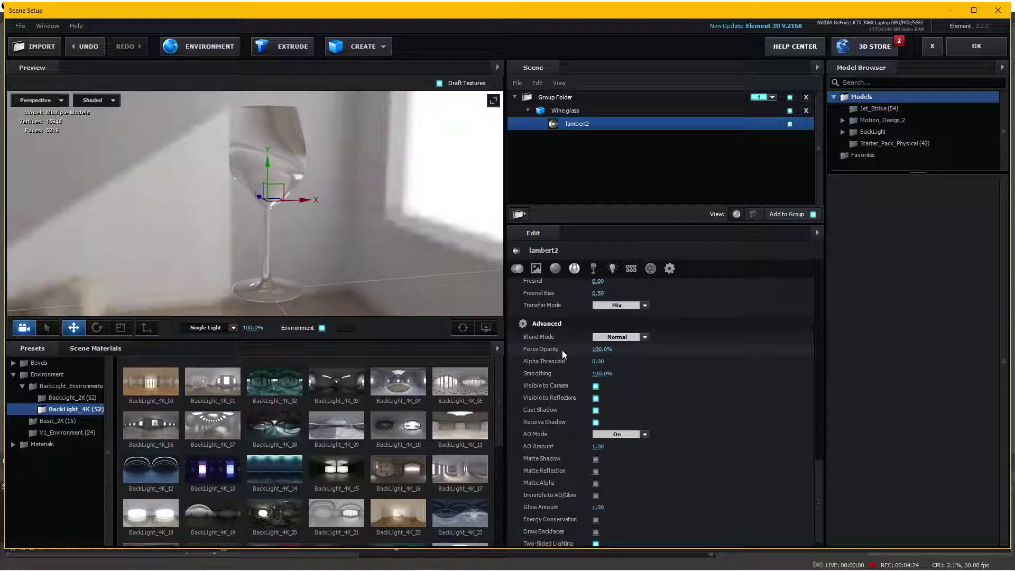
pyautogui.moveTo(614, 350); pyautogui.dragTo(588, 357)
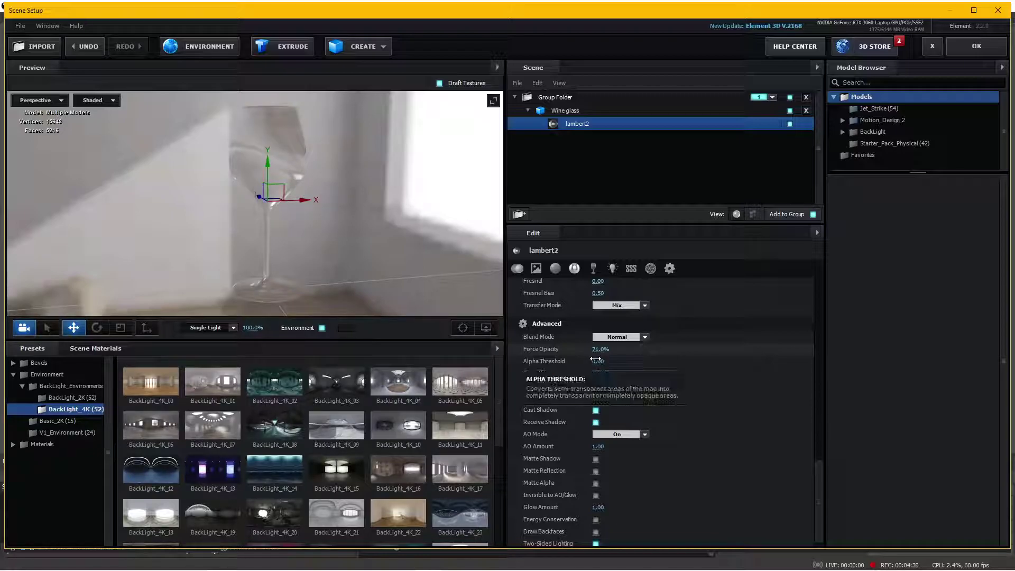
# Step: Orbit the preview to check the more transparent glass against the wall
pyautogui.moveTo(371, 262)
pyautogui.mouseDown()
pyautogui.moveTo(402, 260)
pyautogui.moveTo(400, 237)
pyautogui.moveTo(354, 222)
pyautogui.moveTo(439, 230)
pyautogui.moveTo(391, 254)
pyautogui.moveTo(355, 255)
pyautogui.moveTo(360, 236)
pyautogui.moveTo(355, 247)
pyautogui.mouseUp()
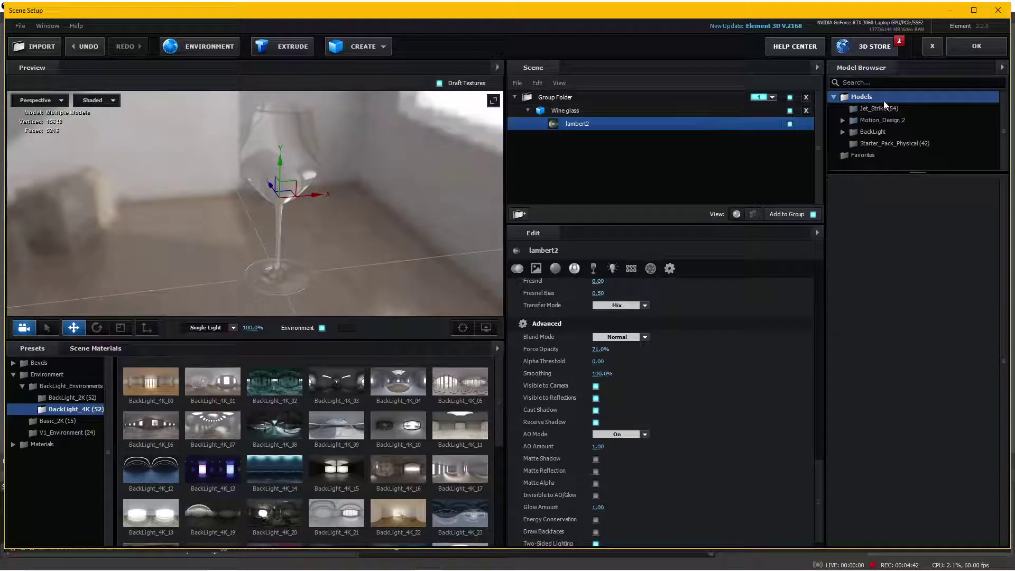
pyautogui.moveTo(432, 195)
pyautogui.mouseDown()
pyautogui.moveTo(315, 192)
pyautogui.moveTo(333, 195)
pyautogui.mouseUp()
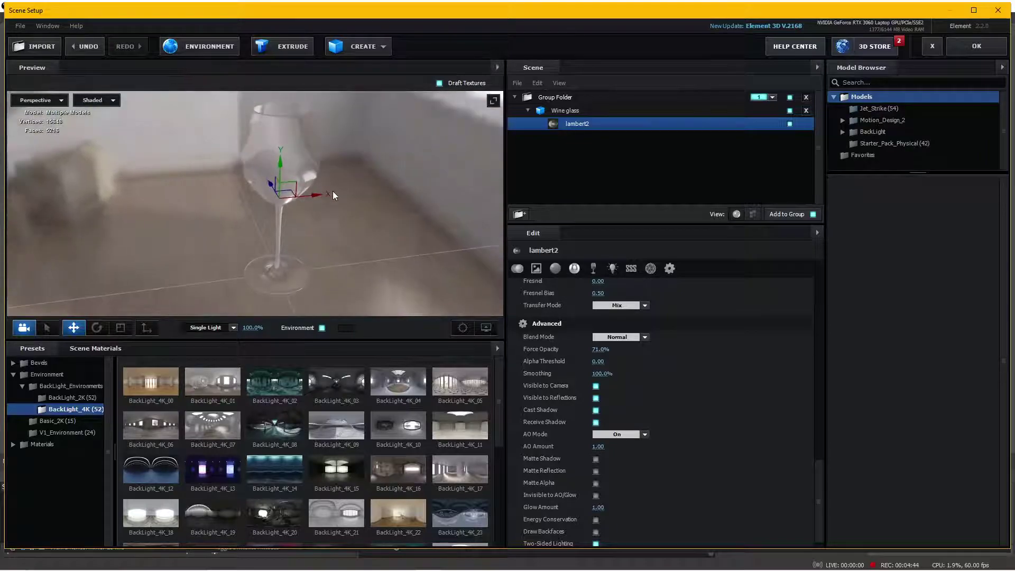
pyautogui.scroll(-5, 379, 205)
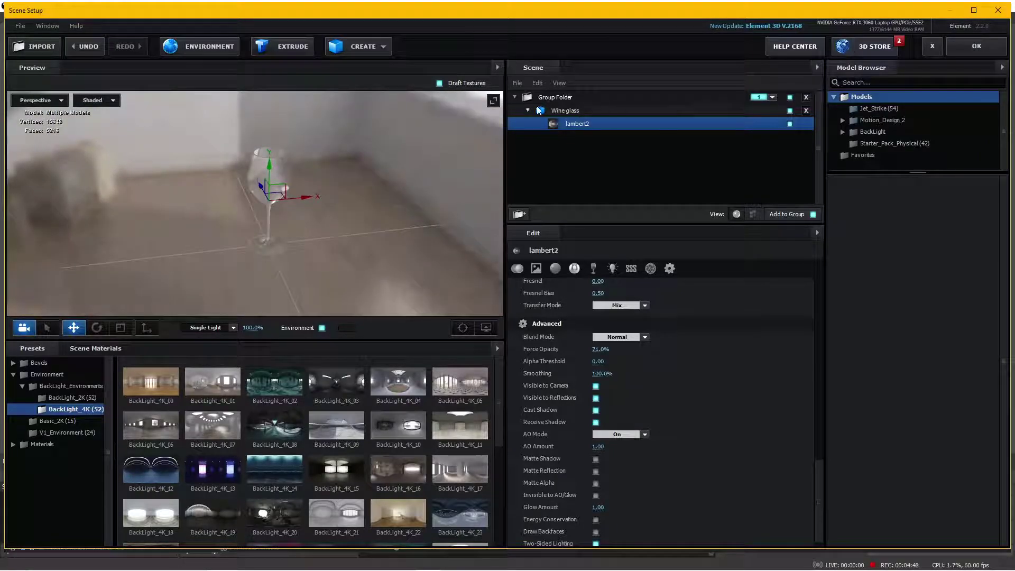
pyautogui.click(365, 47)
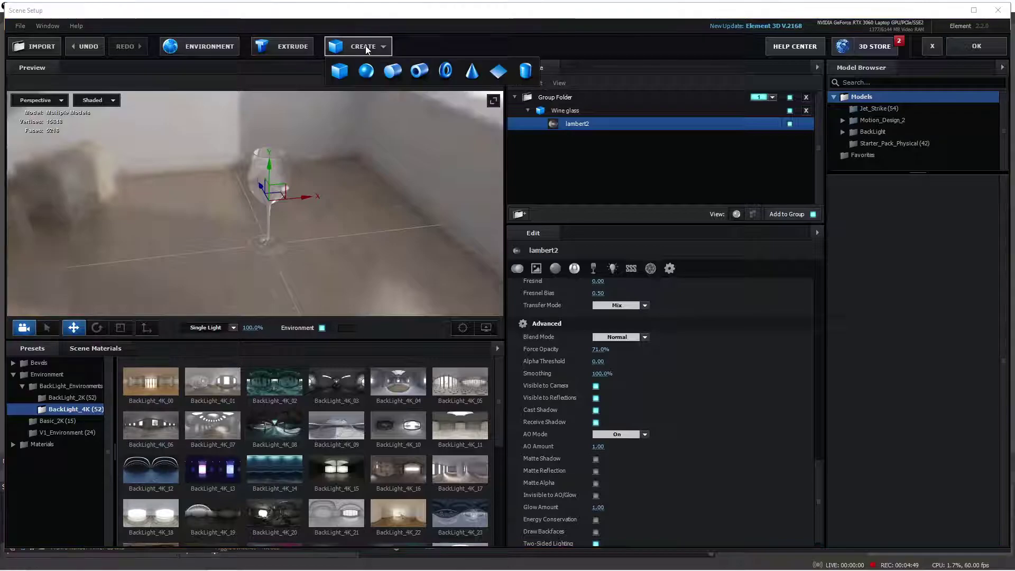
# Step: Add a plane and stretch it to about 9.01 × 8.36 as a floor under the glass
pyautogui.click(497, 76)
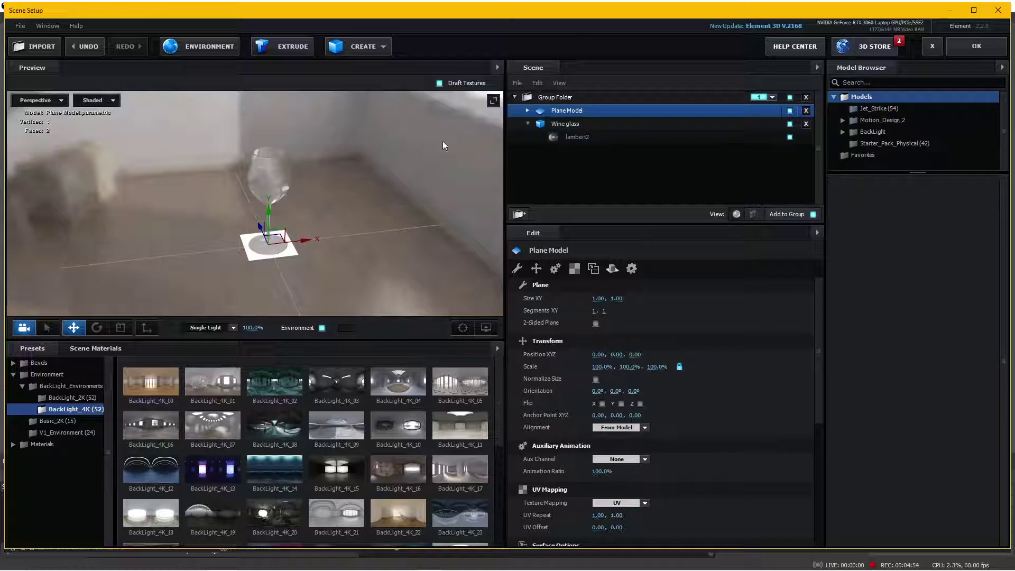
pyautogui.moveTo(442, 141); pyautogui.dragTo(382, 258)
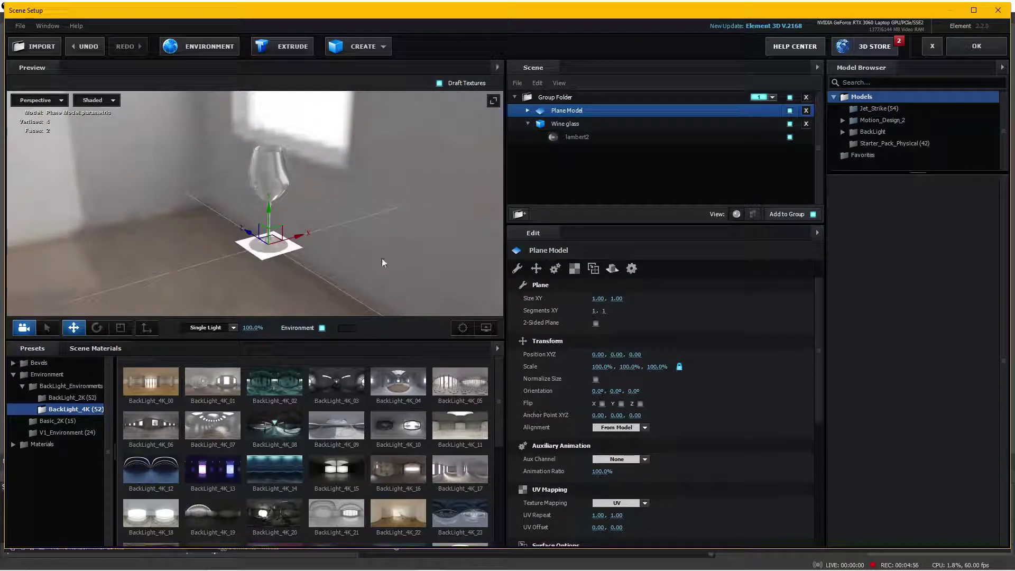
pyautogui.moveTo(597, 299); pyautogui.dragTo(830, 301)
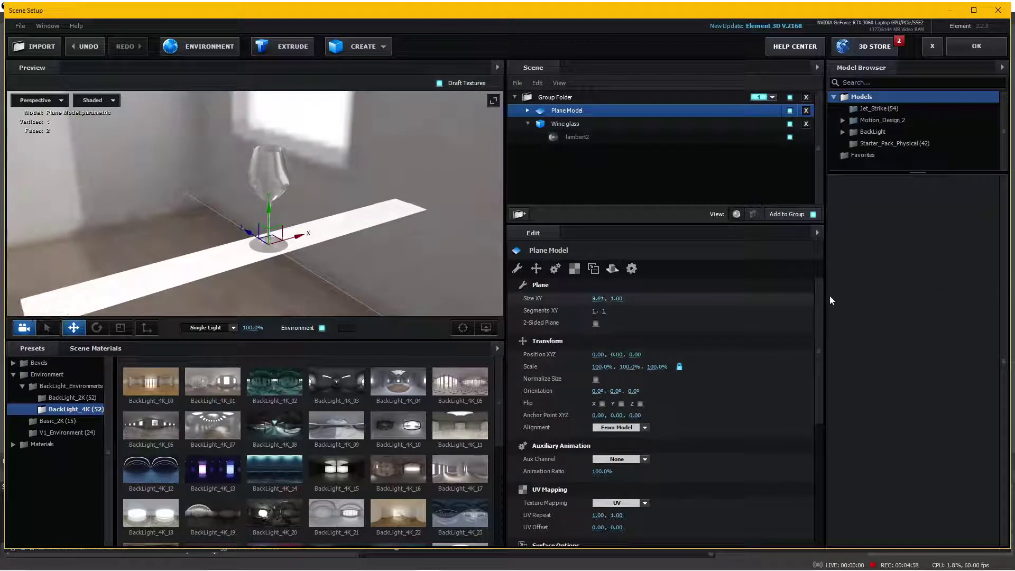
pyautogui.moveTo(617, 299); pyautogui.dragTo(783, 299)
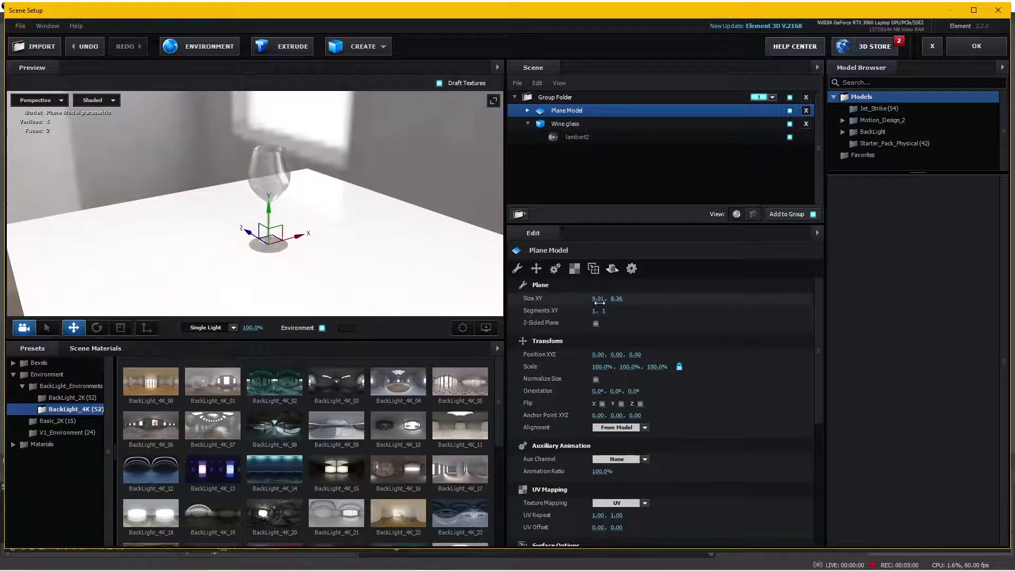
pyautogui.moveTo(375, 249); pyautogui.dragTo(348, 168)
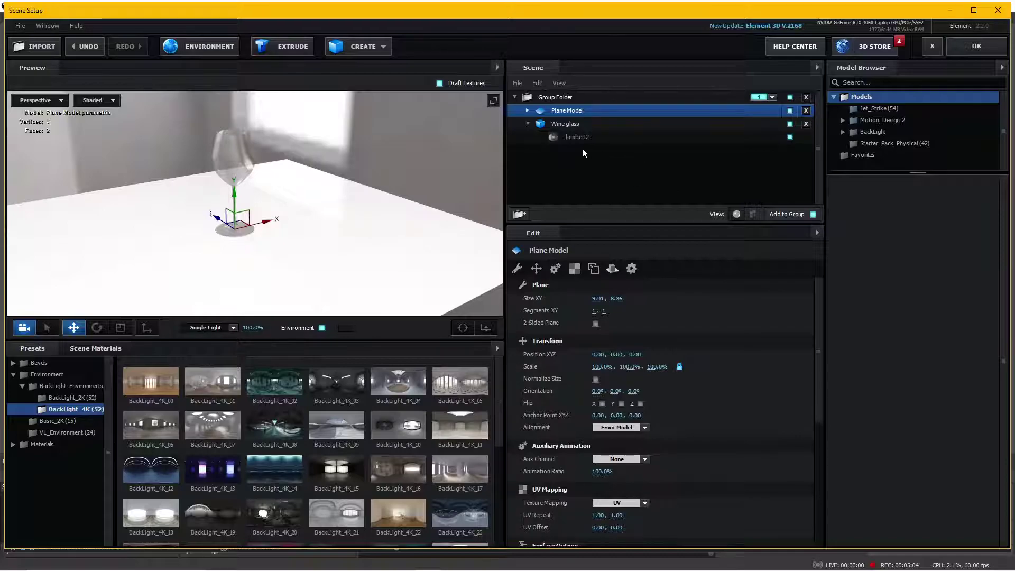
pyautogui.click(528, 110)
# Step: Load Grid_00000.jpg as the diffuse texture of the plane's Default material
pyautogui.click(572, 123)
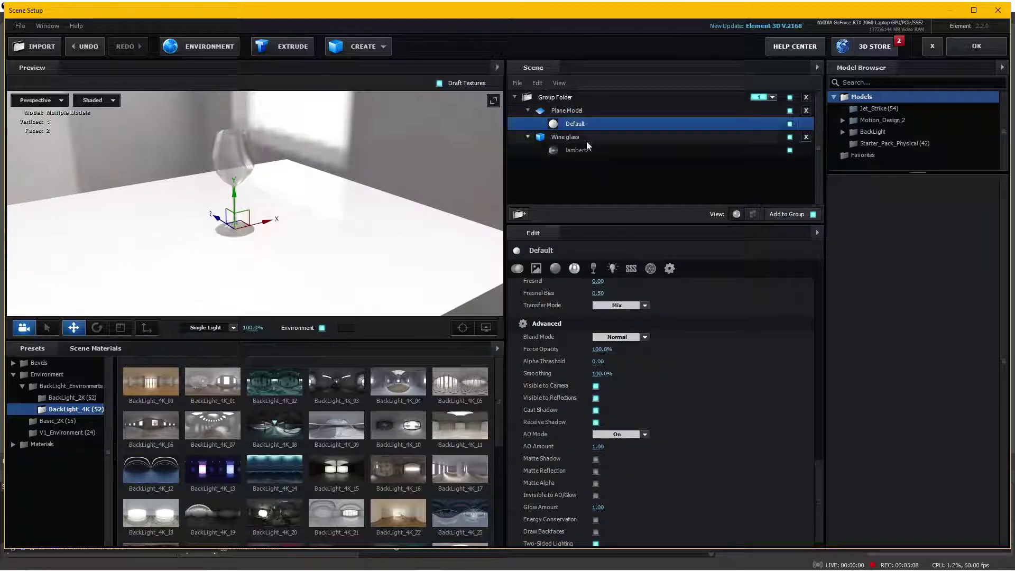
pyautogui.scroll(3, 615, 279)
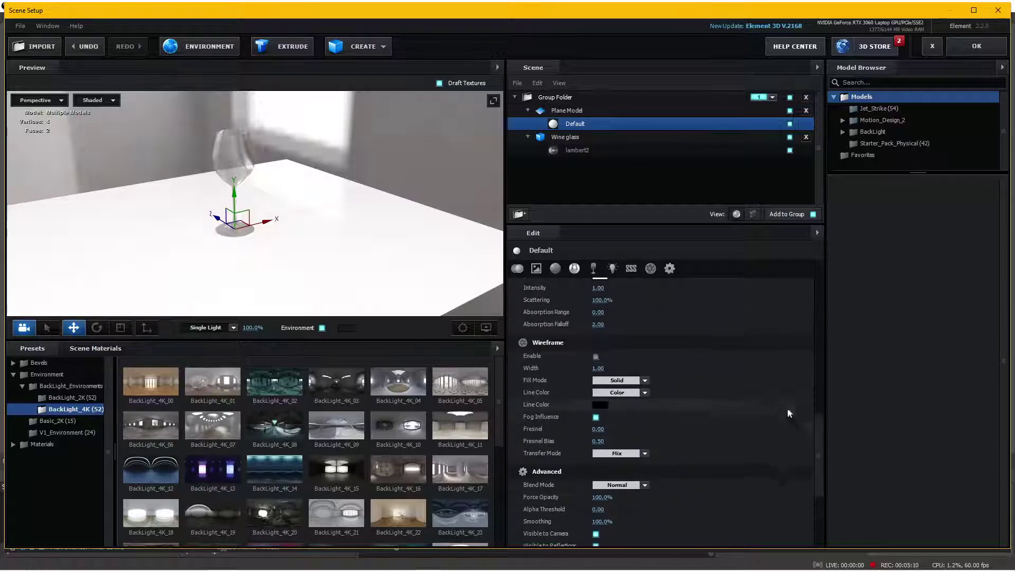
pyautogui.moveTo(820, 423); pyautogui.dragTo(830, 286)
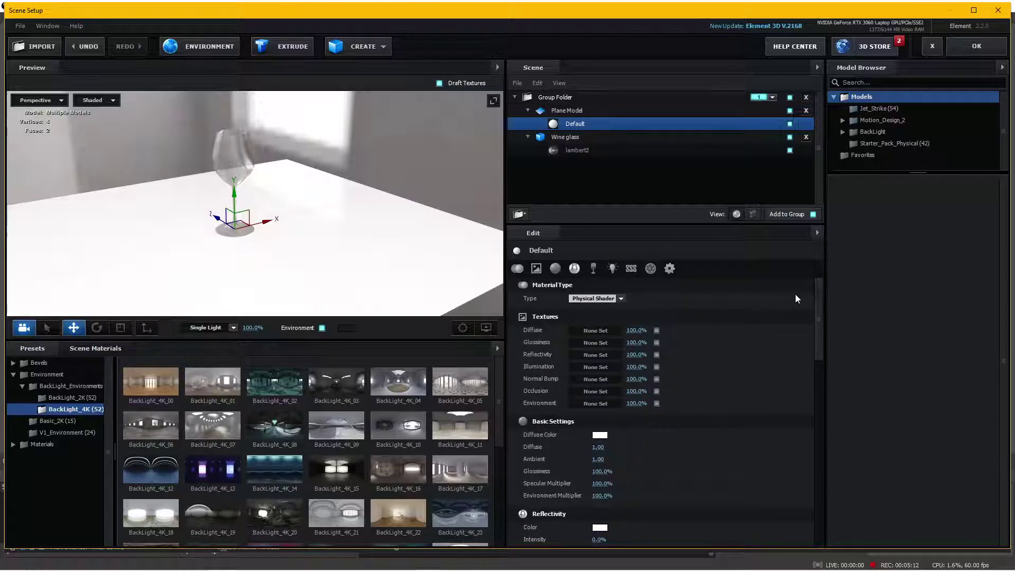
pyautogui.click(592, 330)
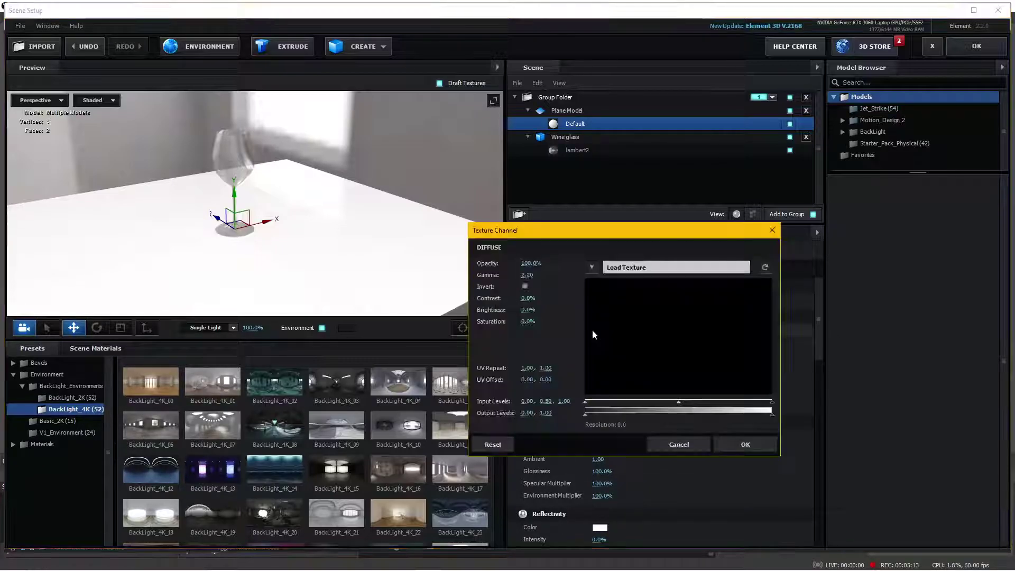
pyautogui.click(637, 272)
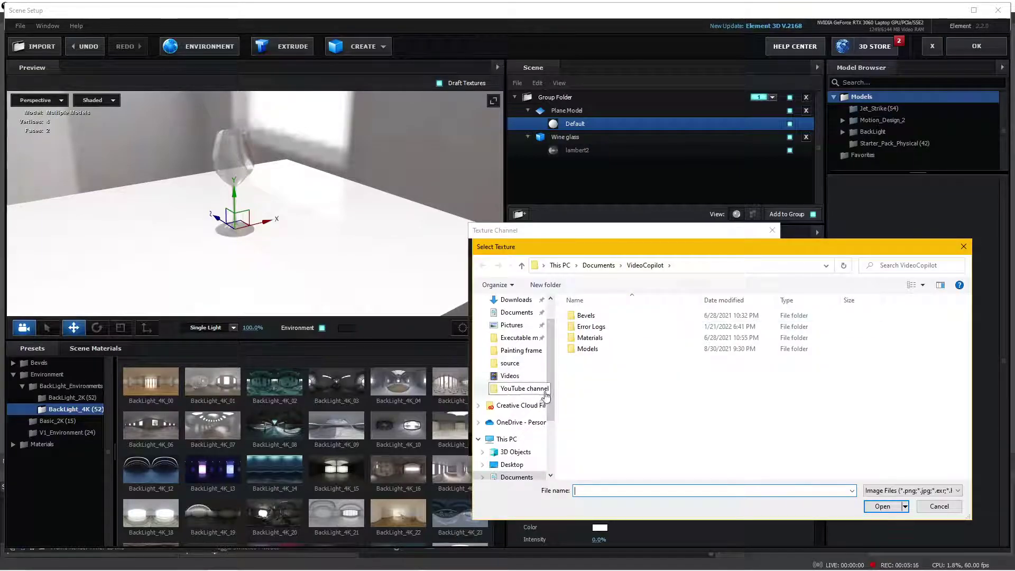
pyautogui.scroll(-2, 547, 402)
pyautogui.click(521, 429)
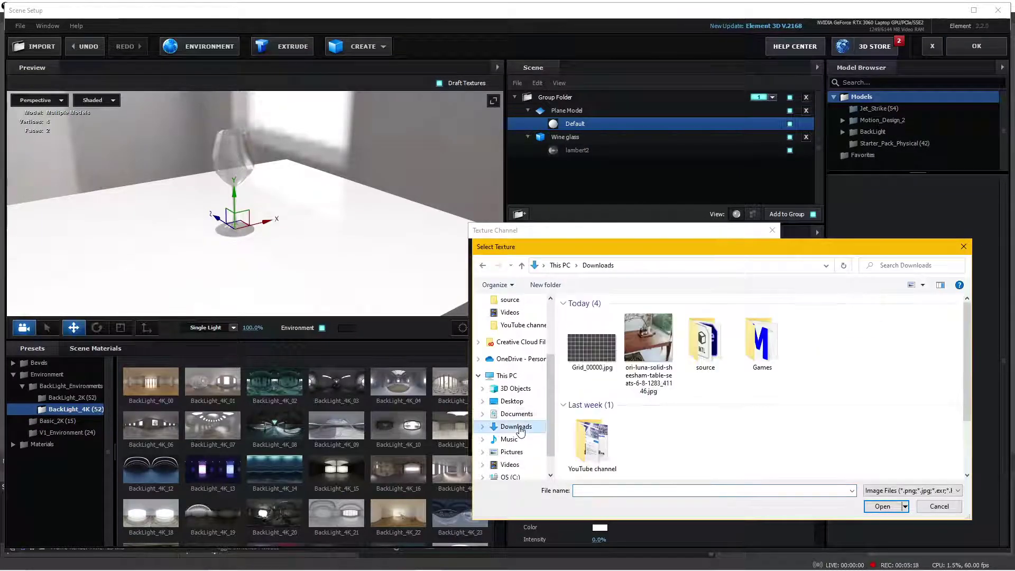
pyautogui.doubleClick(584, 348)
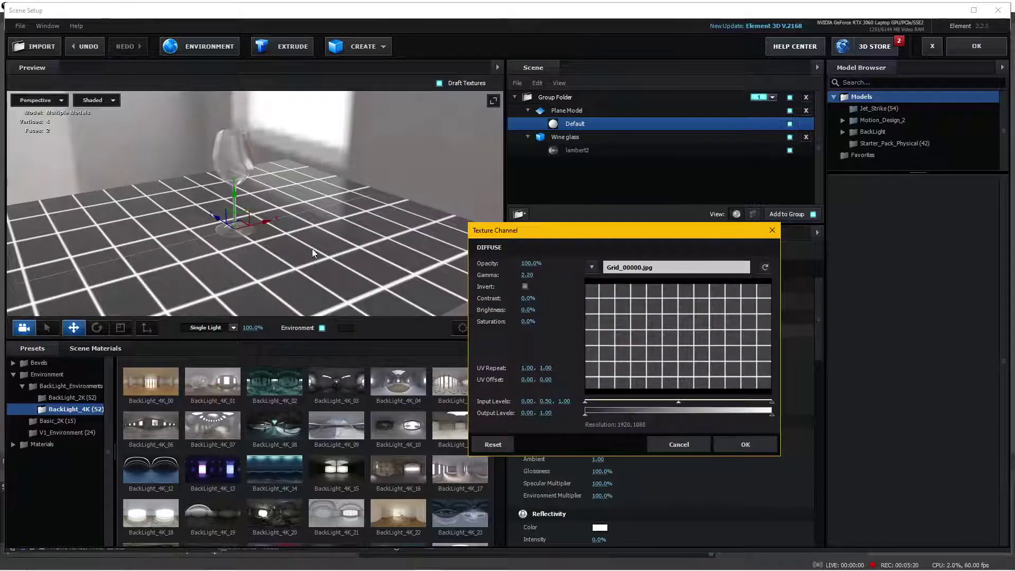
pyautogui.click(746, 444)
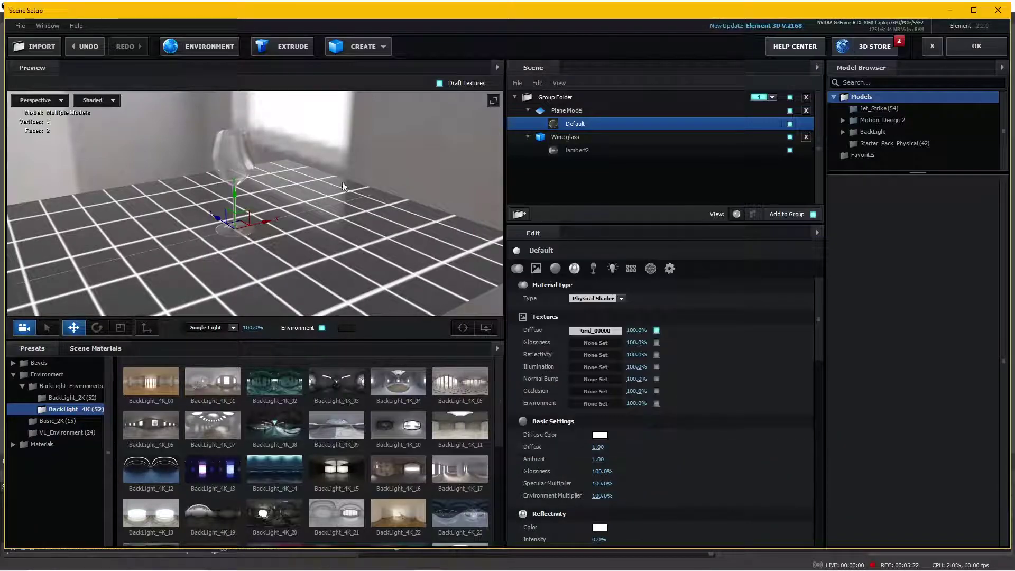
# Step: Set the plane's Force Opacity to 50% so the grid floor is see-through
pyautogui.moveTo(418, 169)
pyautogui.mouseDown()
pyautogui.moveTo(344, 173)
pyautogui.moveTo(476, 182)
pyautogui.mouseUp()
pyautogui.moveTo(820, 319); pyautogui.dragTo(813, 495)
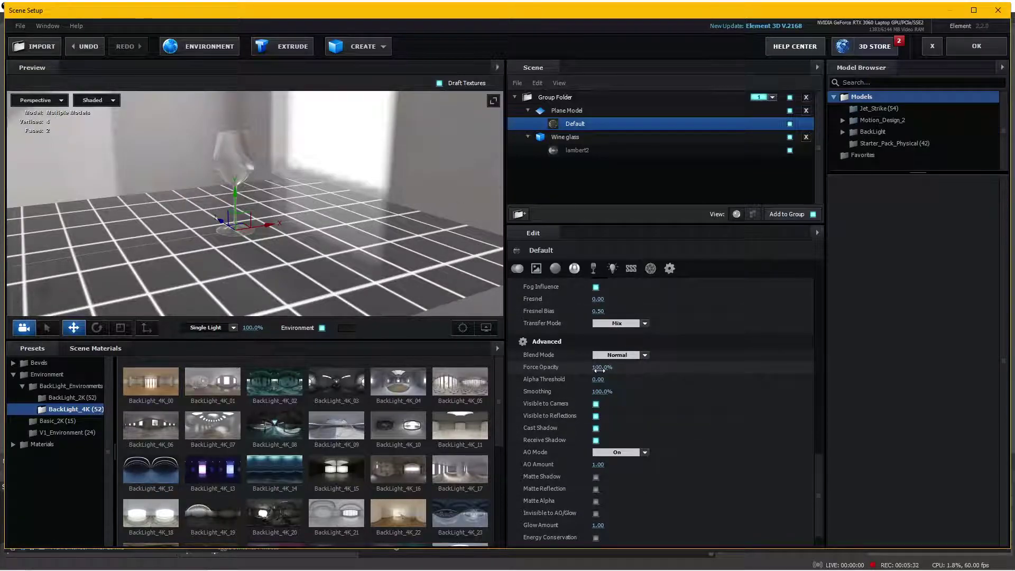
pyautogui.moveTo(599, 371); pyautogui.dragTo(576, 379)
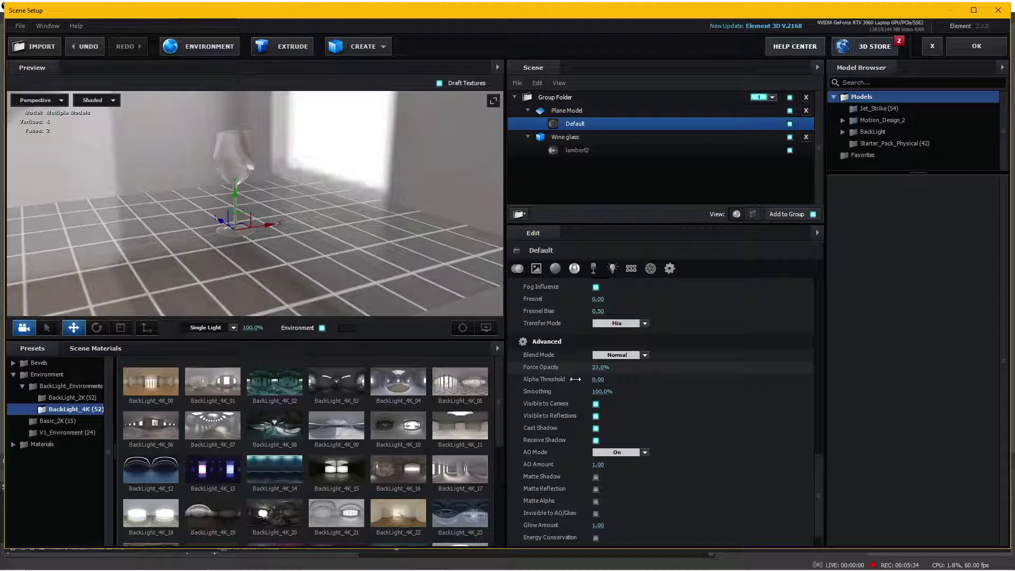
pyautogui.moveTo(582, 379); pyautogui.dragTo(584, 379)
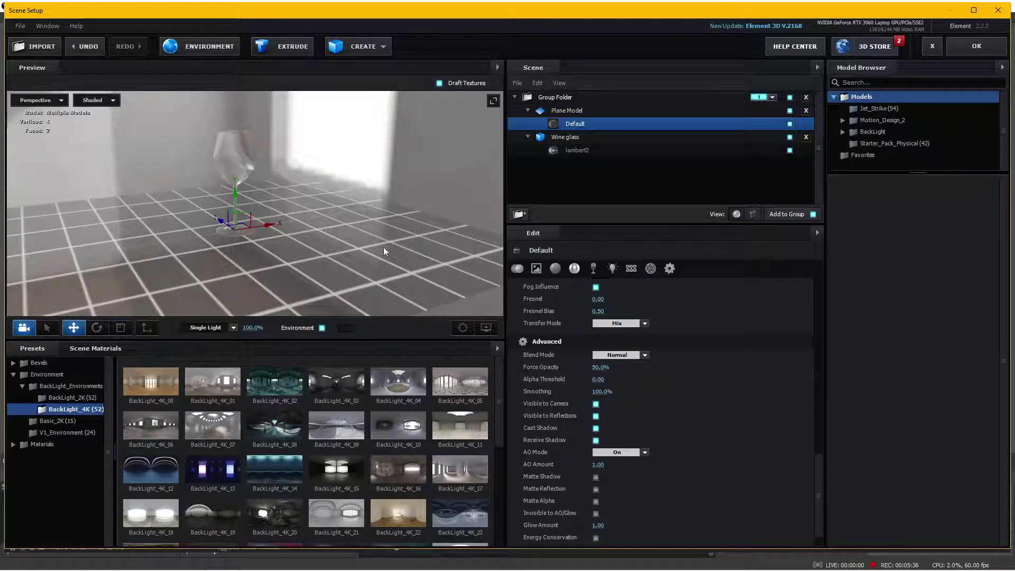
pyautogui.moveTo(383, 246)
pyautogui.mouseDown()
pyautogui.moveTo(353, 212)
pyautogui.moveTo(300, 226)
pyautogui.moveTo(360, 232)
pyautogui.mouseUp()
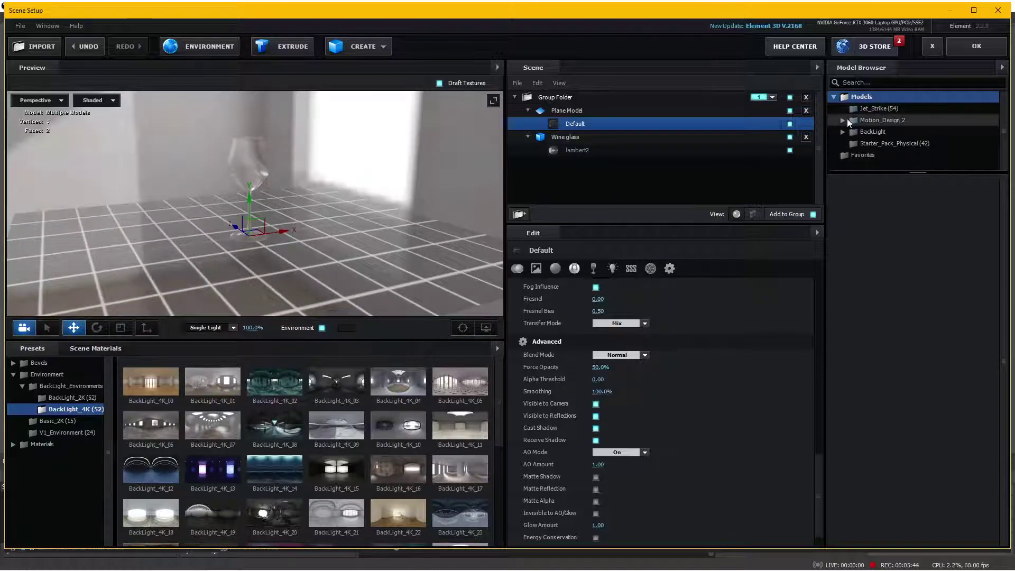
pyautogui.moveTo(347, 154); pyautogui.dragTo(430, 182)
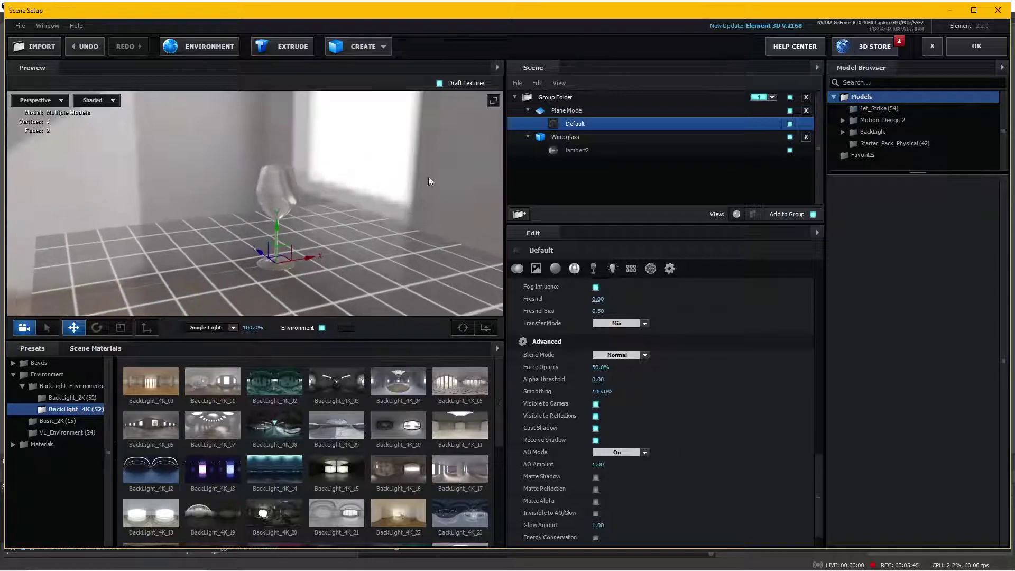
# Step: Apply Scene Setup and return to Comp 1 with the wine glass on the table photo
pyautogui.click(965, 50)
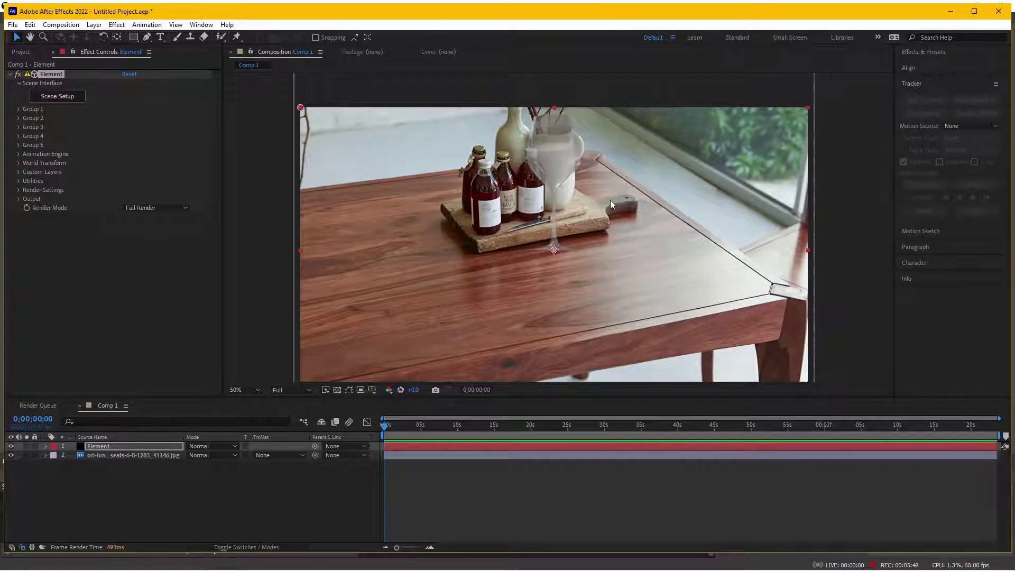
pyautogui.scroll(2, 603, 228)
pyautogui.scroll(-2, 548, 248)
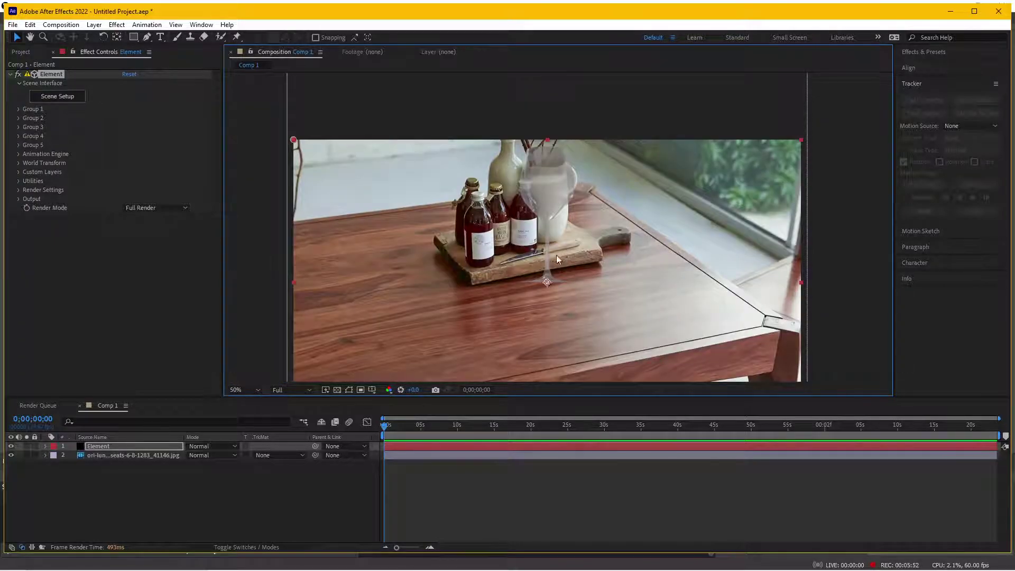
pyautogui.press('Return')
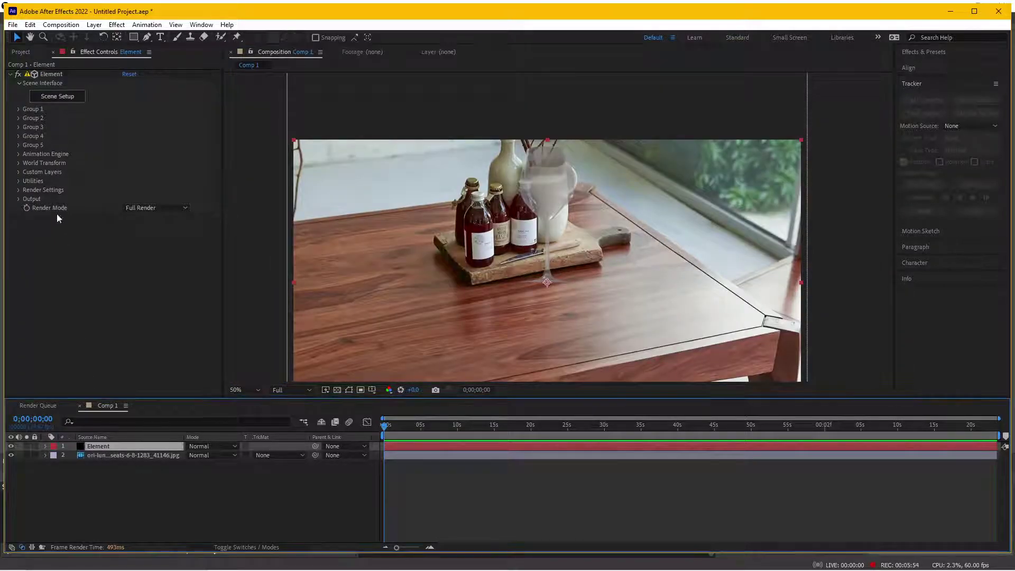
# Step: Expand the Element effect's Group 1 > Group Utilities to show the Create Group Null options
pyautogui.click(47, 74)
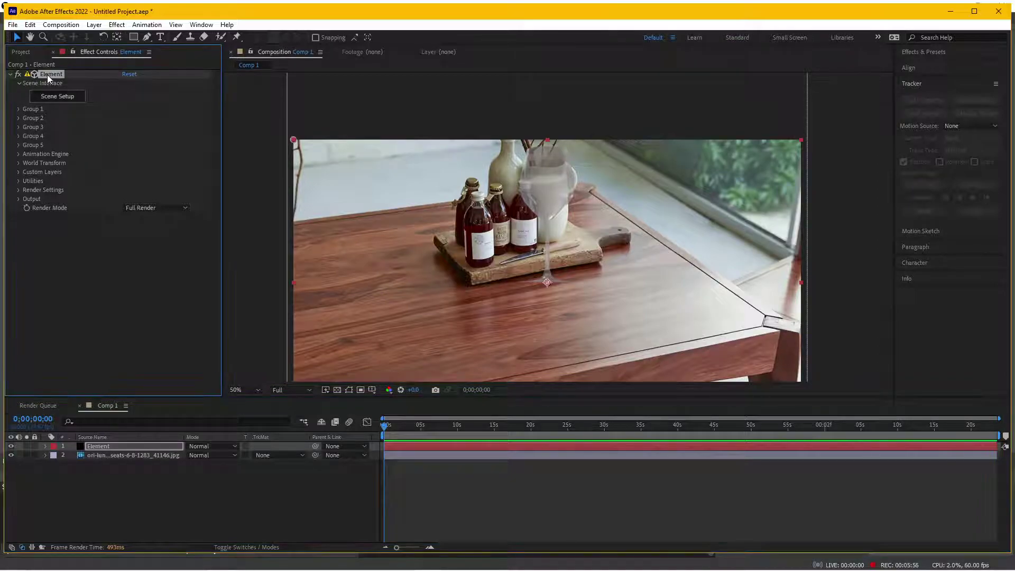
pyautogui.click(18, 109)
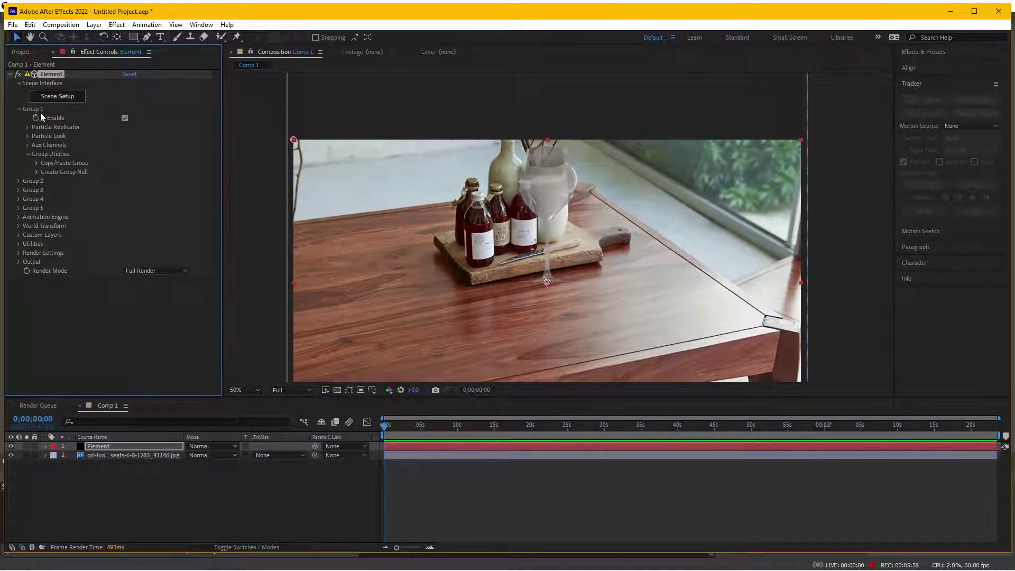
pyautogui.click(37, 172)
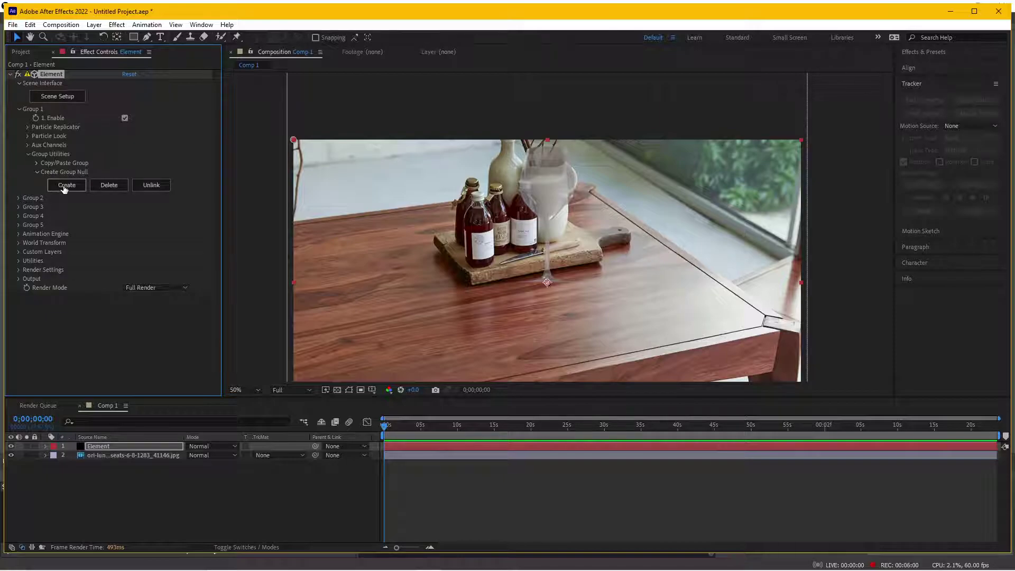
# Step: Create a Group 1 Null, tilt it about 15.6° on X, and position it on the tabletop
pyautogui.click(53, 184)
pyautogui.click(136, 446)
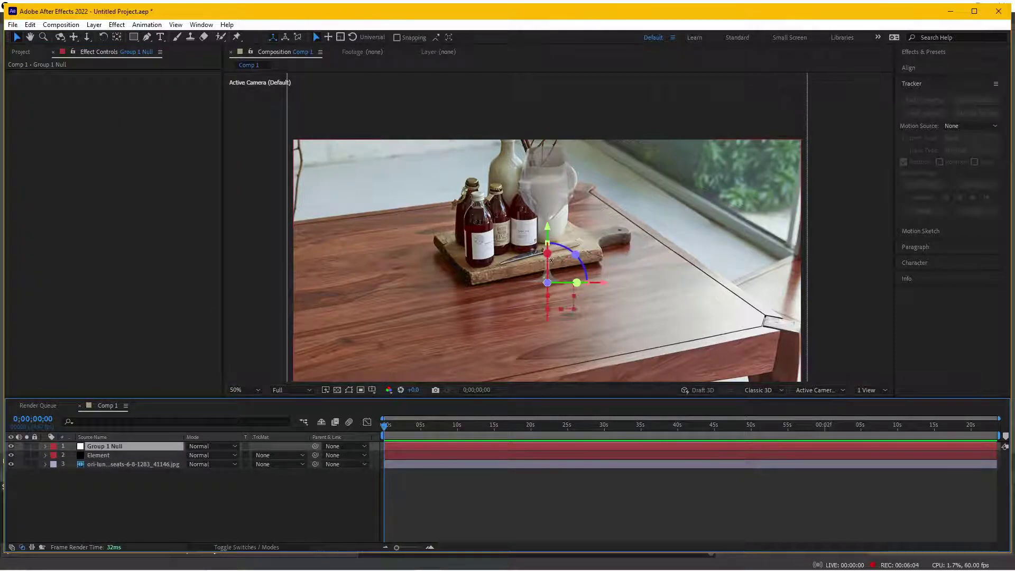
pyautogui.moveTo(548, 259)
pyautogui.mouseDown()
pyautogui.moveTo(590, 295)
pyautogui.moveTo(650, 271)
pyautogui.mouseUp()
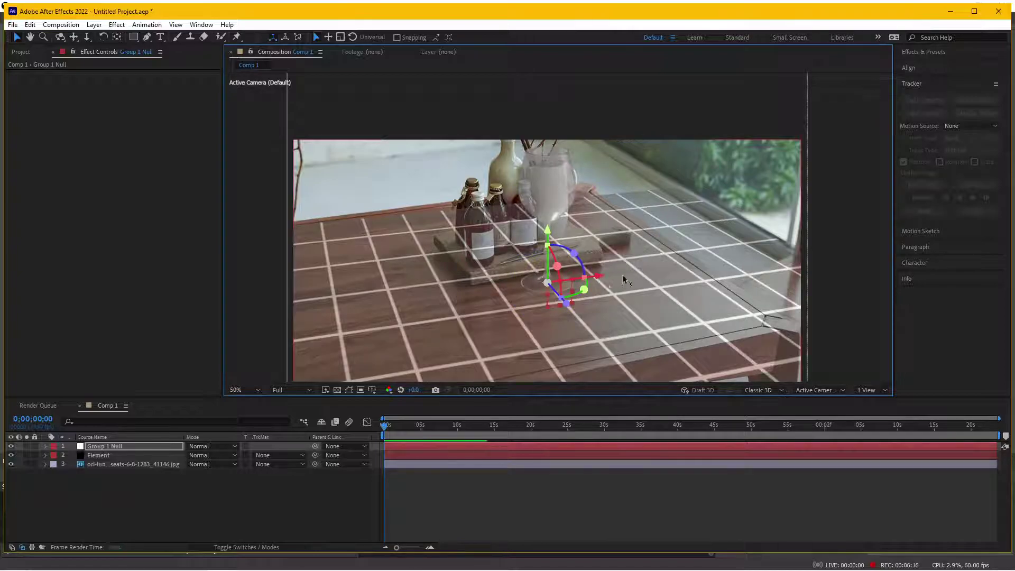
pyautogui.moveTo(624, 279); pyautogui.dragTo(671, 275)
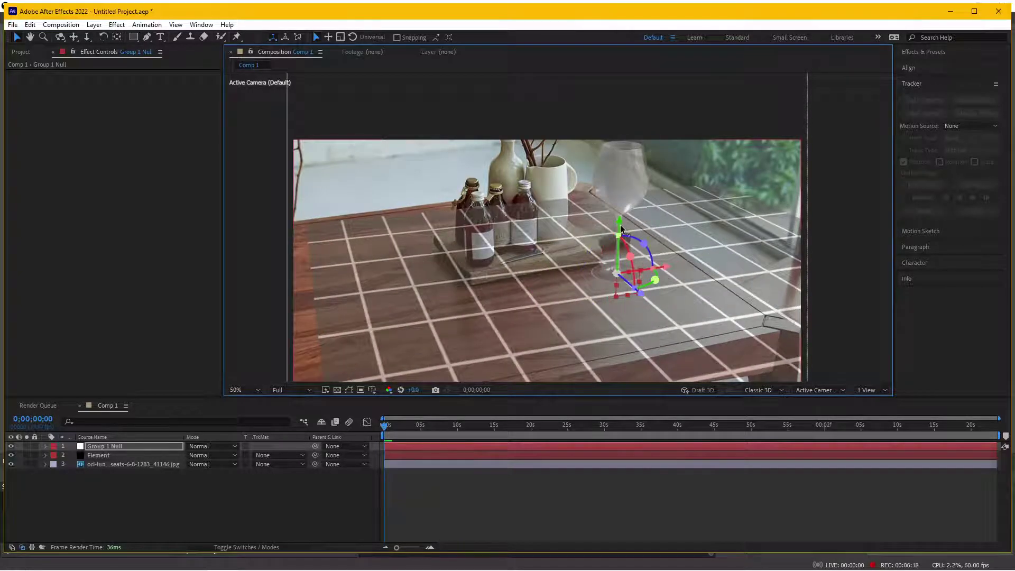
pyautogui.moveTo(621, 228); pyautogui.dragTo(621, 256)
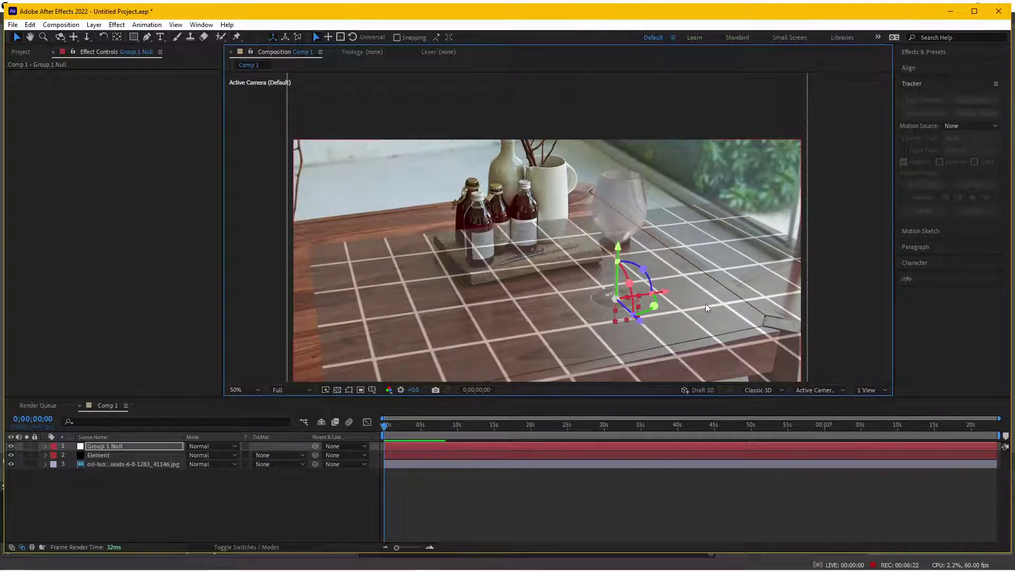
pyautogui.moveTo(654, 306)
pyautogui.mouseDown()
pyautogui.moveTo(617, 299)
pyautogui.moveTo(651, 312)
pyautogui.mouseUp()
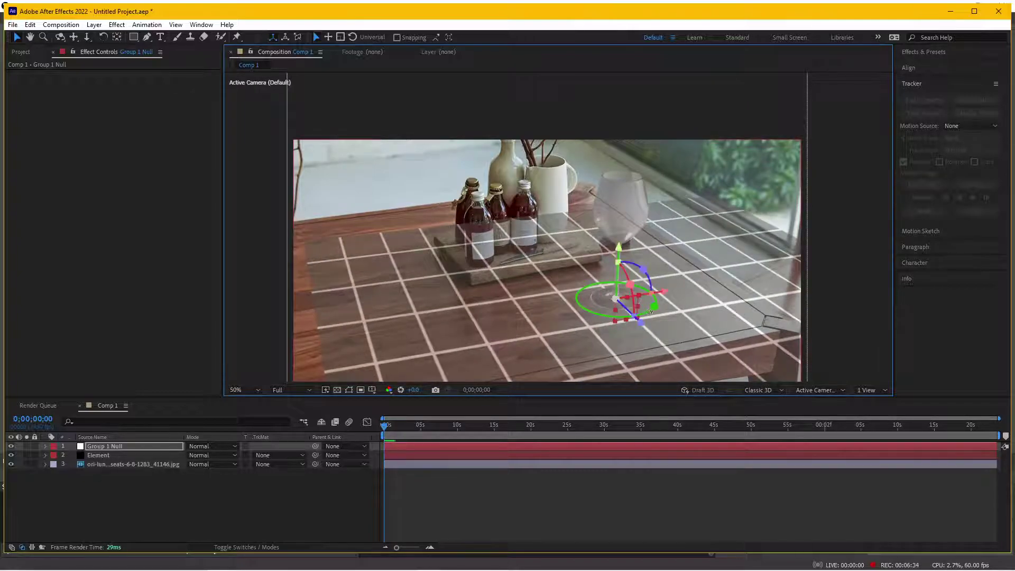
# Step: Pan and zoom the composition view to inspect the glass base
pyautogui.moveTo(706, 314); pyautogui.dragTo(680, 243)
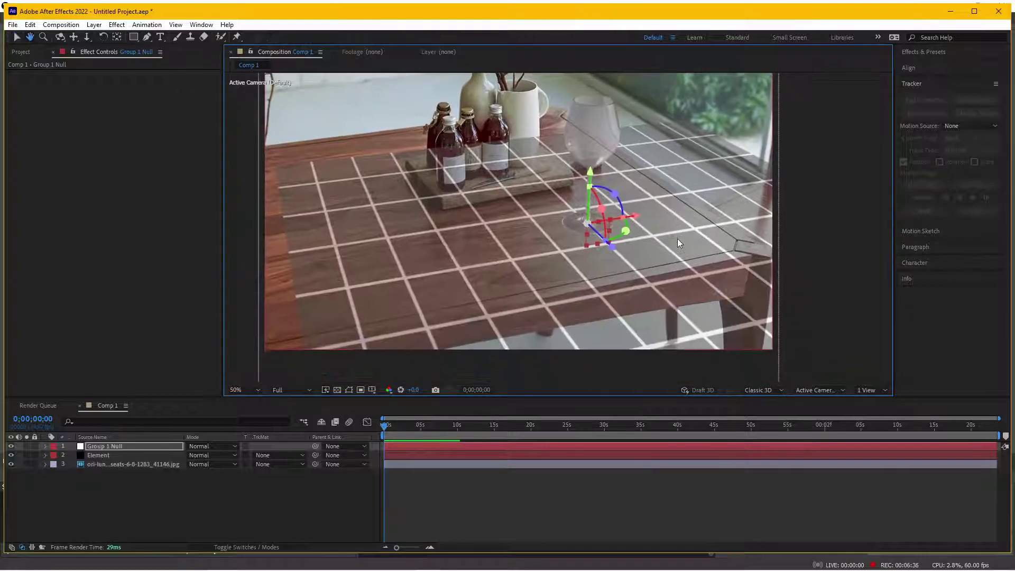
pyautogui.scroll(3, 679, 243)
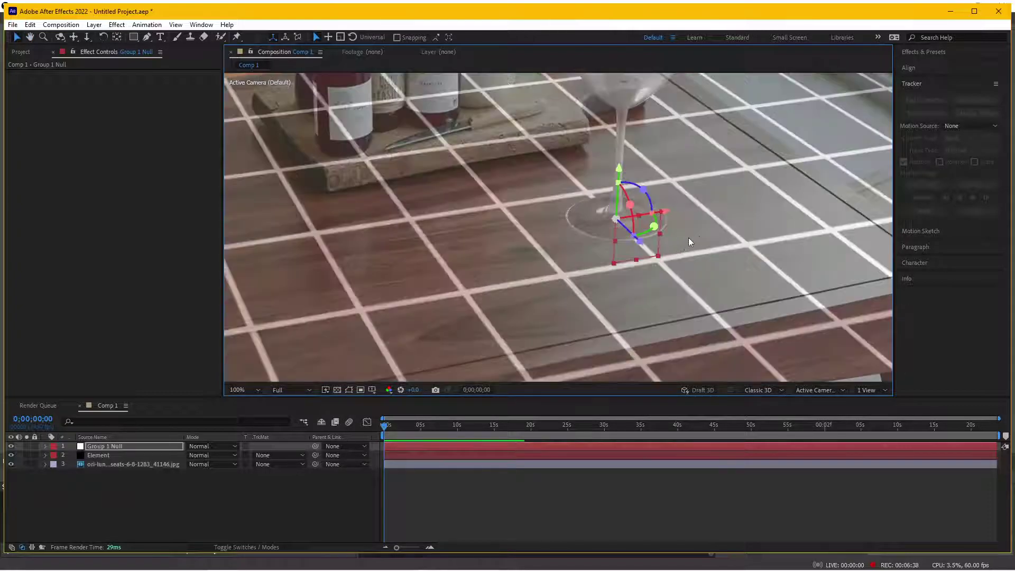
pyautogui.scroll(-3, 556, 298)
pyautogui.moveTo(575, 278); pyautogui.dragTo(598, 297)
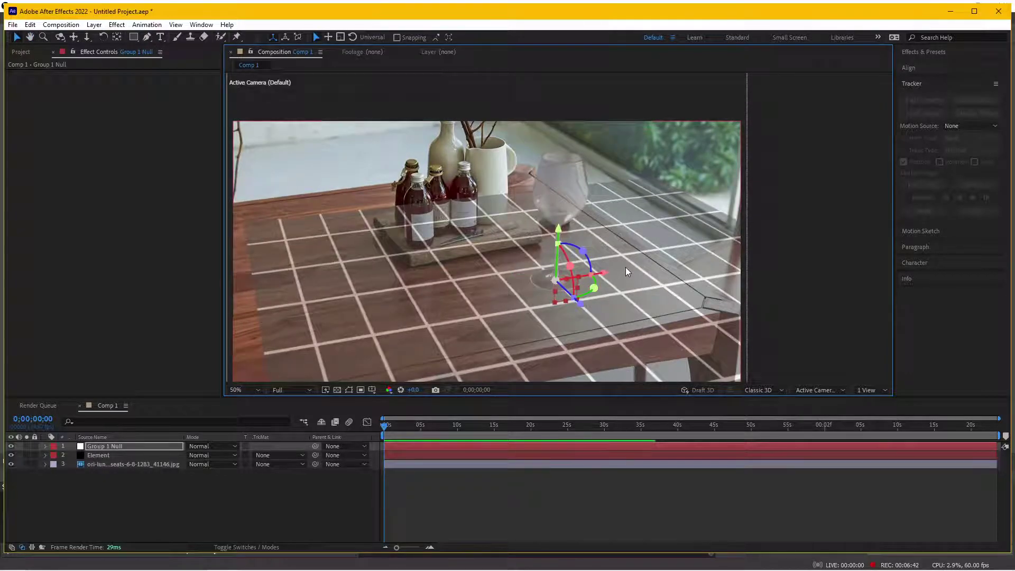
pyautogui.moveTo(473, 246); pyautogui.dragTo(493, 257)
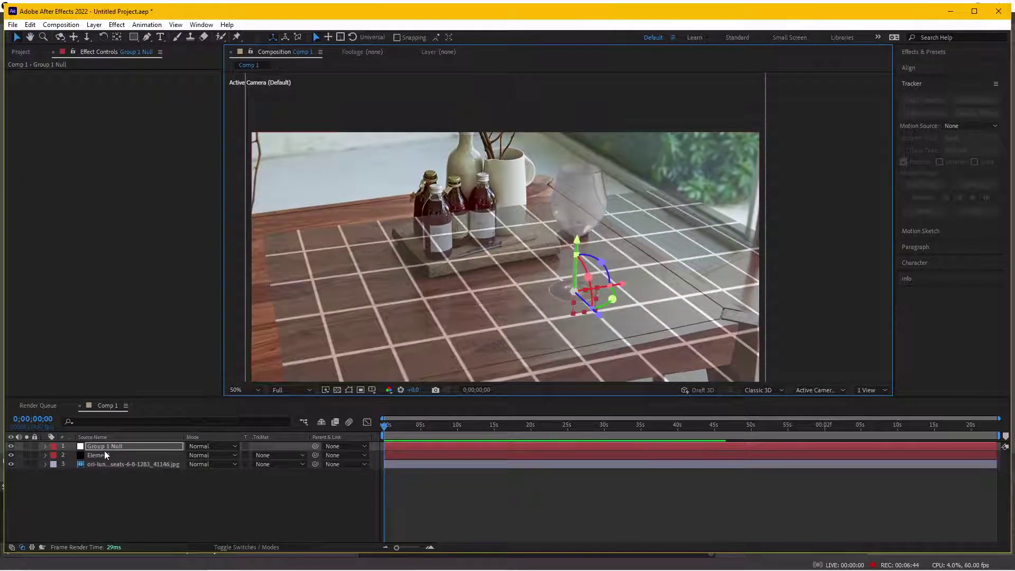
# Step: Scale the Group 1 Null to 85% and rotate it about -1.7° in Y to match the table
pyautogui.click(106, 448)
pyautogui.press('s')
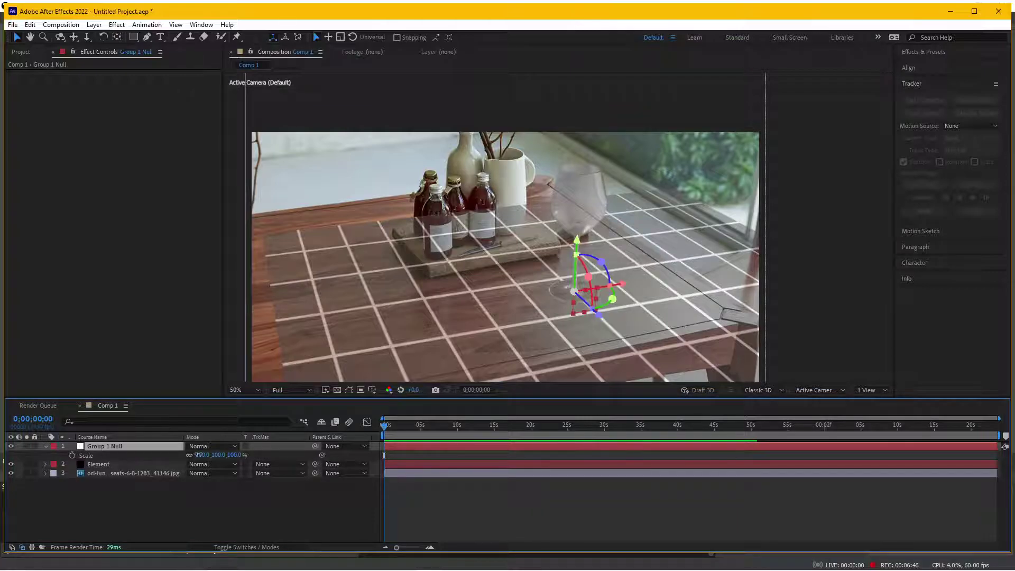
pyautogui.moveTo(196, 456); pyautogui.dragTo(185, 454)
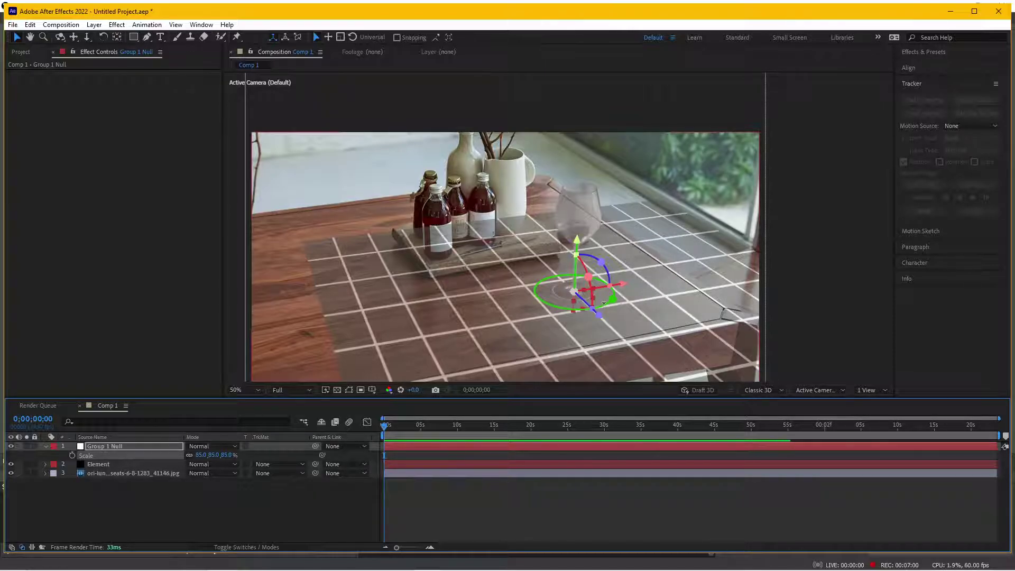
pyautogui.moveTo(573, 290); pyautogui.dragTo(603, 303)
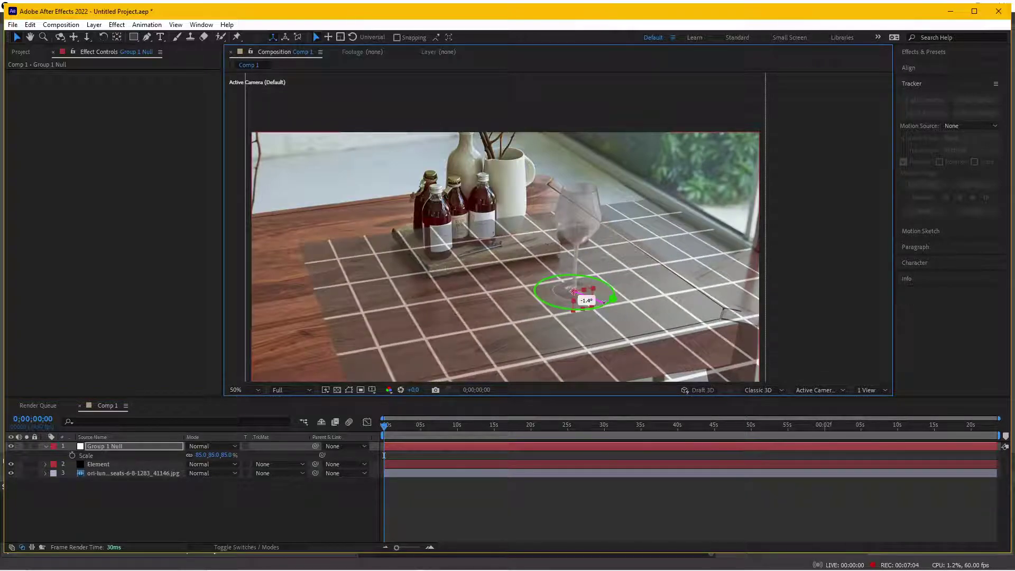
# Step: Zoom and pan the viewer to recentre the table, then select the Element layer
pyautogui.scroll(3, 603, 303)
pyautogui.moveTo(554, 207); pyautogui.dragTo(535, 222)
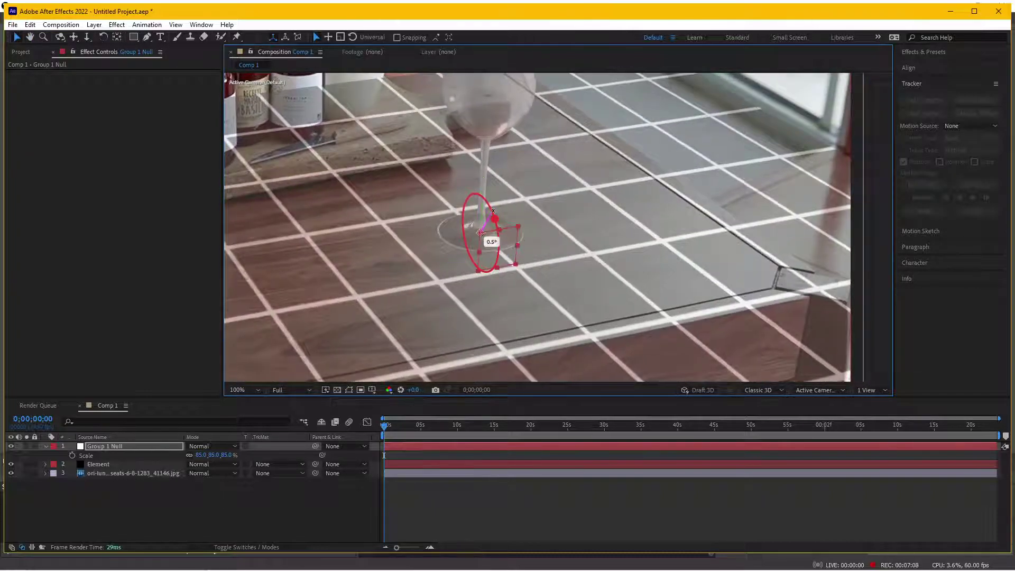
pyautogui.scroll(-1, 585, 258)
pyautogui.scroll(-1, 584, 253)
pyautogui.moveTo(584, 252); pyautogui.dragTo(598, 253)
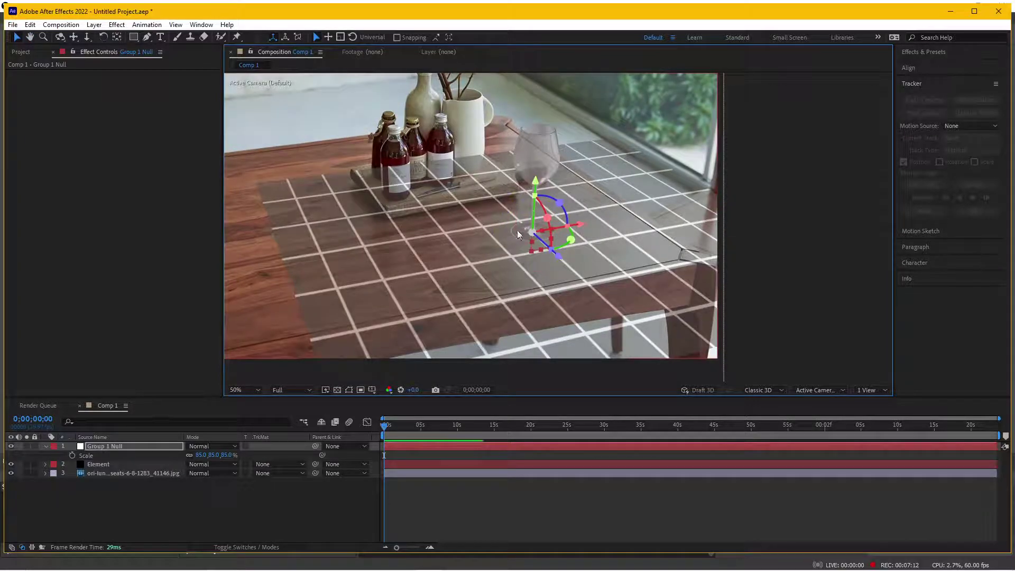
pyautogui.moveTo(594, 204); pyautogui.dragTo(628, 231)
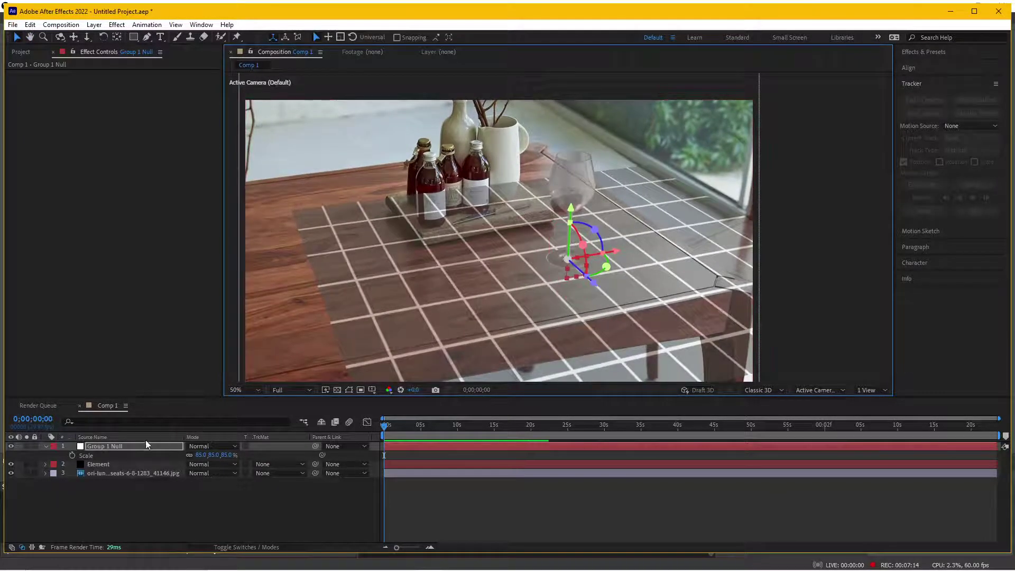
pyautogui.click(113, 464)
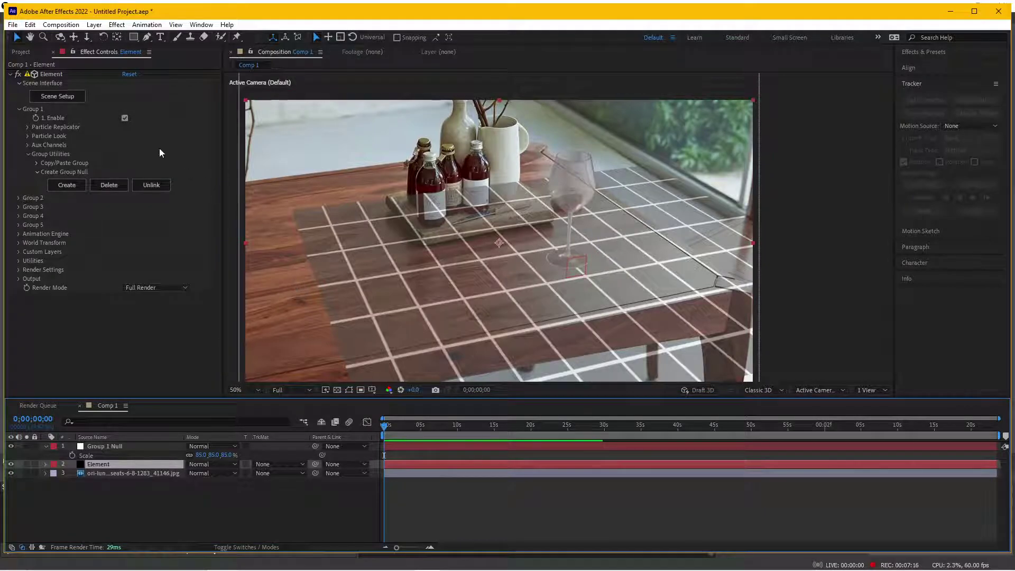
# Step: In Scene Setup, hide the Plane Model's Default material and apply the scene
pyautogui.click(58, 96)
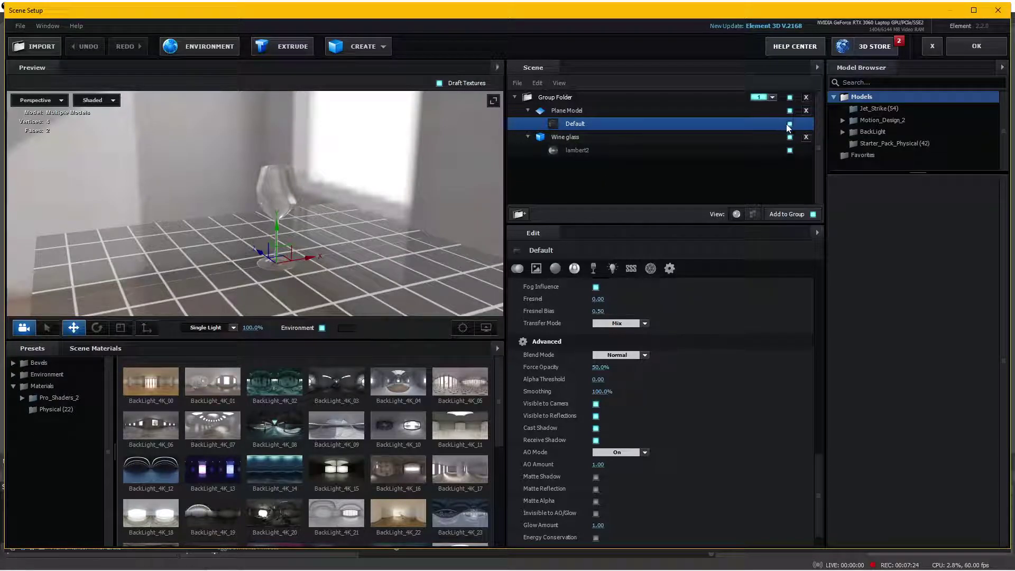
pyautogui.click(790, 123)
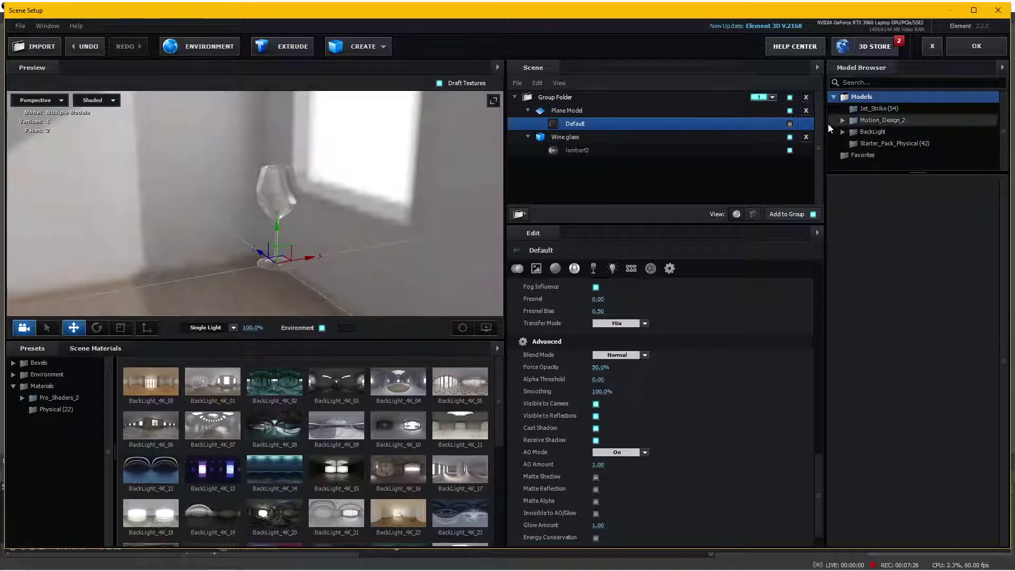
pyautogui.click(528, 110)
pyautogui.click(965, 42)
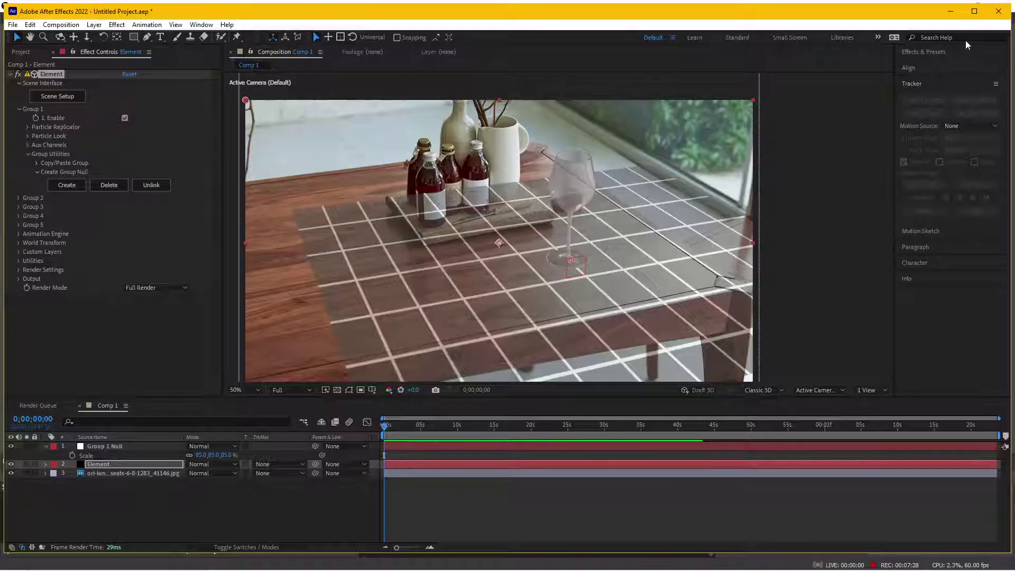
# Step: Zoom and pan the viewer to inspect the glass on the wooden table
pyautogui.press('v')
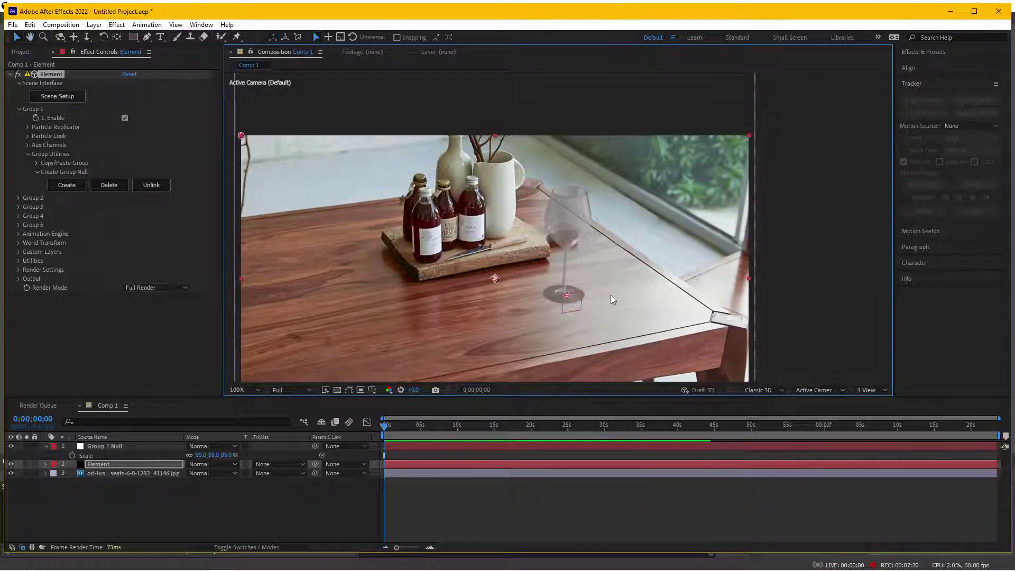
pyautogui.scroll(2, 626, 260)
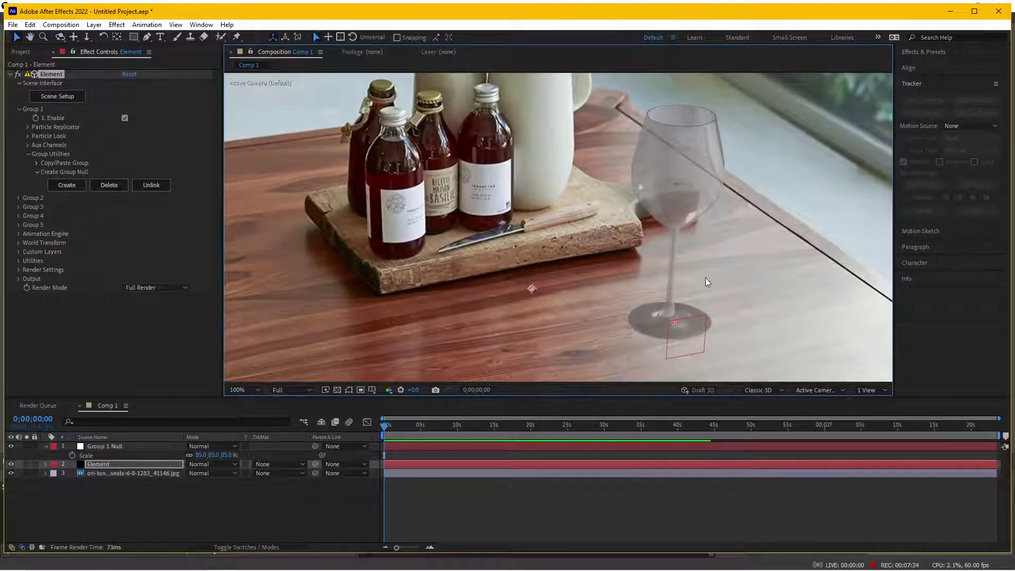
pyautogui.press(',')
pyautogui.press(',')
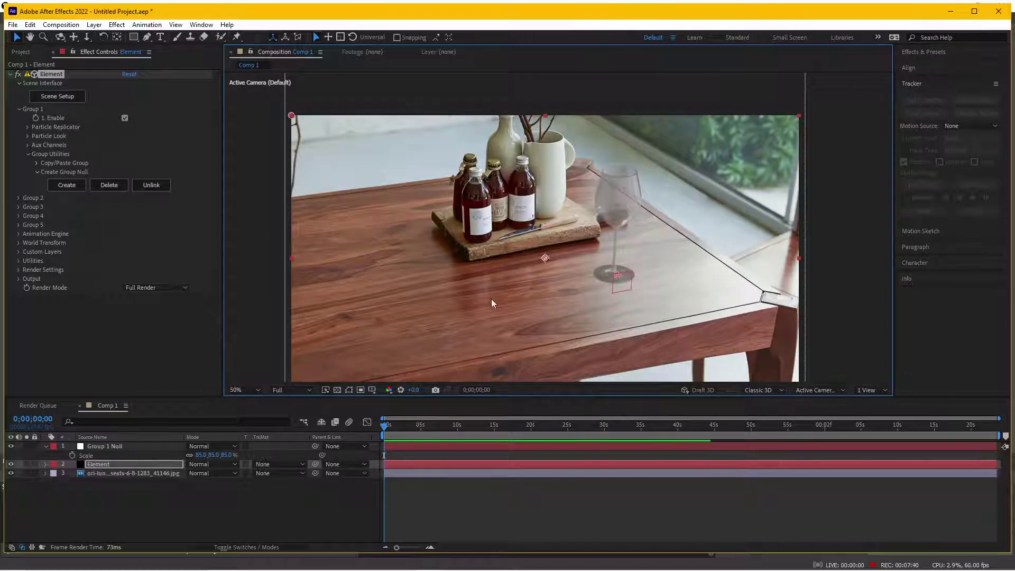
pyautogui.scroll(2, 493, 297)
pyautogui.moveTo(494, 297); pyautogui.dragTo(446, 299)
pyautogui.press(',')
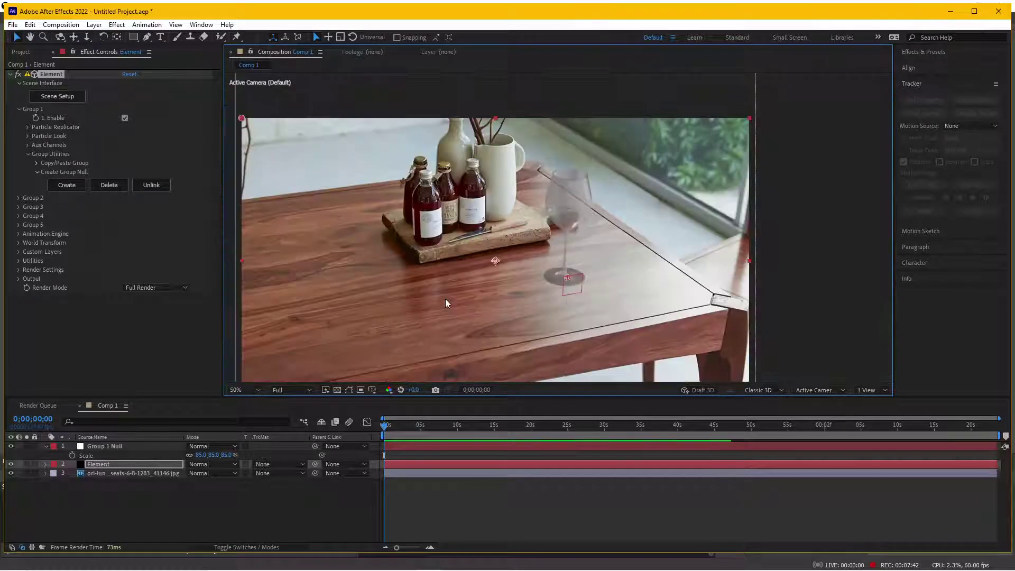
pyautogui.press('.')
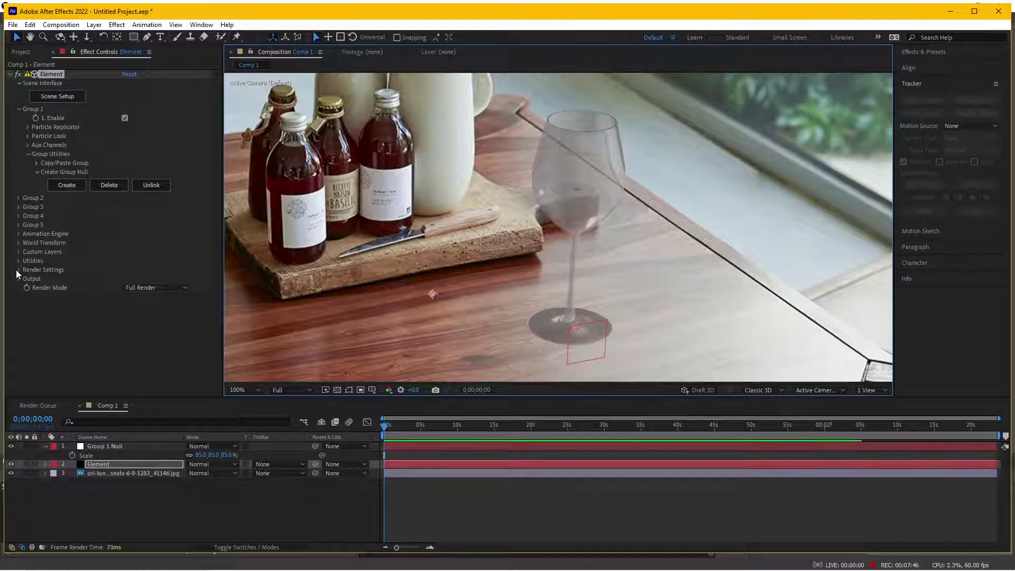
# Step: Set the Physical Environment exposure to 1.31 and gamma to 0.82
pyautogui.click(18, 268)
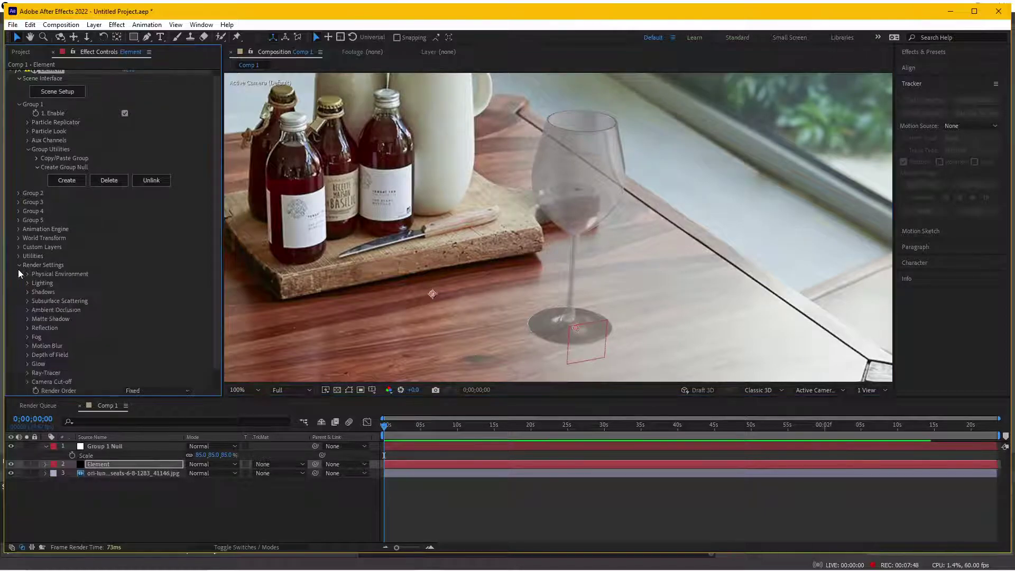
pyautogui.click(27, 274)
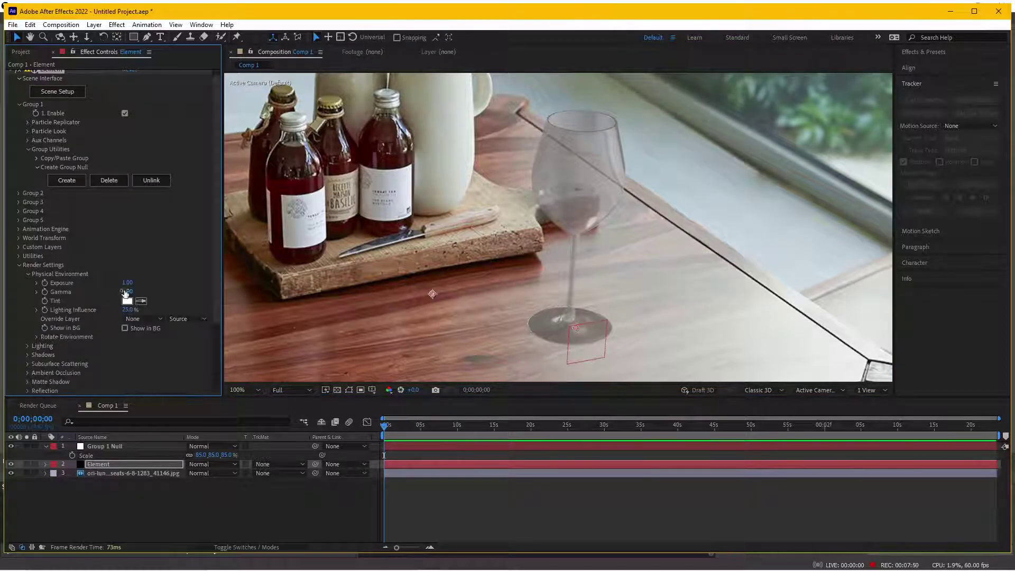
pyautogui.moveTo(127, 283); pyautogui.dragTo(139, 282)
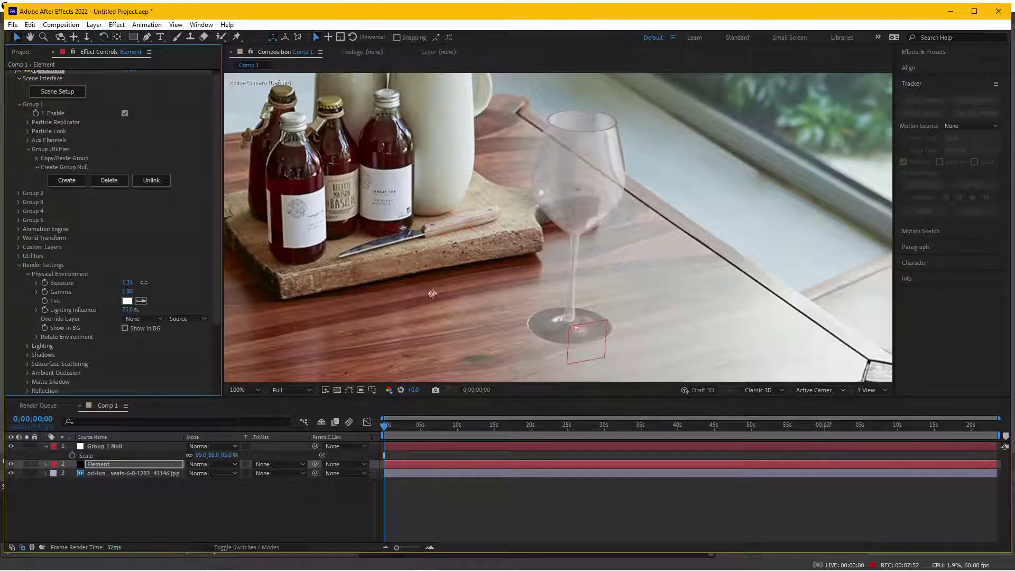
pyautogui.scroll(-2, 645, 258)
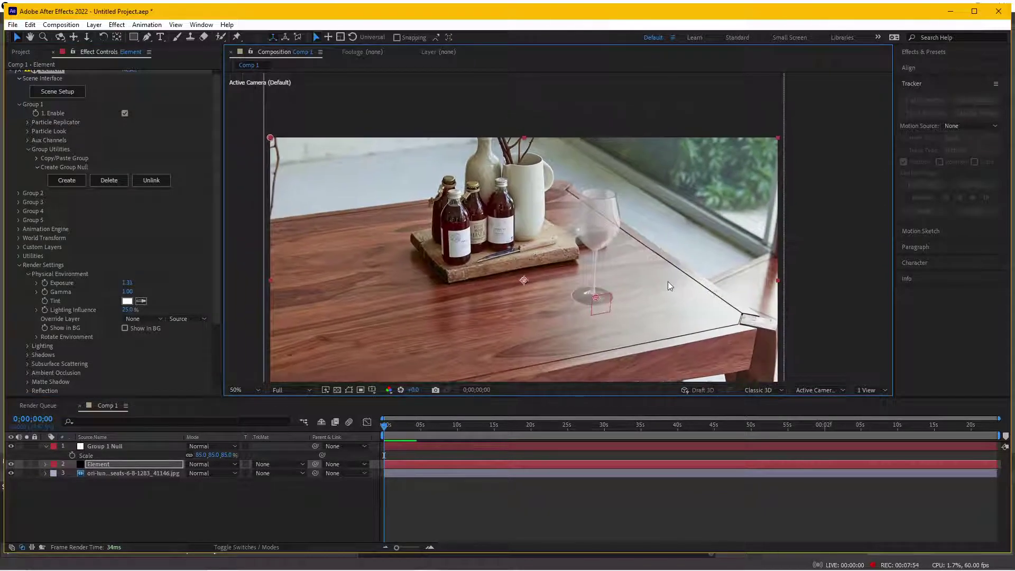
pyautogui.scroll(4, 668, 281)
pyautogui.moveTo(647, 266); pyautogui.dragTo(641, 258)
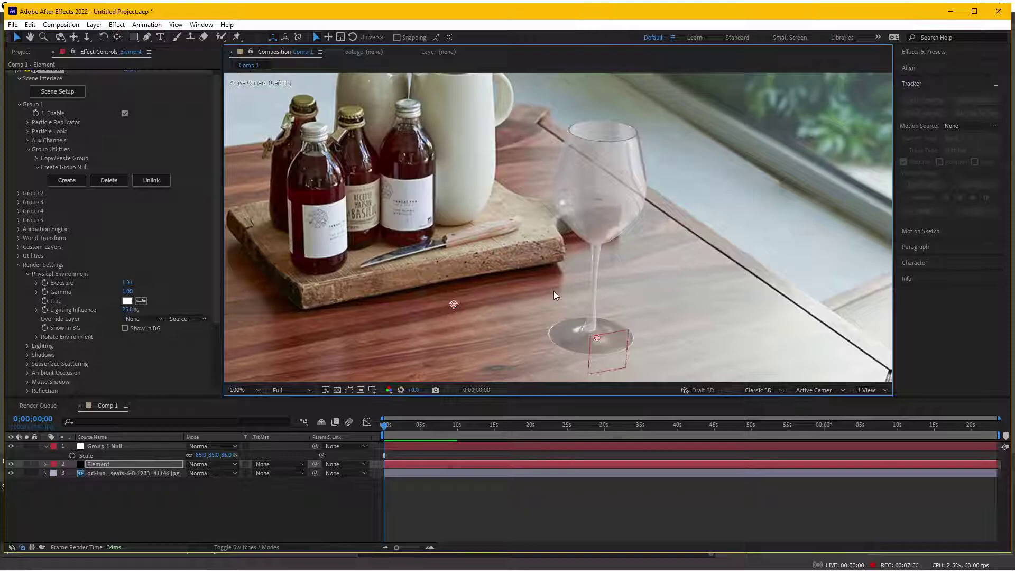
pyautogui.scroll(-2, 554, 293)
pyautogui.moveTo(127, 291); pyautogui.dragTo(120, 293)
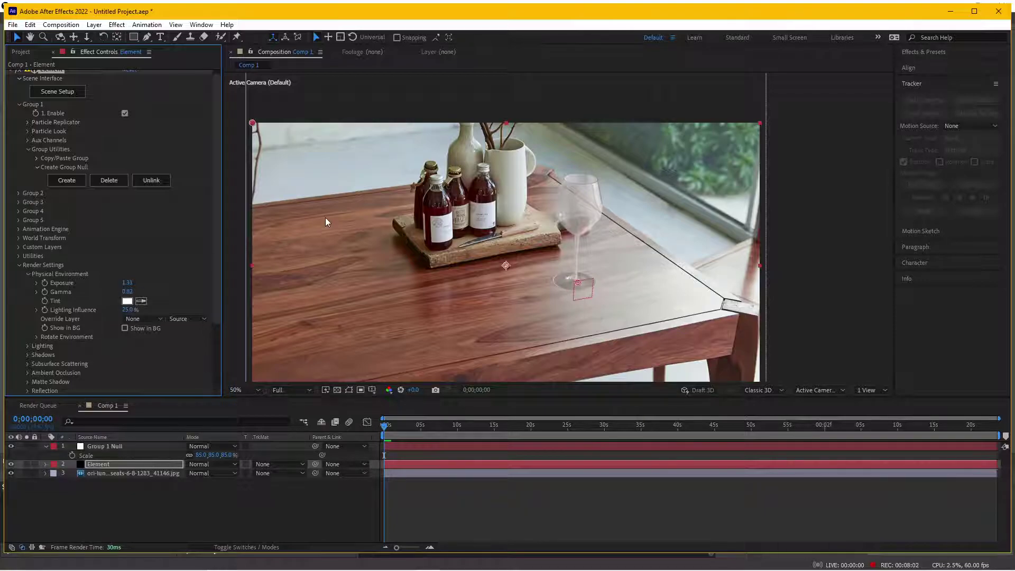
# Step: Add a Single Light under Lighting with a 173% brightness multiplier
pyautogui.click(28, 347)
pyautogui.scroll(-2, 94, 345)
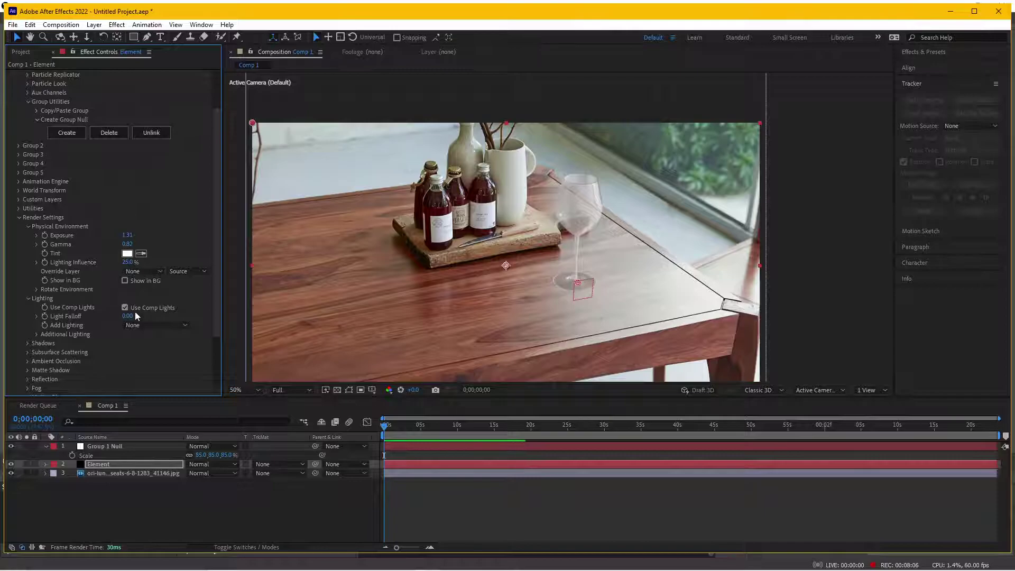
pyautogui.click(142, 325)
pyautogui.click(179, 93)
pyautogui.click(37, 334)
pyautogui.moveTo(129, 347)
pyautogui.mouseDown()
pyautogui.moveTo(197, 343)
pyautogui.moveTo(168, 346)
pyautogui.moveTo(180, 360)
pyautogui.moveTo(114, 372)
pyautogui.mouseUp()
# Step: Angle the added light onto the glass by adjusting its Y and Z rotation
pyautogui.click(44, 352)
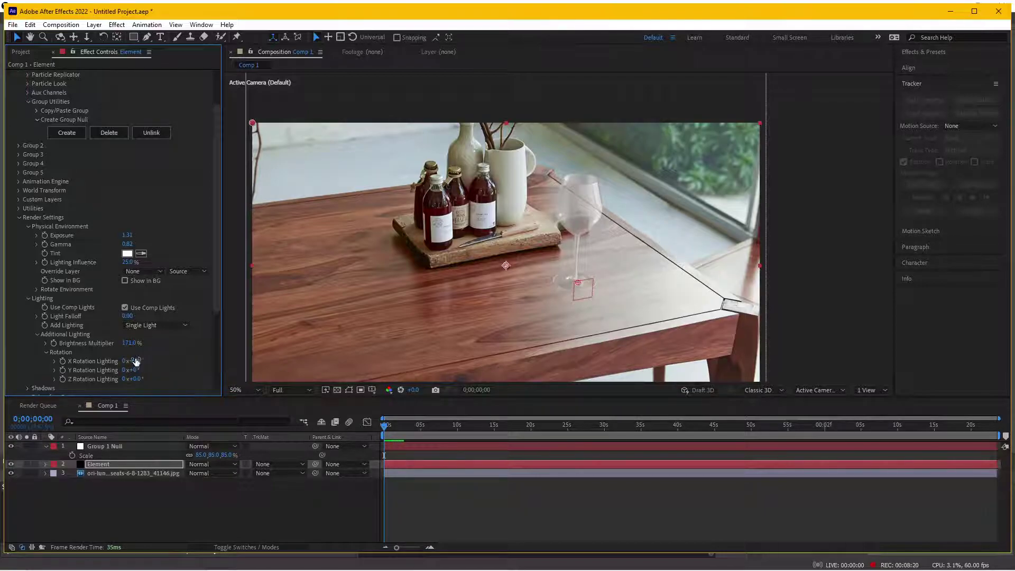
pyautogui.moveTo(133, 370)
pyautogui.mouseDown()
pyautogui.moveTo(127, 380)
pyautogui.moveTo(108, 364)
pyautogui.moveTo(136, 369)
pyautogui.mouseUp()
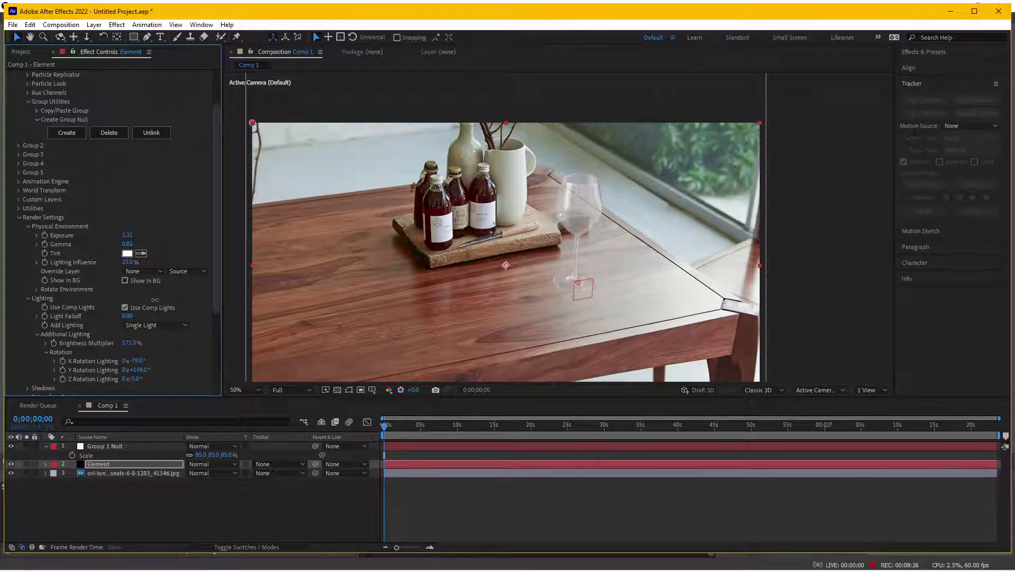
pyautogui.moveTo(136, 369); pyautogui.dragTo(159, 296)
pyautogui.hotkey('ctrl', 'z')
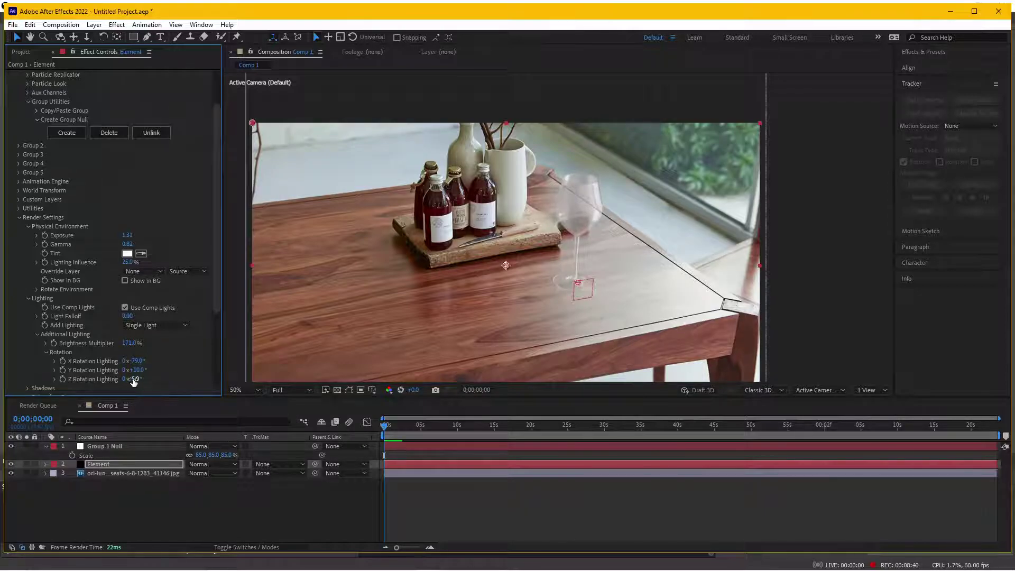
pyautogui.moveTo(134, 382)
pyautogui.mouseDown()
pyautogui.moveTo(148, 373)
pyautogui.moveTo(109, 381)
pyautogui.mouseUp()
pyautogui.scroll(2, 656, 202)
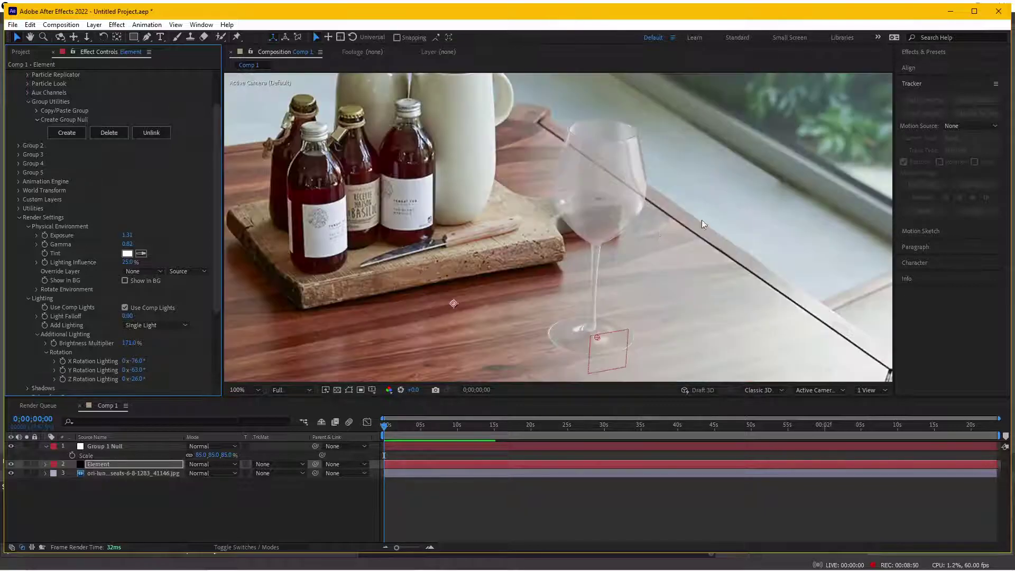
pyautogui.scroll(-2, 708, 211)
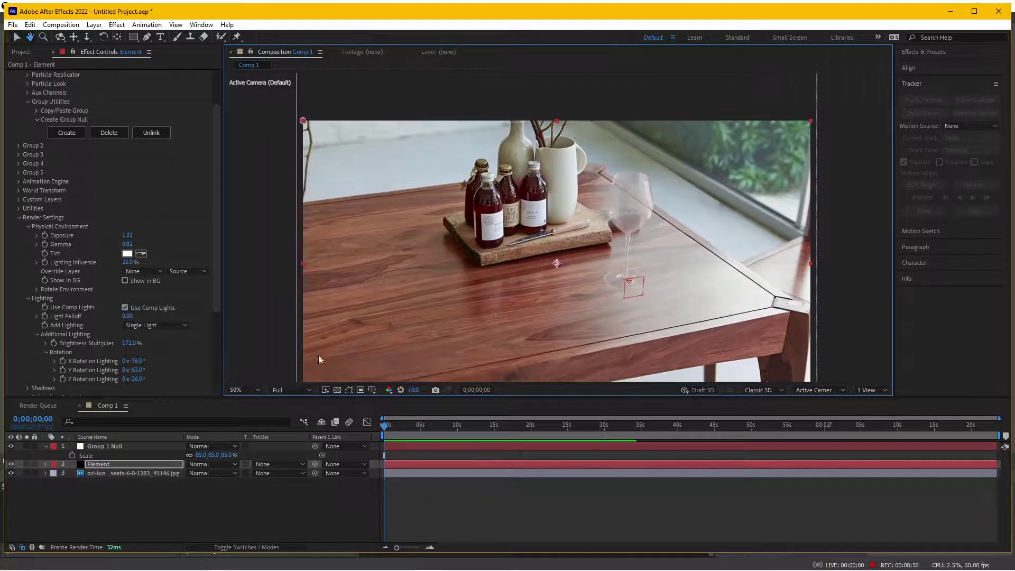
pyautogui.click(119, 447)
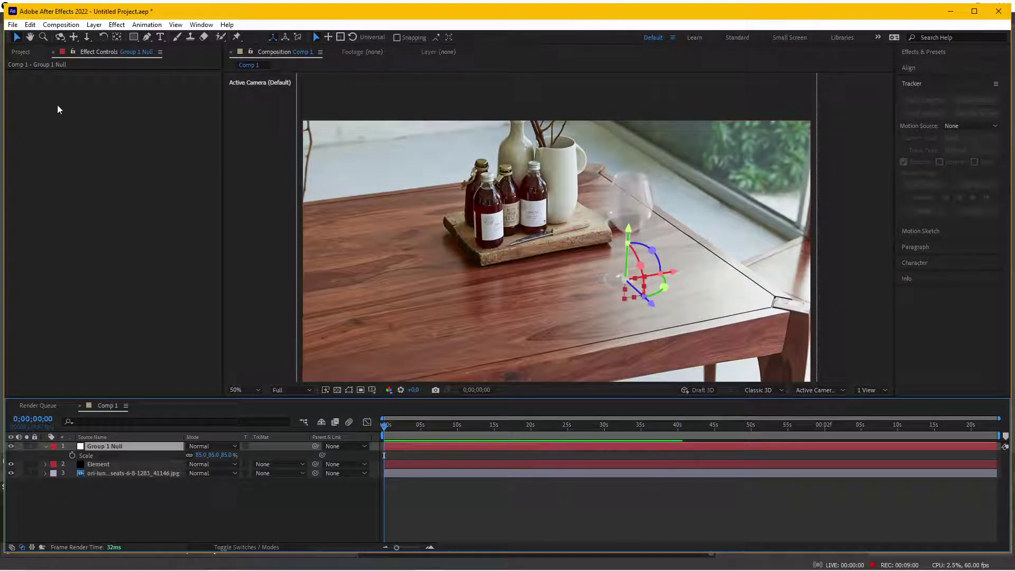
# Step: Create Point Light 1 at 100% intensity via Layer > New > Light
pyautogui.click(94, 24)
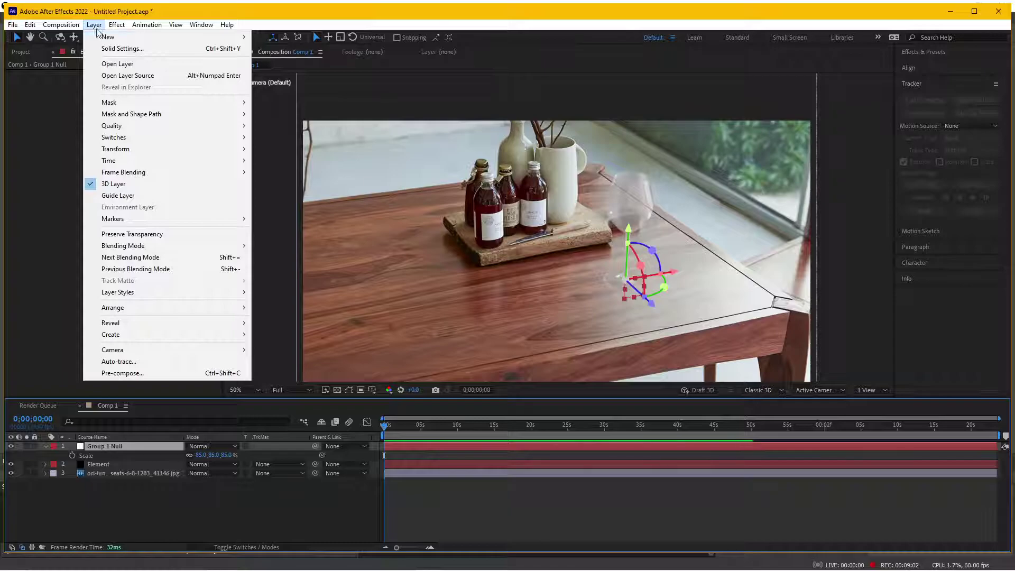
pyautogui.moveTo(106, 37)
pyautogui.click(288, 61)
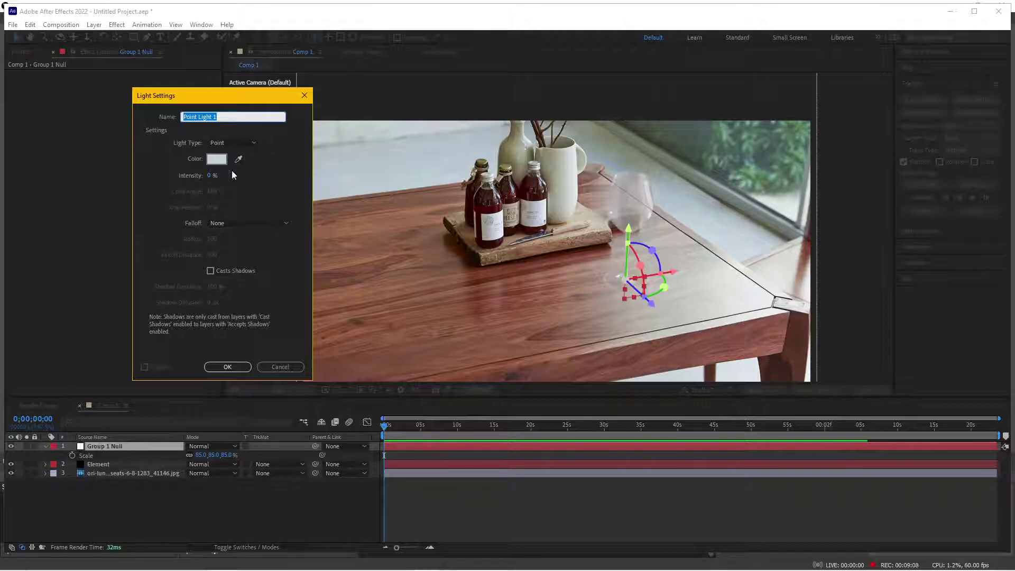
pyautogui.click(210, 175)
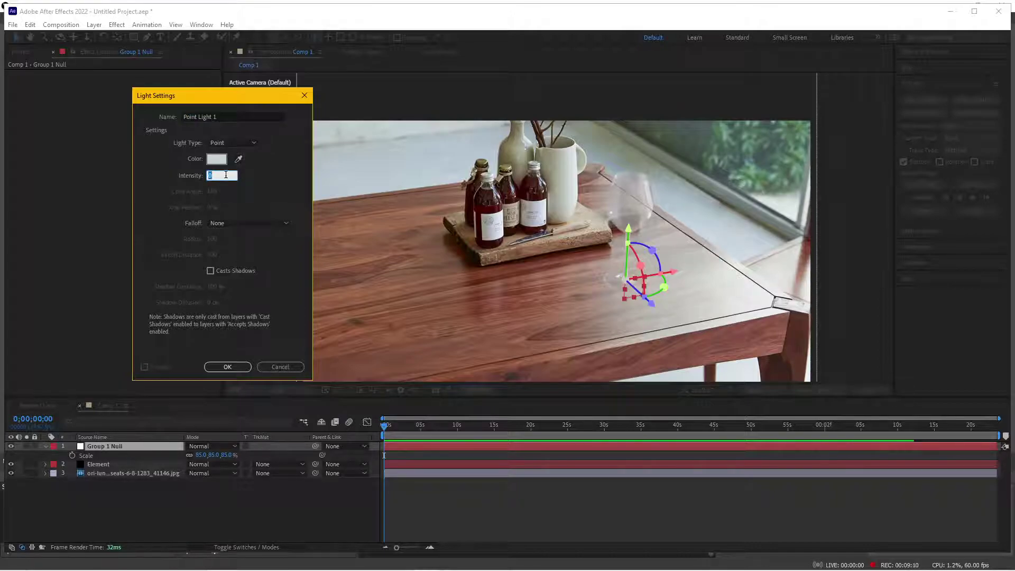
pyautogui.write('100')
pyautogui.press('Return')
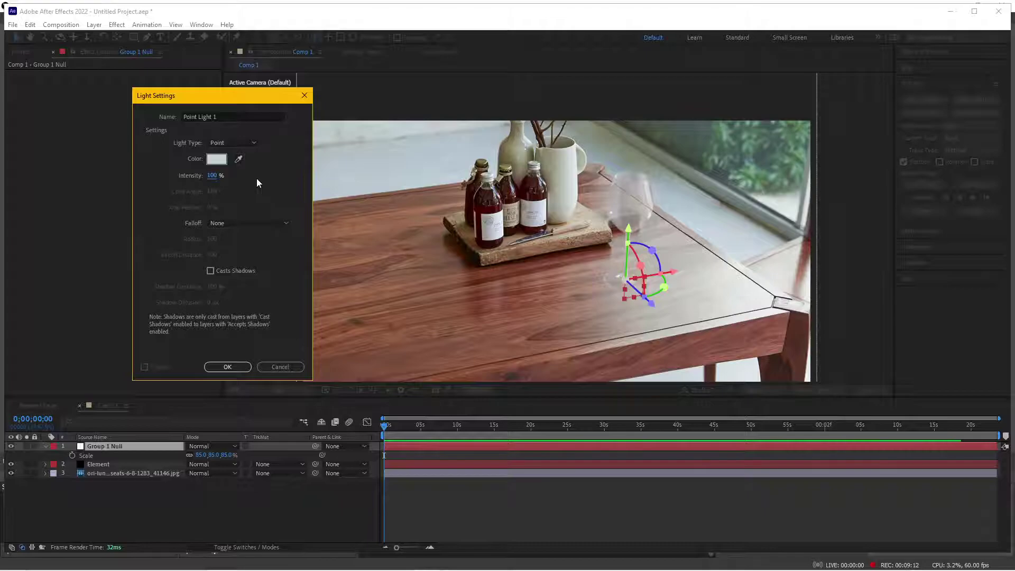
pyautogui.click(228, 368)
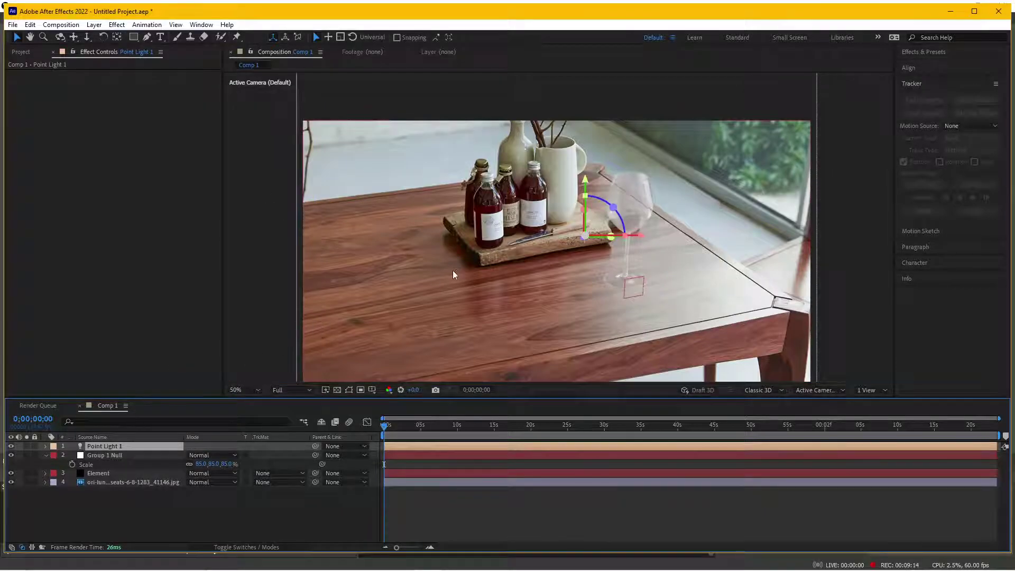
# Step: Switch the viewer to 2 Views and orbit and pan Custom View 1 around the glass
pyautogui.click(872, 390)
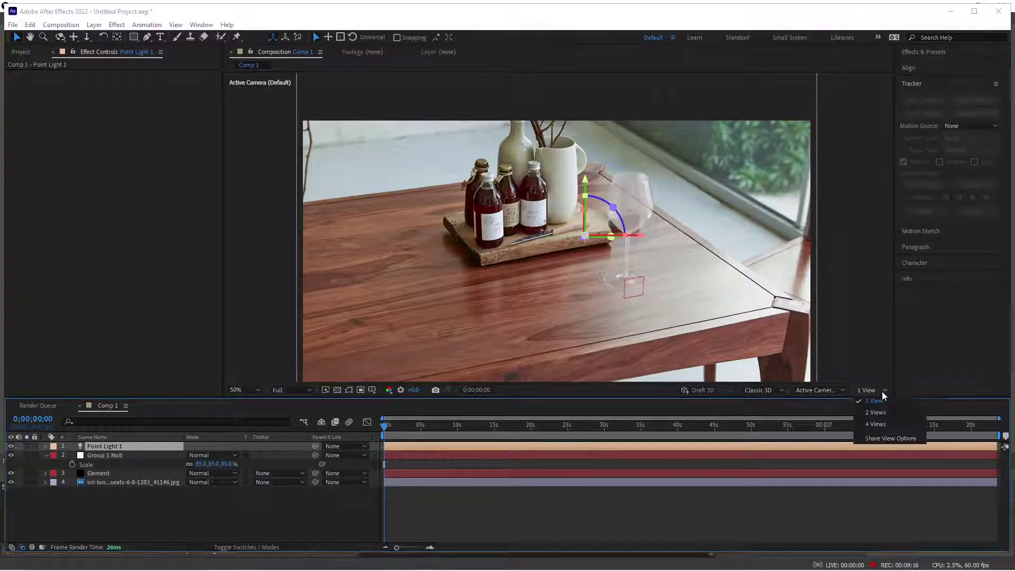
pyautogui.click(873, 411)
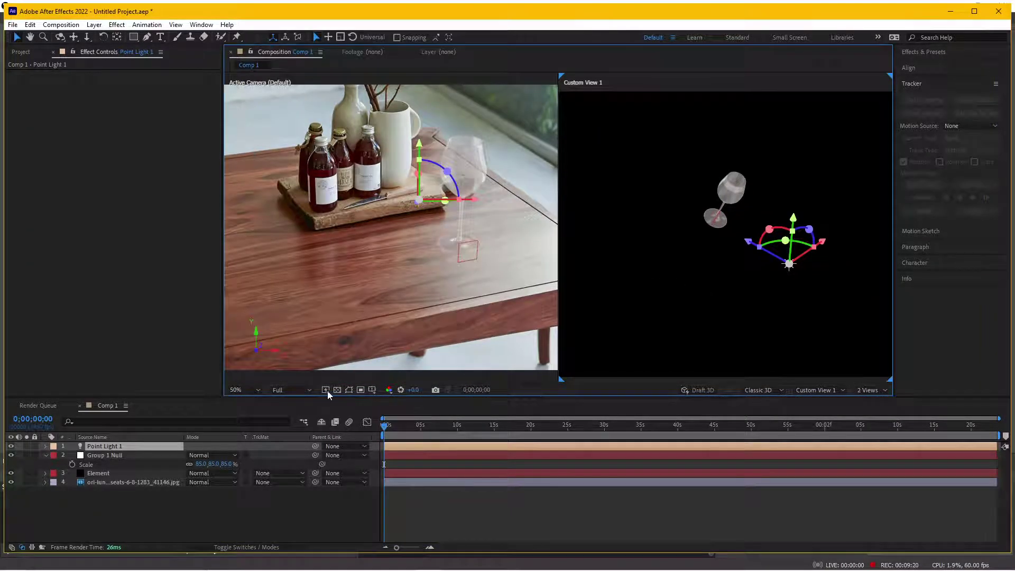
pyautogui.press('c')
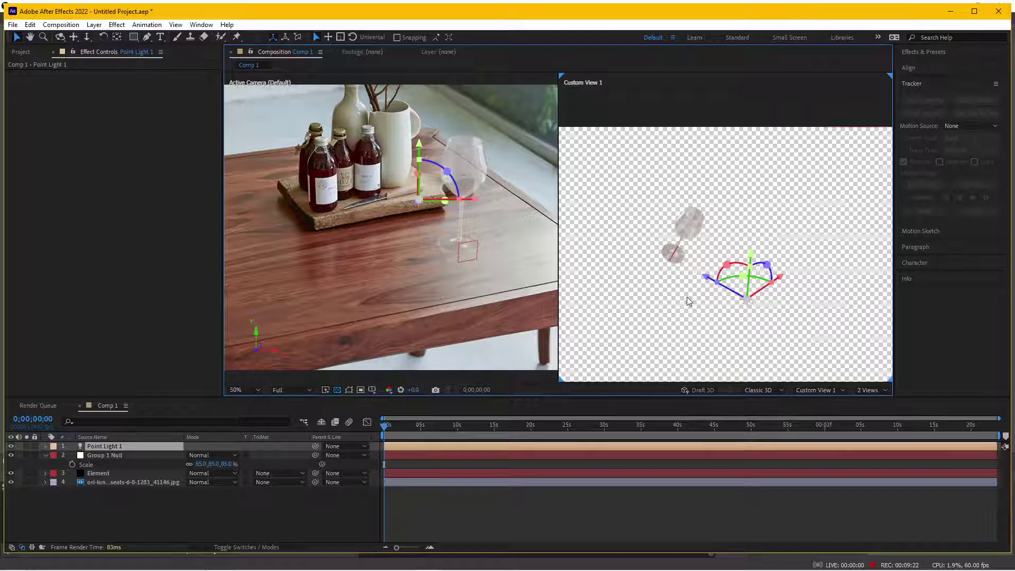
pyautogui.moveTo(698, 296)
pyautogui.mouseDown()
pyautogui.moveTo(728, 239)
pyautogui.moveTo(692, 277)
pyautogui.moveTo(750, 276)
pyautogui.moveTo(823, 294)
pyautogui.moveTo(828, 274)
pyautogui.moveTo(803, 272)
pyautogui.mouseUp()
pyautogui.press('c')
pyautogui.press('c')
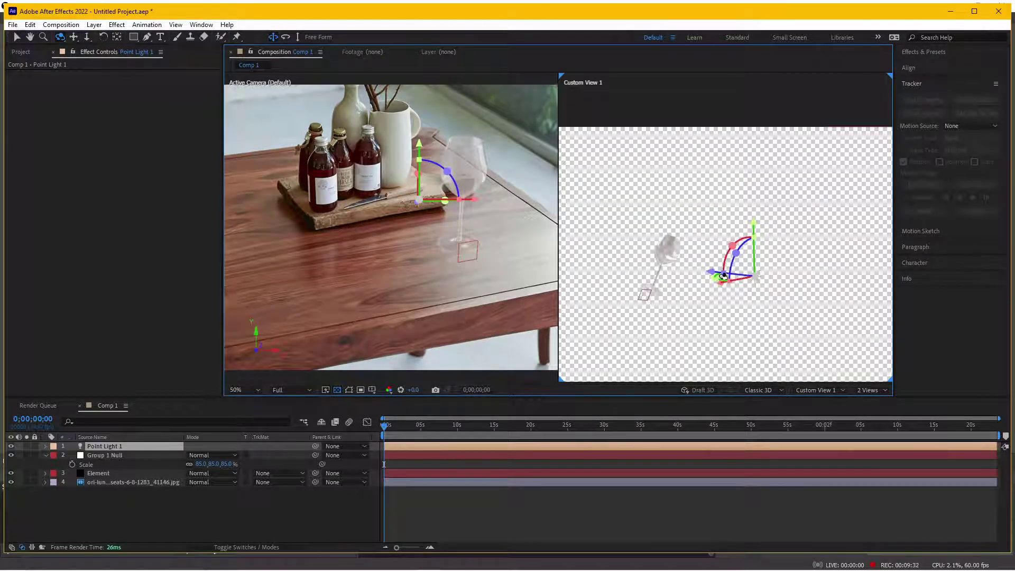
pyautogui.press('c')
pyautogui.moveTo(684, 285)
pyautogui.mouseDown()
pyautogui.moveTo(784, 271)
pyautogui.moveTo(757, 263)
pyautogui.moveTo(748, 287)
pyautogui.moveTo(676, 254)
pyautogui.moveTo(648, 258)
pyautogui.mouseUp()
pyautogui.press('c')
pyautogui.press('c')
pyautogui.press('c')
pyautogui.moveTo(665, 222)
pyautogui.mouseDown()
pyautogui.moveTo(677, 289)
pyautogui.moveTo(674, 267)
pyautogui.moveTo(694, 293)
pyautogui.moveTo(684, 286)
pyautogui.moveTo(696, 279)
pyautogui.moveTo(683, 274)
pyautogui.mouseUp()
pyautogui.press('c')
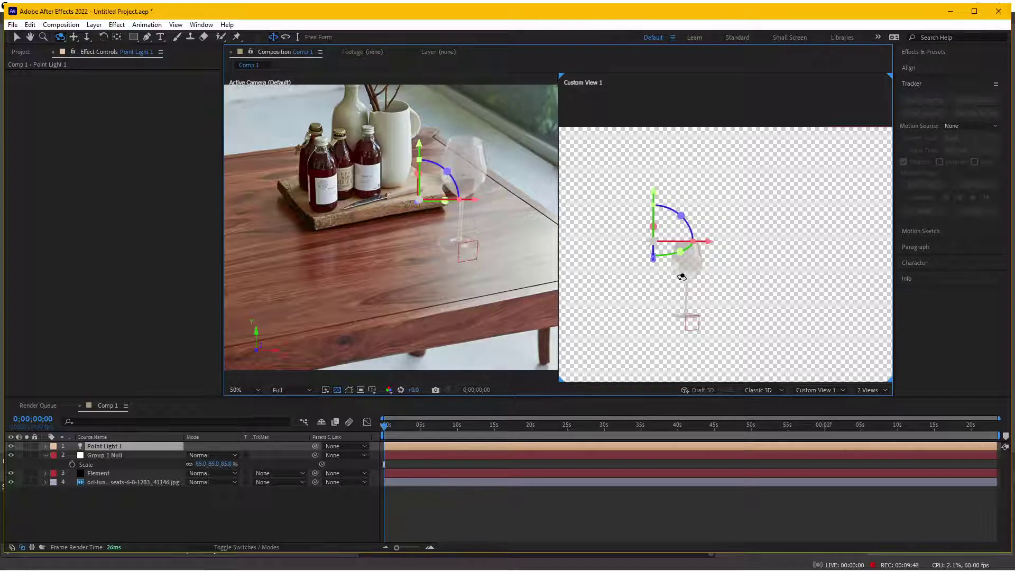
# Step: Raise Point Light 1 above the wine glass and shift it slightly right
pyautogui.press('v')
pyautogui.moveTo(654, 197); pyautogui.dragTo(655, 150)
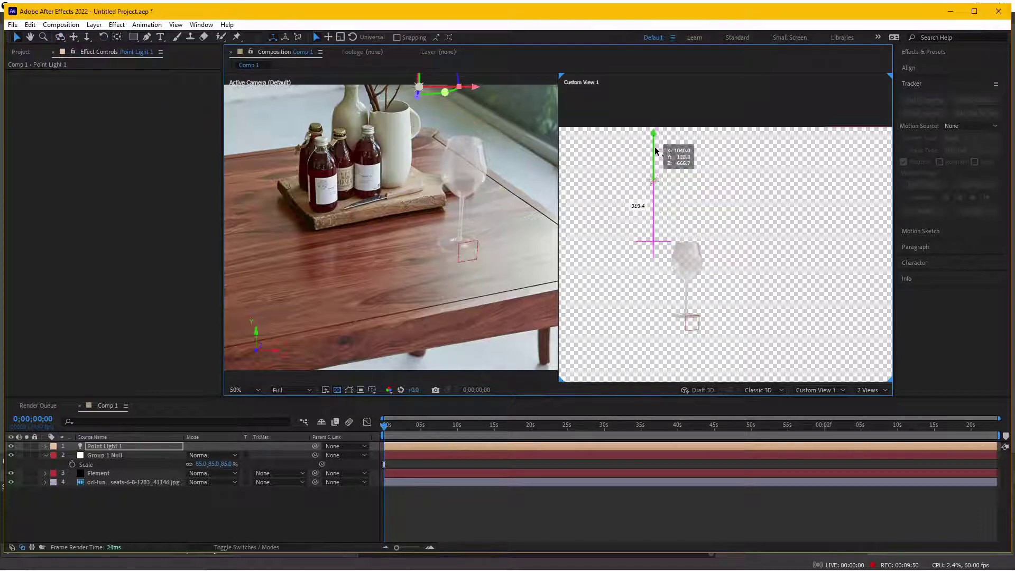
pyautogui.moveTo(455, 109)
pyautogui.mouseDown()
pyautogui.moveTo(525, 157)
pyautogui.moveTo(484, 74)
pyautogui.mouseUp()
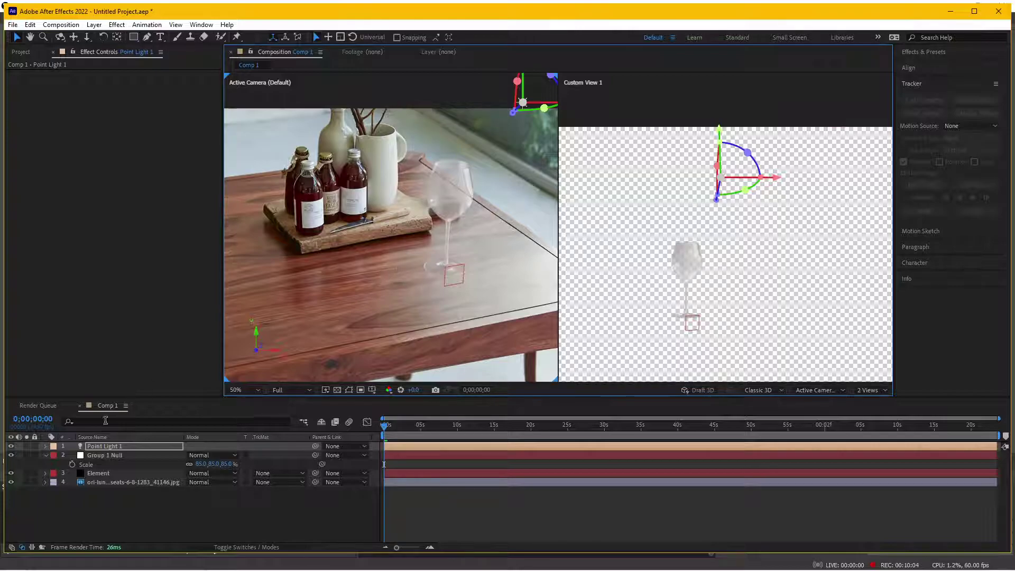
# Step: Set Point Light 1's Light Options Casts Shadows to On, then reselect the Element layer
pyautogui.click(108, 455)
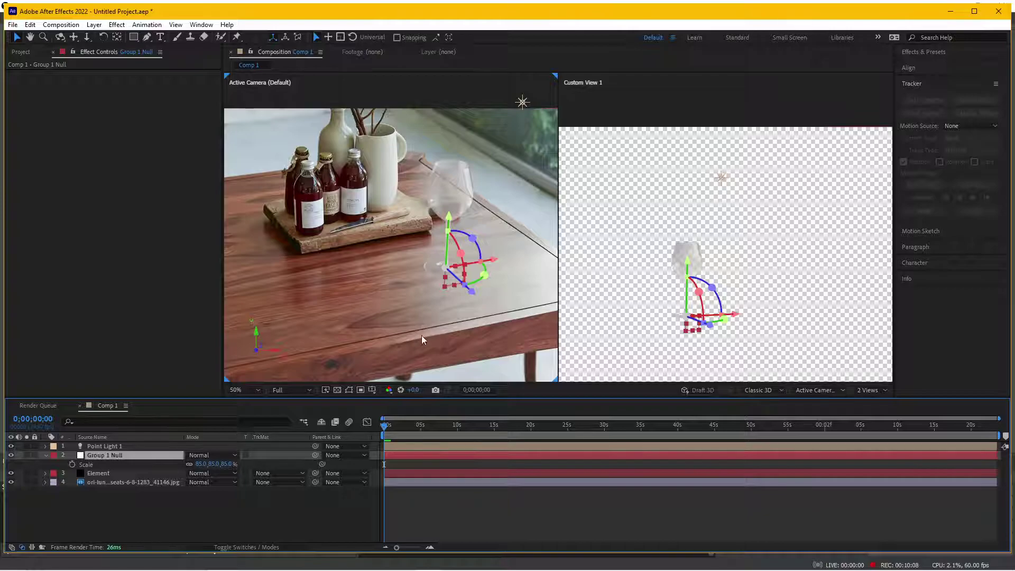
pyautogui.click(108, 473)
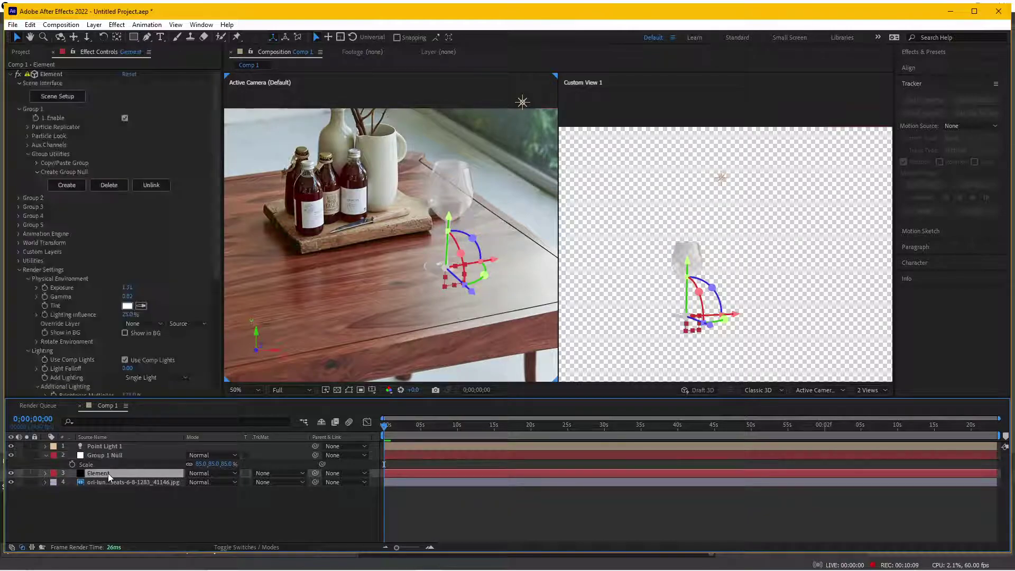
pyautogui.click(122, 448)
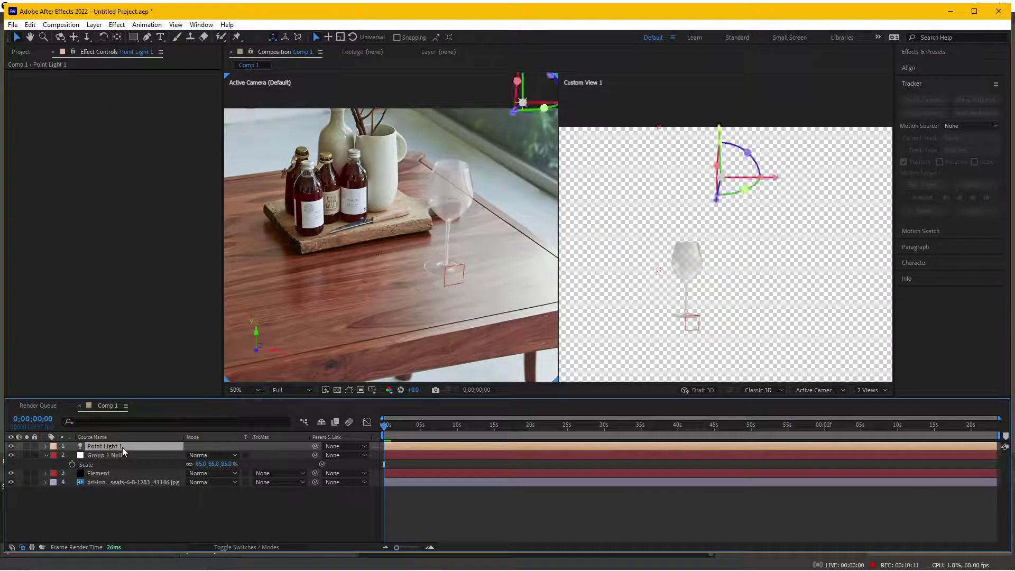
pyautogui.click(46, 446)
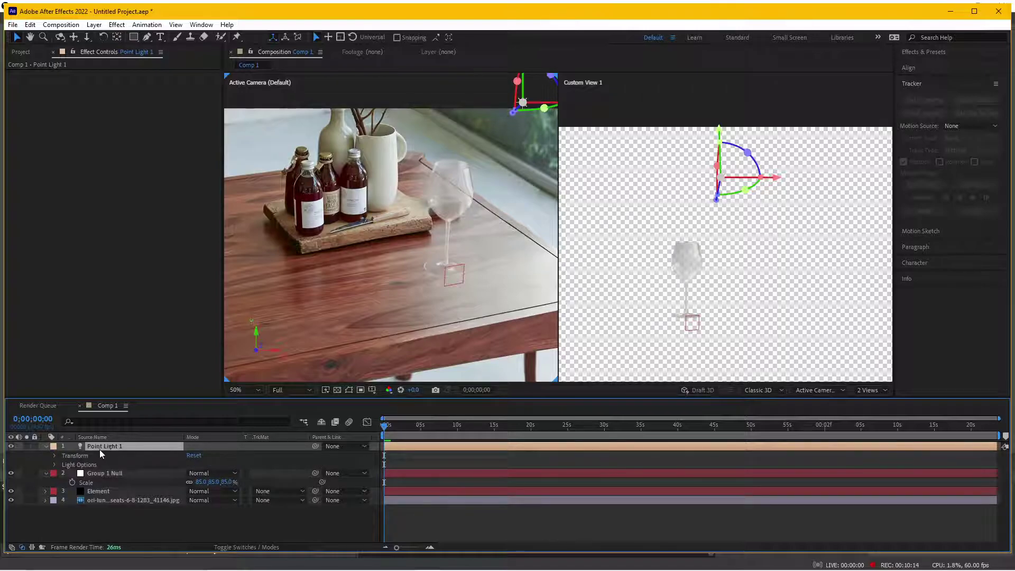
pyautogui.click(55, 465)
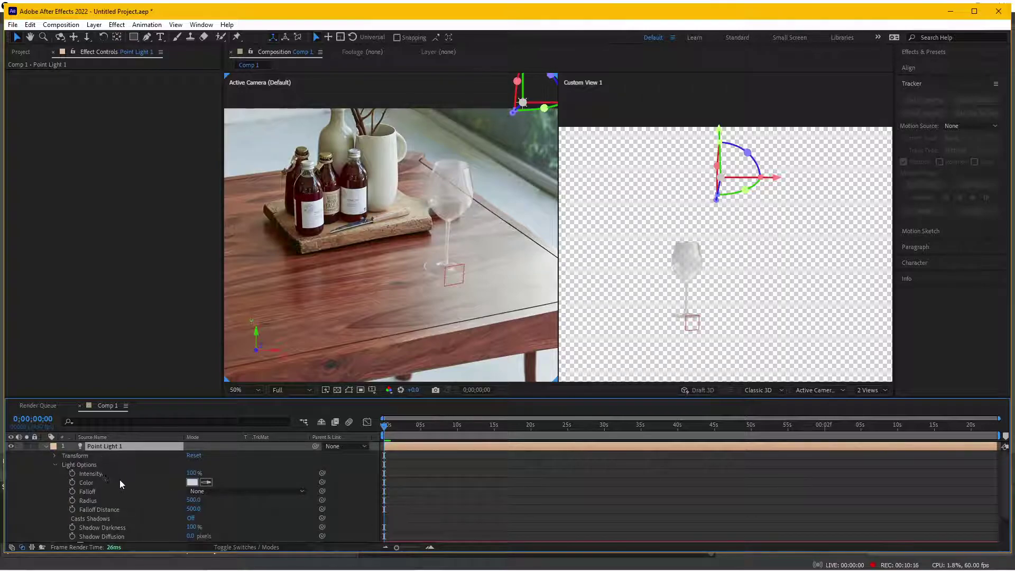
pyautogui.click(190, 519)
pyautogui.click(104, 517)
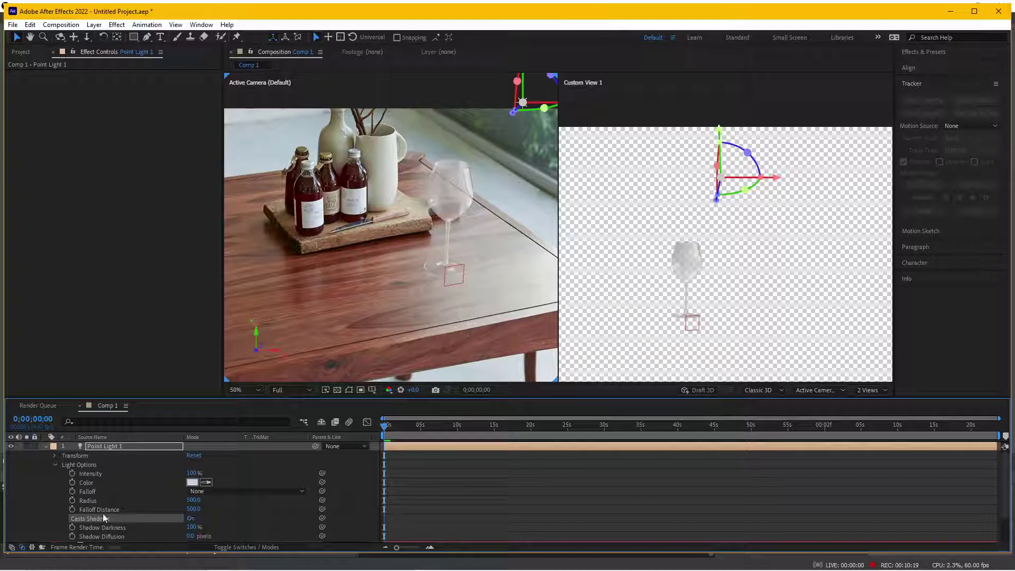
pyautogui.click(45, 447)
pyautogui.click(110, 476)
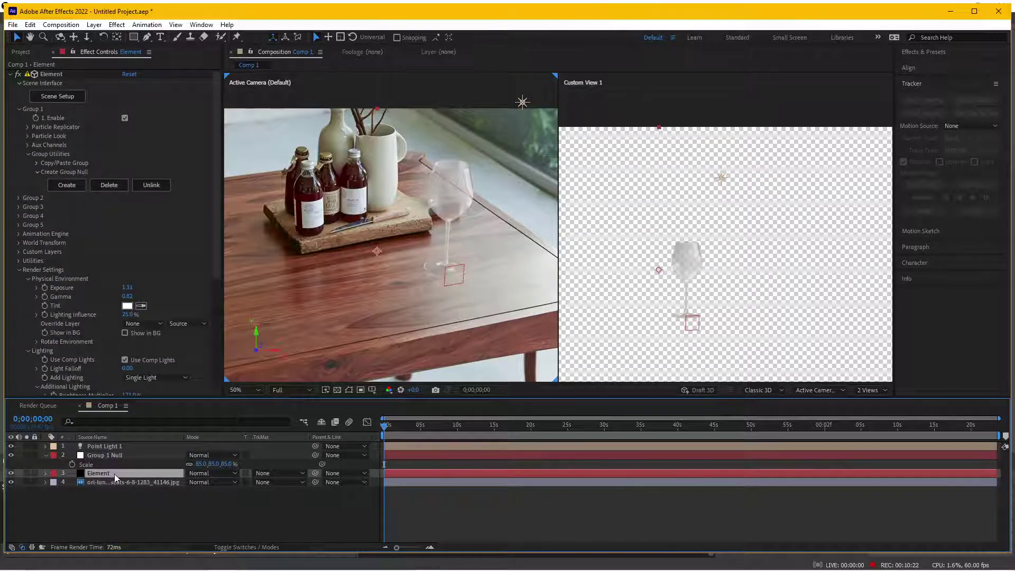
# Step: In Scene Setup, create a new plane and place it below Wine glass in the scene list
pyautogui.click(63, 98)
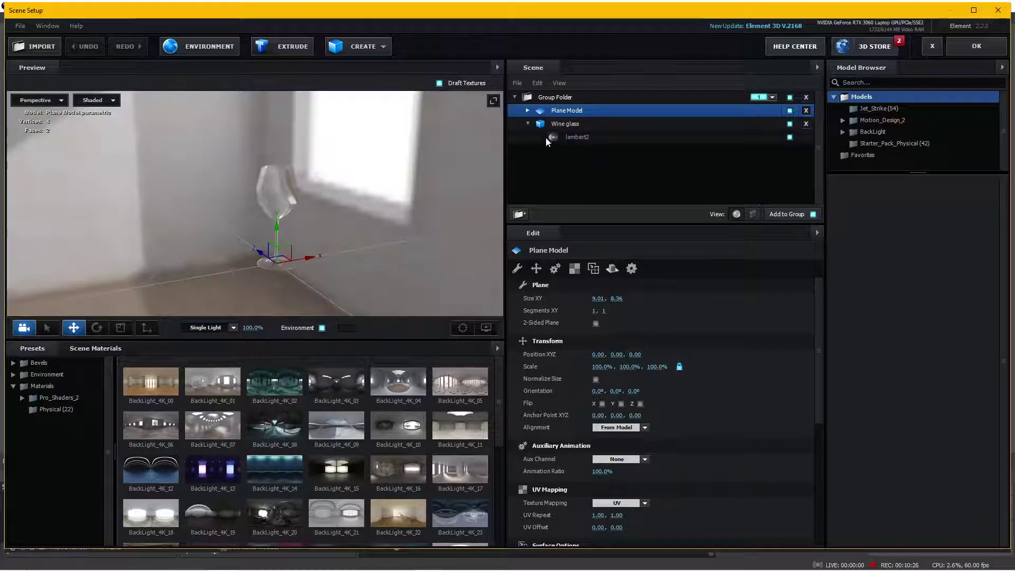
pyautogui.click(354, 46)
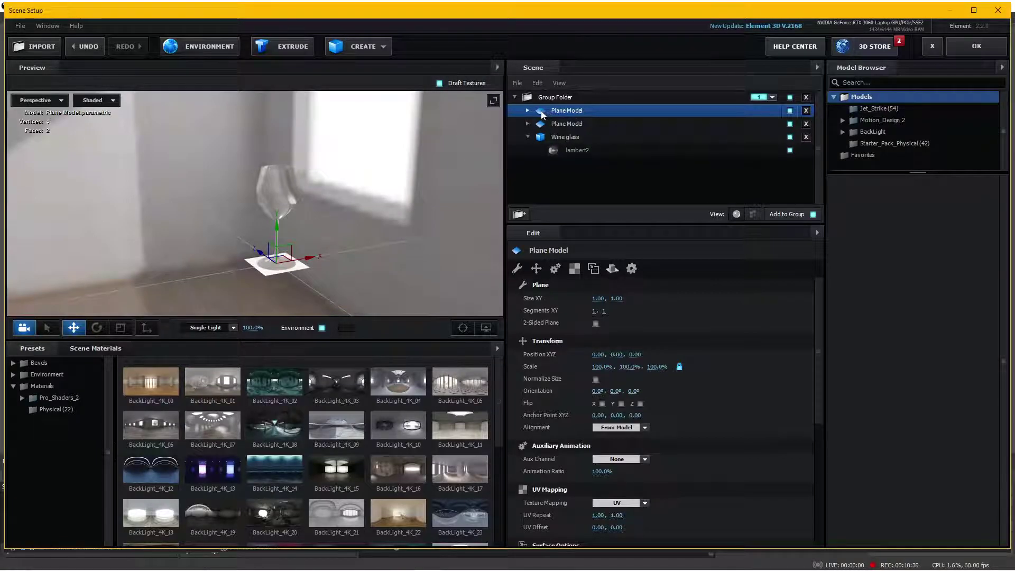
pyautogui.moveTo(542, 114); pyautogui.dragTo(549, 159)
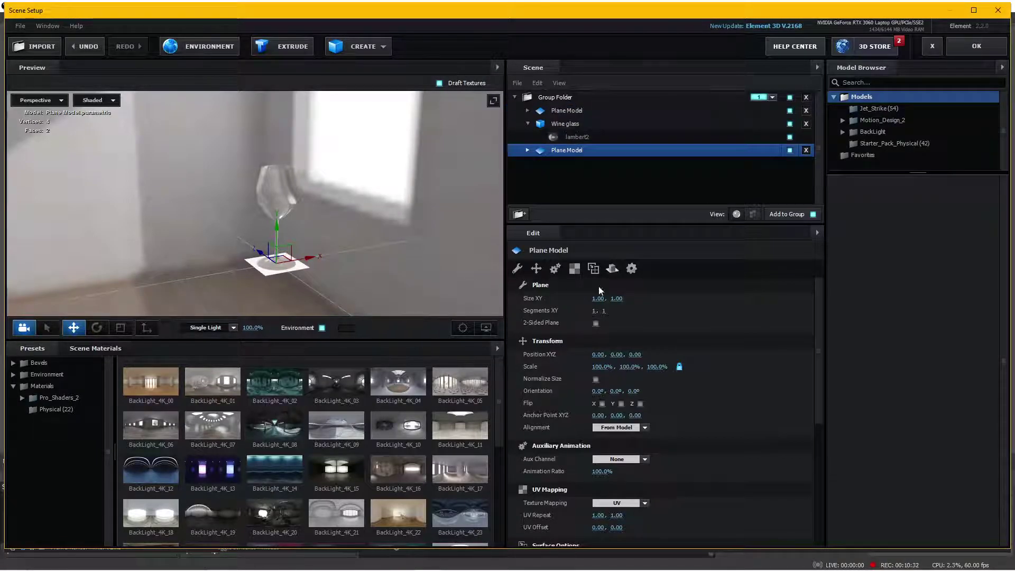
# Step: Resize the new plane to 14.56 × 16.14
pyautogui.moveTo(598, 298); pyautogui.dragTo(932, 297)
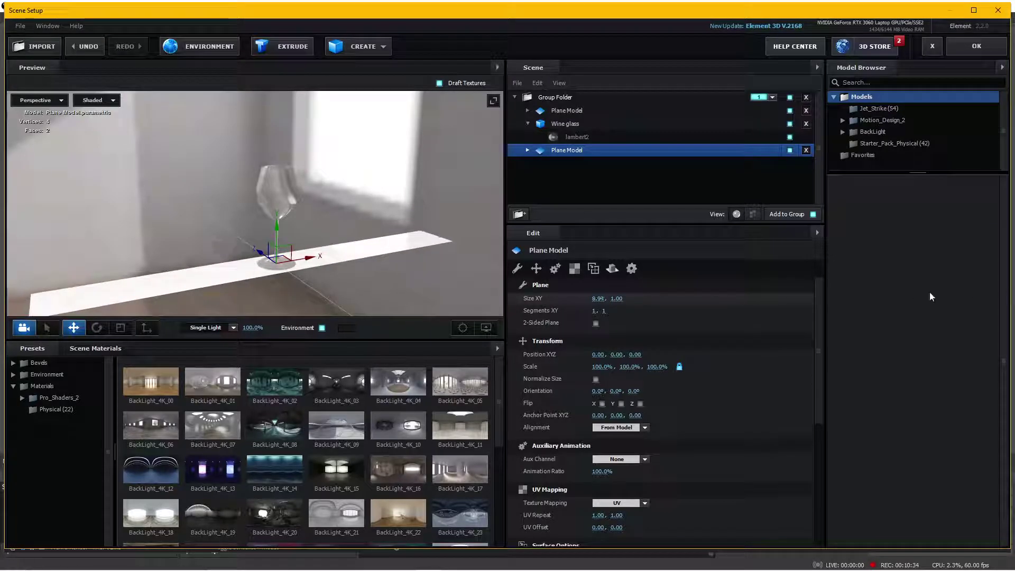
pyautogui.moveTo(618, 299); pyautogui.dragTo(1011, 289)
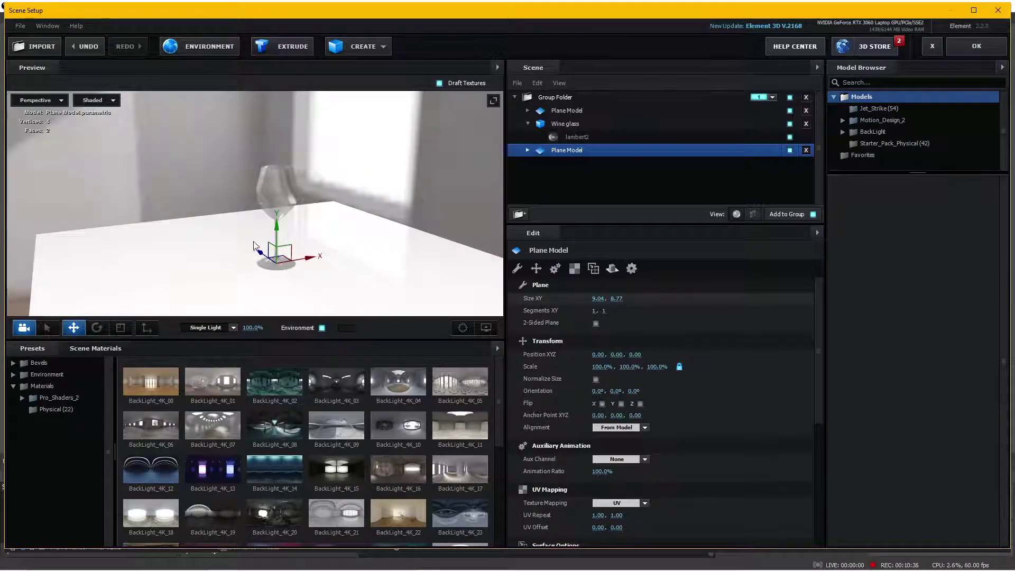
pyautogui.moveTo(254, 246); pyautogui.dragTo(253, 293)
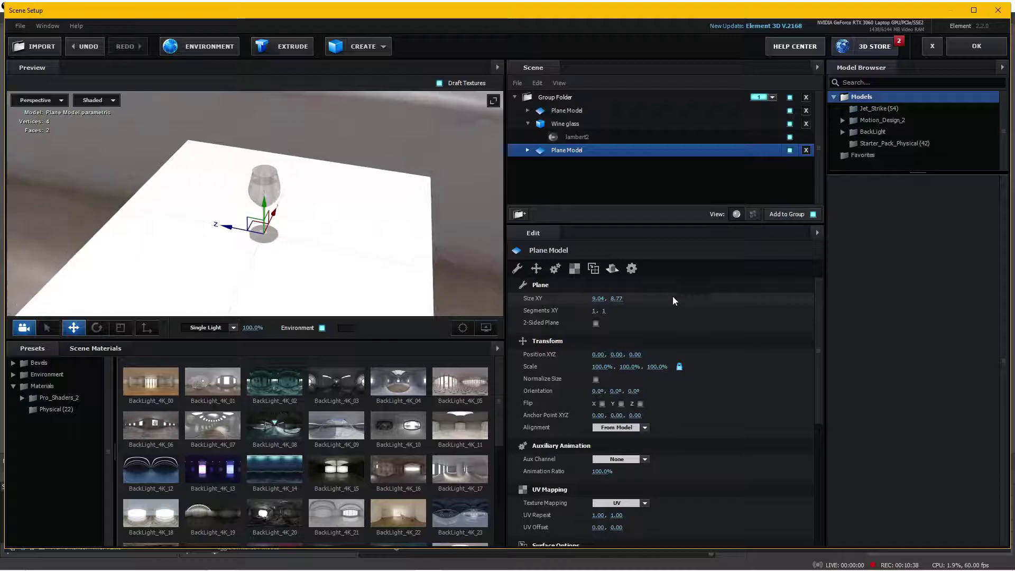
pyautogui.moveTo(599, 298); pyautogui.dragTo(899, 312)
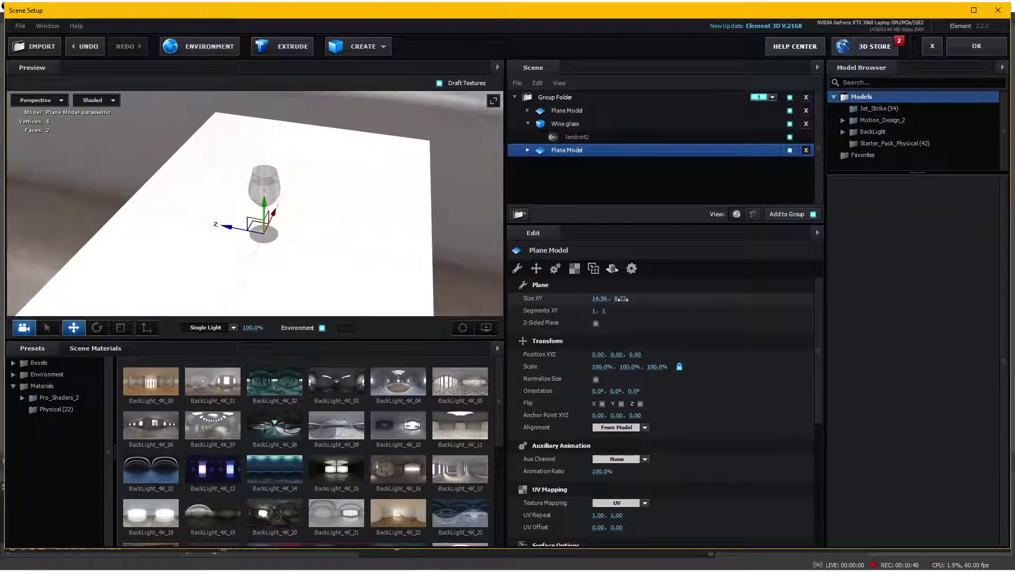
pyautogui.moveTo(621, 300); pyautogui.dragTo(991, 301)
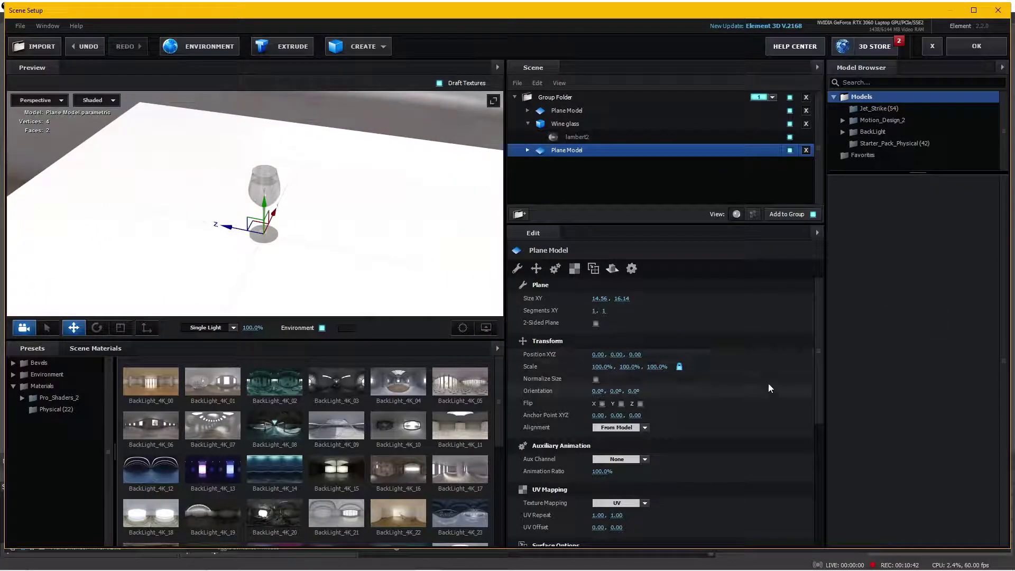
pyautogui.moveTo(822, 332); pyautogui.dragTo(819, 497)
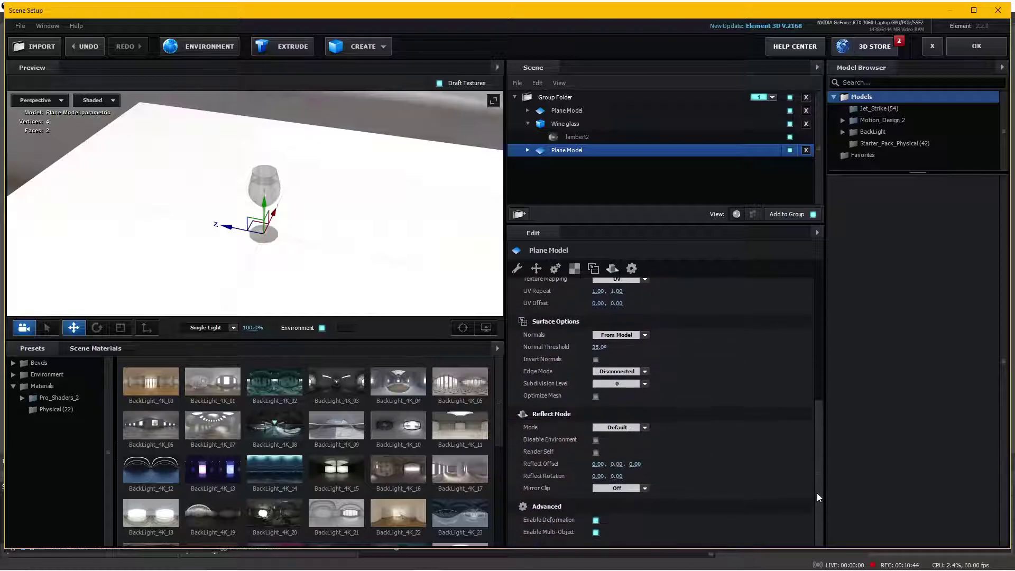
# Step: Enable Matte Shadow on the new plane's Default material and apply the scene to After Effects
pyautogui.click(528, 151)
pyautogui.click(583, 163)
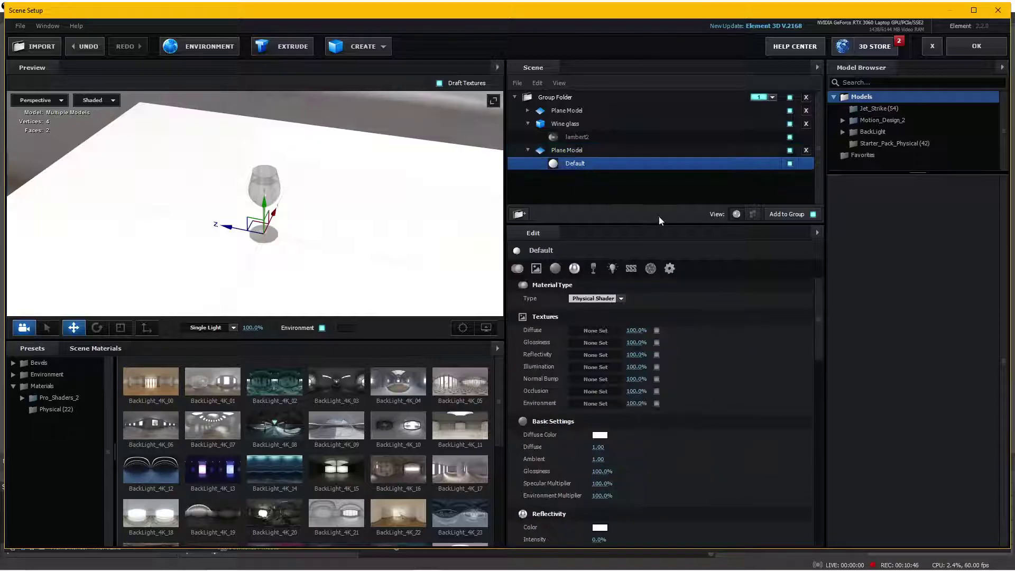
pyautogui.moveTo(821, 303); pyautogui.dragTo(827, 504)
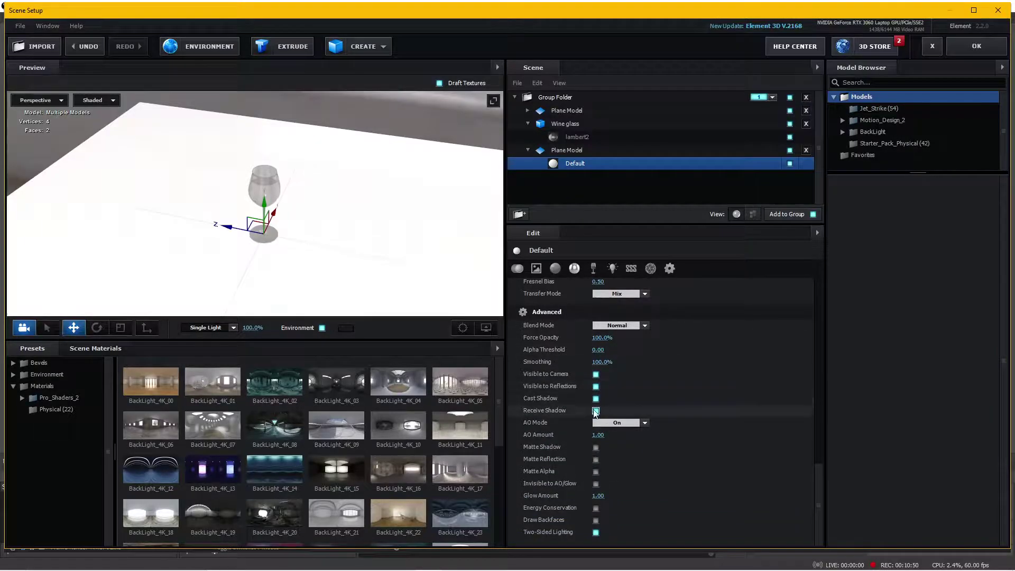
pyautogui.click(596, 448)
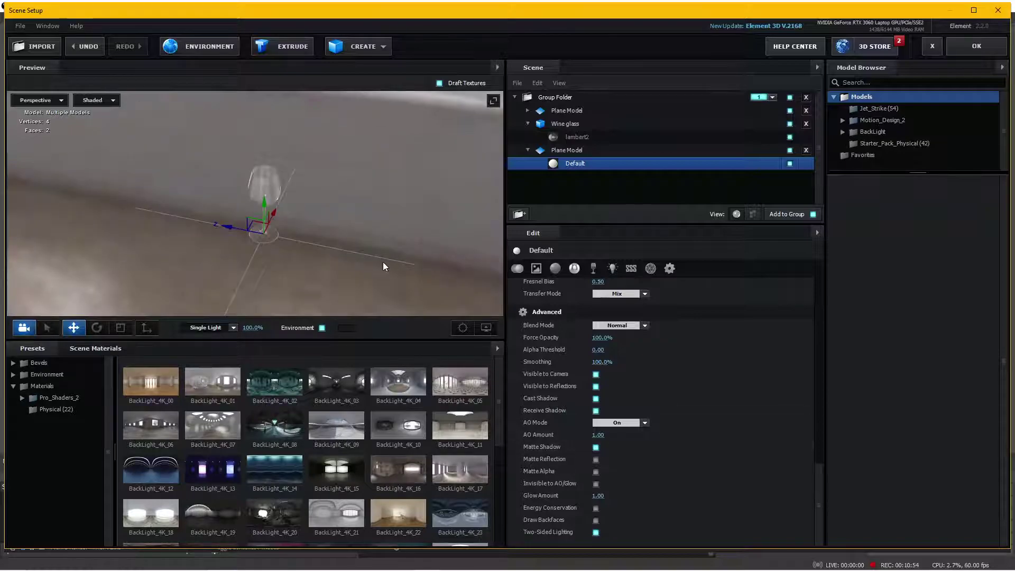
pyautogui.moveTo(405, 228); pyautogui.dragTo(431, 220)
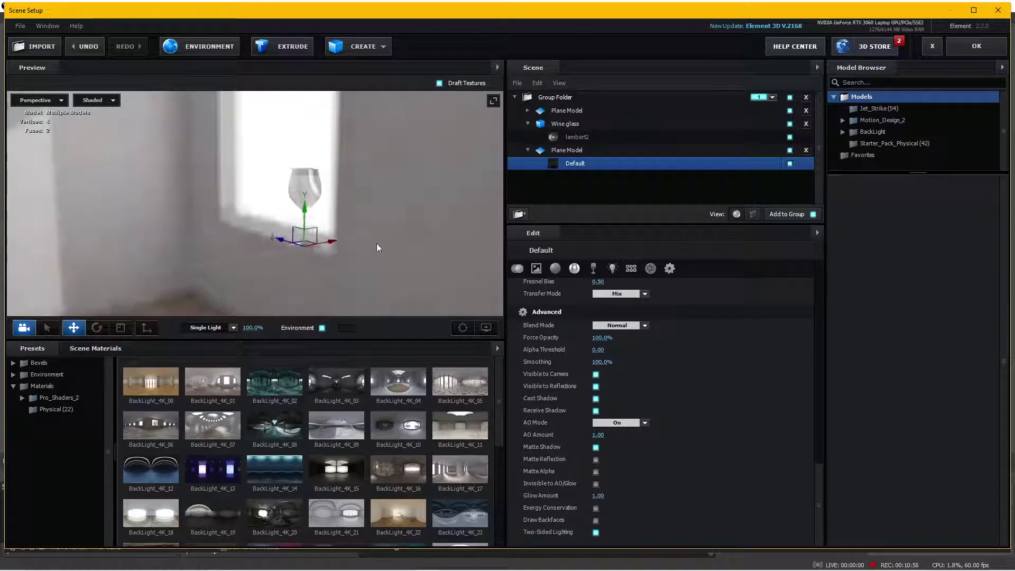
pyautogui.click(979, 46)
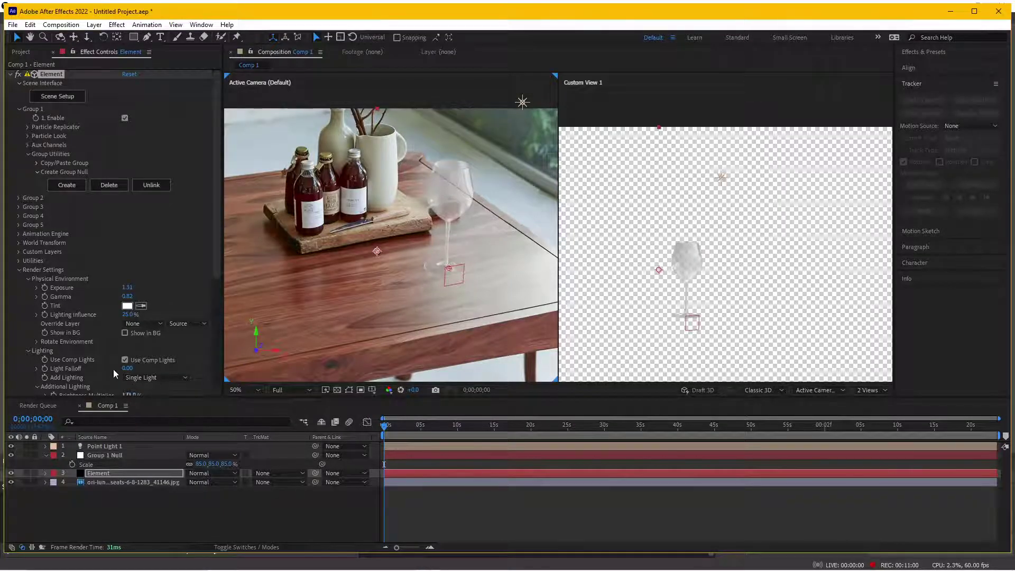
# Step: Switch the Element effect's shadows to Ray-Traced mode and select the point light in Custom View 1
pyautogui.moveTo(215, 224)
pyautogui.mouseDown()
pyautogui.moveTo(210, 303)
pyautogui.moveTo(18, 299)
pyautogui.mouseUp()
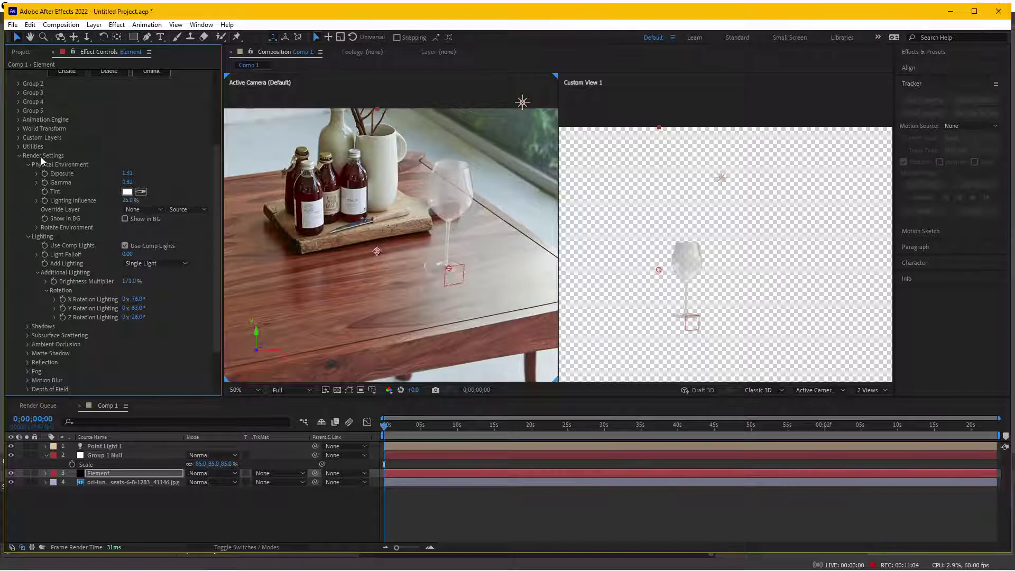
pyautogui.click(28, 327)
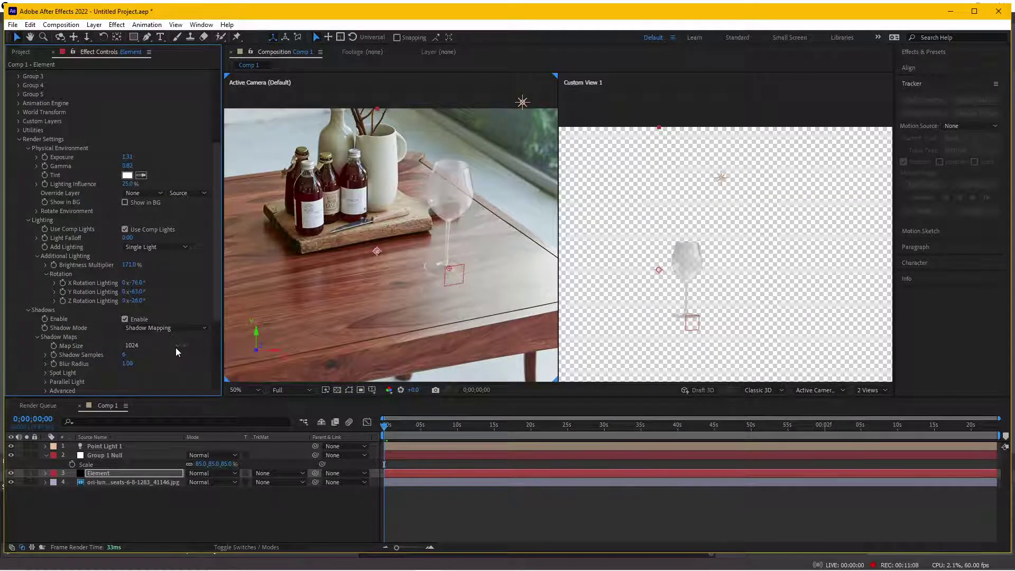
pyautogui.click(156, 328)
pyautogui.click(152, 351)
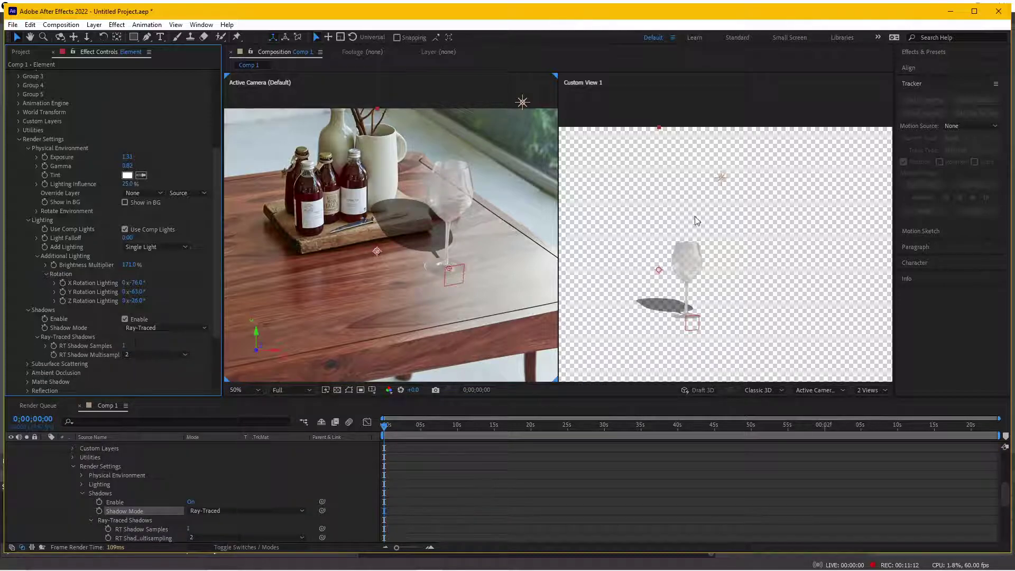
pyautogui.click(722, 179)
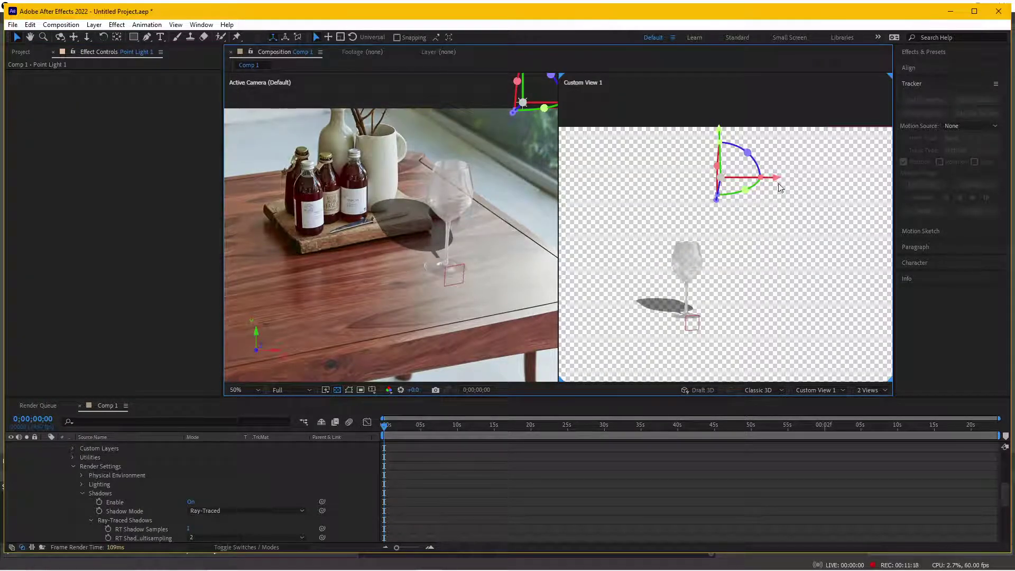
# Step: Slide the point light along its X and depth axes, orbiting Custom View 1 to check it
pyautogui.moveTo(786, 183); pyautogui.dragTo(805, 179)
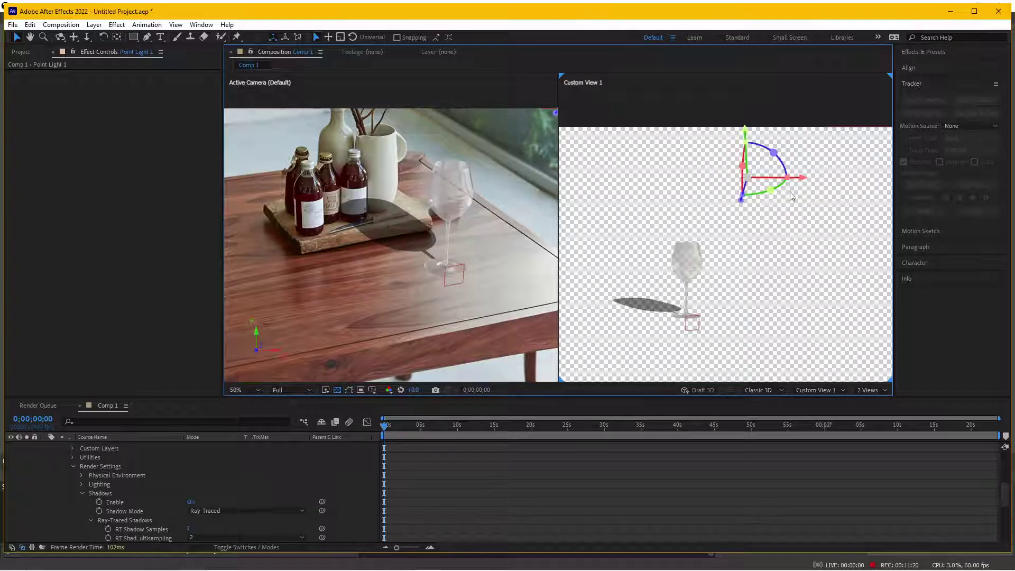
pyautogui.press('c')
pyautogui.moveTo(714, 273)
pyautogui.mouseDown()
pyautogui.moveTo(685, 304)
pyautogui.moveTo(693, 274)
pyautogui.moveTo(815, 267)
pyautogui.mouseUp()
pyautogui.press('c')
pyautogui.press('v')
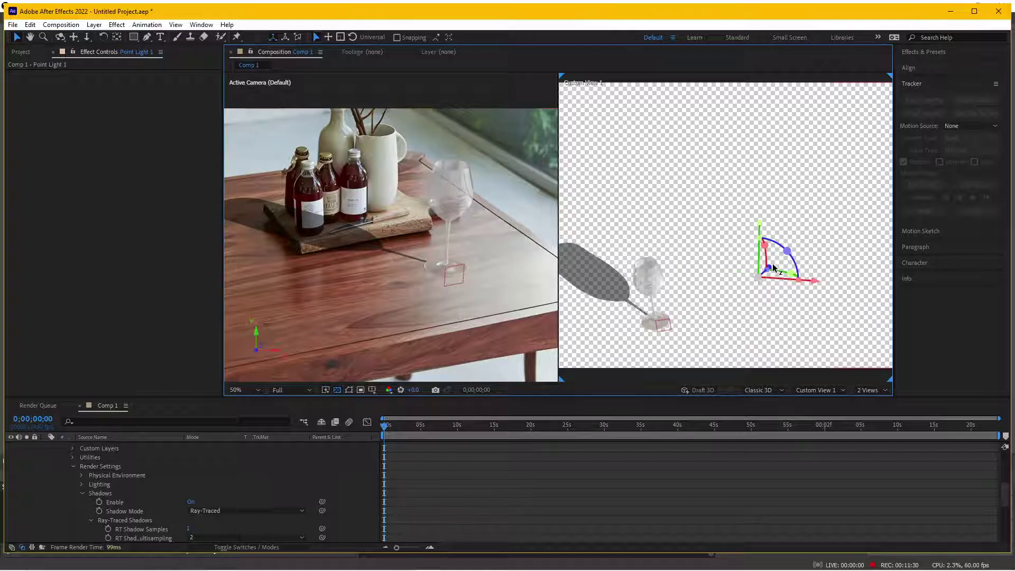
pyautogui.moveTo(773, 264)
pyautogui.mouseDown()
pyautogui.moveTo(794, 217)
pyautogui.moveTo(788, 225)
pyautogui.moveTo(763, 99)
pyautogui.mouseUp()
# Step: Raise the point light higher and shift it left so the glass's shadow stretches left
pyautogui.scroll(1, 334, 226)
pyautogui.scroll(1, 388, 227)
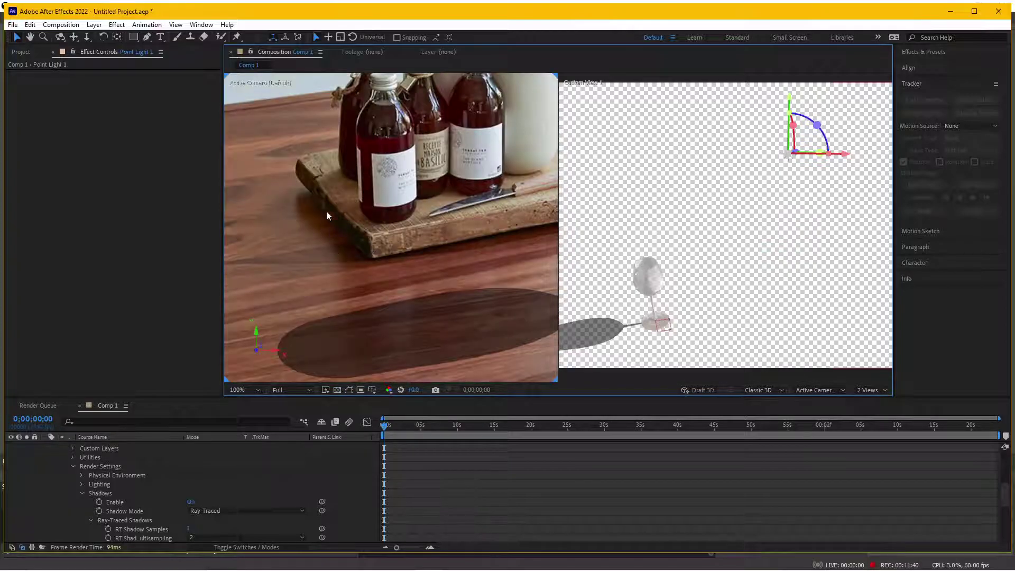
pyautogui.moveTo(384, 240); pyautogui.dragTo(396, 285)
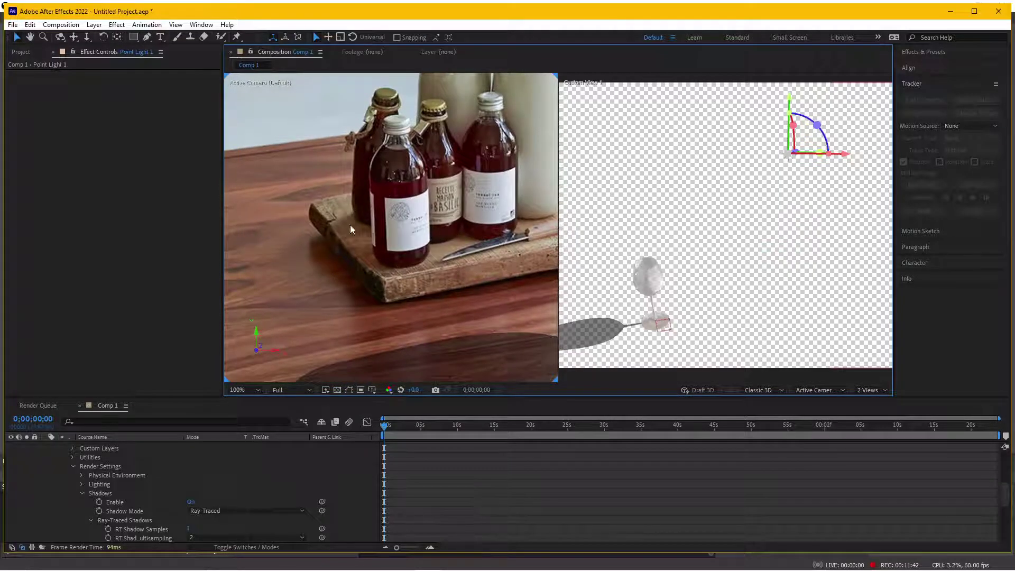
pyautogui.scroll(-1, 348, 297)
pyautogui.scroll(-1, 367, 302)
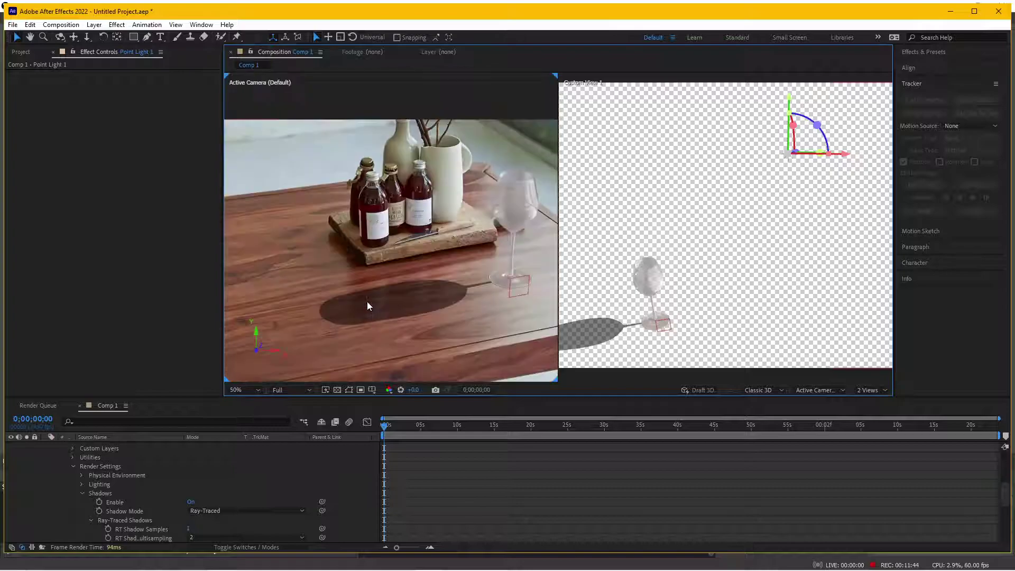
pyautogui.scroll(-2, 415, 307)
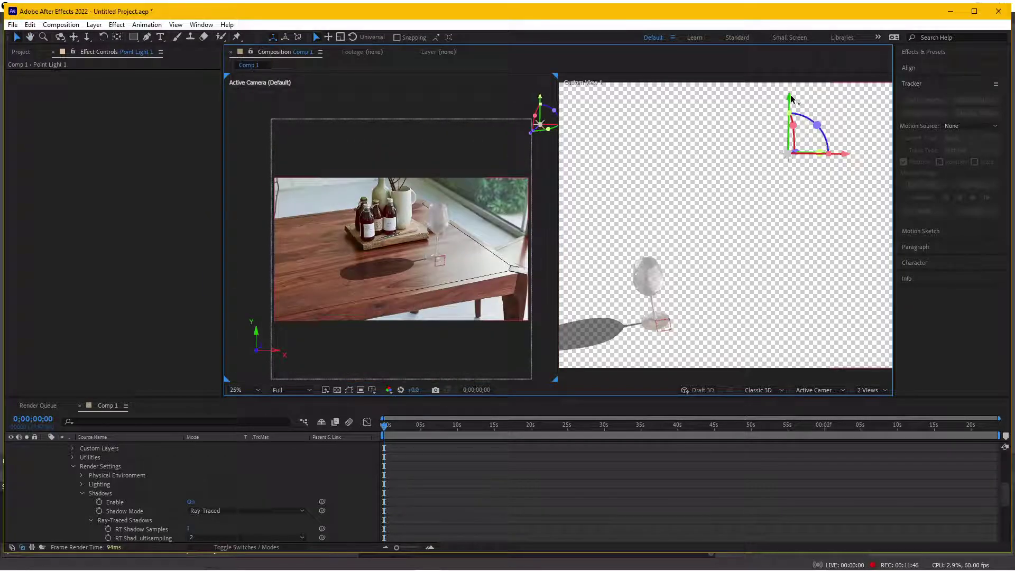
pyautogui.moveTo(789, 98)
pyautogui.mouseDown()
pyautogui.moveTo(789, 112)
pyautogui.moveTo(790, 76)
pyautogui.mouseUp()
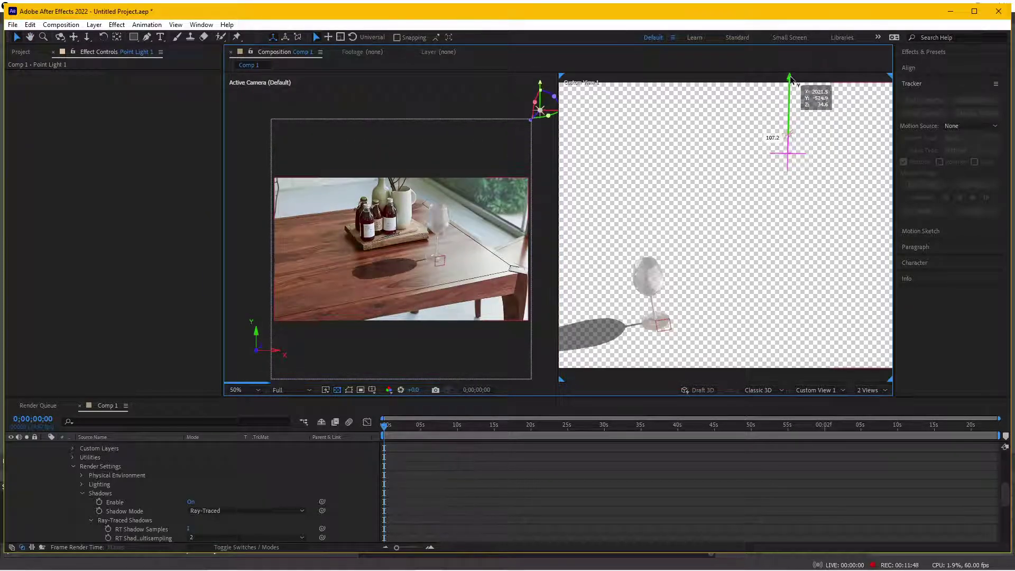
pyautogui.scroll(-2, 790, 162)
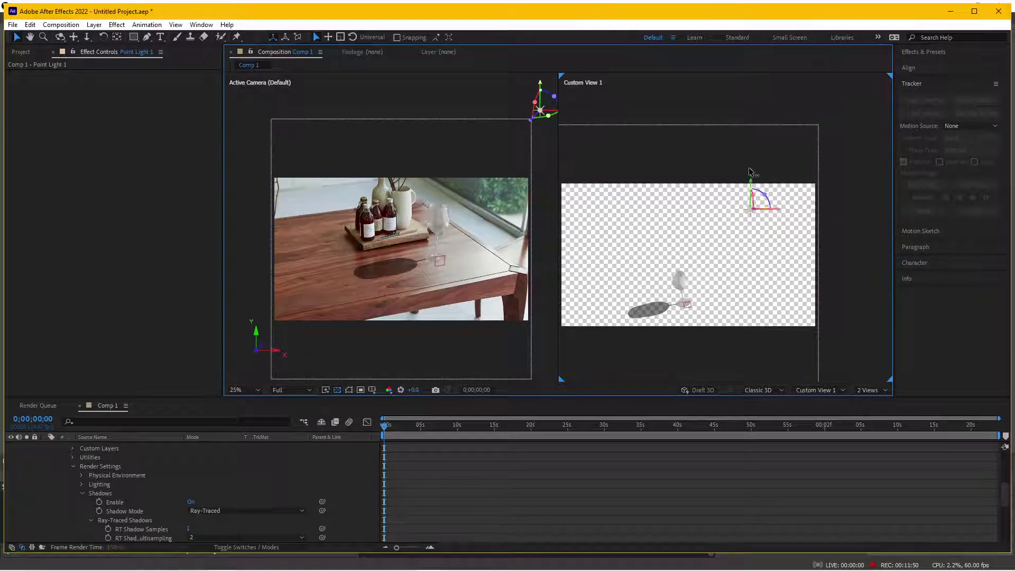
pyautogui.moveTo(751, 181); pyautogui.dragTo(750, 172)
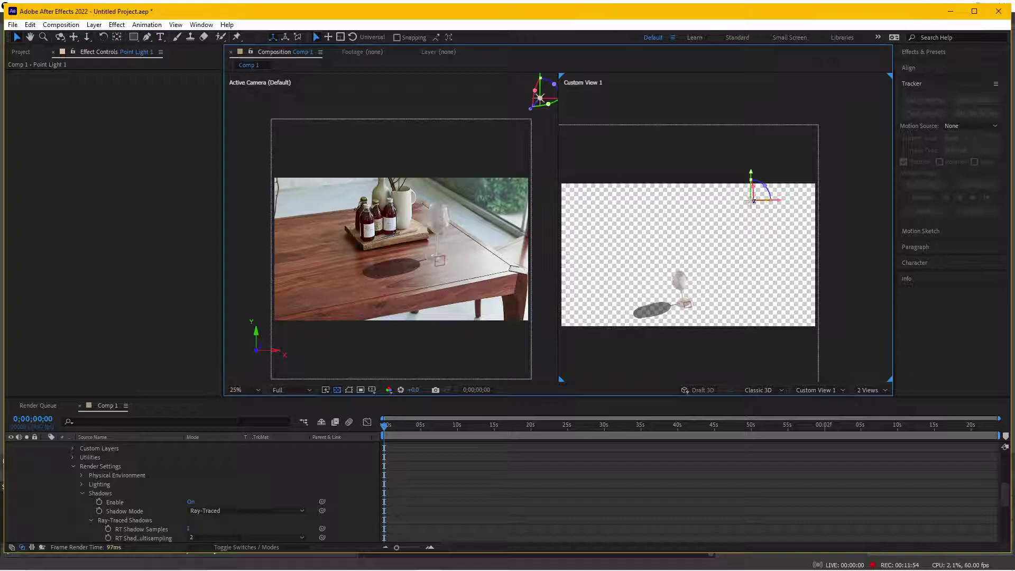
pyautogui.moveTo(754, 201); pyautogui.dragTo(745, 213)
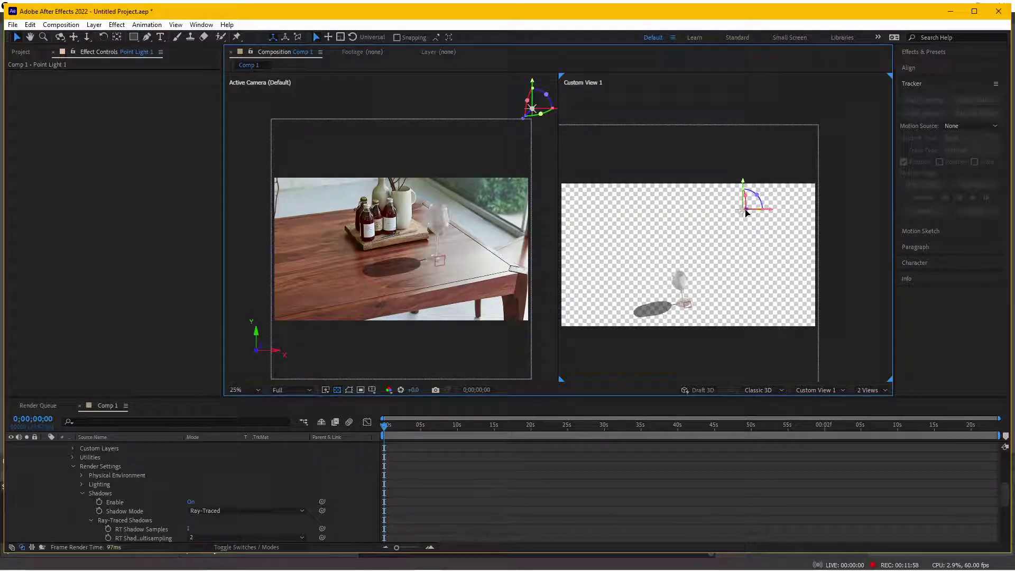
pyautogui.scroll(2, 364, 271)
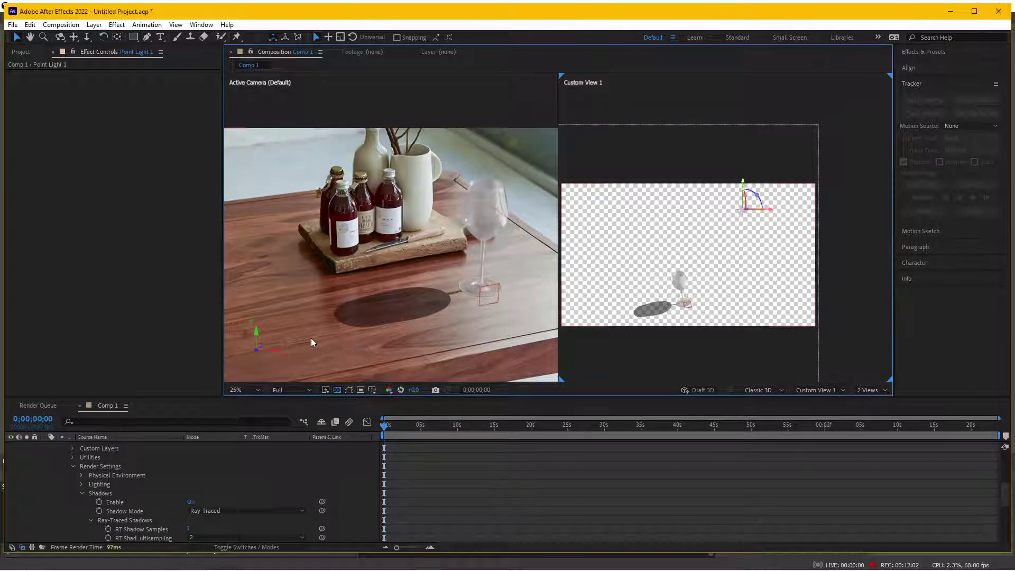
# Step: Collapse the Element layer's properties and reveal Point Light 1's Light Options in the timeline
pyautogui.scroll(2, 304, 317)
pyautogui.scroll(1, 307, 315)
pyautogui.scroll(1, 319, 304)
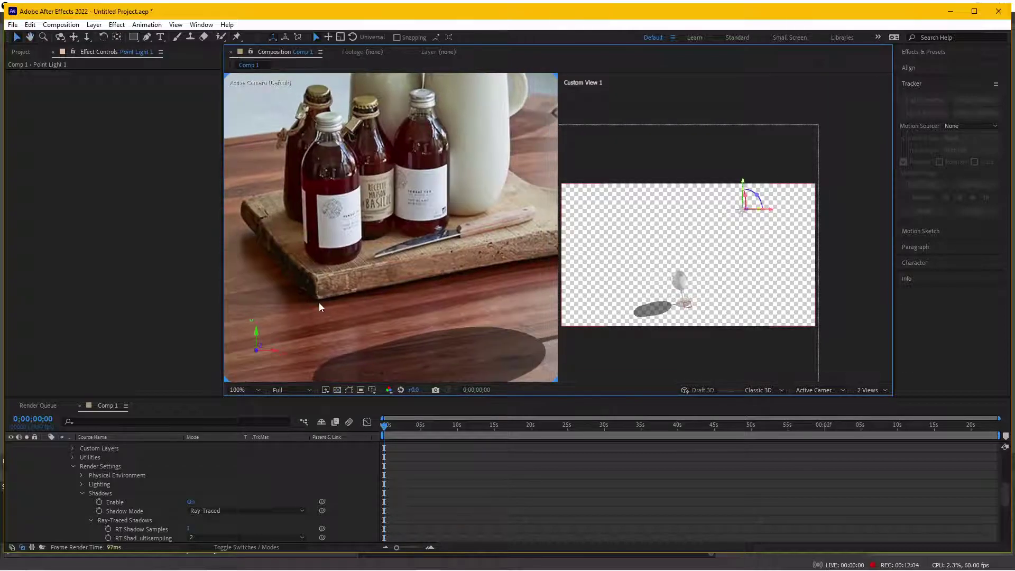
pyautogui.scroll(-2, 319, 306)
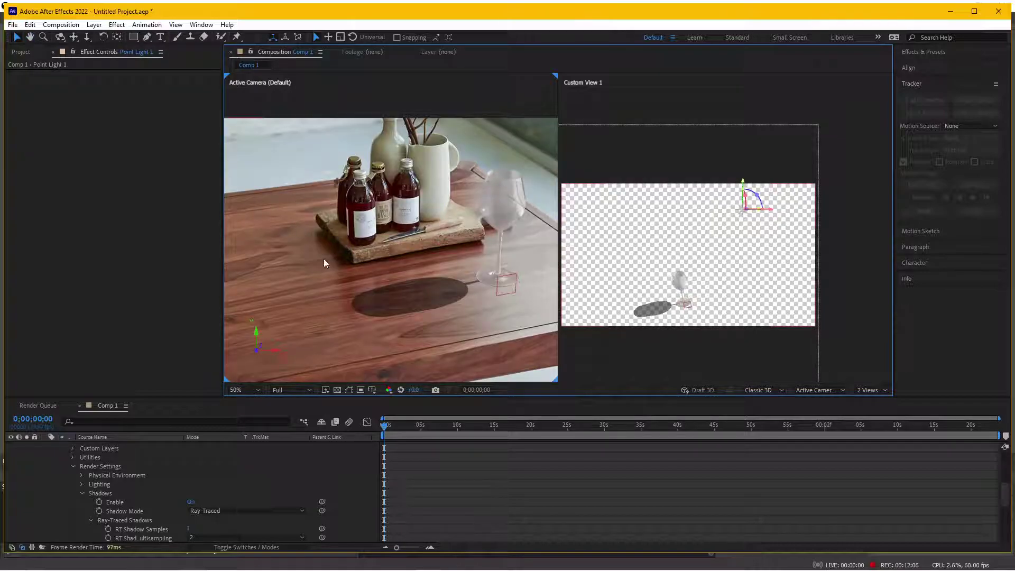
pyautogui.scroll(2, 312, 287)
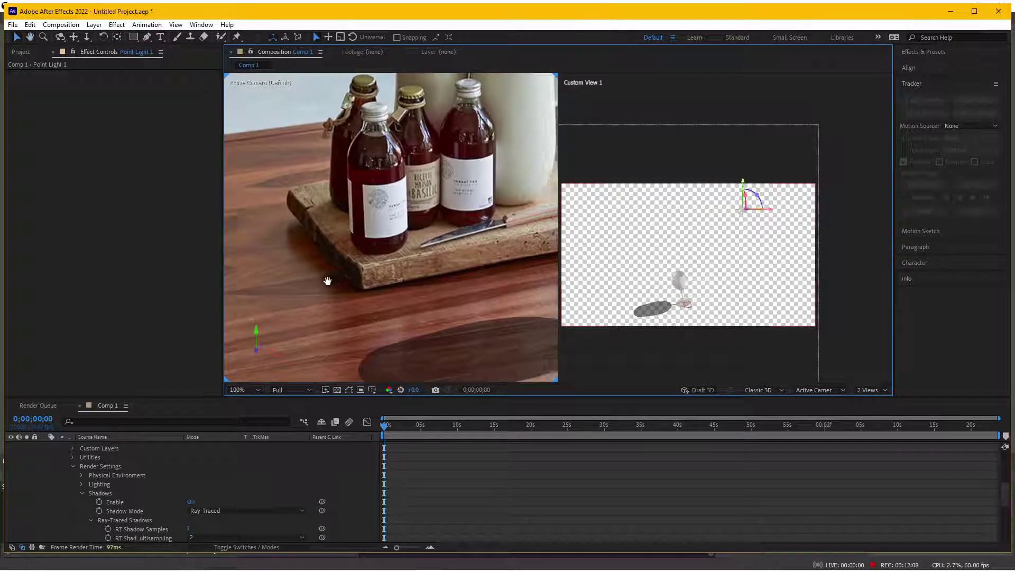
pyautogui.scroll(-2, 281, 287)
pyautogui.moveTo(280, 287); pyautogui.dragTo(208, 428)
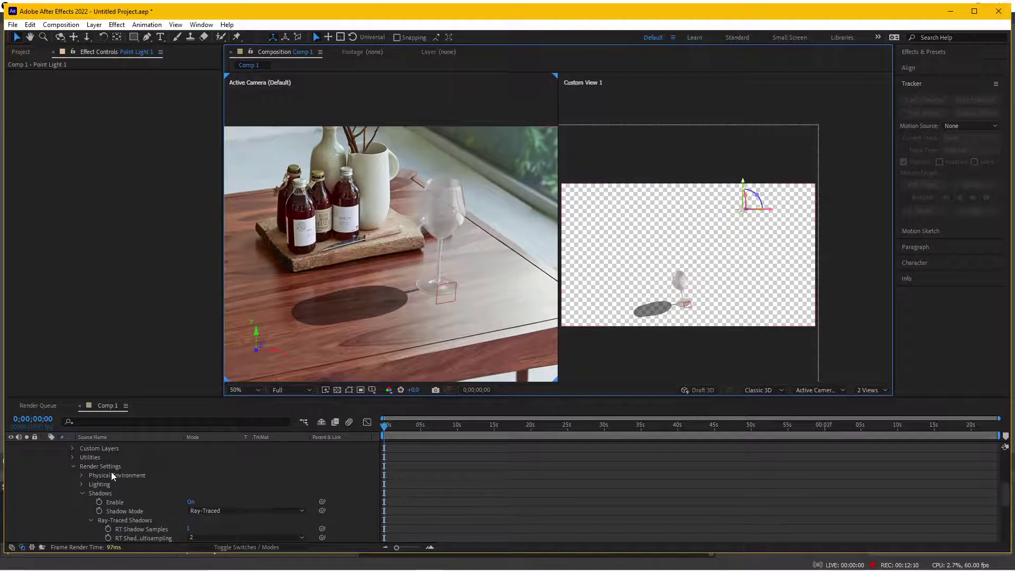
pyautogui.scroll(5, 111, 471)
pyautogui.scroll(3, 79, 466)
pyautogui.click(45, 473)
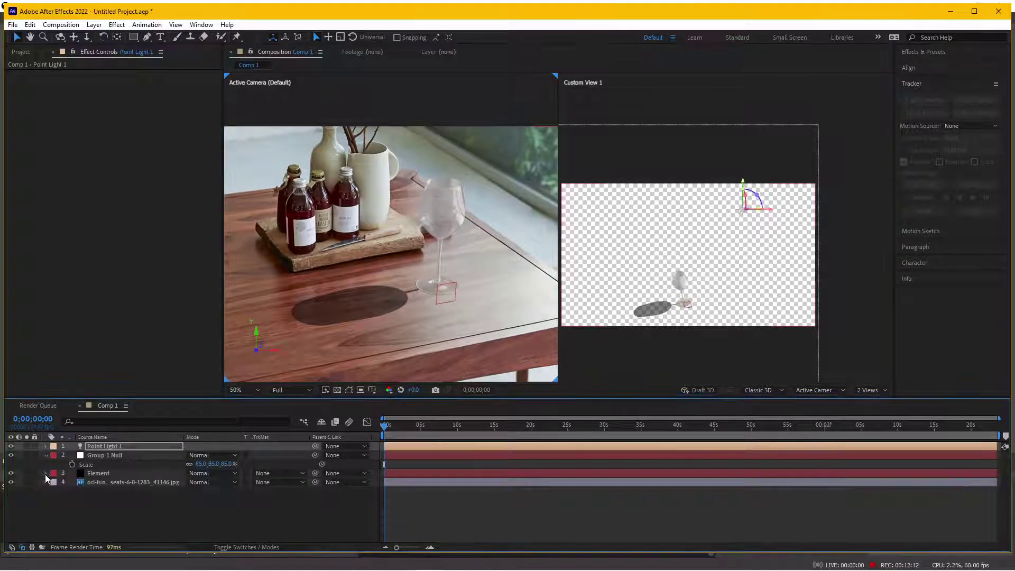
pyautogui.click(45, 446)
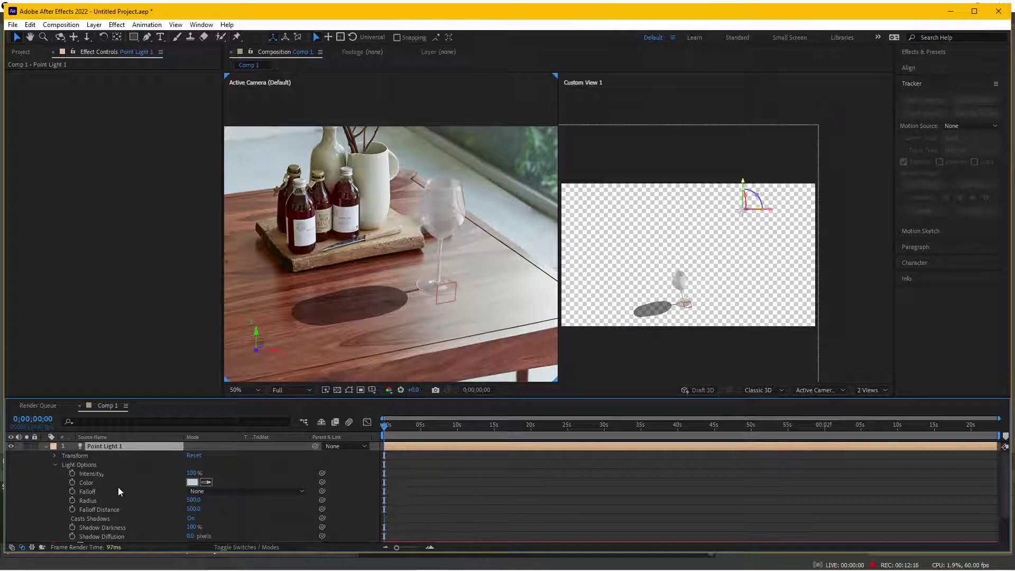
# Step: Set Point Light 1's Shadow Darkness to 53% and Shadow Diffusion to 45 px
pyautogui.scroll(-2, 86, 492)
pyautogui.moveTo(190, 493); pyautogui.dragTo(169, 497)
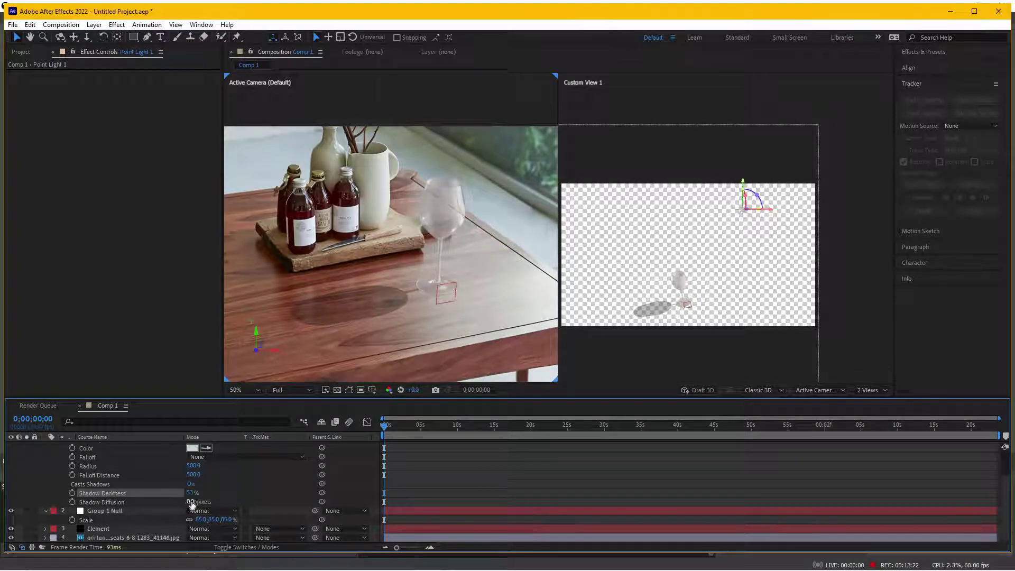
pyautogui.moveTo(188, 501); pyautogui.dragTo(212, 501)
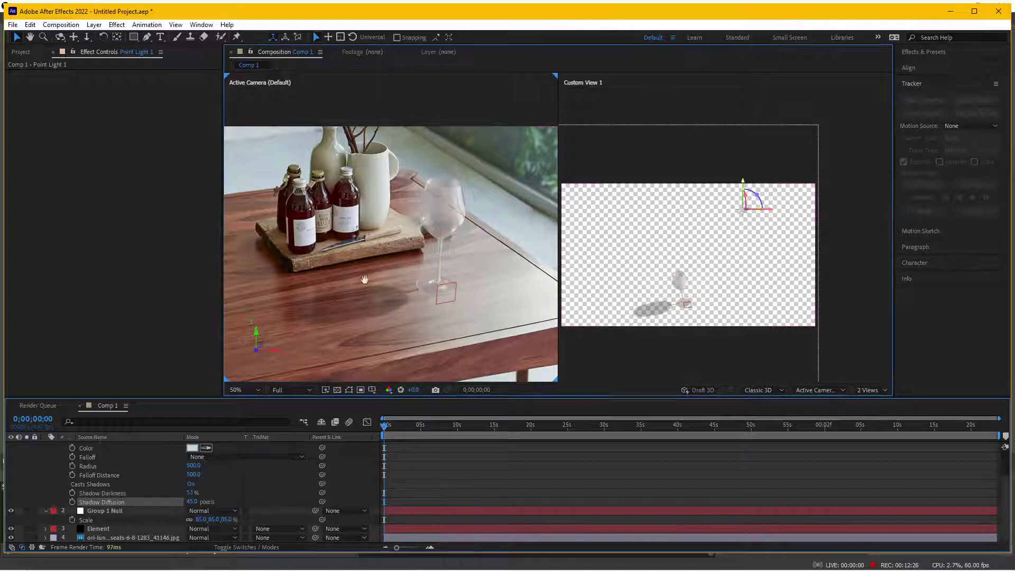
# Step: Switch the viewer to 1 View and show the Element effect's settings
pyautogui.scroll(2, 420, 246)
pyautogui.scroll(1, 449, 295)
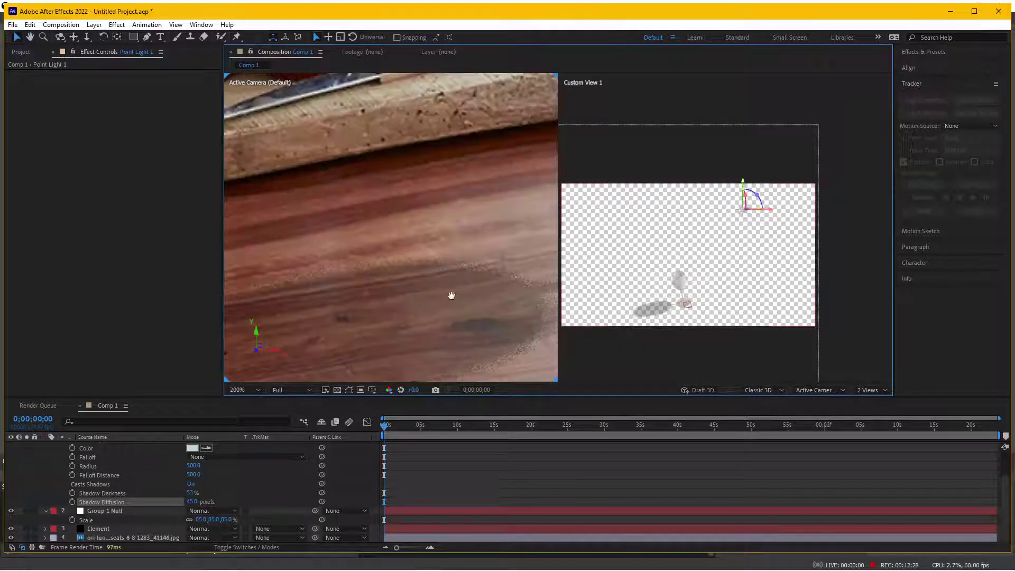
pyautogui.scroll(1, 422, 277)
pyautogui.click(879, 390)
pyautogui.click(875, 401)
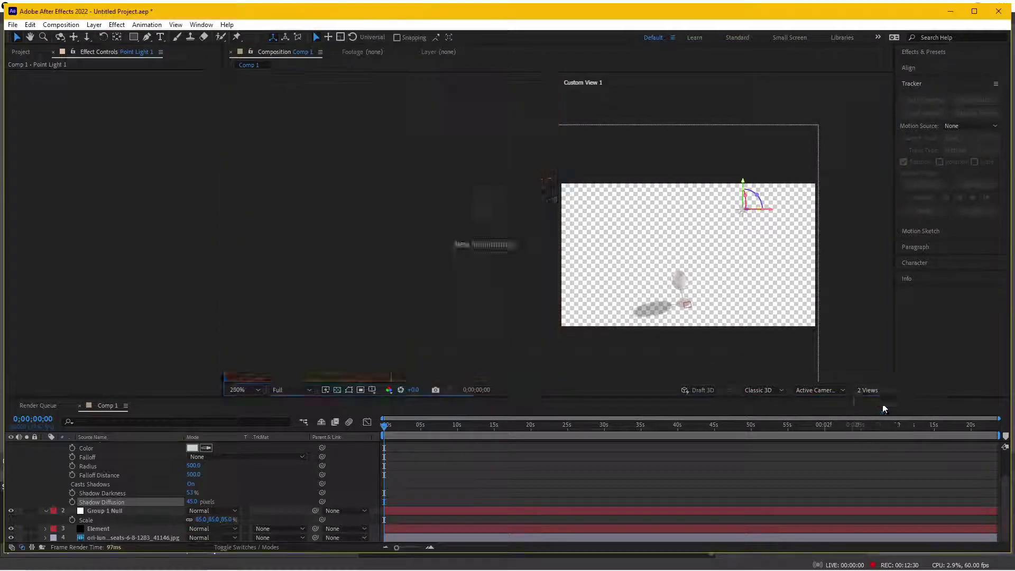
pyautogui.scroll(2, 507, 309)
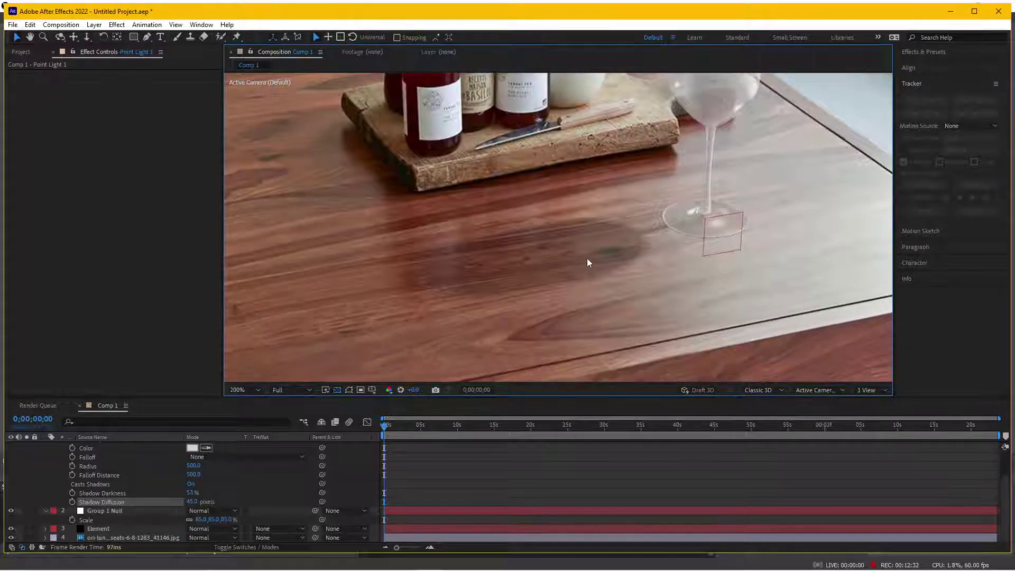
pyautogui.scroll(2, 608, 263)
pyautogui.scroll(-2, 636, 278)
pyautogui.click(92, 528)
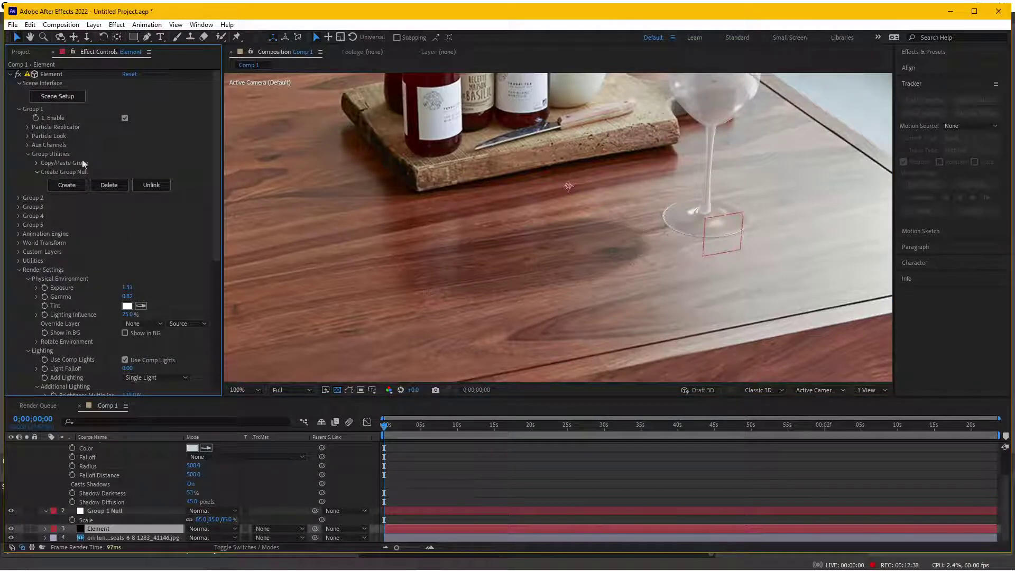
# Step: Keep shadow multisampling at 2, set RT Shadow Samples to 5, and frame the glass
pyautogui.scroll(-3, 78, 291)
pyautogui.scroll(-1, 77, 299)
pyautogui.scroll(-3, 79, 317)
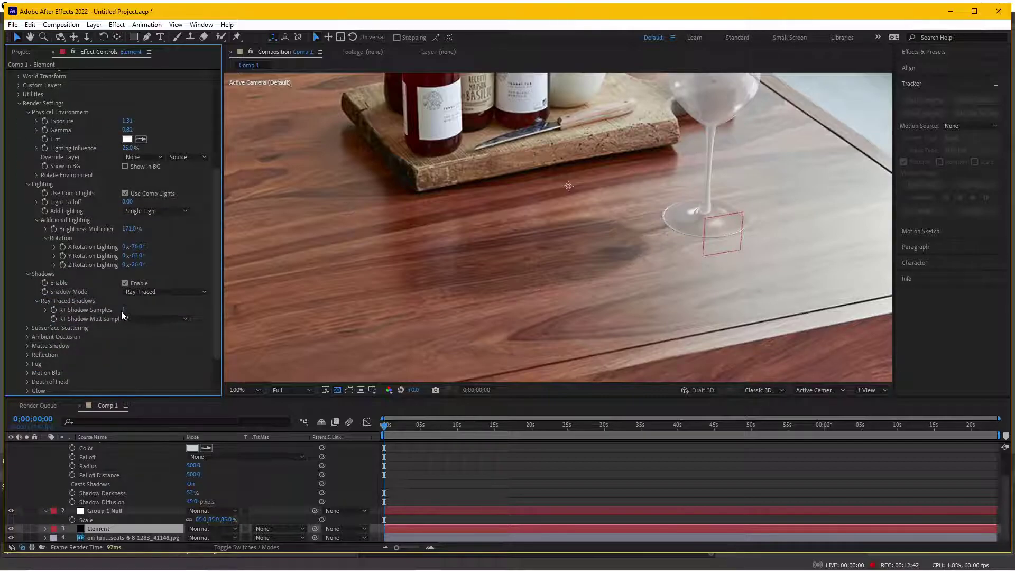
pyautogui.click(138, 319)
pyautogui.click(122, 311)
pyautogui.click(123, 311)
pyautogui.press('Return')
pyautogui.scroll(-2, 605, 230)
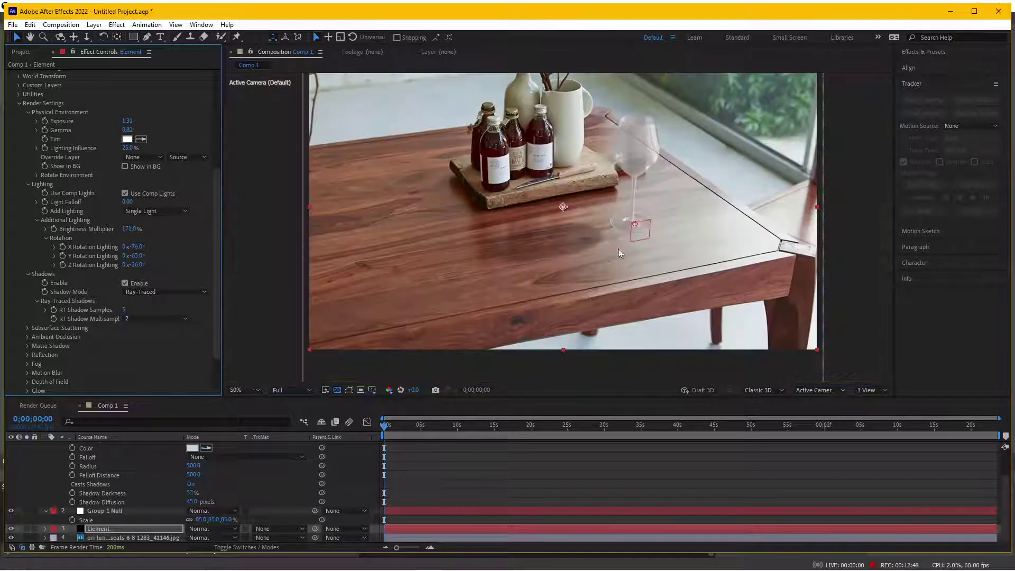
pyautogui.moveTo(617, 230); pyautogui.dragTo(616, 296)
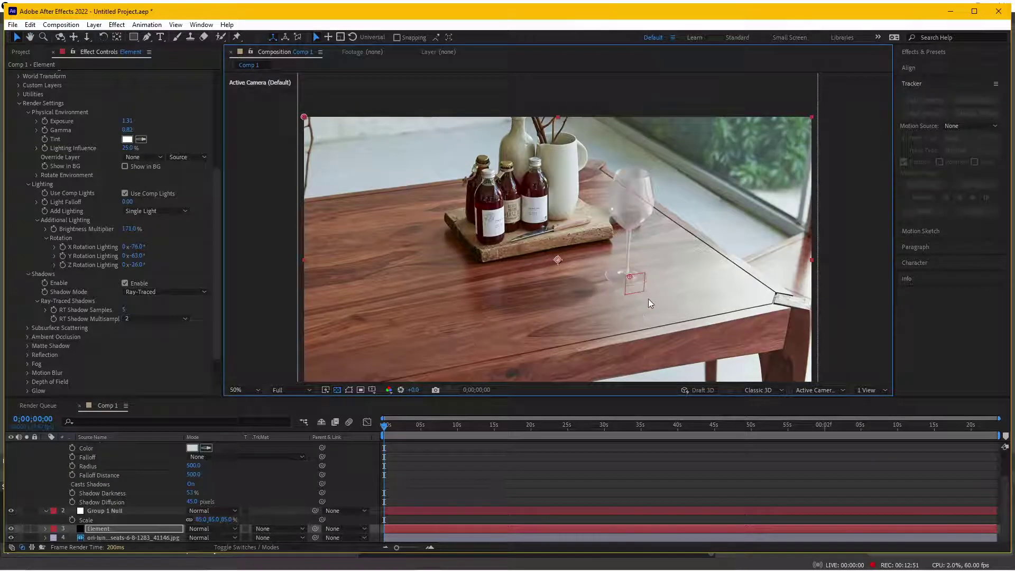
pyautogui.moveTo(649, 299); pyautogui.dragTo(602, 330)
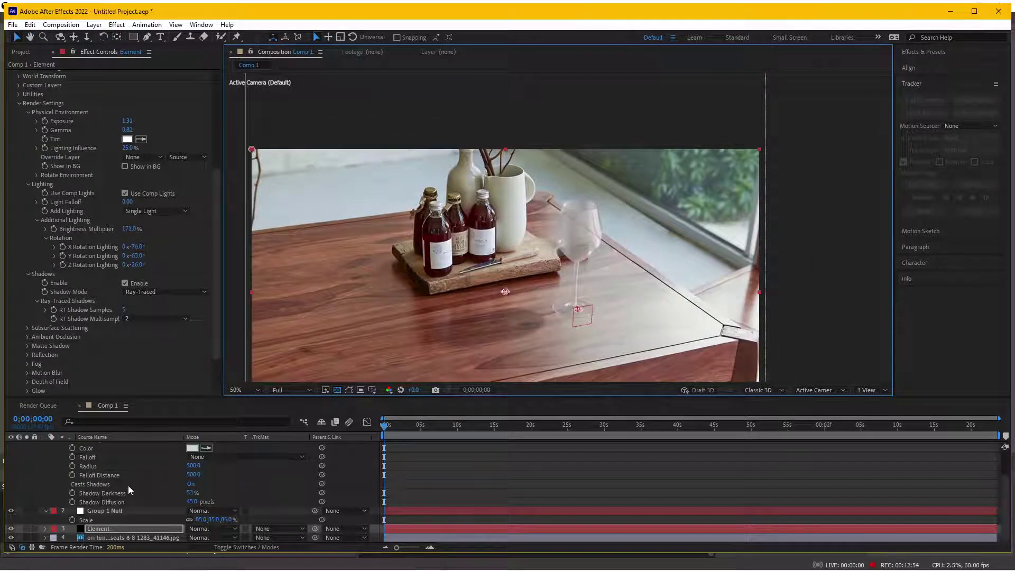
pyautogui.scroll(3, 131, 484)
# Step: Collapse the point light's properties and select the Group 1 Null carrying the glass
pyautogui.click(45, 446)
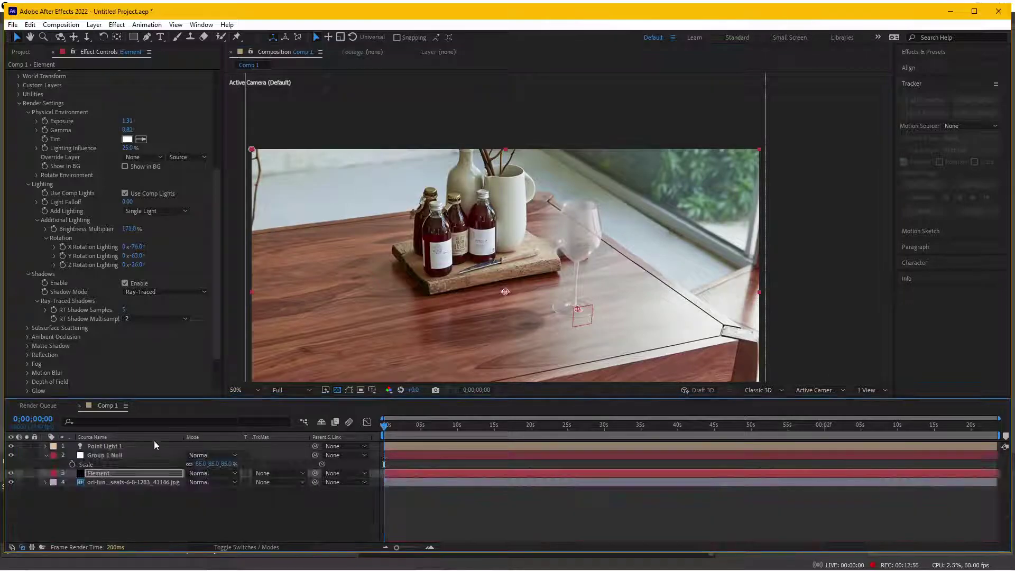
pyautogui.click(122, 446)
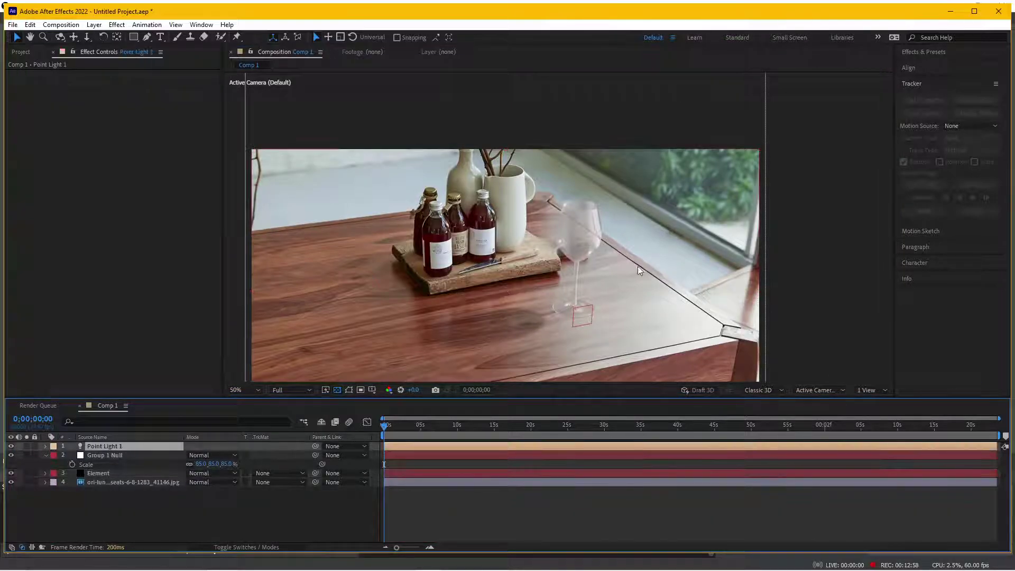
pyautogui.click(110, 455)
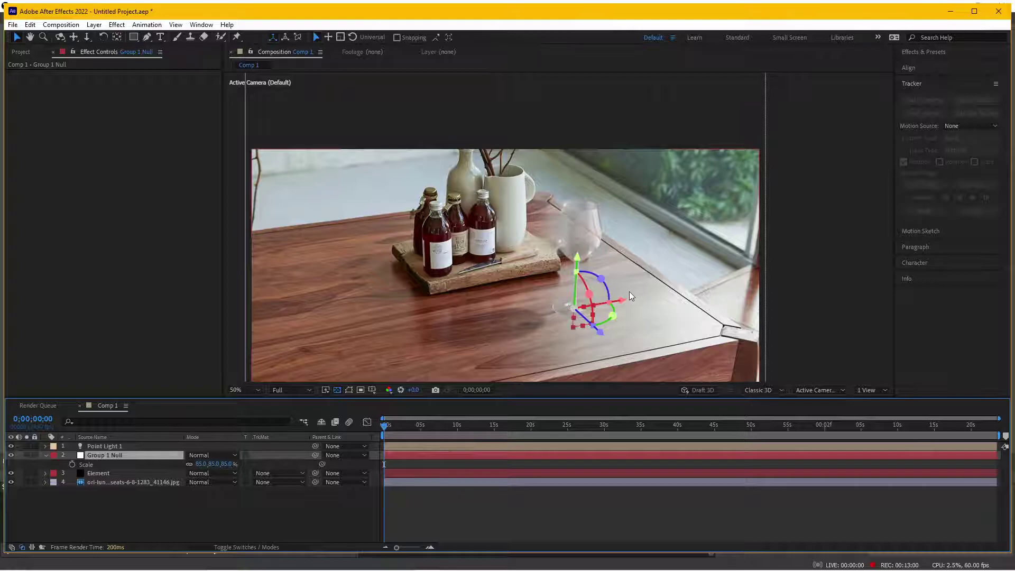
pyautogui.scroll(2, 594, 303)
pyautogui.scroll(1, 574, 246)
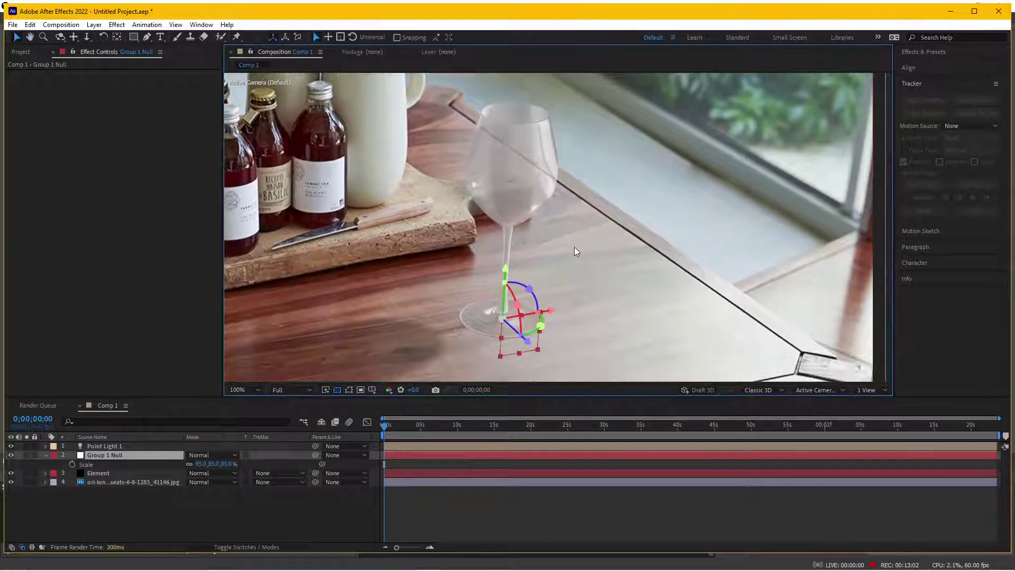
pyautogui.scroll(1, 529, 239)
pyautogui.scroll(-1, 528, 240)
pyautogui.scroll(-1, 543, 308)
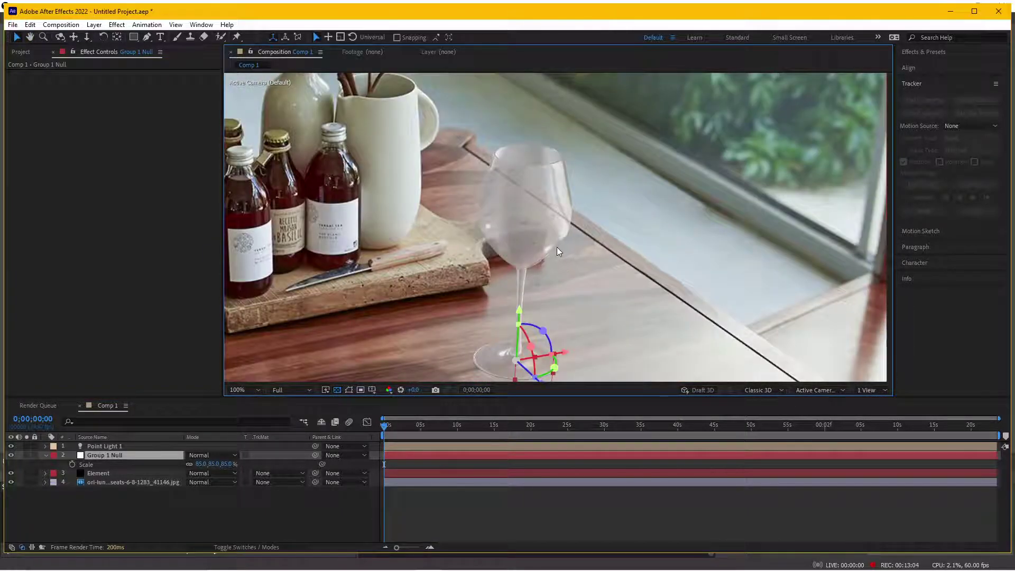
# Step: Drag the glass along X to the right of the cutting board, checking from a new angle
pyautogui.moveTo(568, 357)
pyautogui.mouseDown()
pyautogui.moveTo(395, 378)
pyautogui.moveTo(562, 339)
pyautogui.moveTo(423, 350)
pyautogui.mouseUp()
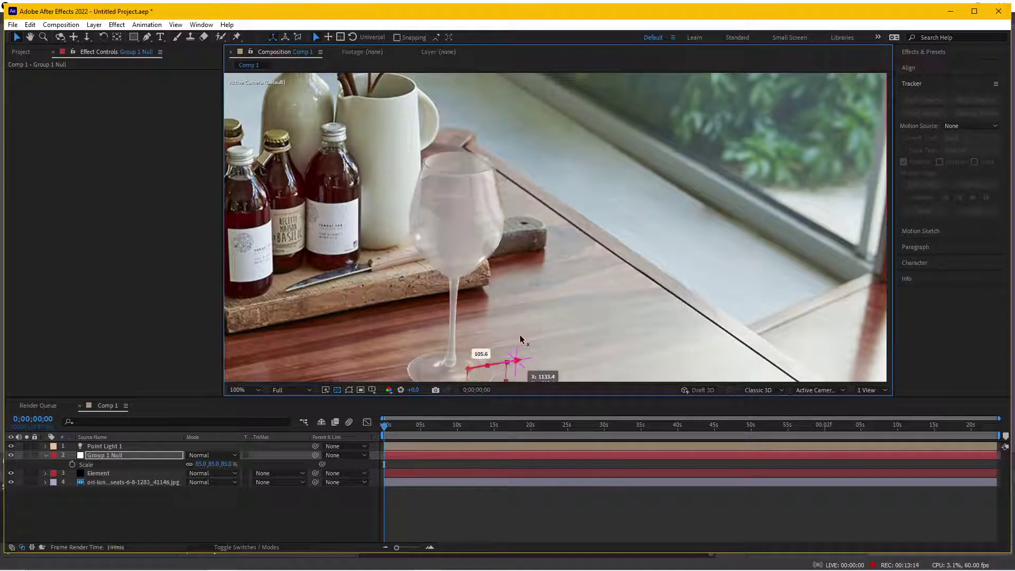
pyautogui.moveTo(422, 349)
pyautogui.mouseDown()
pyautogui.moveTo(548, 332)
pyautogui.moveTo(492, 355)
pyautogui.mouseUp()
pyautogui.scroll(3, 535, 301)
pyautogui.scroll(-5, 622, 254)
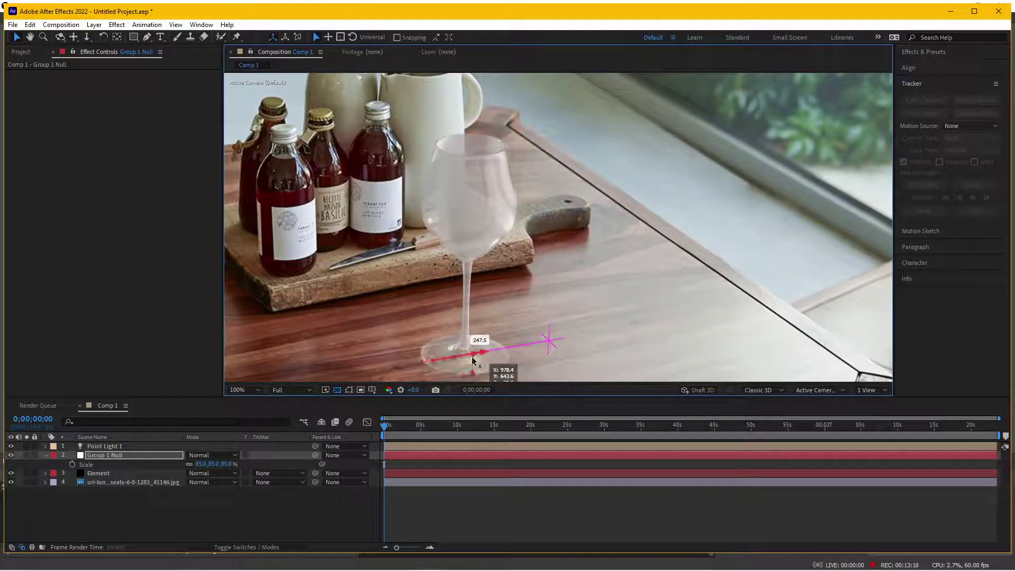
pyautogui.moveTo(443, 236)
pyautogui.mouseDown()
pyautogui.moveTo(521, 305)
pyautogui.moveTo(518, 273)
pyautogui.mouseUp()
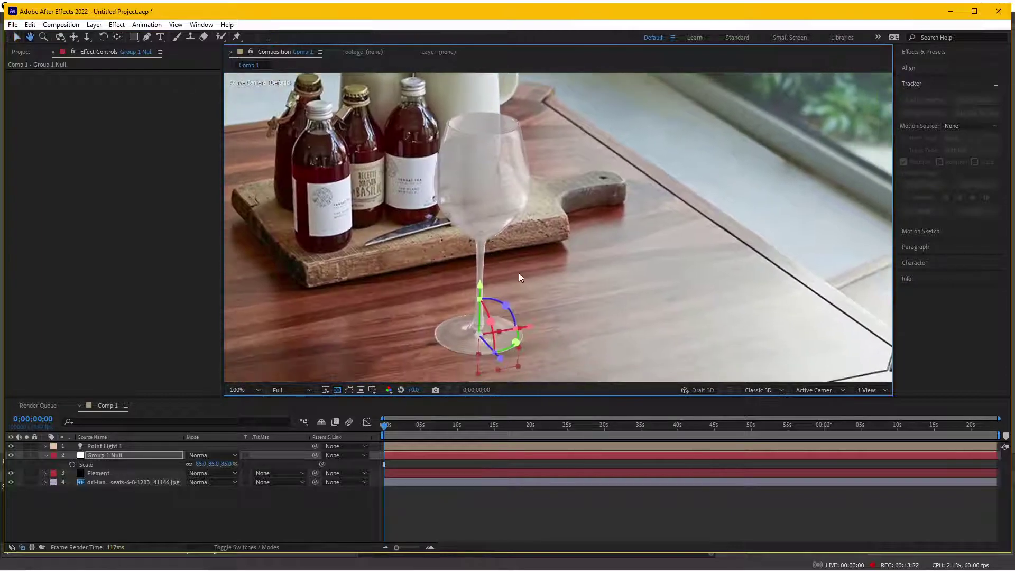
pyautogui.moveTo(532, 326); pyautogui.dragTo(655, 316)
pyautogui.scroll(-2, 655, 317)
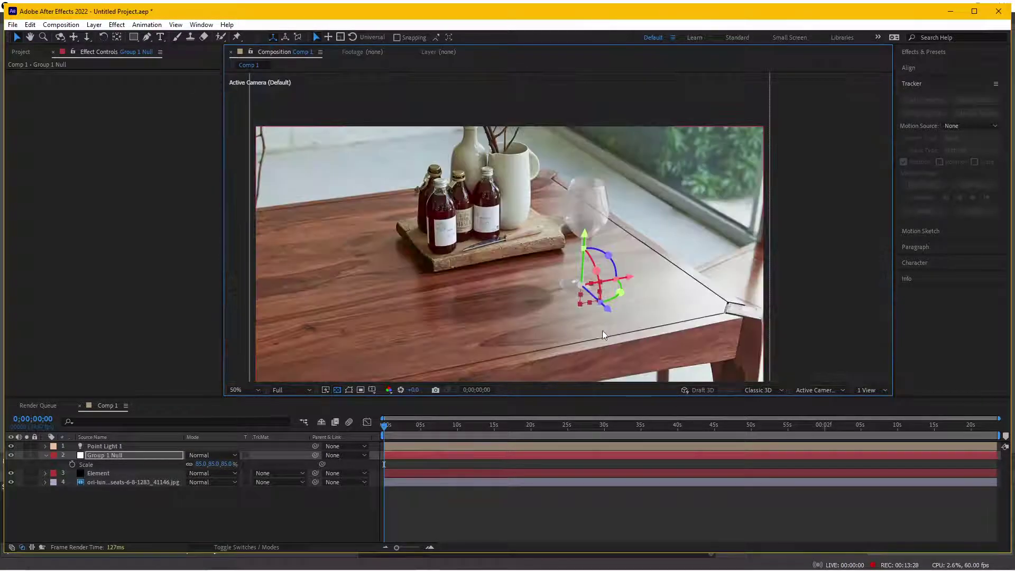
# Step: Duplicate the Element layer and rename the copy 'Refraction'
pyautogui.click(119, 473)
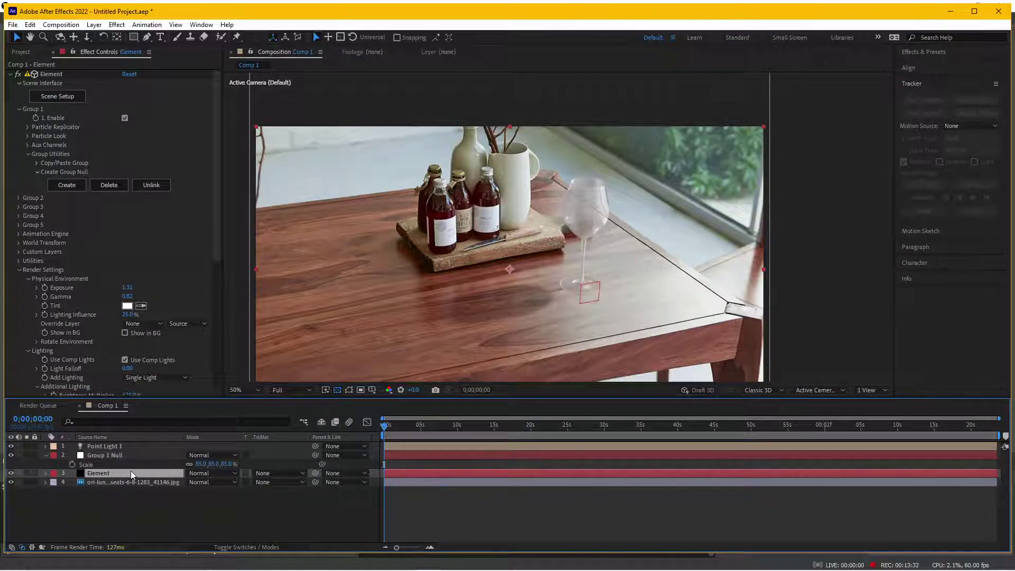
pyautogui.hotkey('ctrl', 'd')
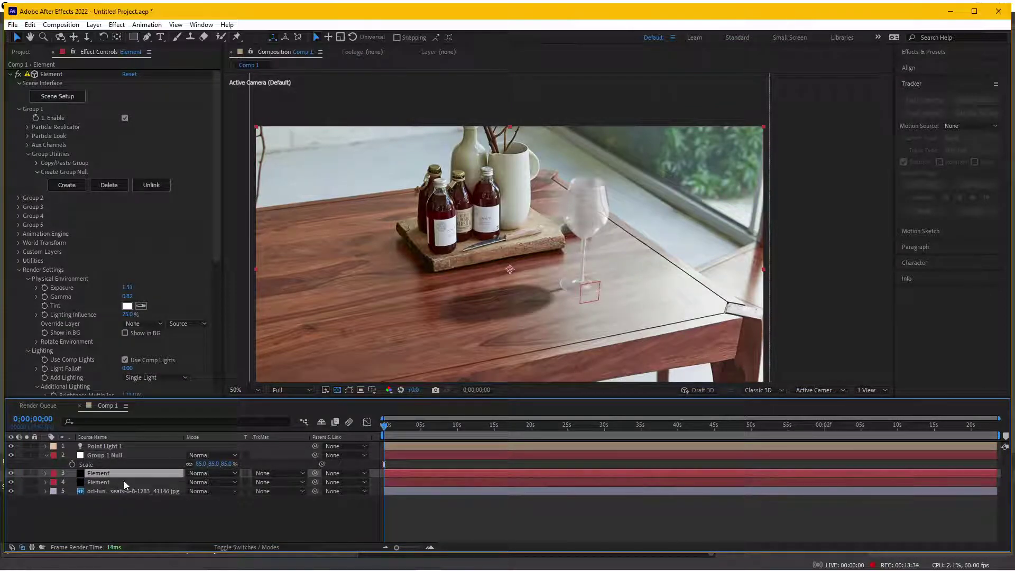
pyautogui.click(121, 481)
pyautogui.press('Return')
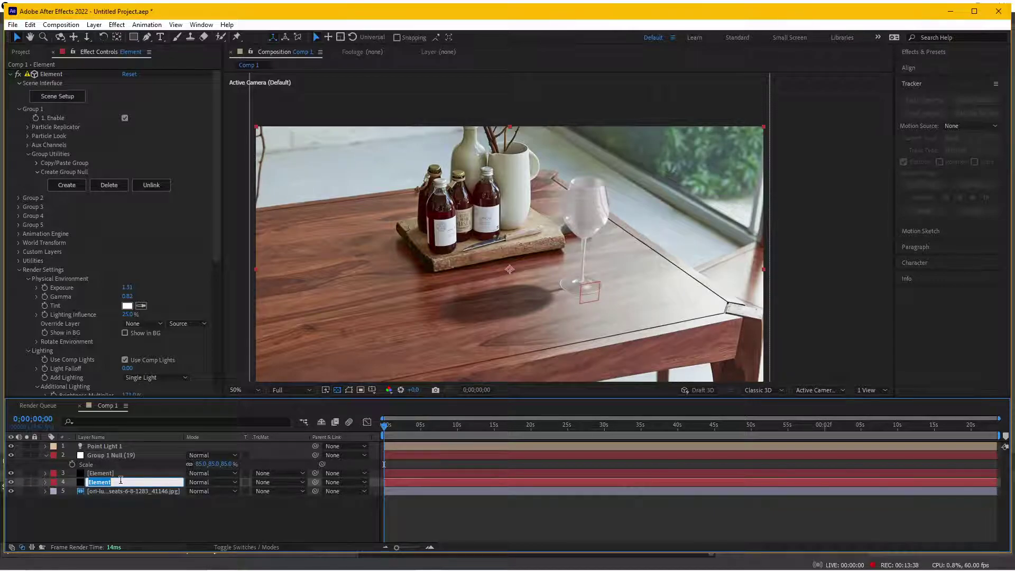
pyautogui.write('Refracti')
pyautogui.write('on')
pyautogui.press('Return')
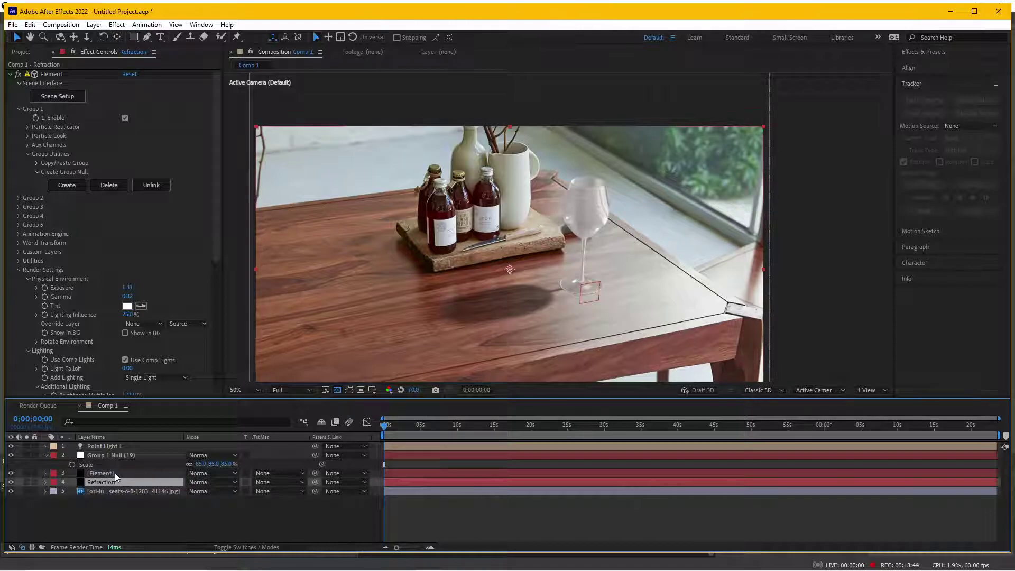
# Step: Solo the Refraction layer to see it alone against transparency
pyautogui.click(113, 473)
pyautogui.click(109, 481)
pyautogui.click(111, 473)
pyautogui.click(106, 482)
pyautogui.click(24, 483)
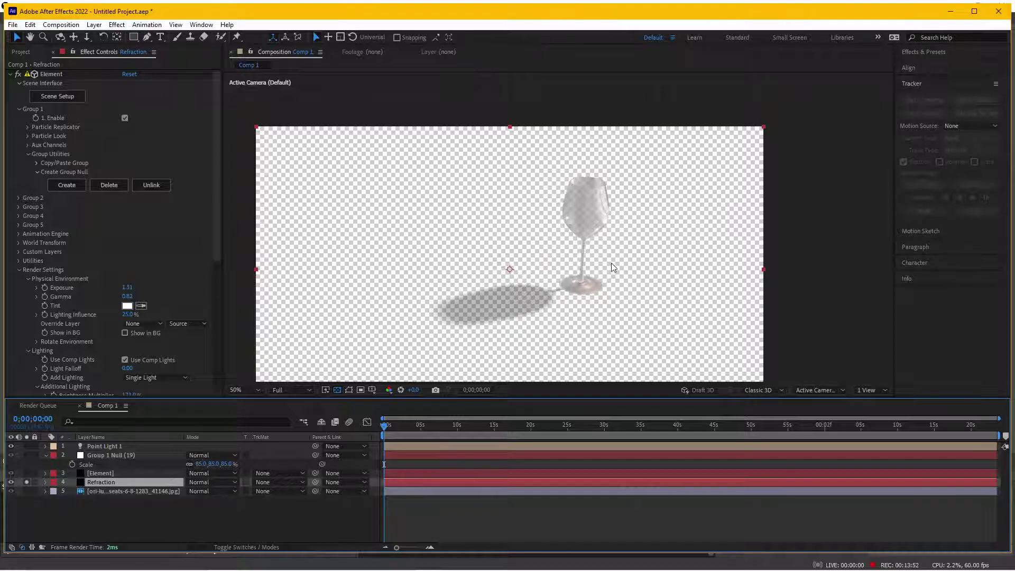
pyautogui.click(106, 456)
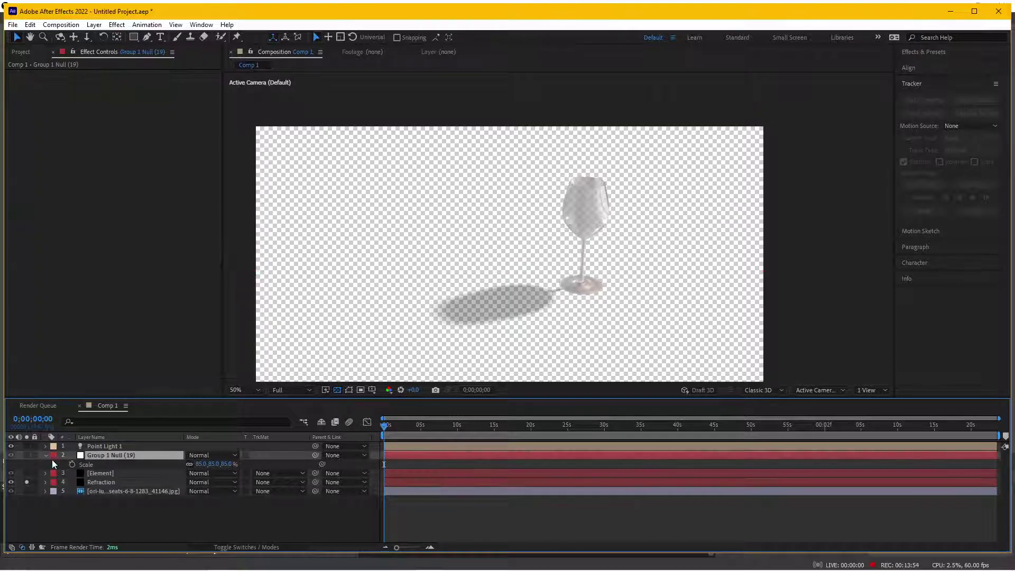
pyautogui.click(27, 455)
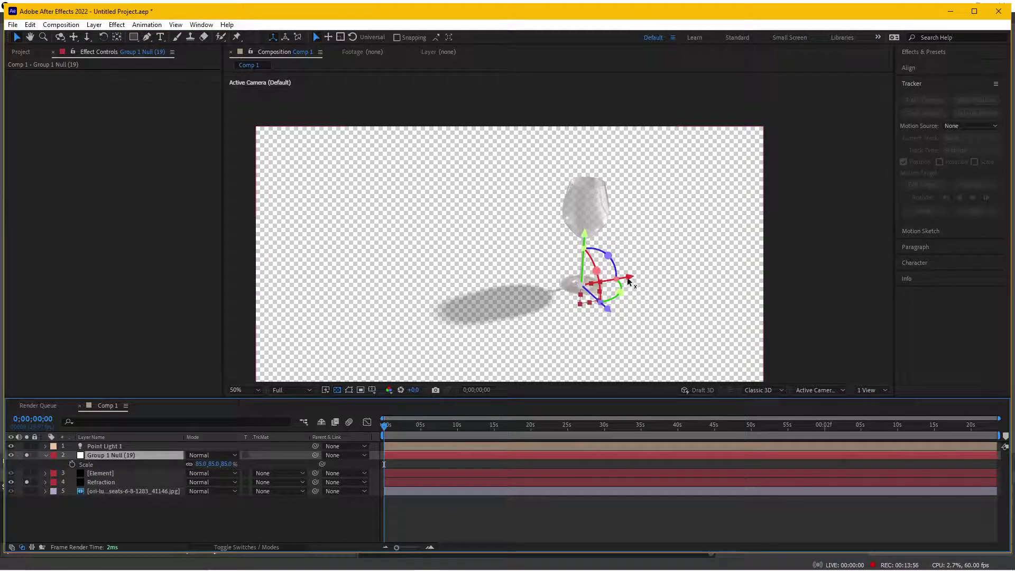
pyautogui.click(26, 455)
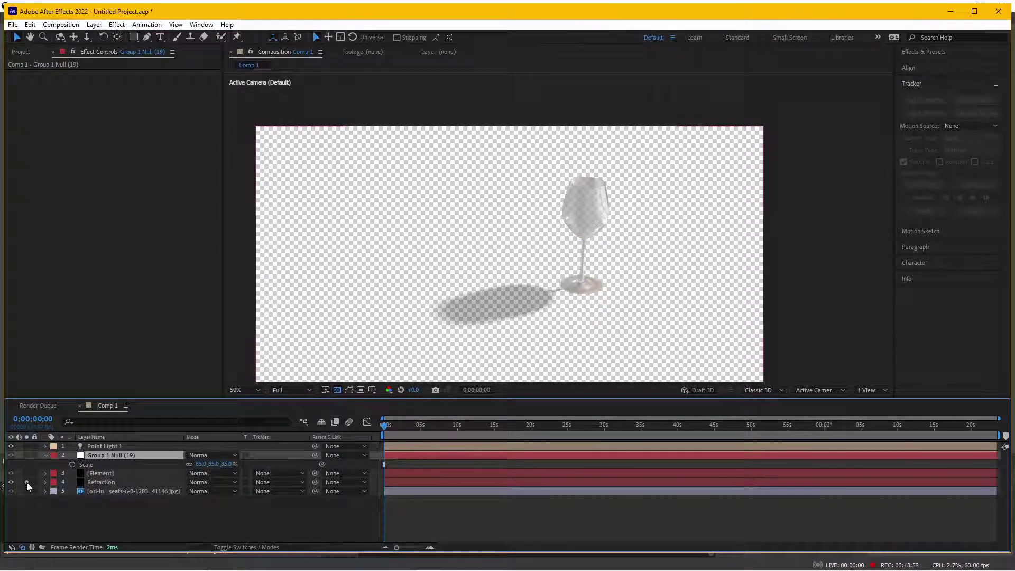
pyautogui.click(27, 481)
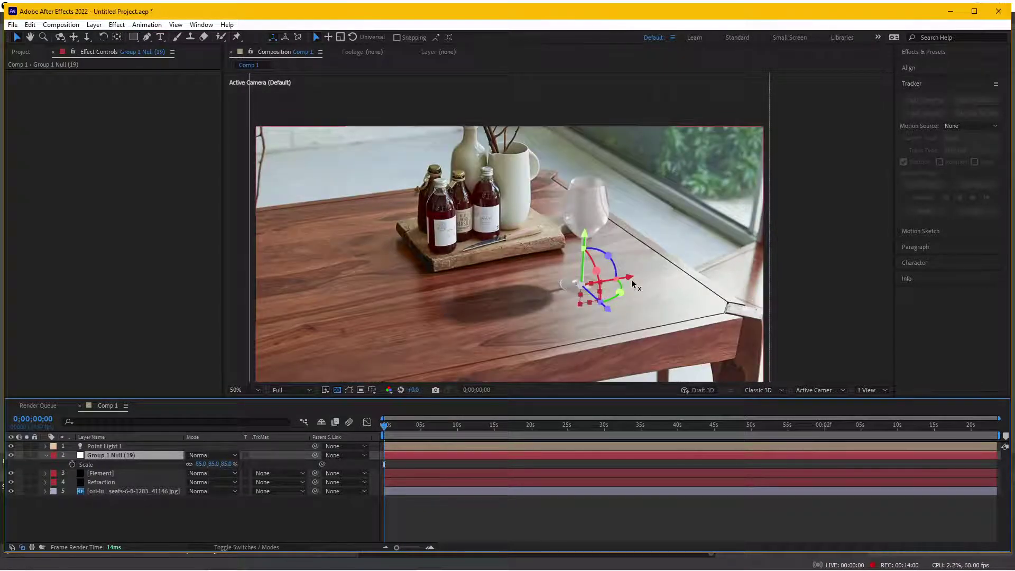
pyautogui.moveTo(630, 278); pyautogui.dragTo(531, 297)
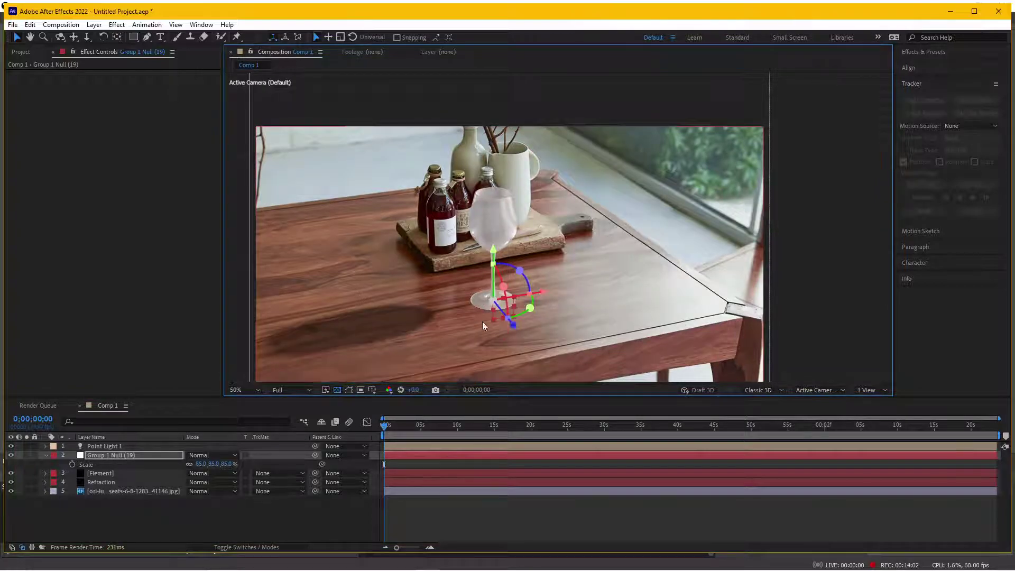
pyautogui.click(101, 482)
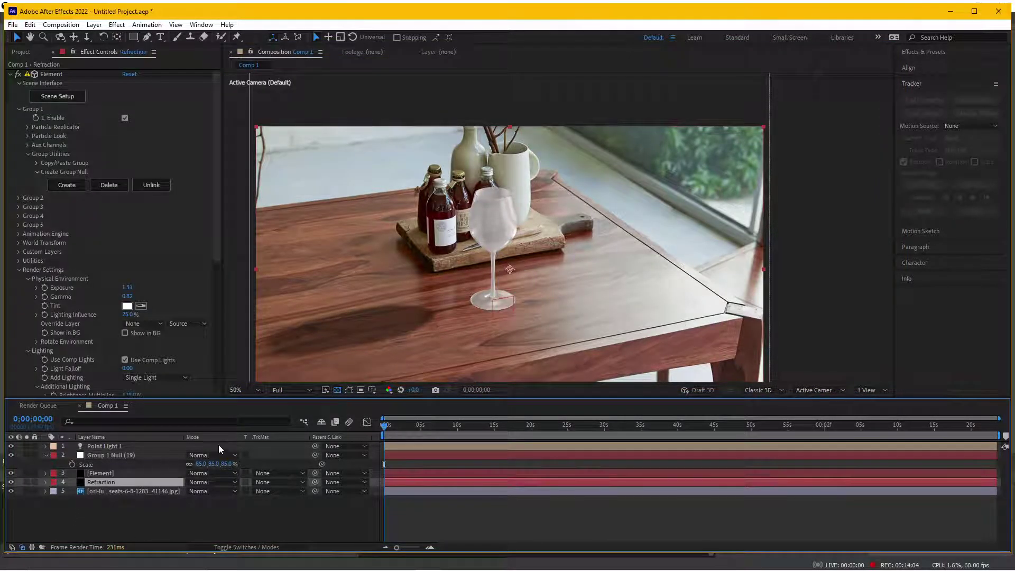
pyautogui.hotkey('ctrl', 'z')
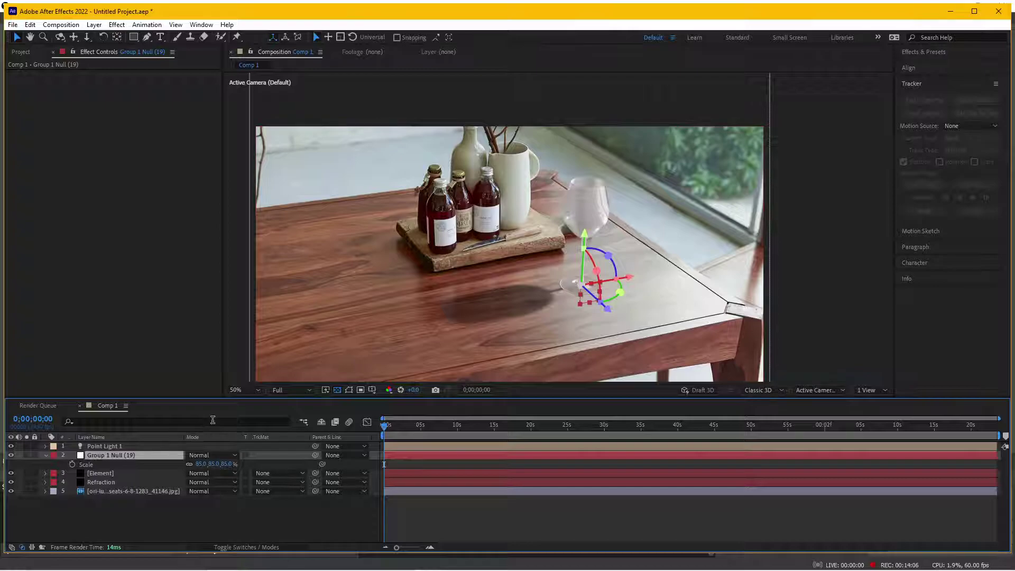
pyautogui.click(106, 481)
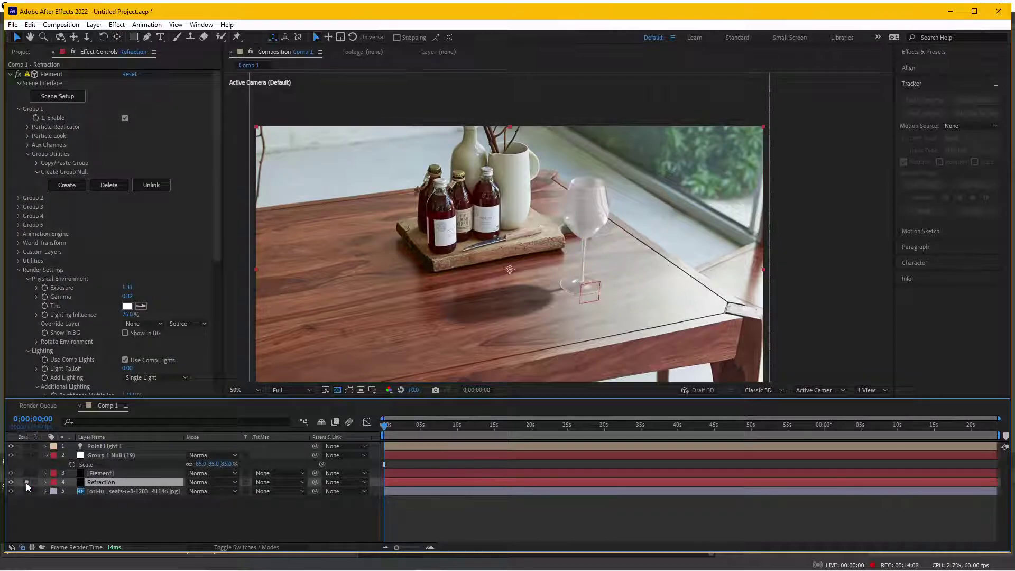
pyautogui.click(27, 482)
pyautogui.scroll(2, 535, 267)
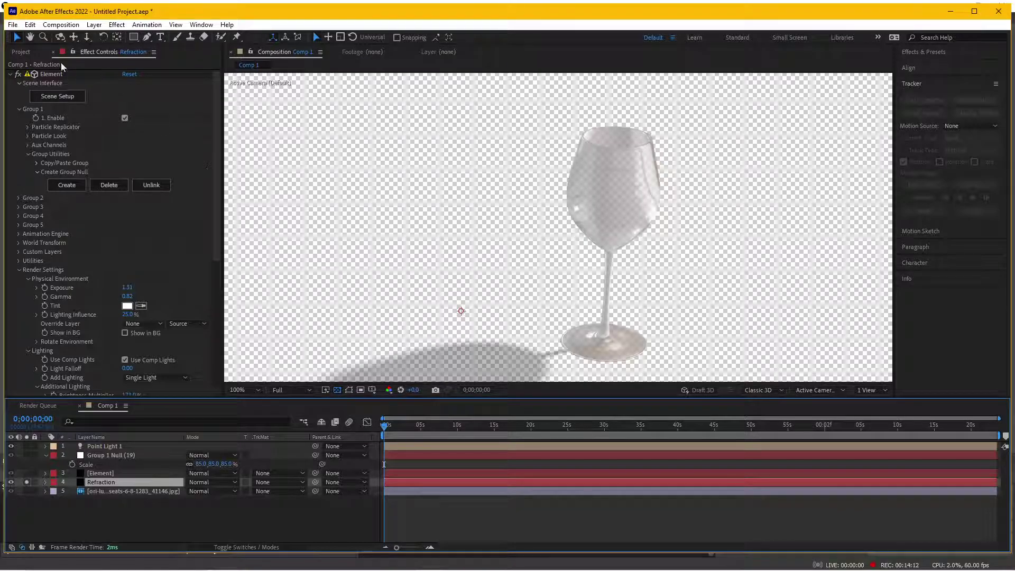
pyautogui.click(51, 74)
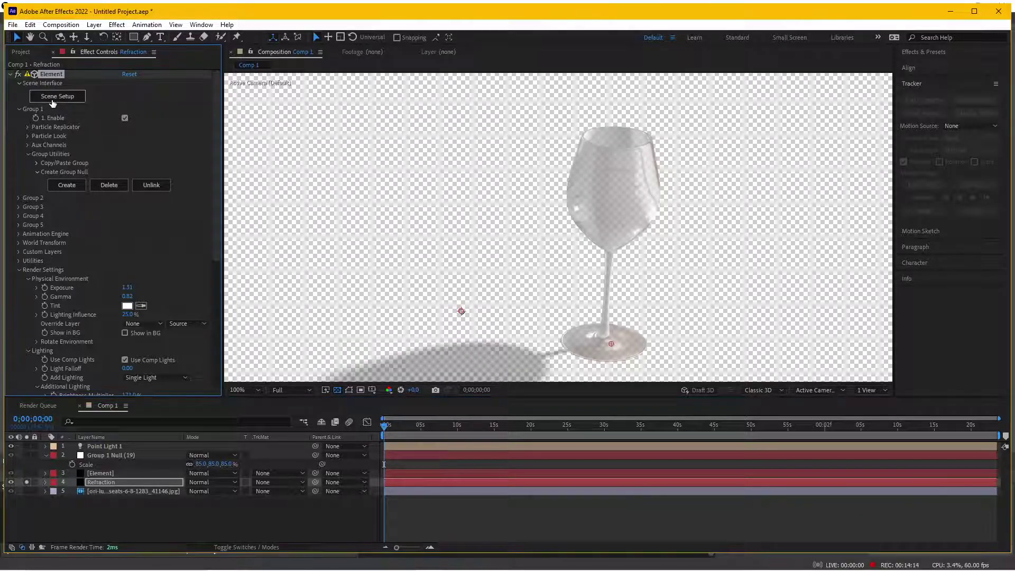
# Step: In Element Scene Setup, hide the second Plane Model
pyautogui.click(52, 99)
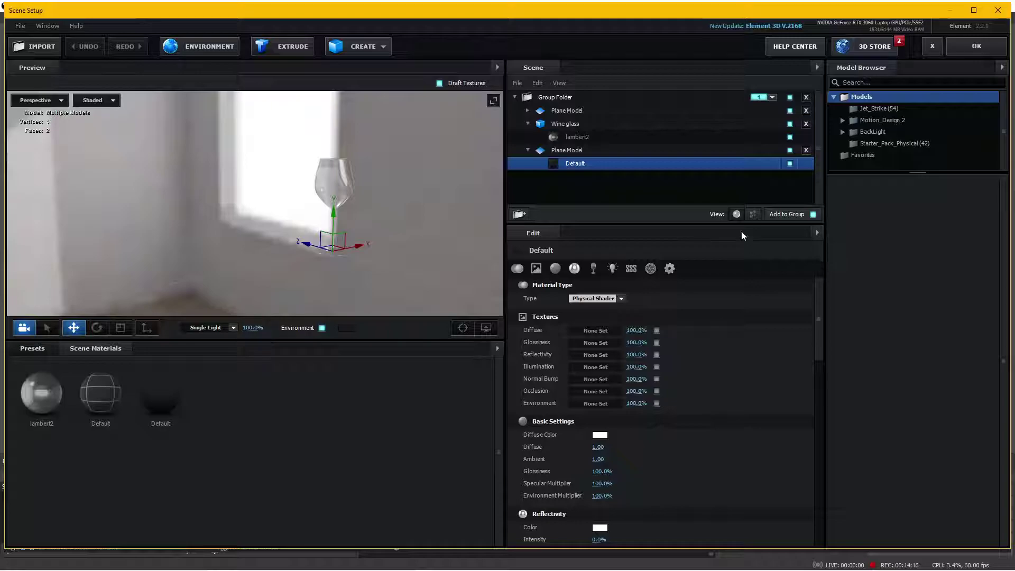
pyautogui.click(567, 150)
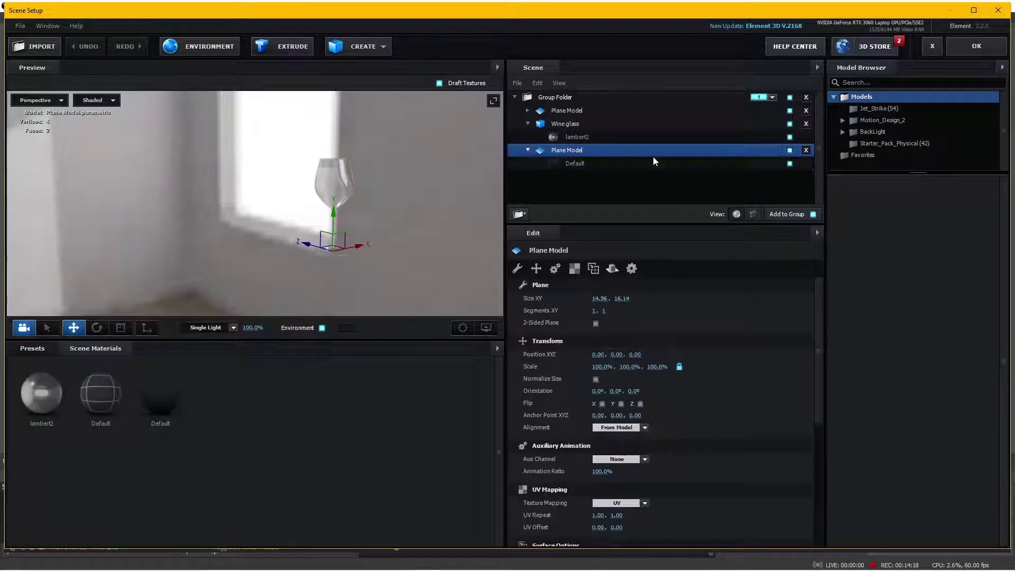
pyautogui.click(790, 150)
pyautogui.moveTo(346, 252)
pyautogui.mouseDown()
pyautogui.moveTo(382, 223)
pyautogui.moveTo(368, 241)
pyautogui.mouseUp()
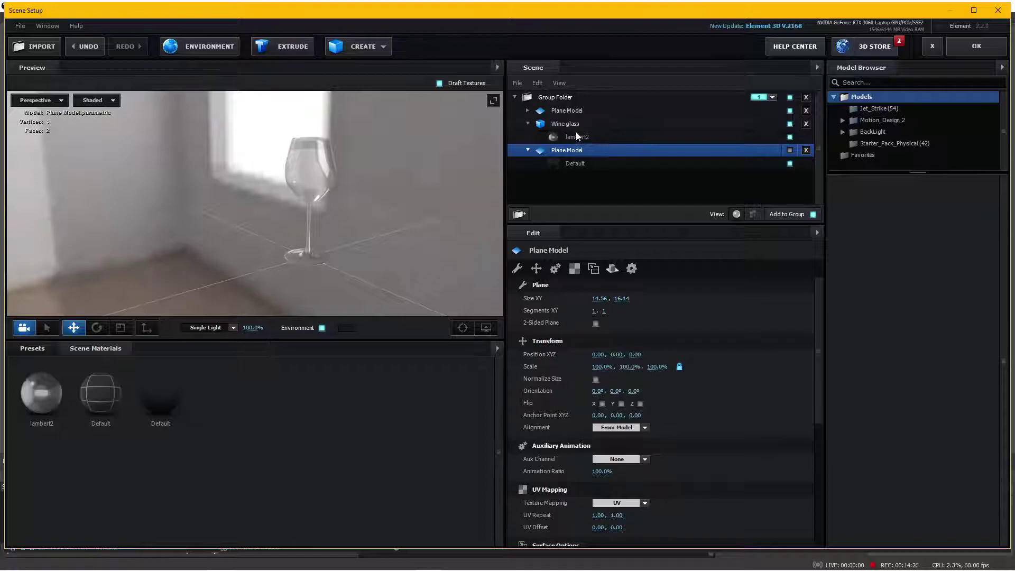
# Step: Raise the lambert2 material's Force Opacity to 100% and apply the changes
pyautogui.click(589, 137)
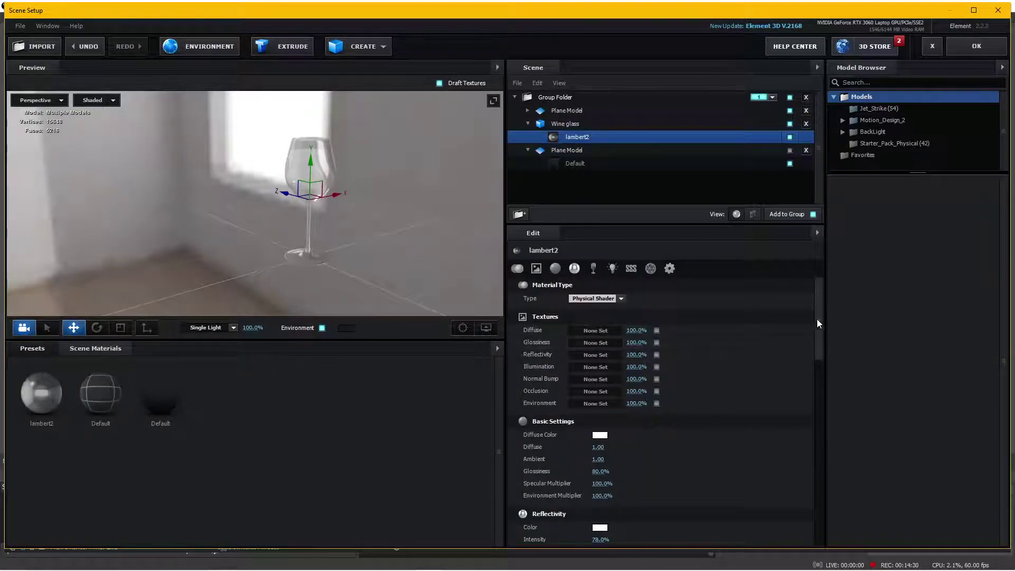
pyautogui.moveTo(819, 324); pyautogui.dragTo(816, 506)
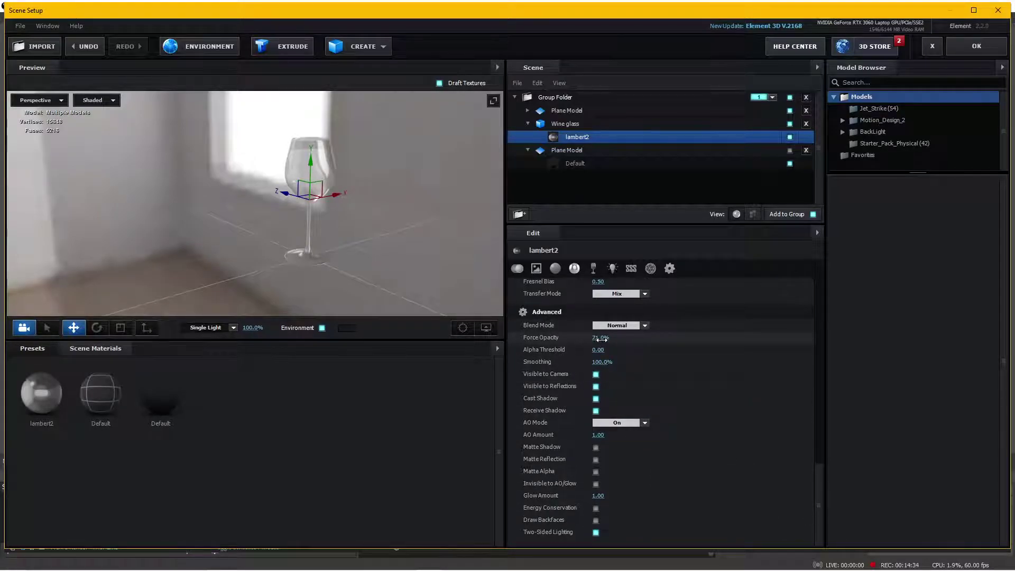
pyautogui.moveTo(602, 339); pyautogui.dragTo(716, 342)
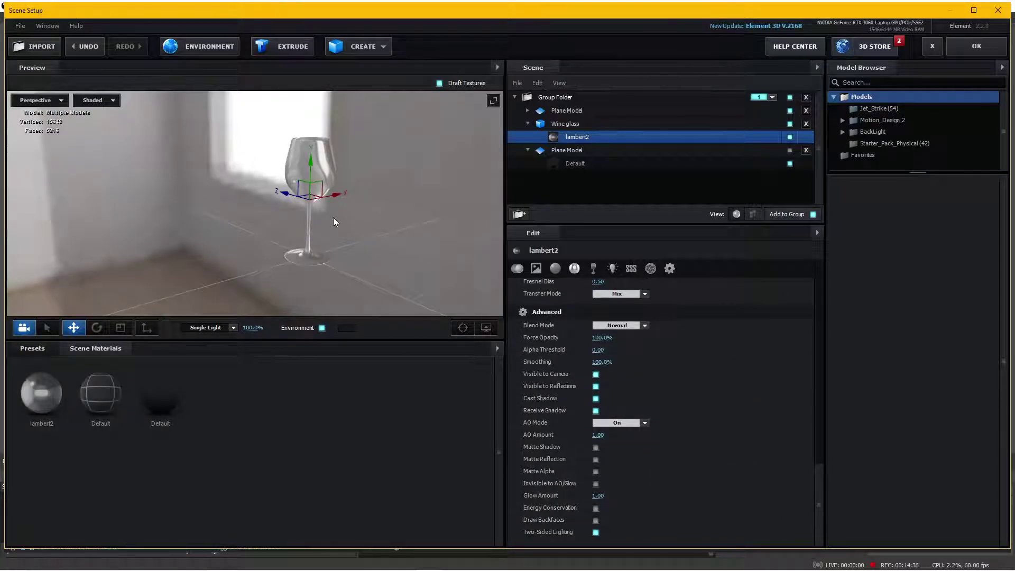
pyautogui.scroll(3, 333, 217)
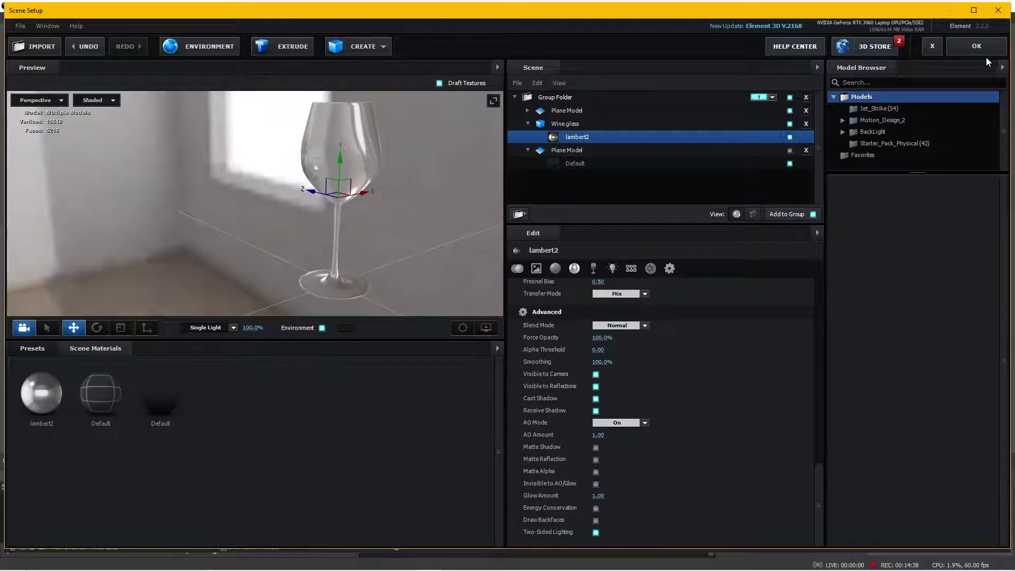
pyautogui.click(983, 49)
# Step: Unsolo and hide the Refraction layer, then select the table photo layer
pyautogui.scroll(2, 674, 270)
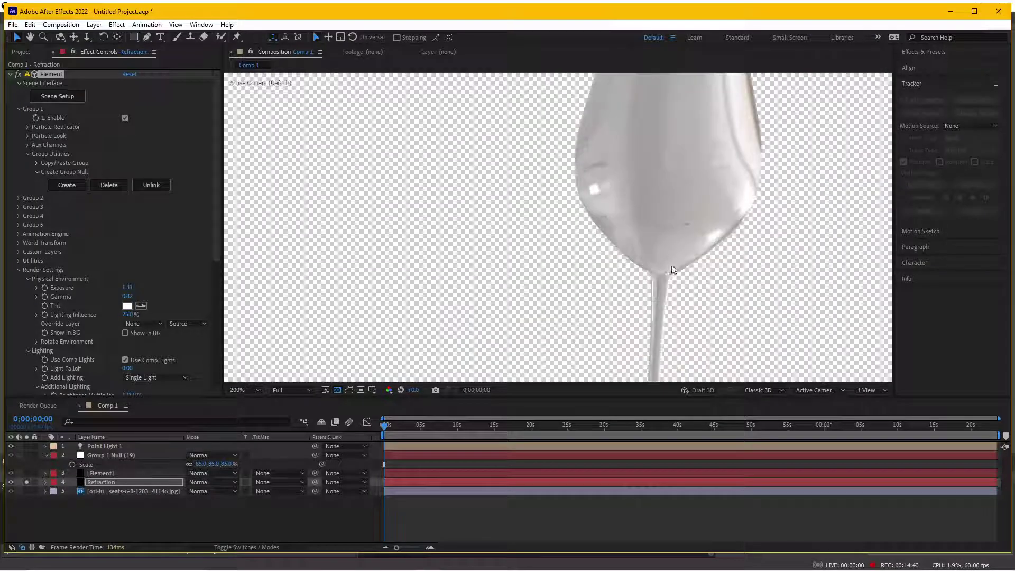
pyautogui.scroll(-2, 593, 259)
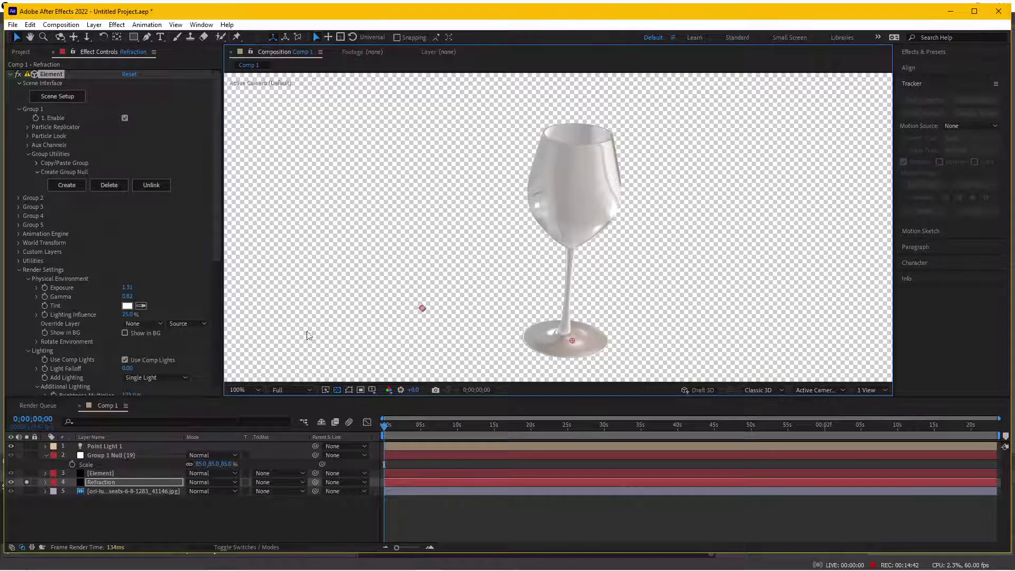
pyautogui.click(27, 482)
pyautogui.click(27, 482)
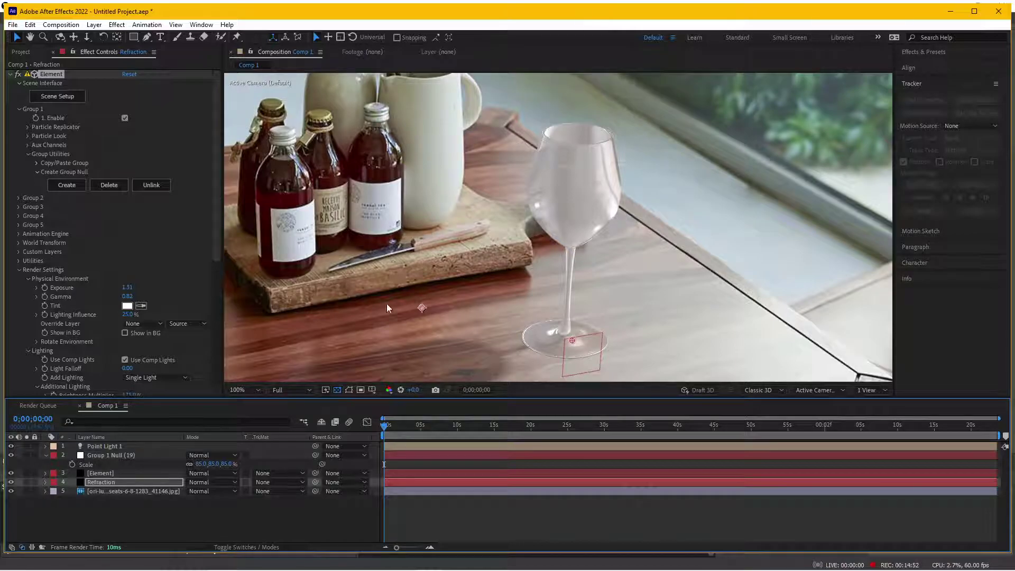
pyautogui.click(11, 482)
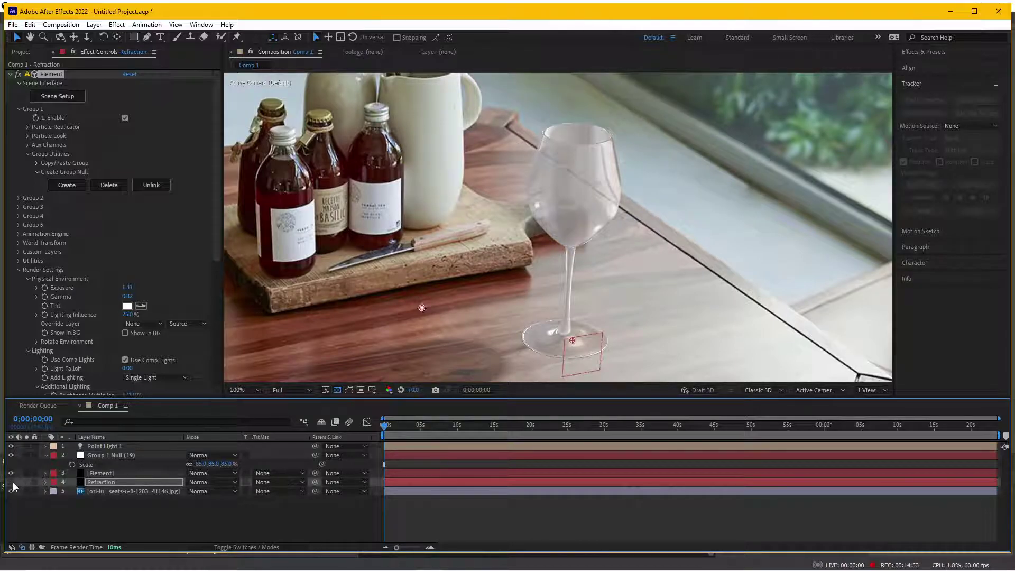
pyautogui.click(129, 492)
# Step: Create a black 1920×1080 solid named 'Displacement map'
pyautogui.hotkey('ctrl', 'y')
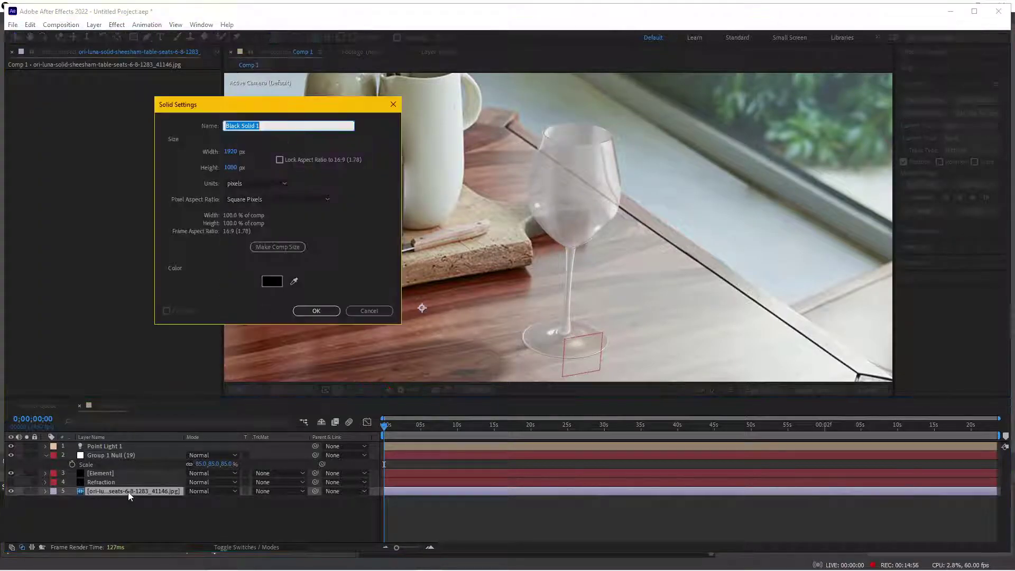
pyautogui.write('Displacement map')
pyautogui.press('Return')
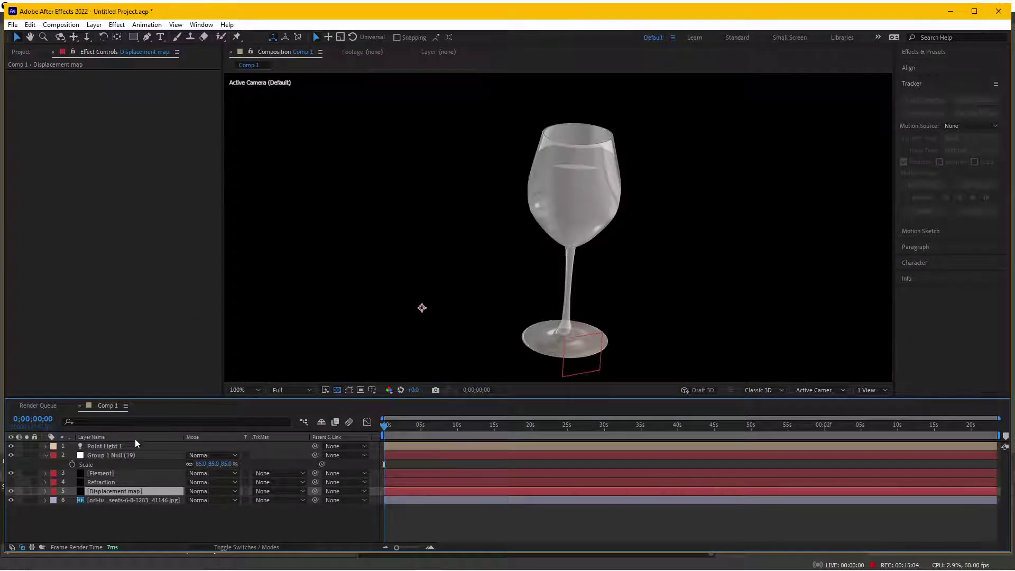
# Step: Solo the Displacement map layer and zoom the viewer to 50%
pyautogui.click(27, 492)
pyautogui.press(',')
pyautogui.press(',')
pyautogui.press(',')
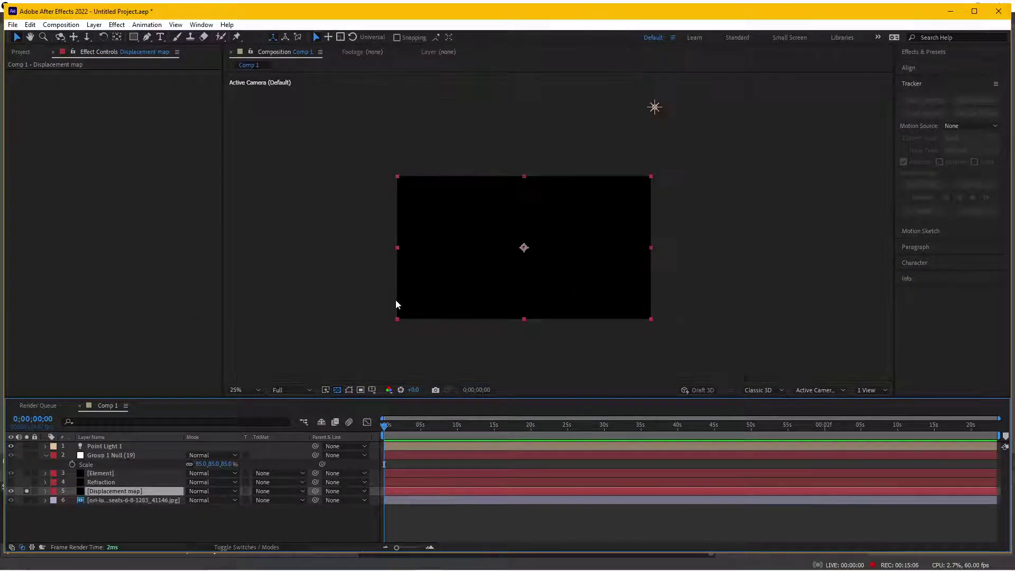
pyautogui.moveTo(396, 299); pyautogui.dragTo(423, 274)
pyautogui.press('.')
pyautogui.press('.')
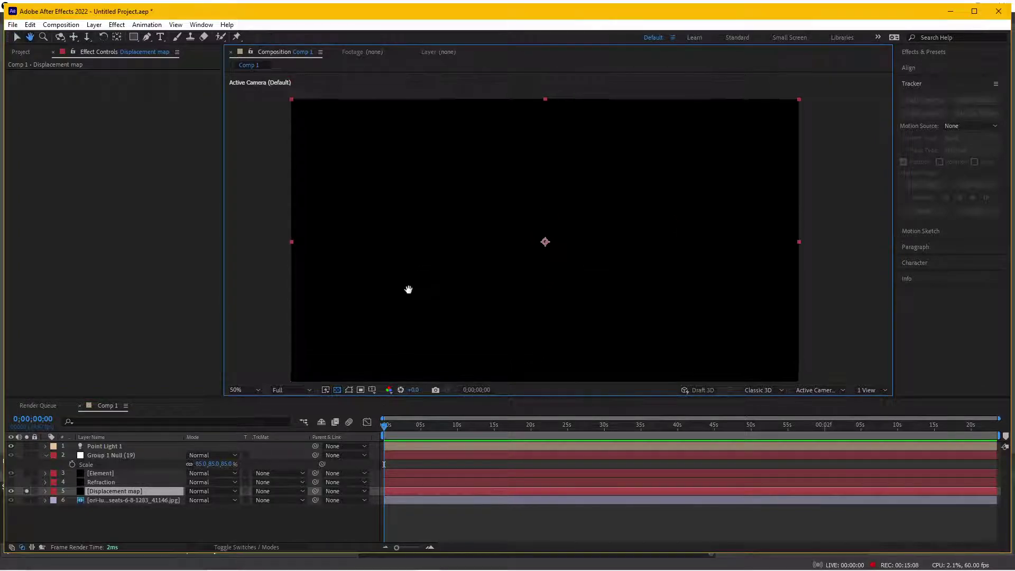
# Step: Apply Turbulent Noise to the solid with Swirly fractal type and complexity lowered to 1.1
pyautogui.click(118, 27)
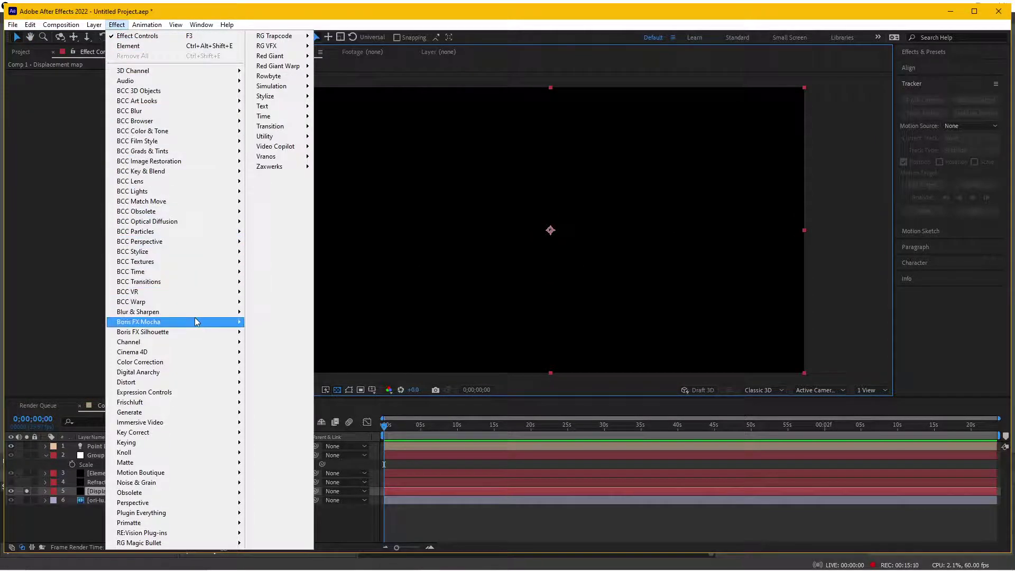
pyautogui.moveTo(179, 424)
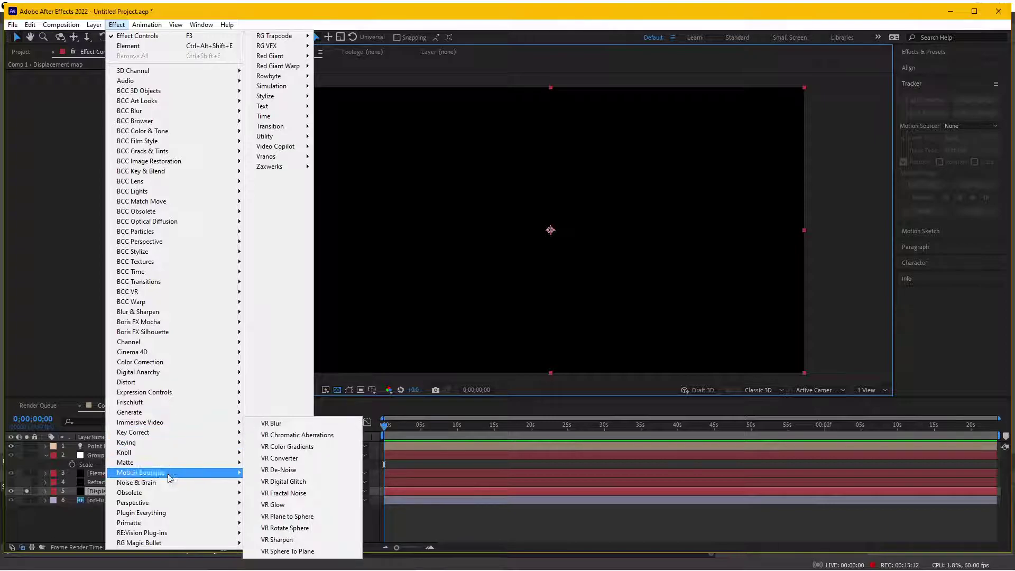
pyautogui.moveTo(172, 485)
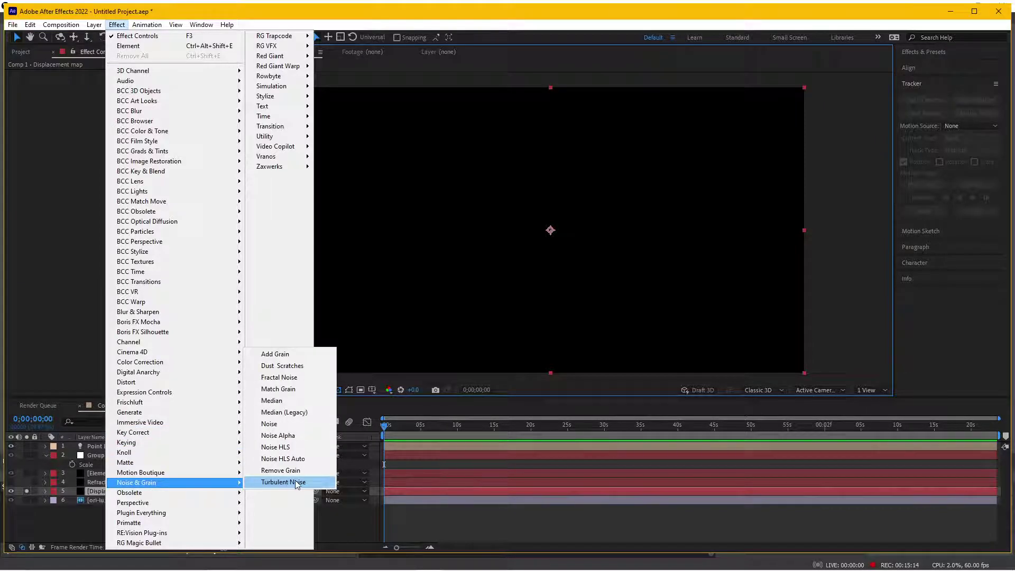
pyautogui.click(296, 483)
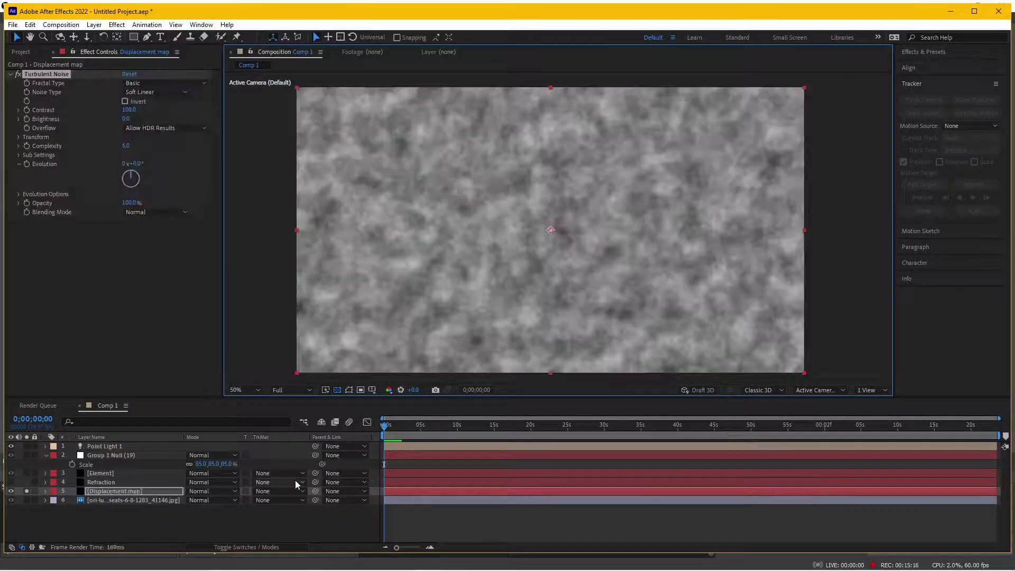
pyautogui.click(150, 83)
pyautogui.click(158, 212)
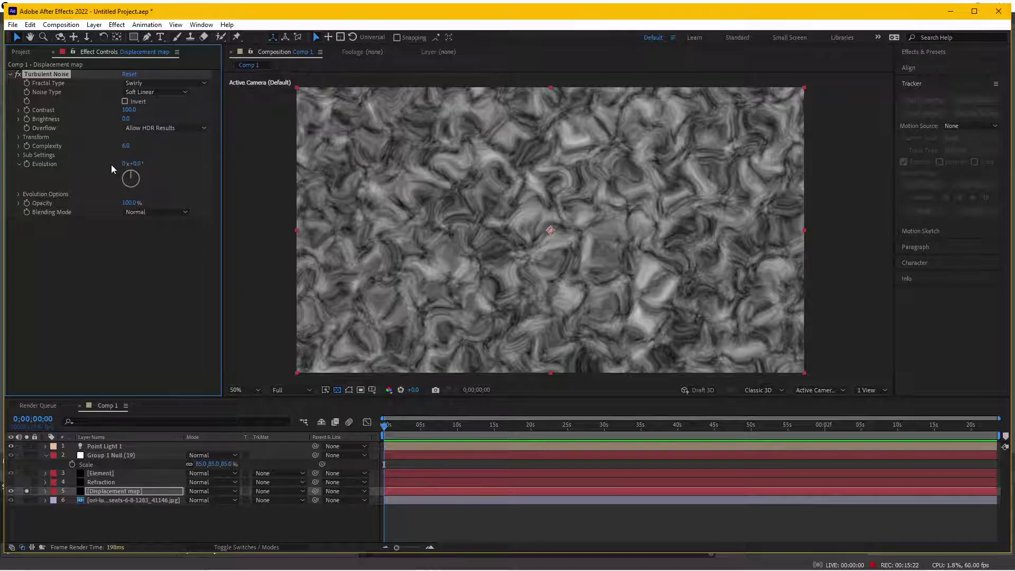
pyautogui.moveTo(125, 147); pyautogui.dragTo(52, 265)
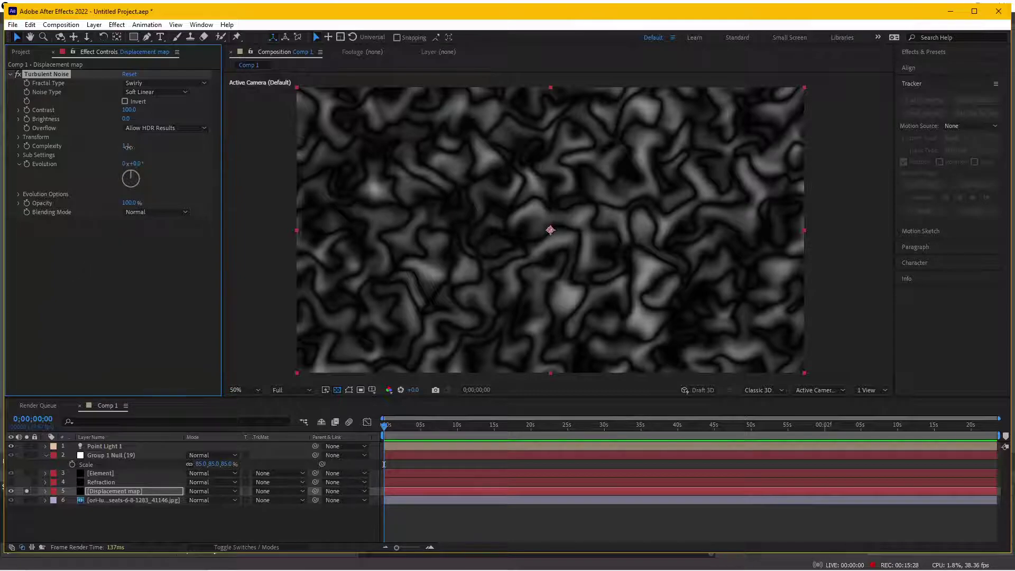
# Step: Raise the noise contrast to 239 and set the Transform scale to 125
pyautogui.click(161, 148)
pyautogui.moveTo(129, 110); pyautogui.dragTo(165, 104)
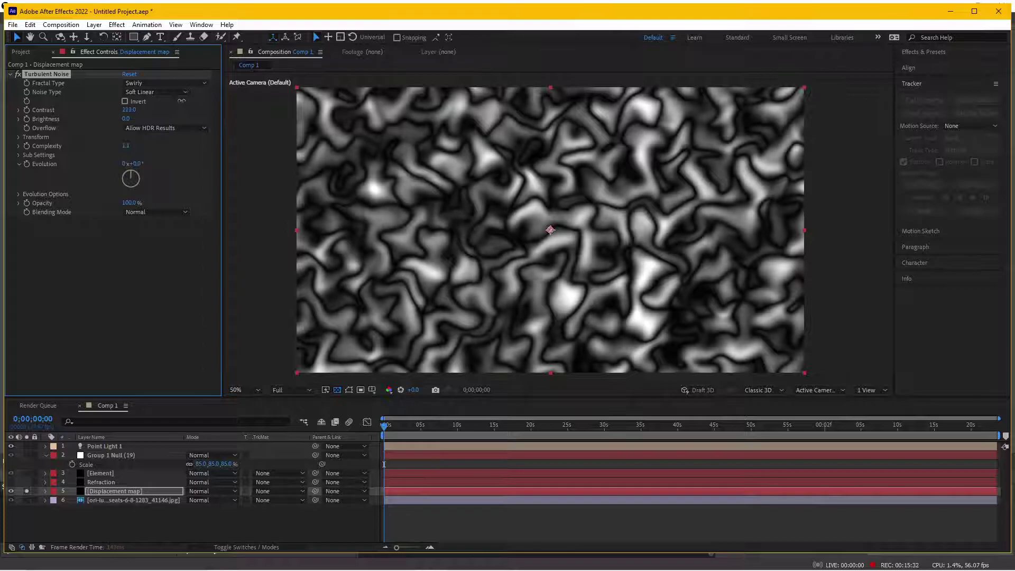
pyautogui.moveTo(165, 105); pyautogui.dragTo(197, 103)
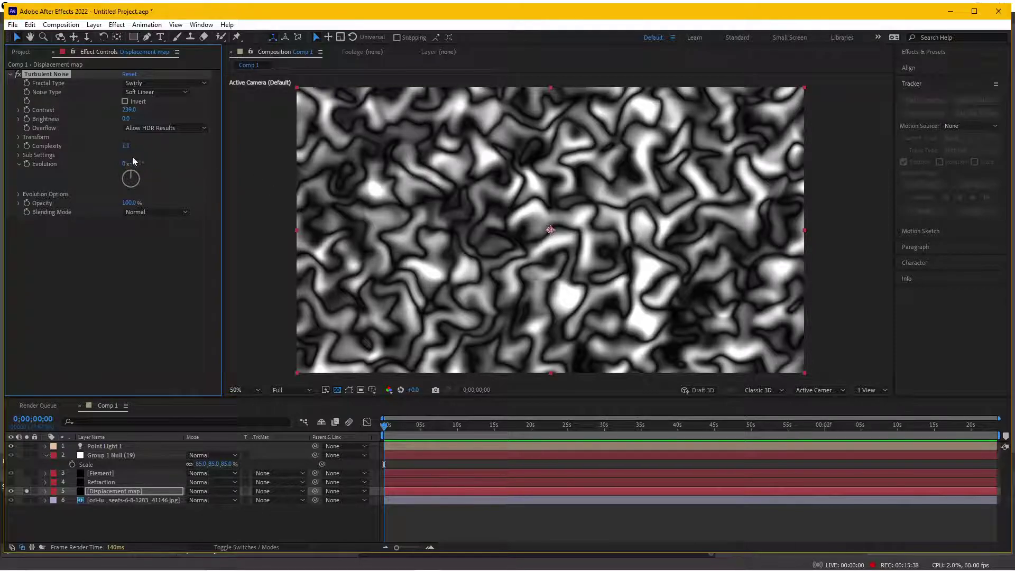
pyautogui.click(20, 138)
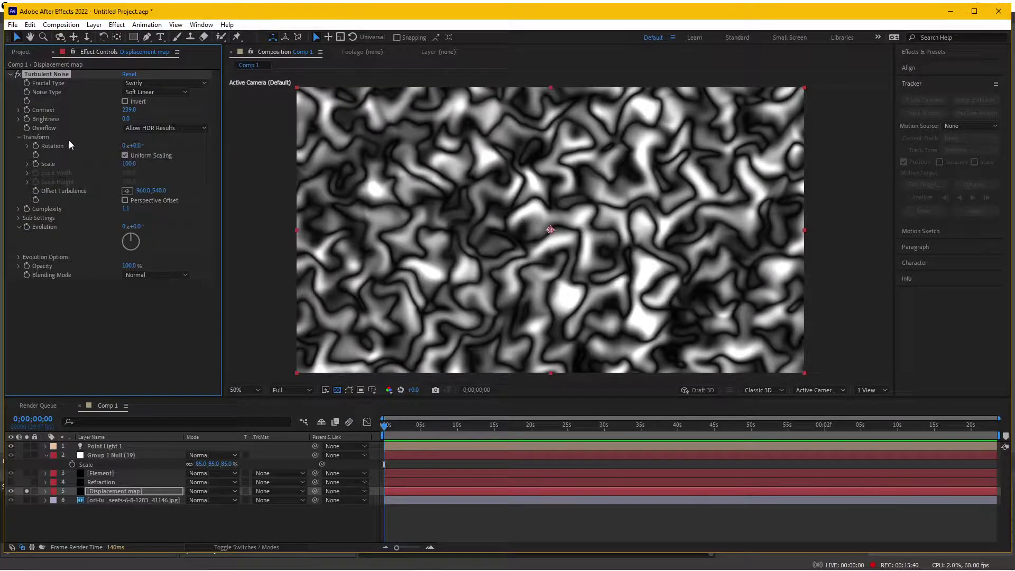
pyautogui.click(28, 164)
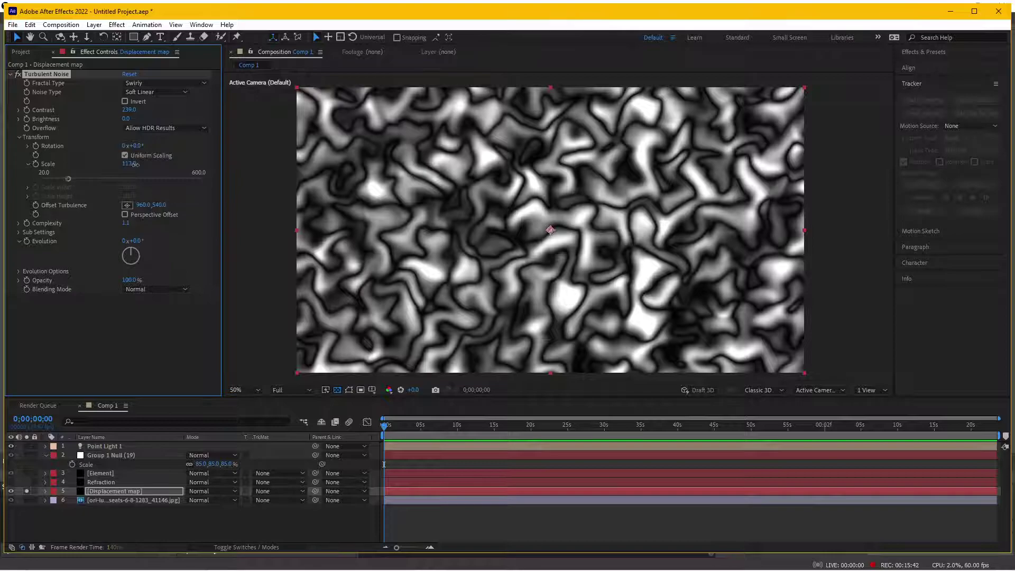
pyautogui.moveTo(129, 163); pyautogui.dragTo(141, 165)
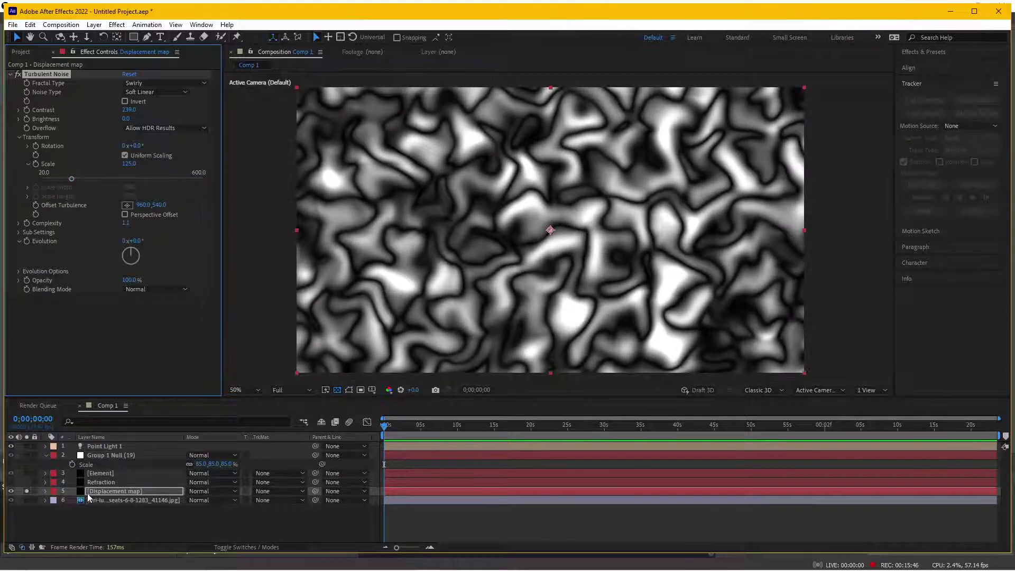
# Step: Turn off Solo and visibility on the Displacement map layer, keeping it selected
pyautogui.click(26, 491)
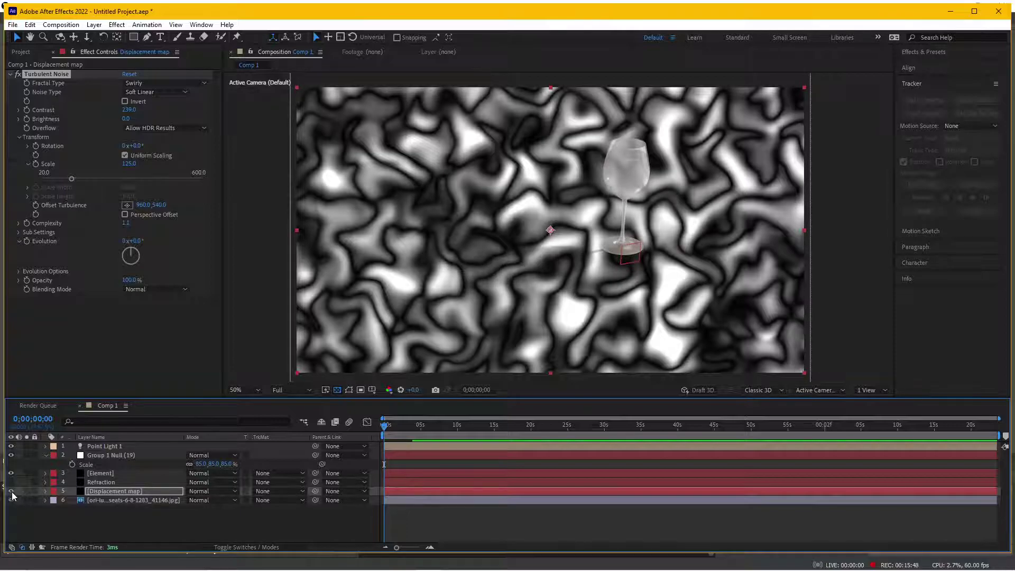
pyautogui.click(11, 492)
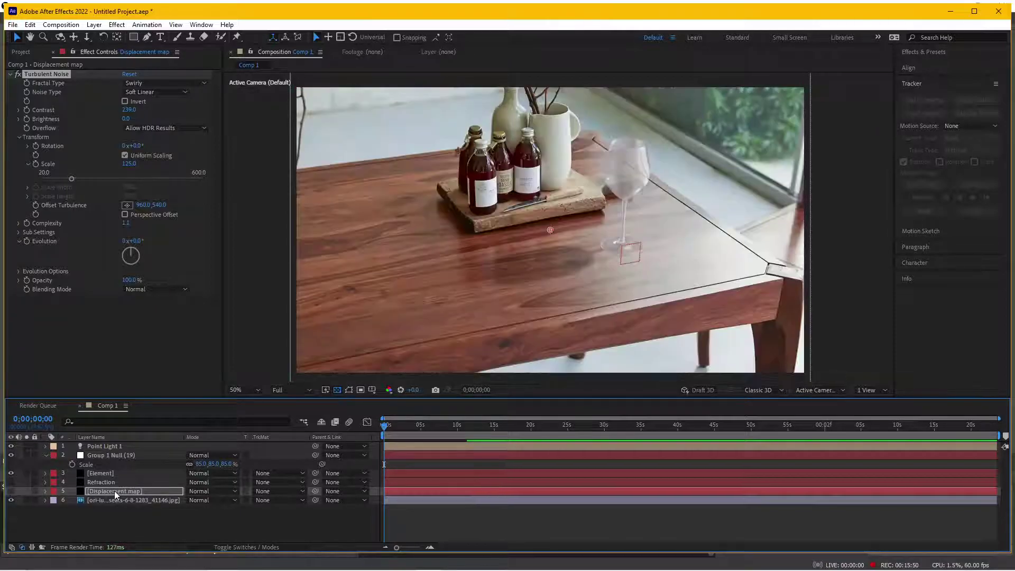
pyautogui.click(115, 490)
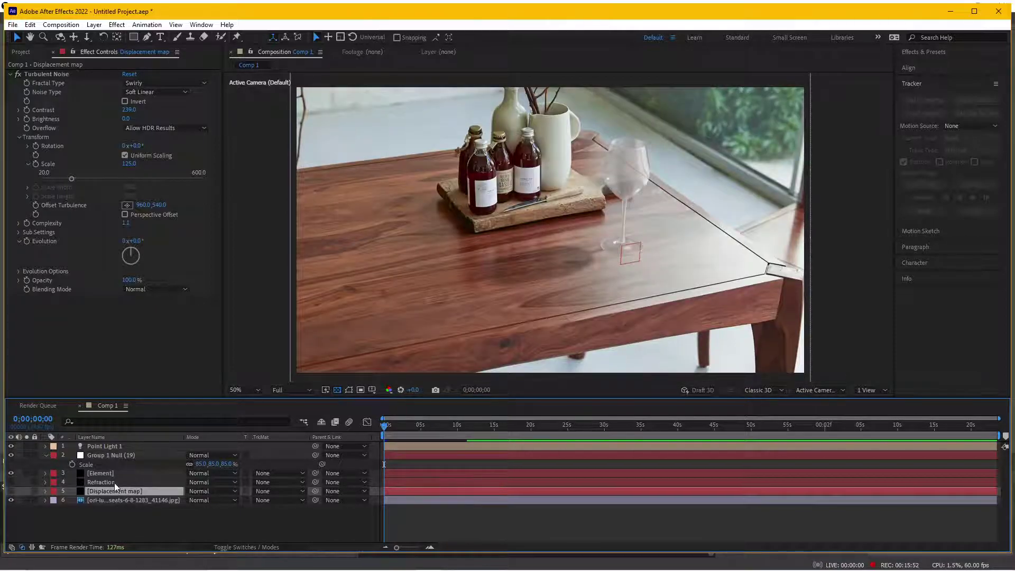
# Step: Add Adjustment Layer 1 above the Displacement map layer
pyautogui.click(94, 25)
pyautogui.moveTo(215, 37)
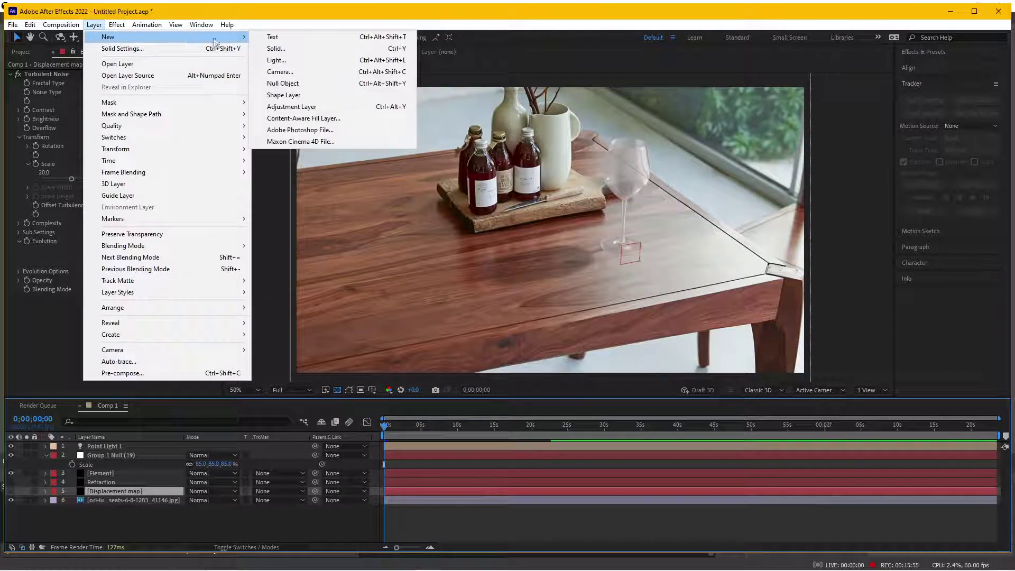
pyautogui.click(301, 105)
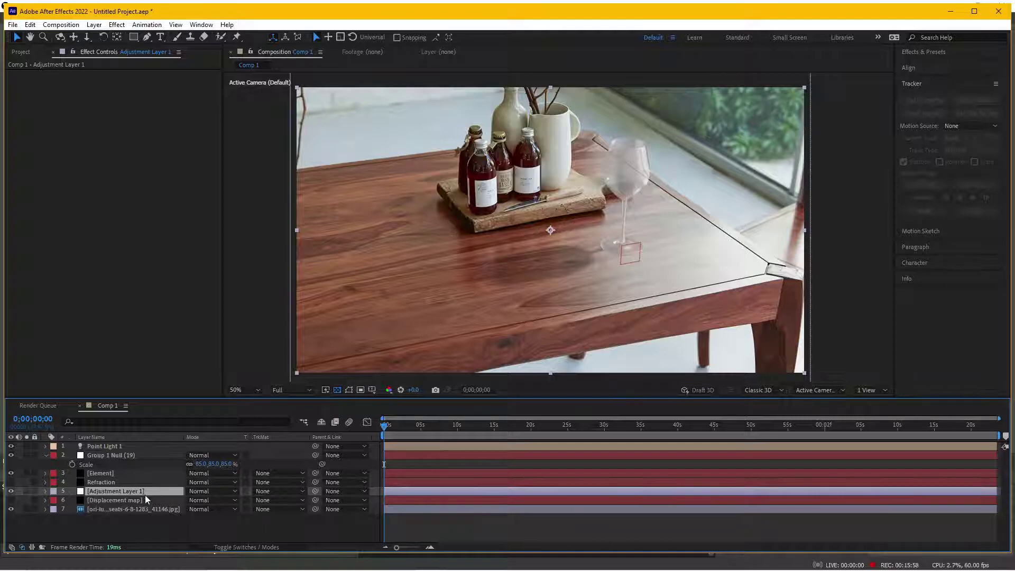
pyautogui.scroll(2, 688, 169)
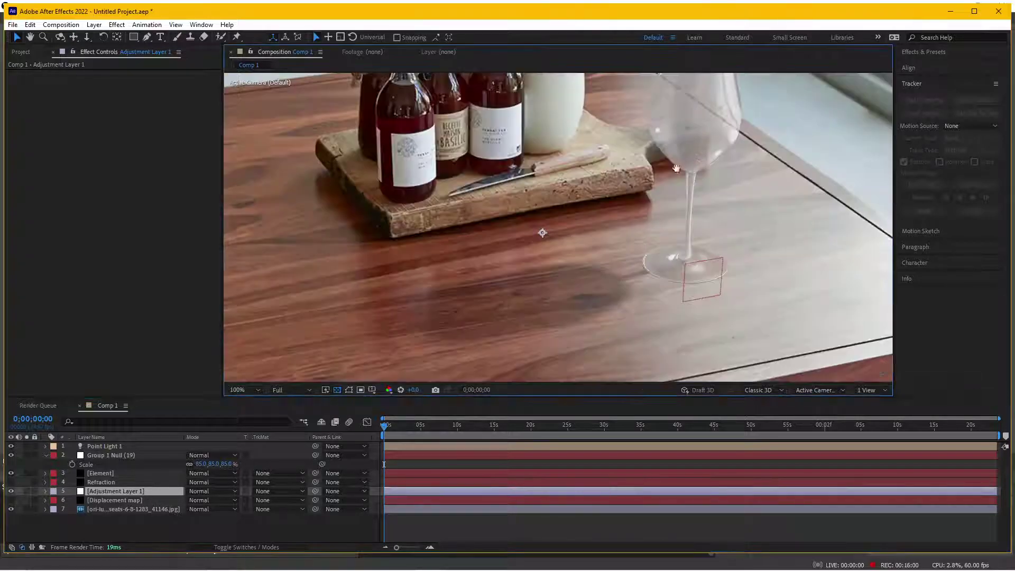
pyautogui.scroll(-2, 533, 224)
pyautogui.click(117, 25)
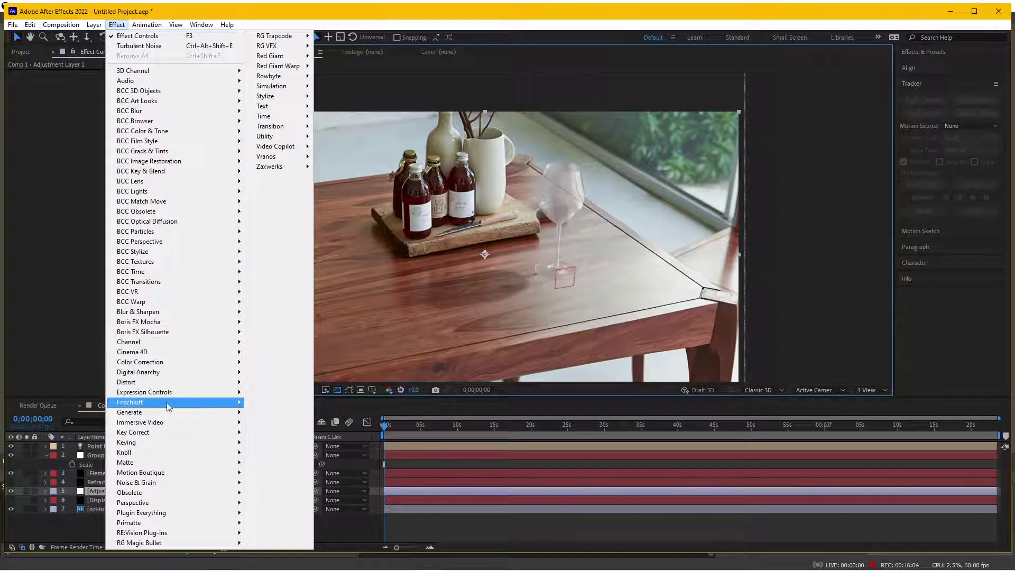
# Step: Apply Distort > Displacement Map to Adjustment Layer 1, using '6. Displacement map' as source layer
pyautogui.moveTo(166, 381)
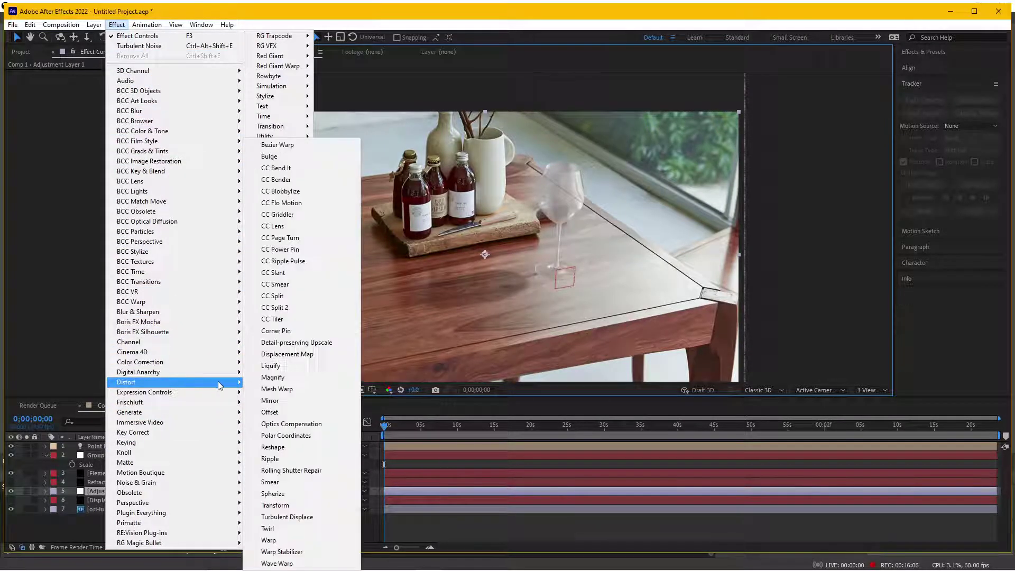
pyautogui.click(300, 354)
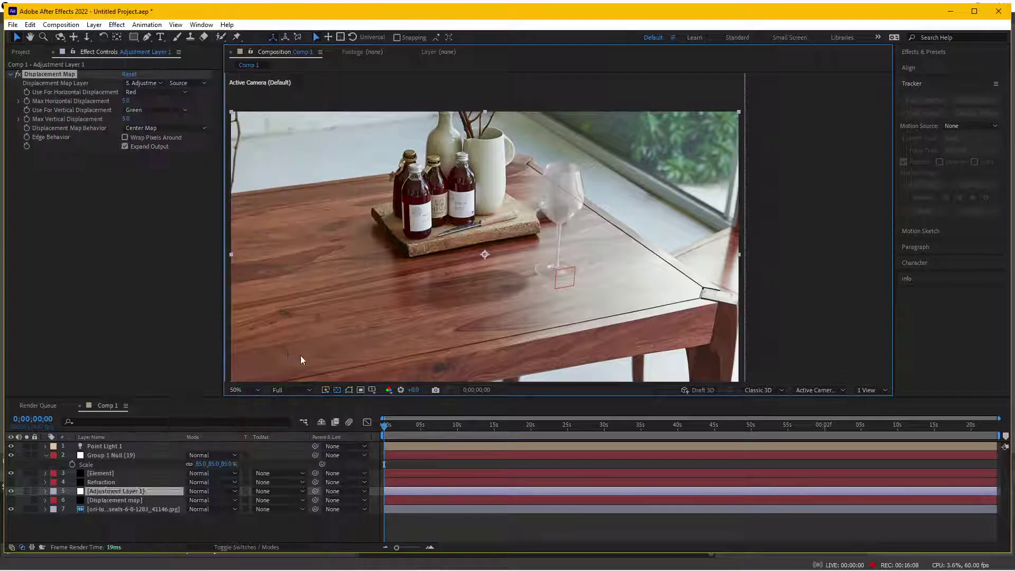
pyautogui.click(165, 110)
pyautogui.click(58, 75)
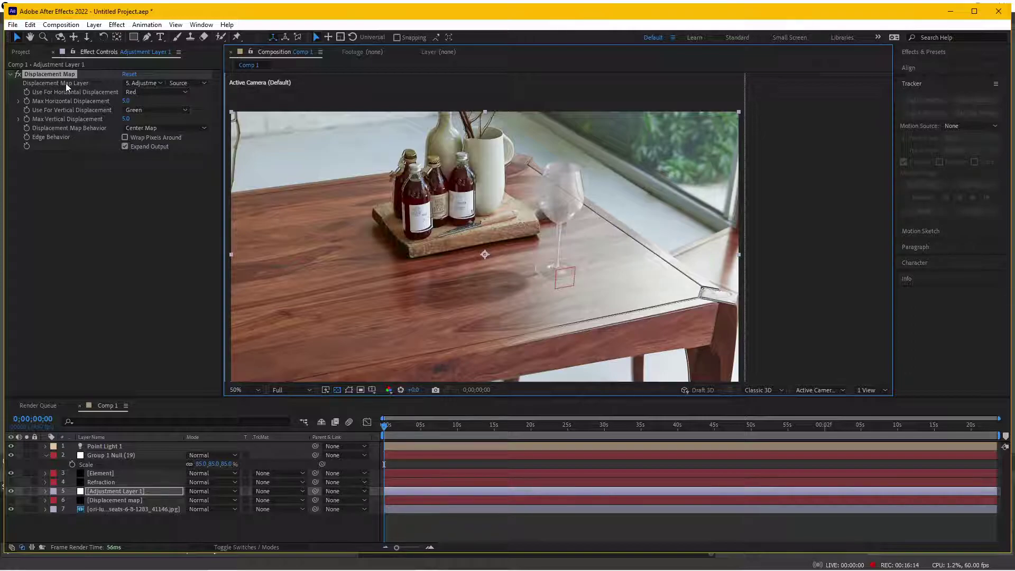
pyautogui.click(151, 85)
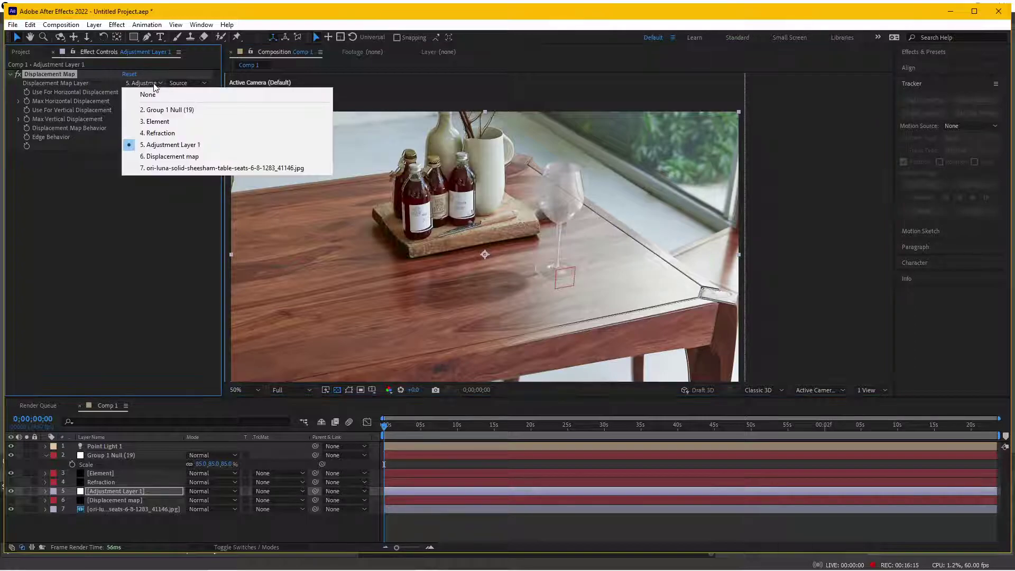
pyautogui.click(172, 157)
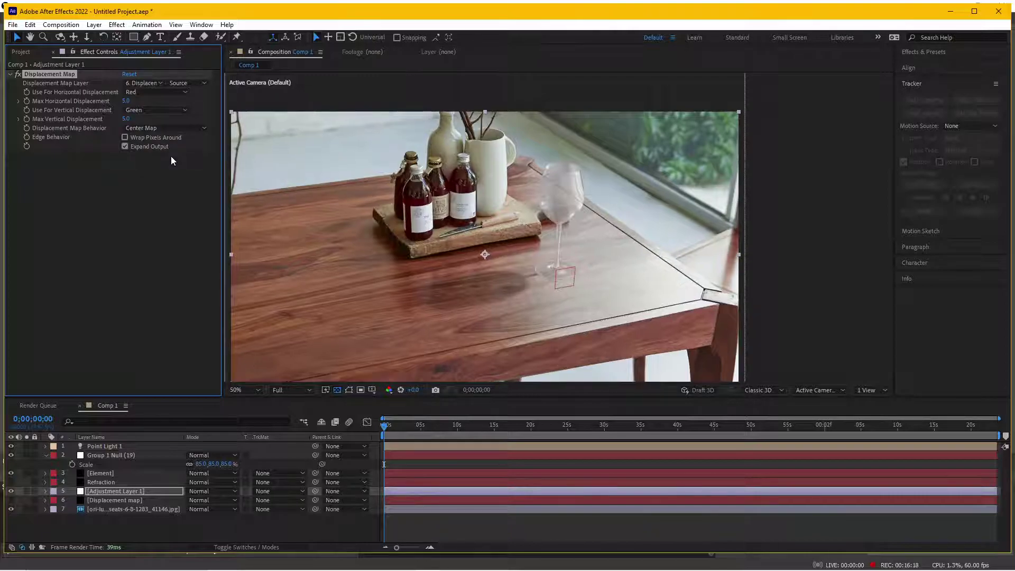
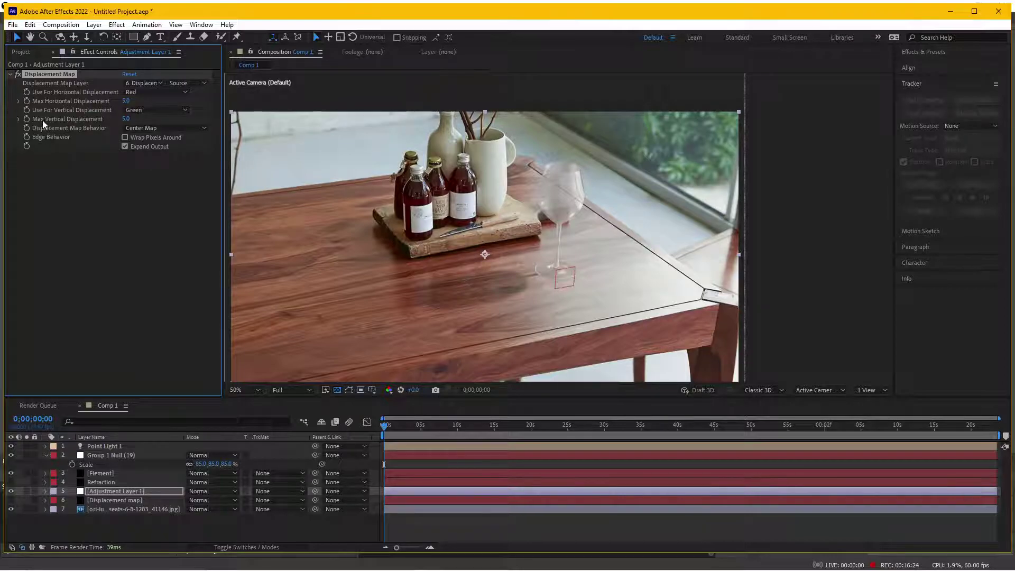
# Step: Raise the Displacement Map's Max Horizontal and Max Vertical Displacement to 22.0 on Adjustment Layer 1
pyautogui.moveTo(132, 102); pyautogui.dragTo(134, 118)
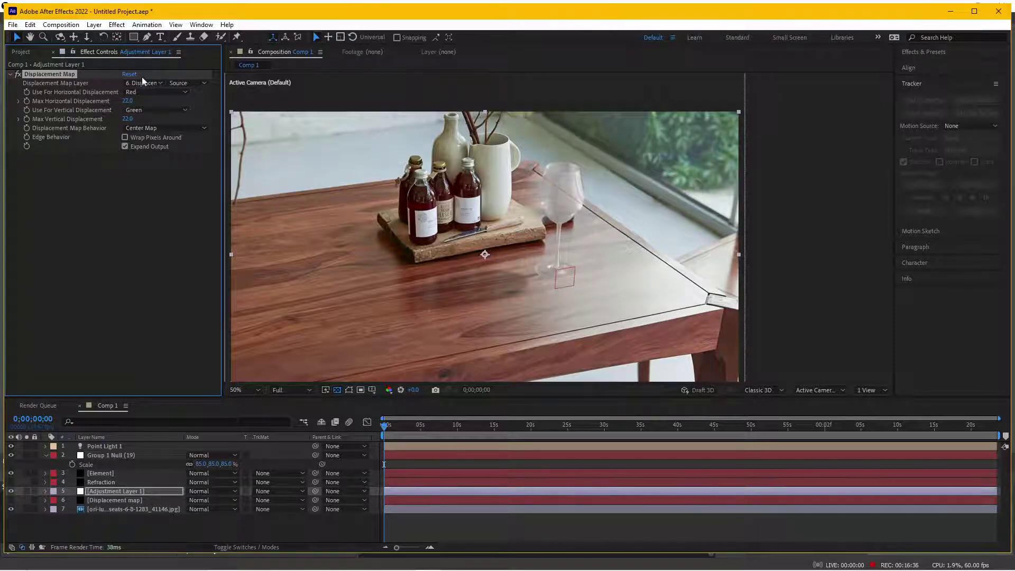
pyautogui.click(111, 499)
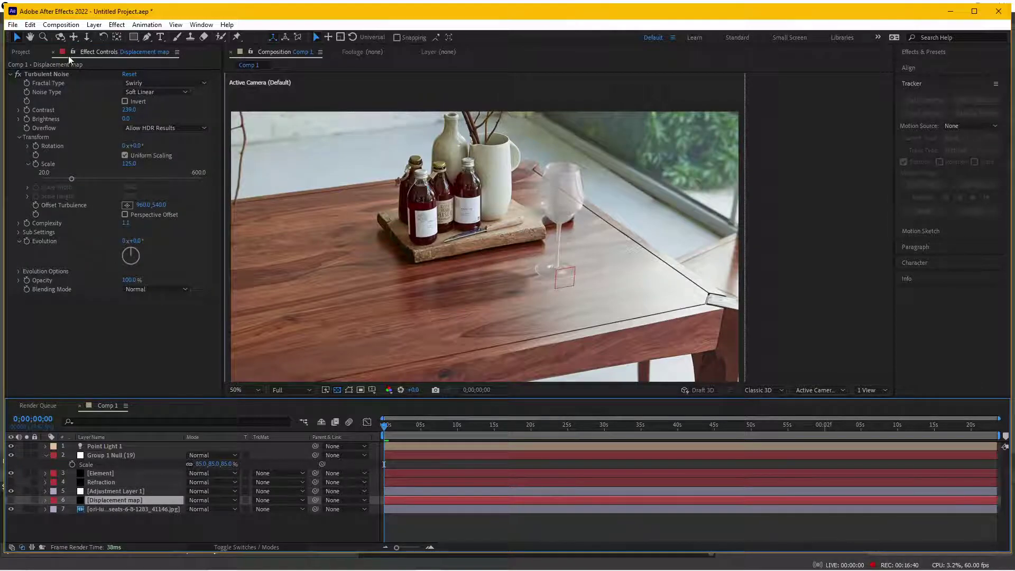
pyautogui.click(129, 492)
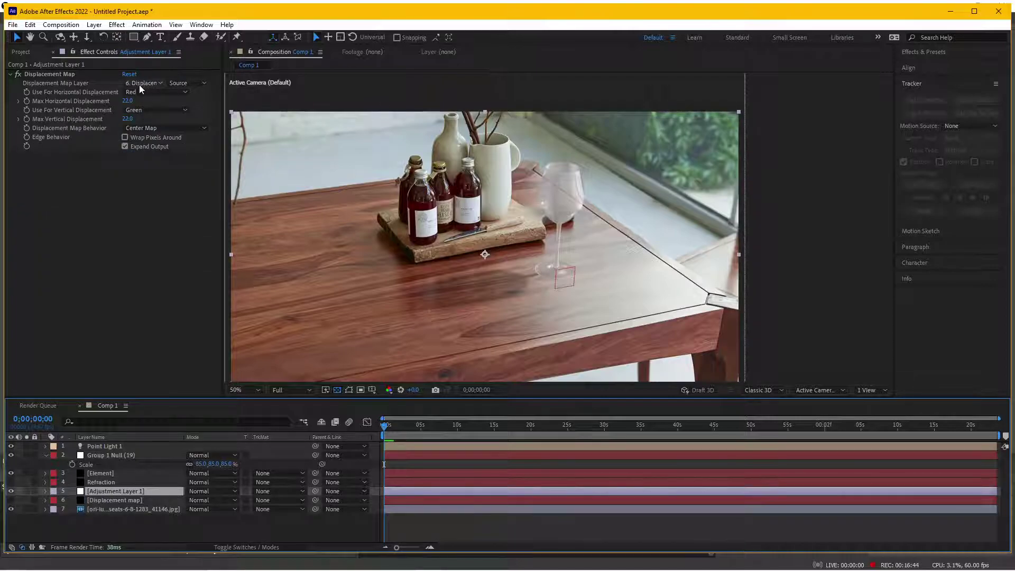
# Step: Set the displacement map source to Effects & Masks and toggle the effect off and on to compare
pyautogui.click(186, 83)
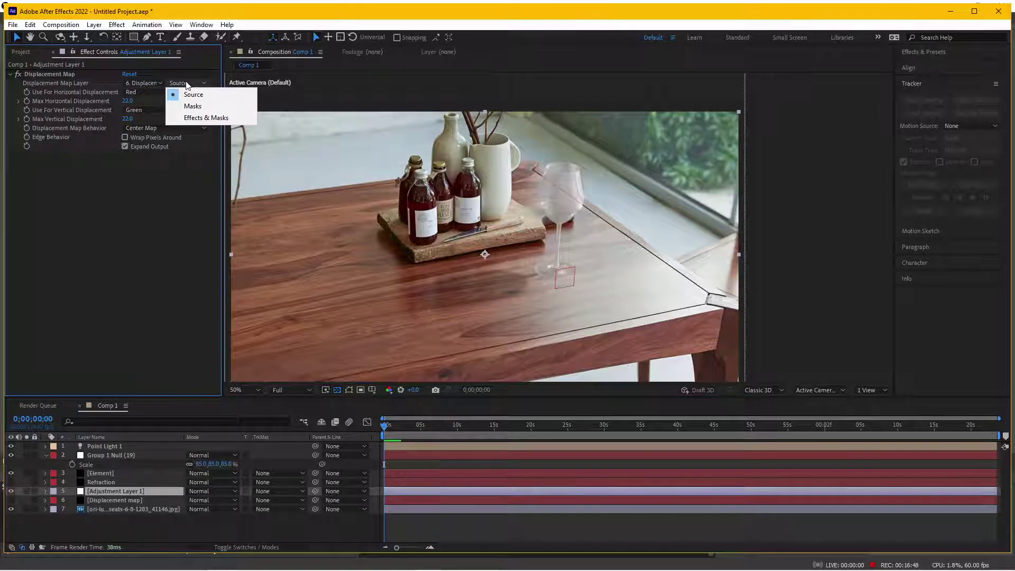
pyautogui.click(193, 119)
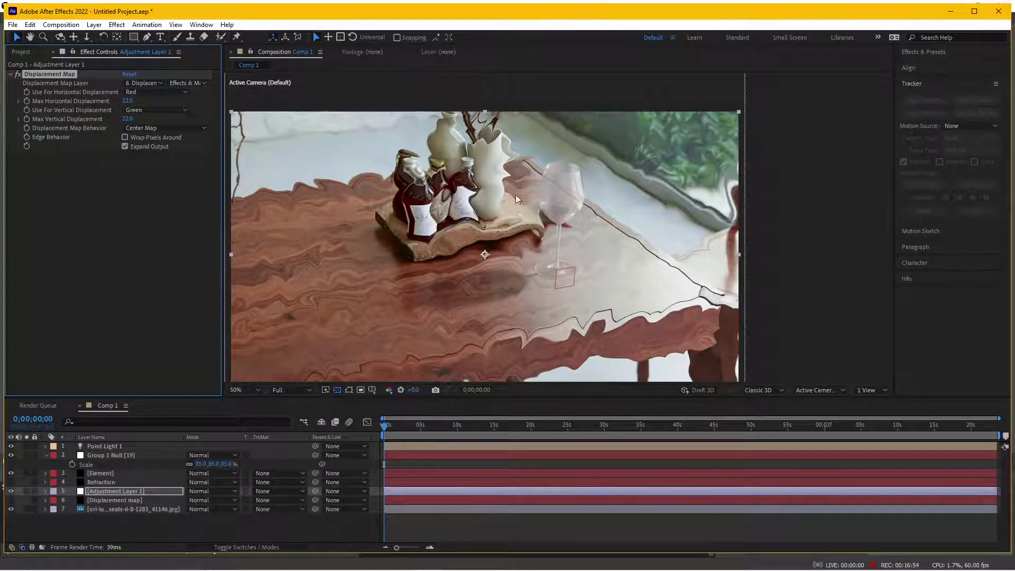
pyautogui.scroll(2, 512, 239)
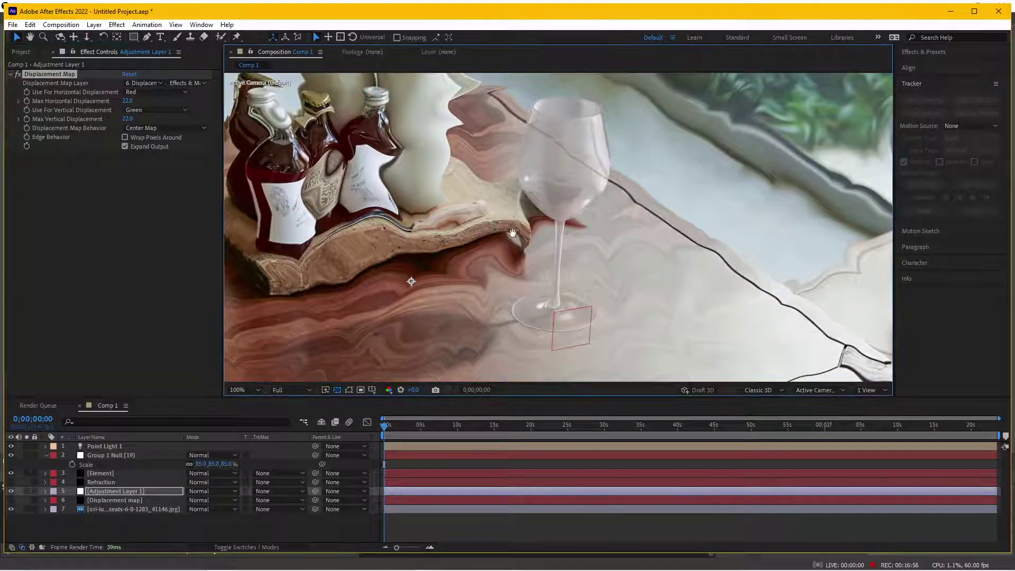
pyautogui.moveTo(513, 233); pyautogui.dragTo(491, 249)
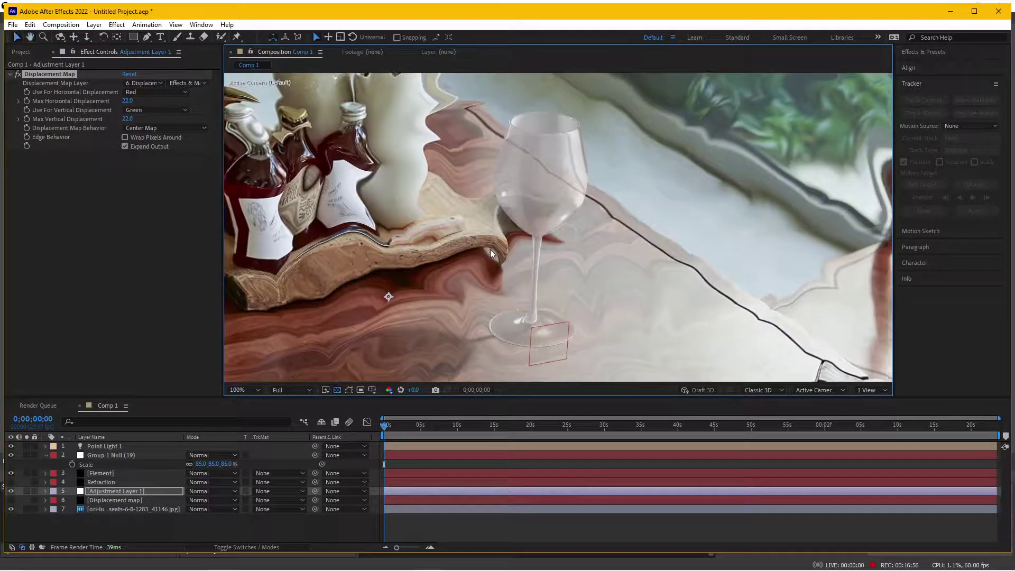
pyautogui.click(17, 74)
pyautogui.click(18, 74)
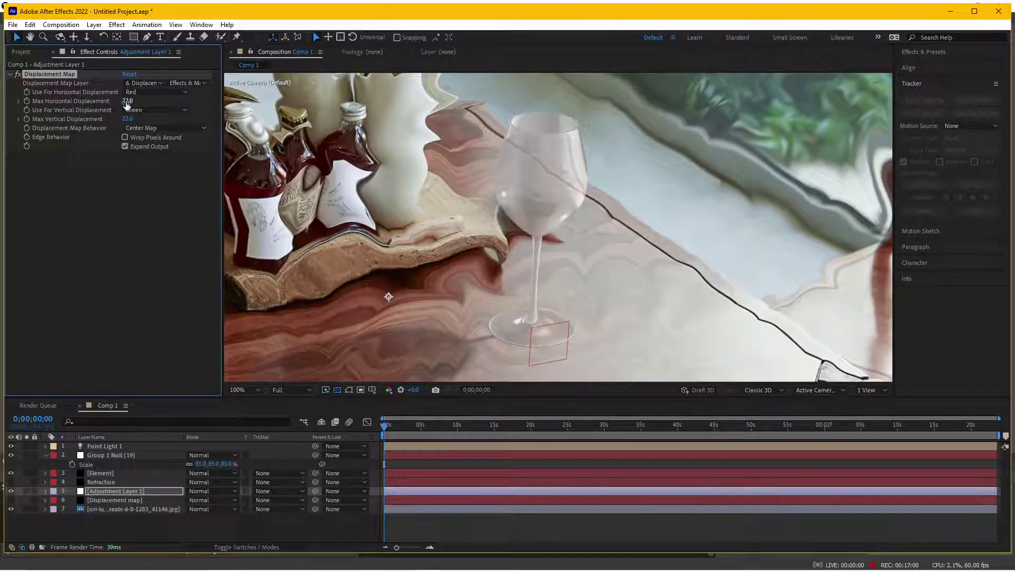
# Step: Raise Max Horizontal Displacement to 31.0
pyautogui.moveTo(127, 101); pyautogui.dragTo(136, 108)
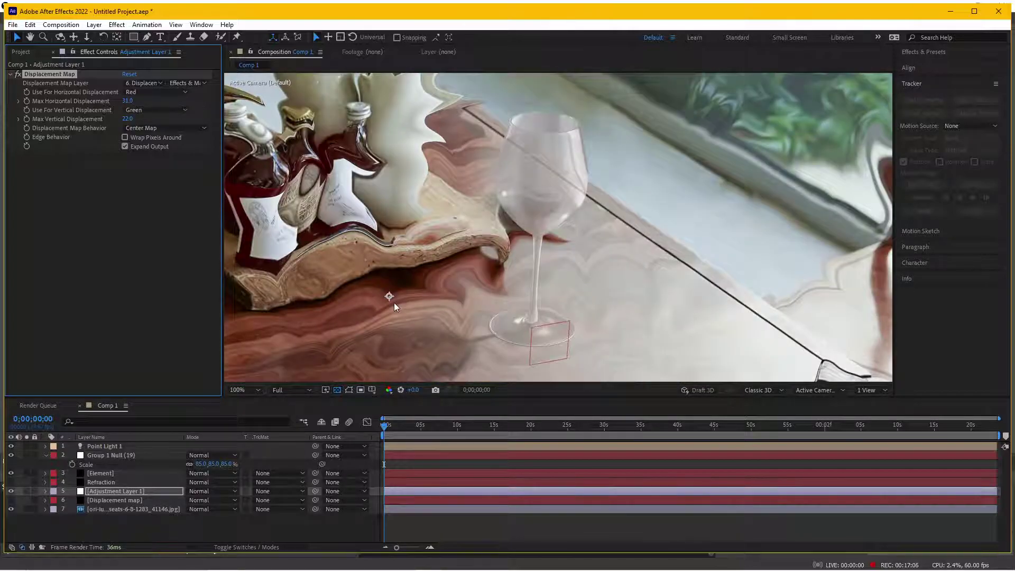
pyautogui.scroll(-2, 387, 302)
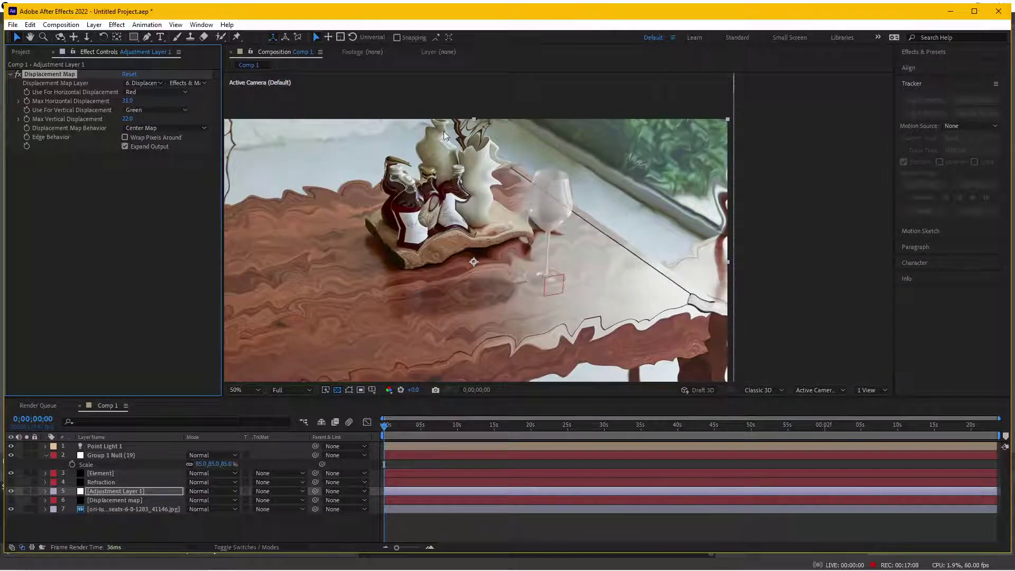
pyautogui.scroll(2, 454, 303)
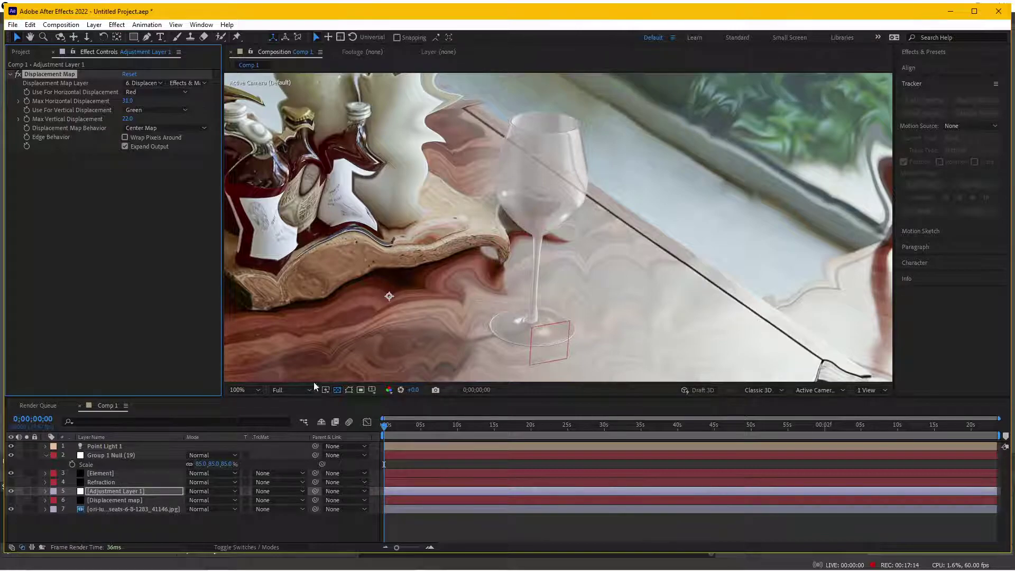
# Step: Solo the Refraction layer briefly to inspect it, then reselect Adjustment Layer 1
pyautogui.click(96, 482)
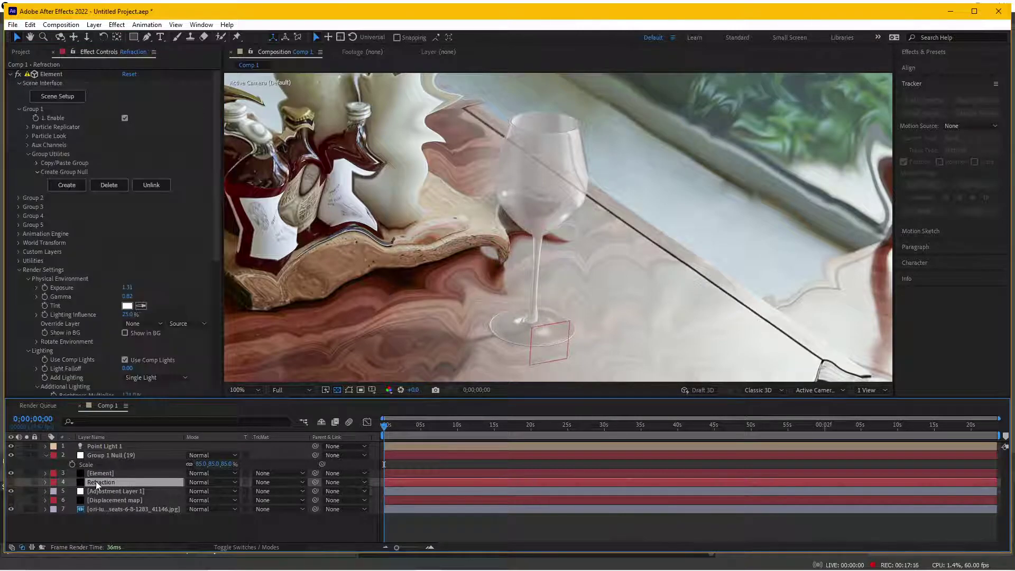
pyautogui.click(27, 482)
pyautogui.click(26, 481)
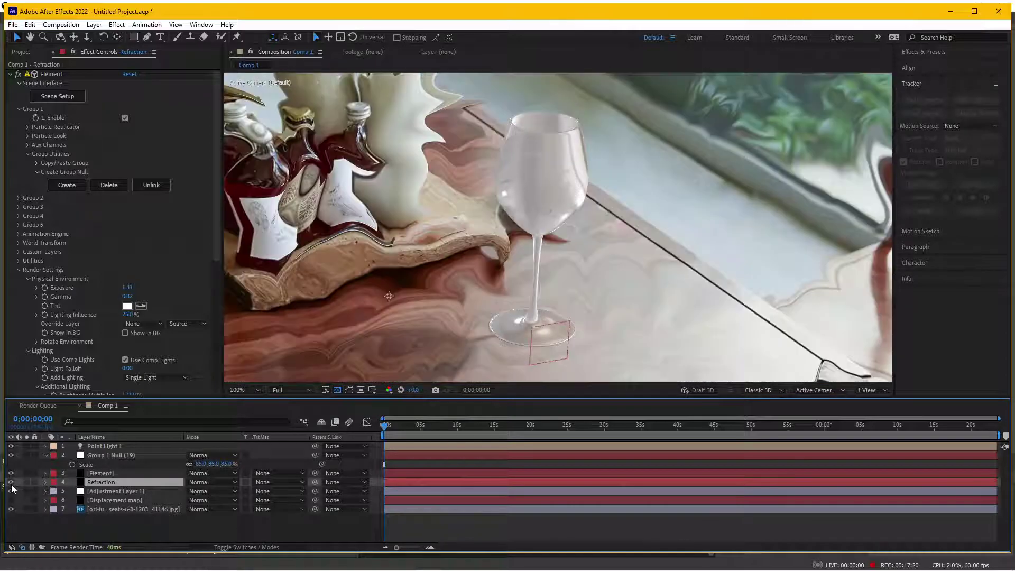
pyautogui.click(119, 490)
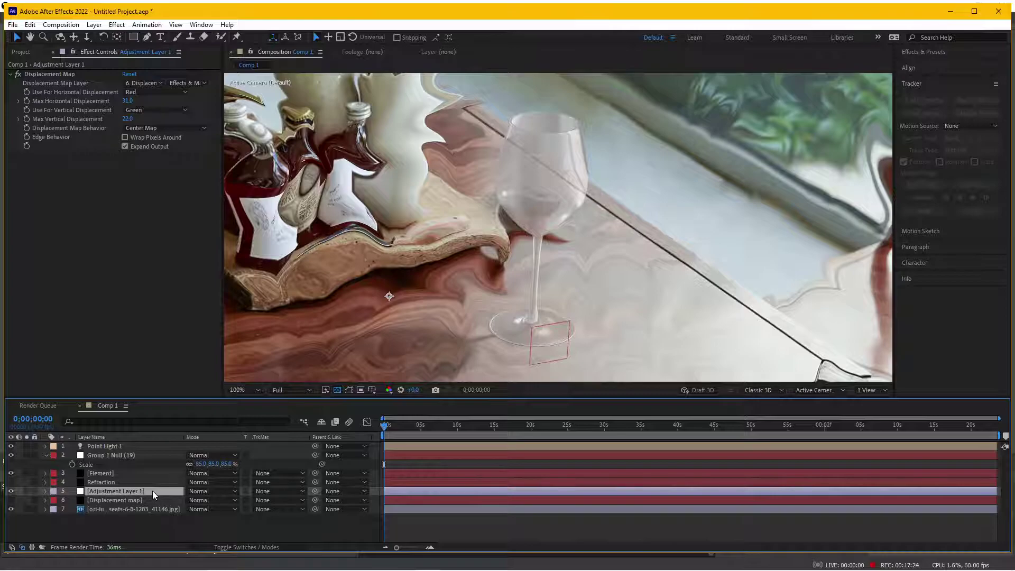
# Step: Set Adjustment Layer 1's track matte to Alpha Matte 'Refraction', then open Element's Scene Setup
pyautogui.click(273, 493)
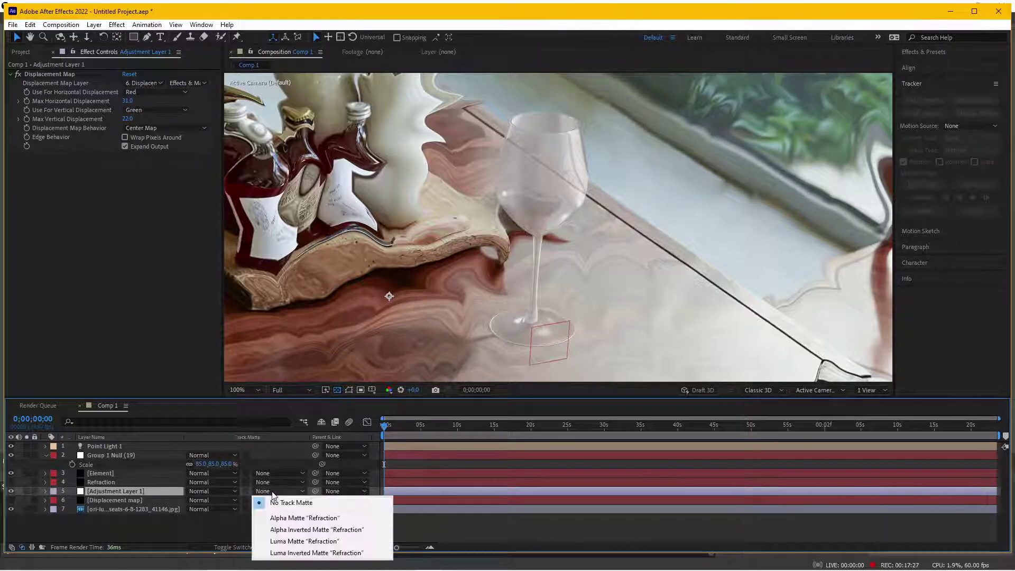
pyautogui.click(291, 519)
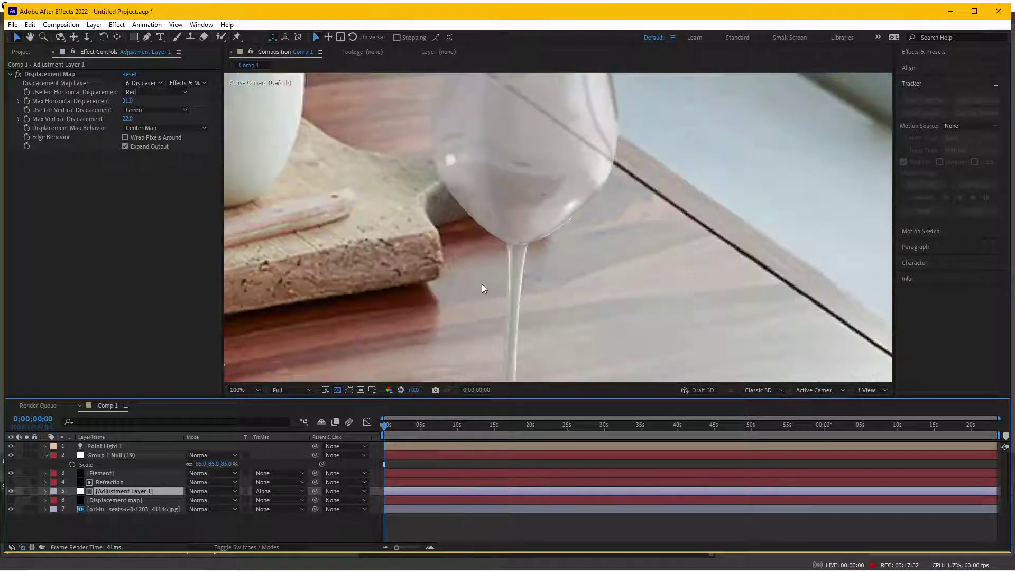
pyautogui.click(11, 491)
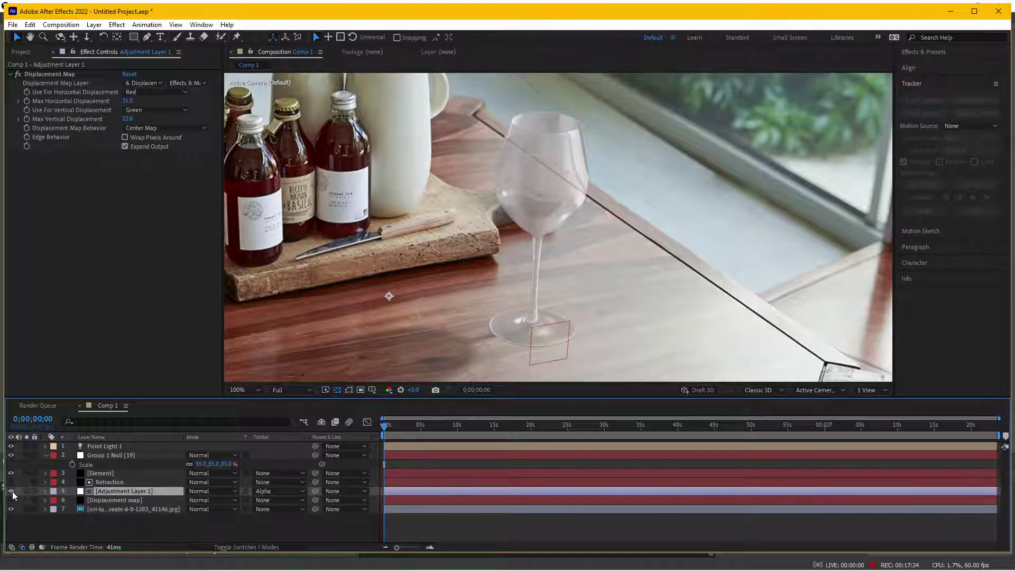
pyautogui.click(11, 491)
pyautogui.scroll(2, 512, 247)
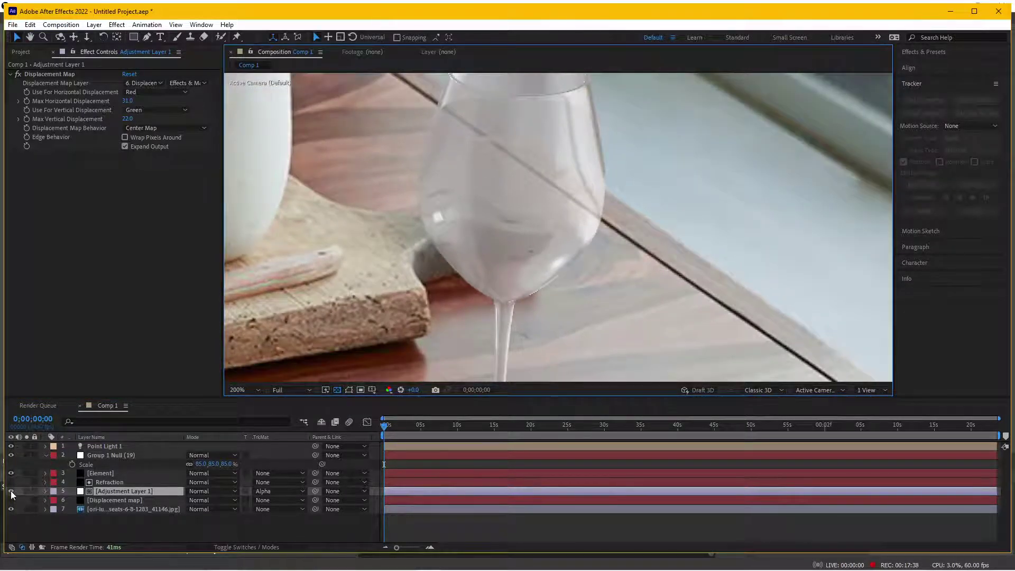
pyautogui.click(10, 490)
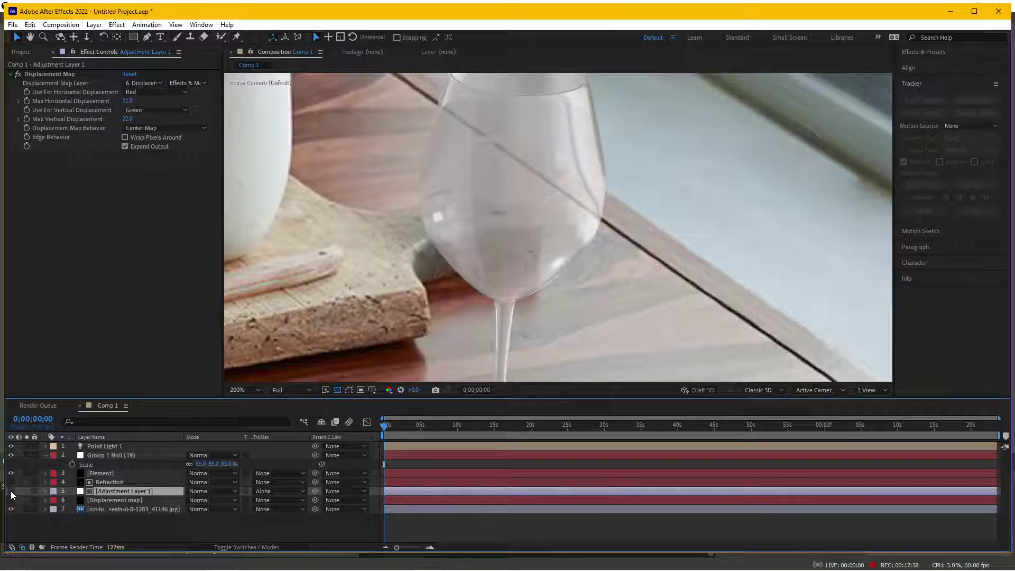
pyautogui.click(107, 474)
pyautogui.click(61, 98)
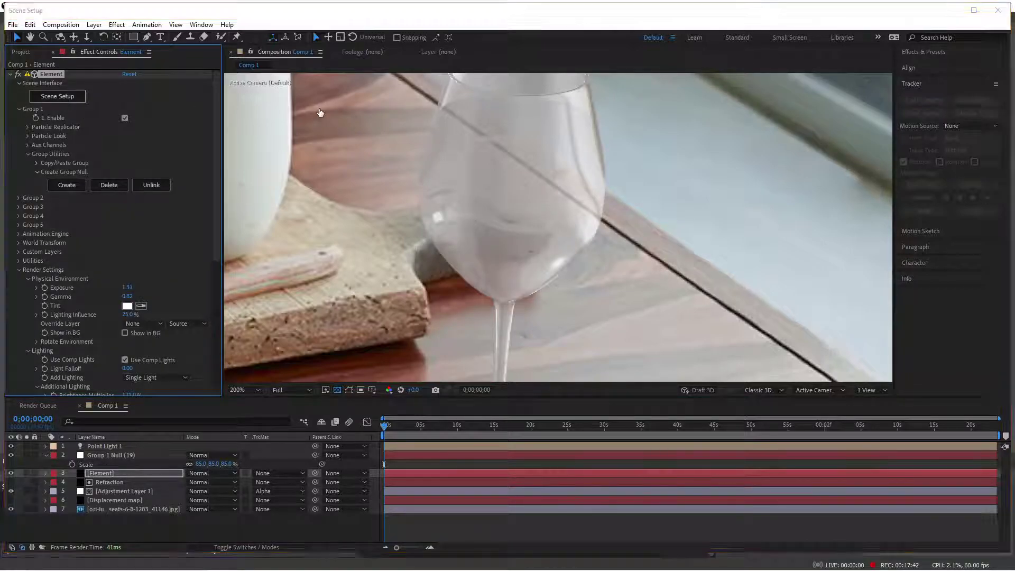
# Step: Lower the lambert2 glass material's Force Opacity from 71% to about 60% and apply
pyautogui.scroll(5, 366, 196)
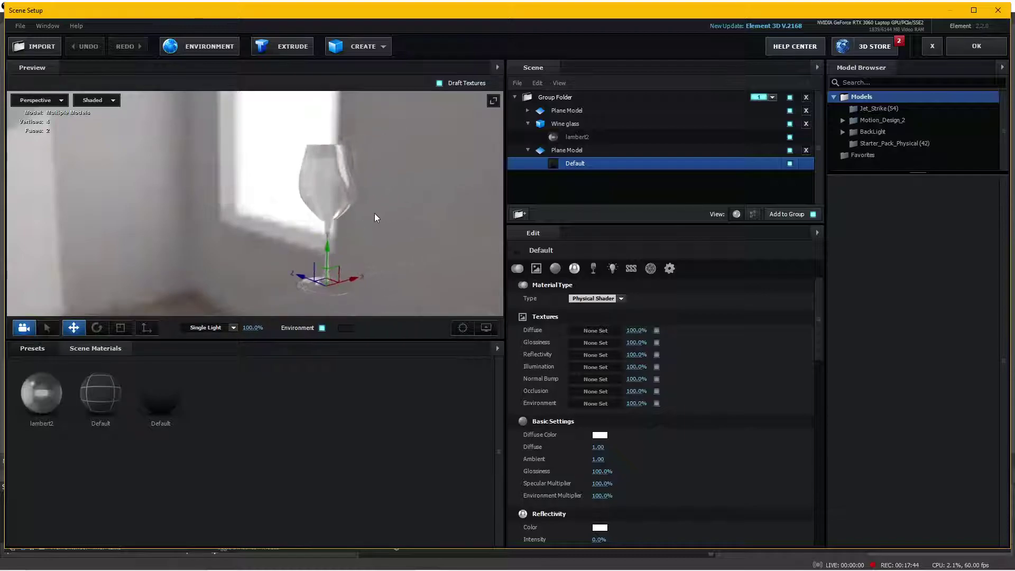
pyautogui.moveTo(817, 310); pyautogui.dragTo(820, 436)
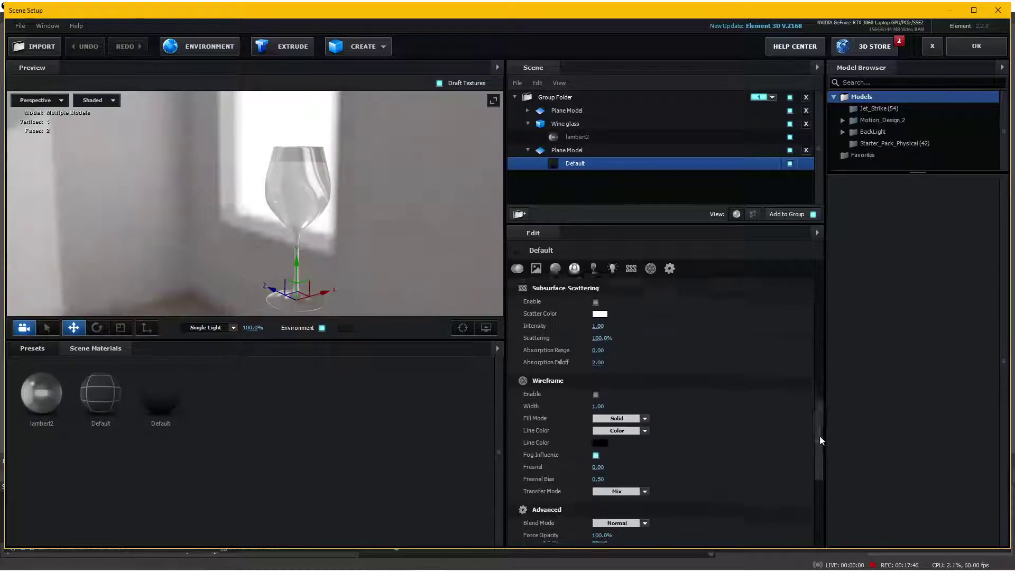
pyautogui.click(578, 137)
pyautogui.scroll(-5, 820, 457)
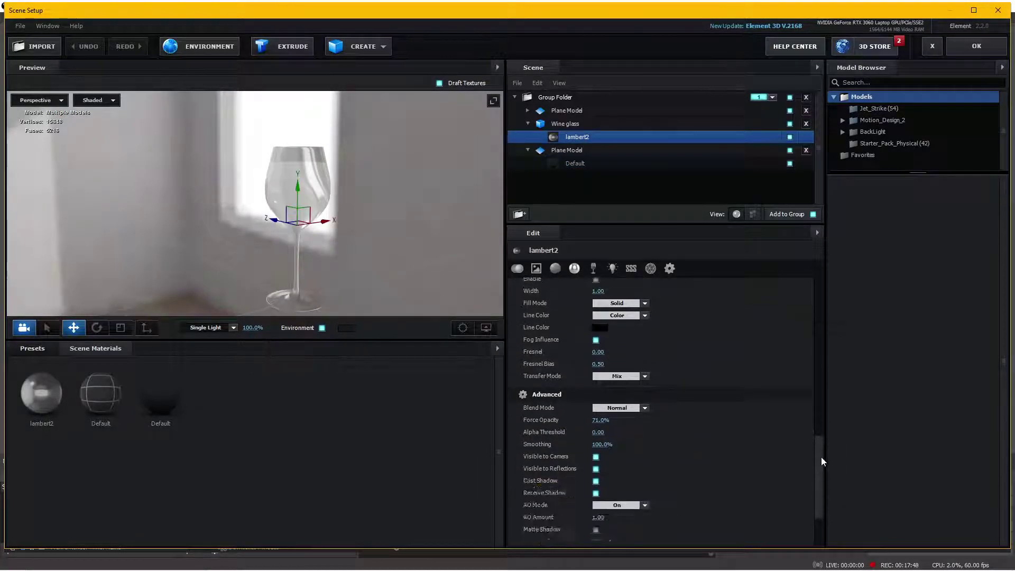
pyautogui.moveTo(596, 338); pyautogui.dragTo(571, 339)
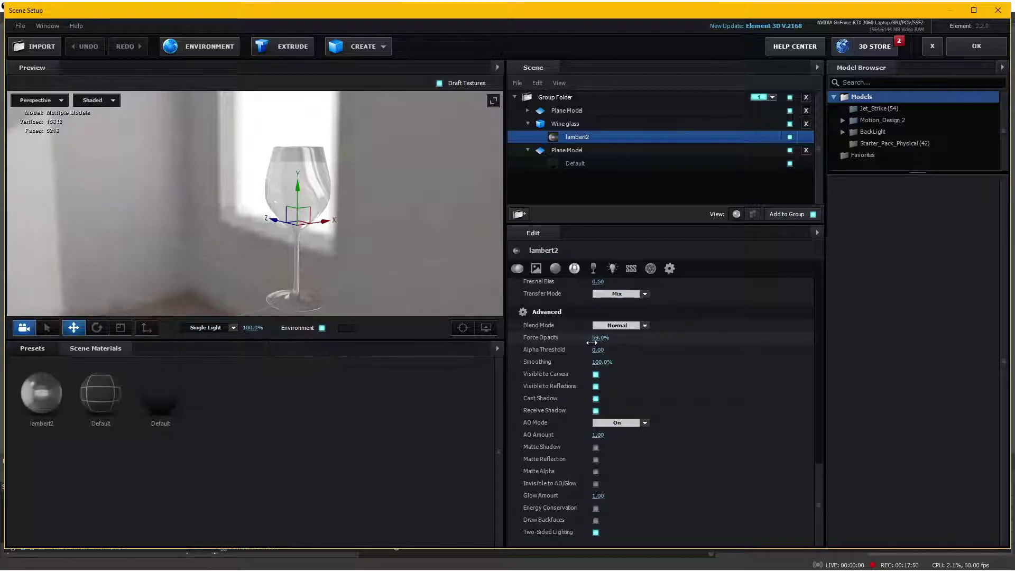
pyautogui.click(966, 40)
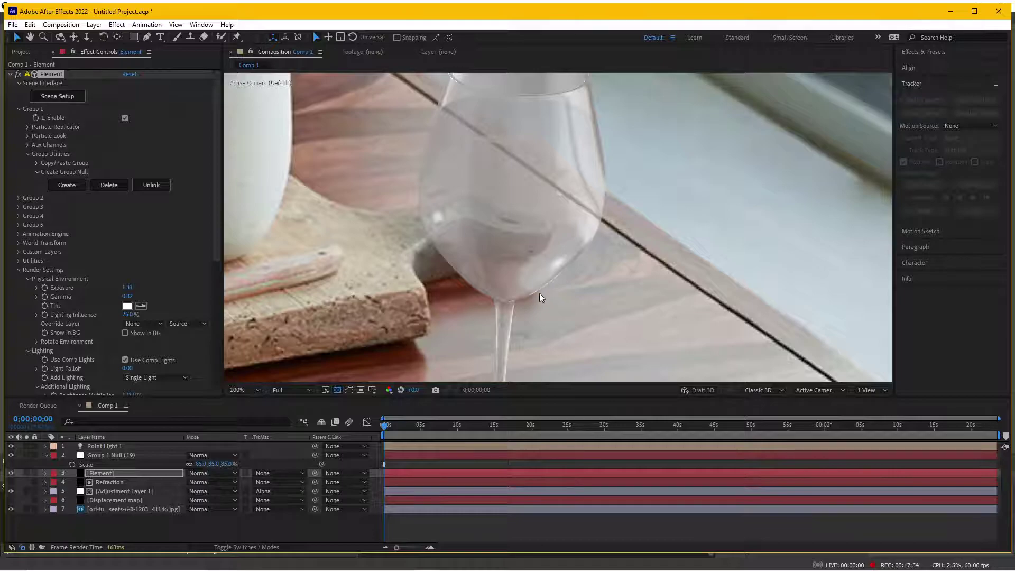
# Step: Select the Group 1 Null layer that carries the wine glass
pyautogui.scroll(-2, 539, 293)
pyautogui.click(133, 474)
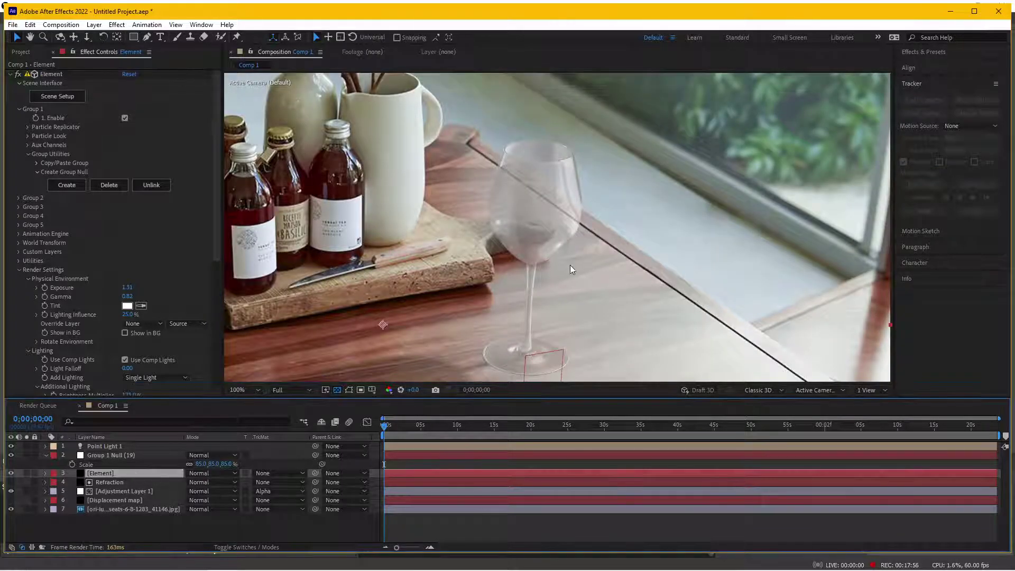
pyautogui.scroll(-1, 570, 265)
pyautogui.scroll(3, 572, 265)
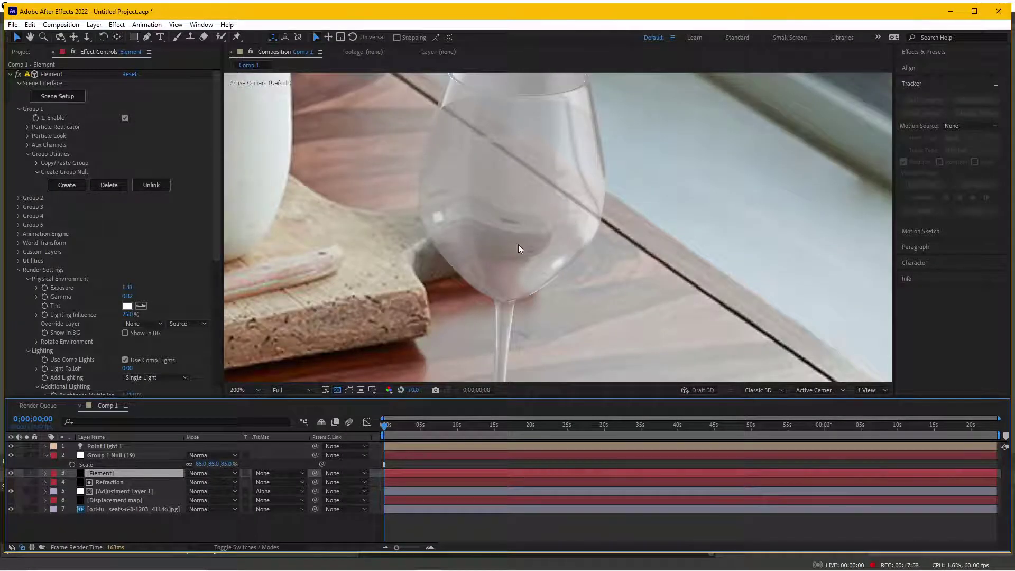
pyautogui.scroll(-2, 518, 244)
pyautogui.scroll(-2, 543, 243)
pyautogui.scroll(2, 543, 244)
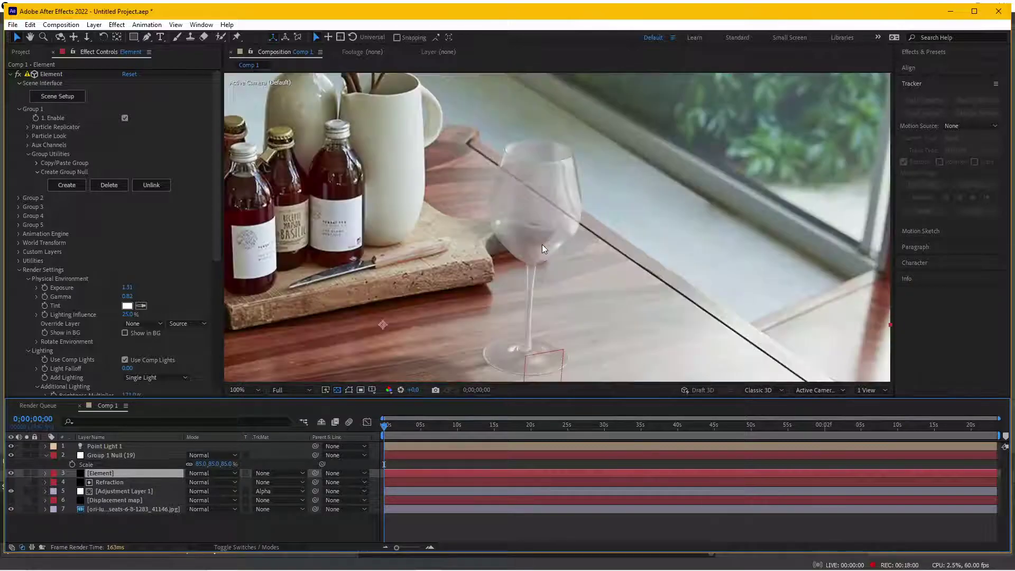
pyautogui.click(122, 455)
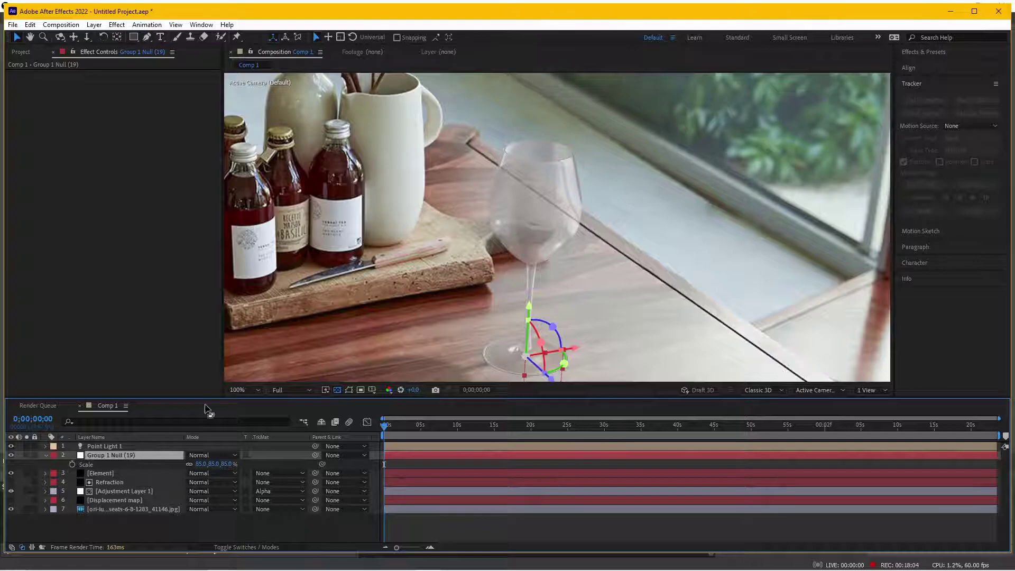
pyautogui.click(108, 472)
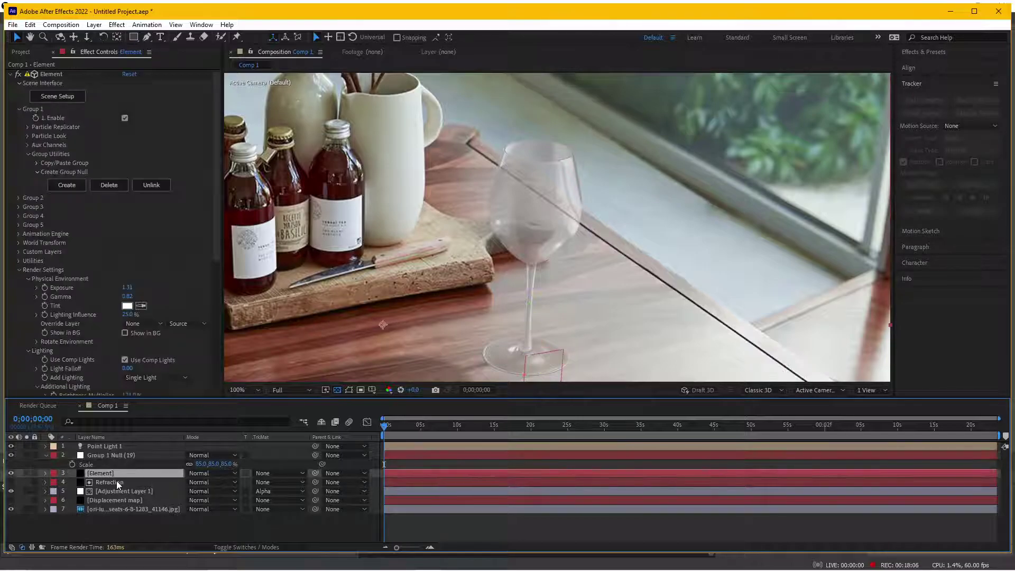
pyautogui.click(116, 481)
pyautogui.click(122, 456)
pyautogui.scroll(5, 497, 253)
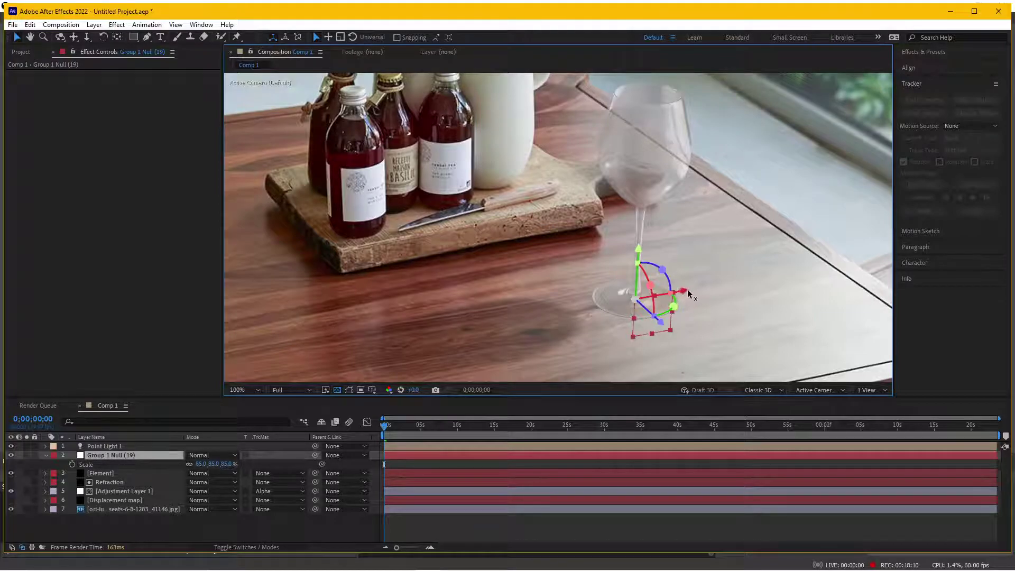
# Step: Slide the glass left along the X axis, then nudge it slightly back right
pyautogui.moveTo(679, 297); pyautogui.dragTo(569, 327)
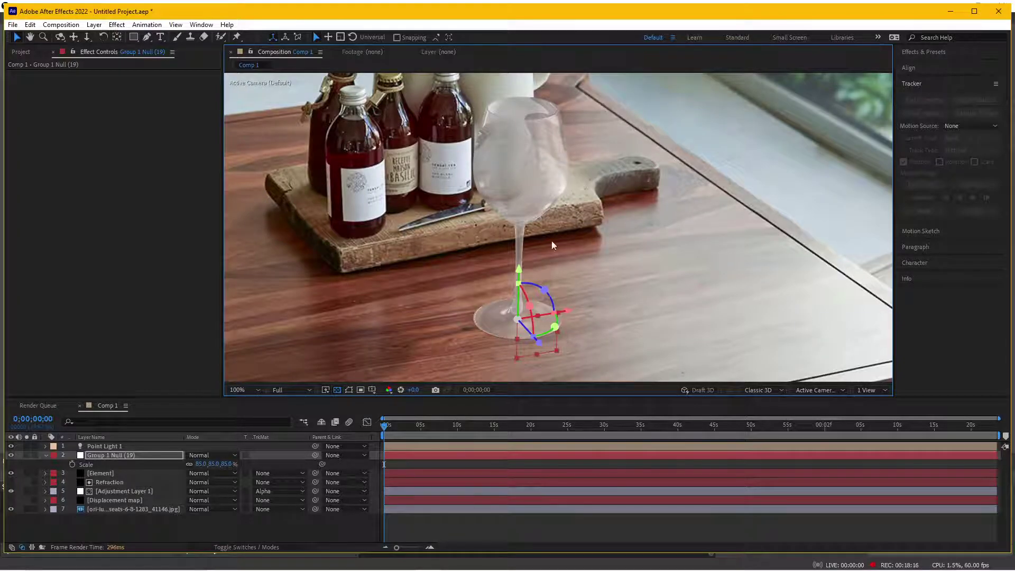
pyautogui.moveTo(567, 318); pyautogui.dragTo(518, 331)
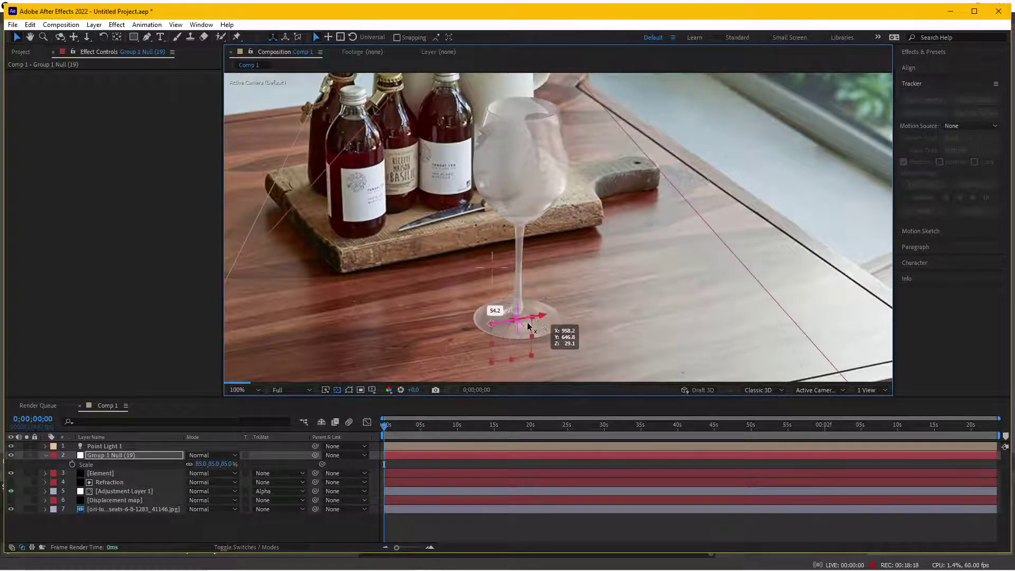
pyautogui.scroll(2, 462, 220)
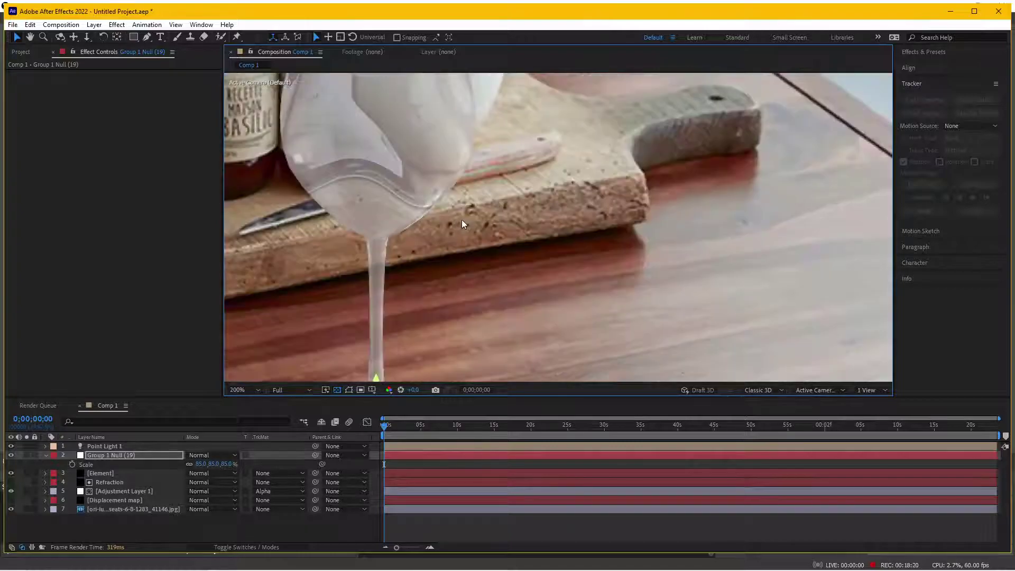
pyautogui.scroll(-2, 447, 227)
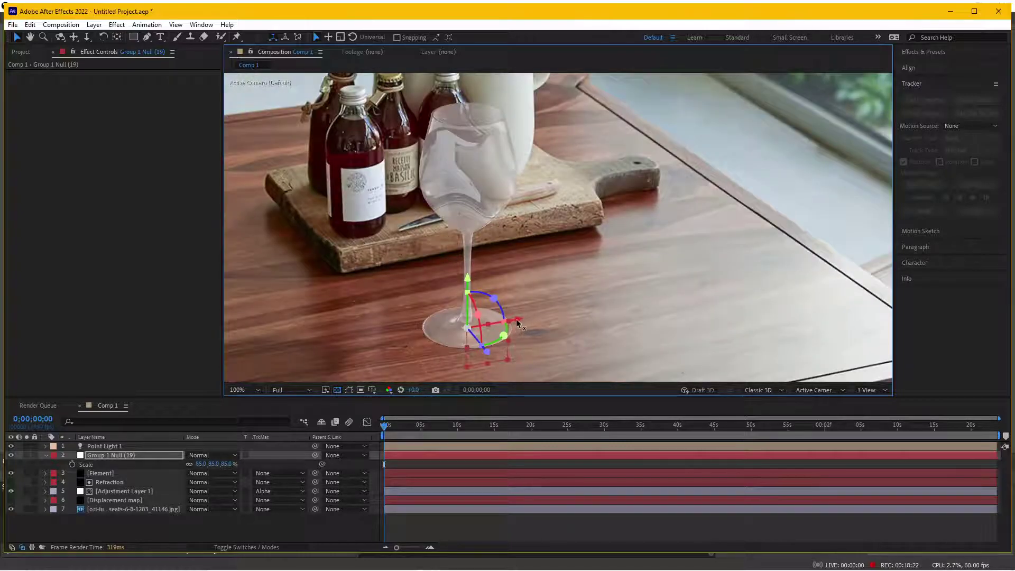
pyautogui.moveTo(519, 321)
pyautogui.mouseDown()
pyautogui.moveTo(332, 355)
pyautogui.moveTo(506, 330)
pyautogui.mouseUp()
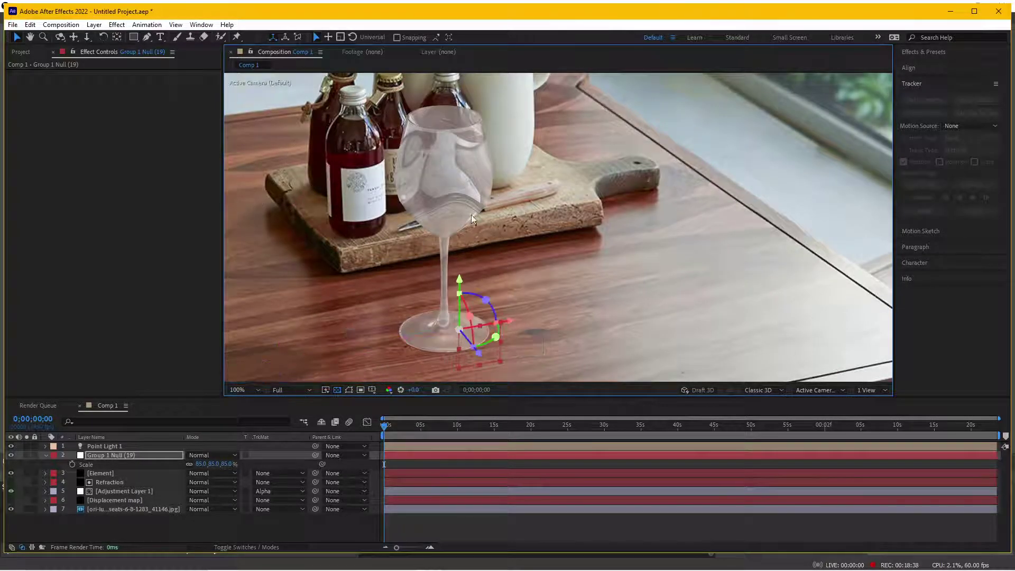
pyautogui.press('.')
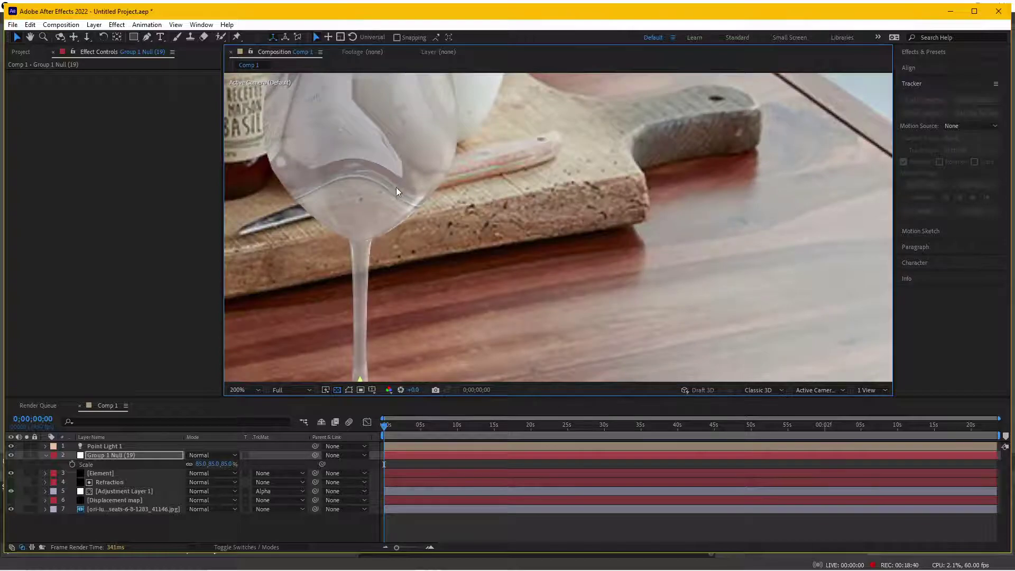
pyautogui.press(',')
pyautogui.moveTo(506, 322); pyautogui.dragTo(655, 294)
pyautogui.scroll(-2, 652, 213)
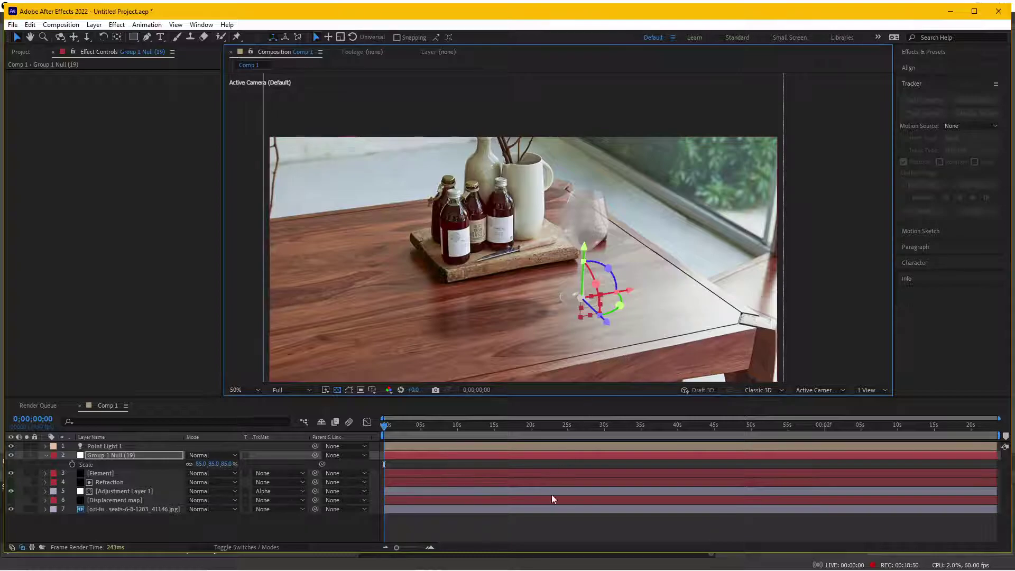
# Step: Deselect and pan toward the table corner to judge the glass's new placement
pyautogui.click(640, 410)
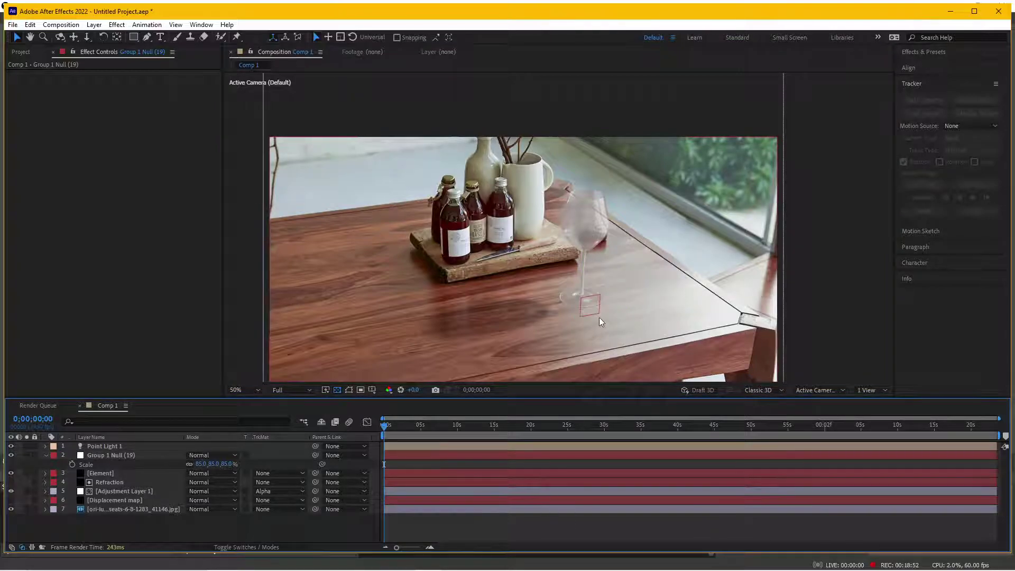
pyautogui.scroll(2, 659, 249)
pyautogui.scroll(-1, 640, 270)
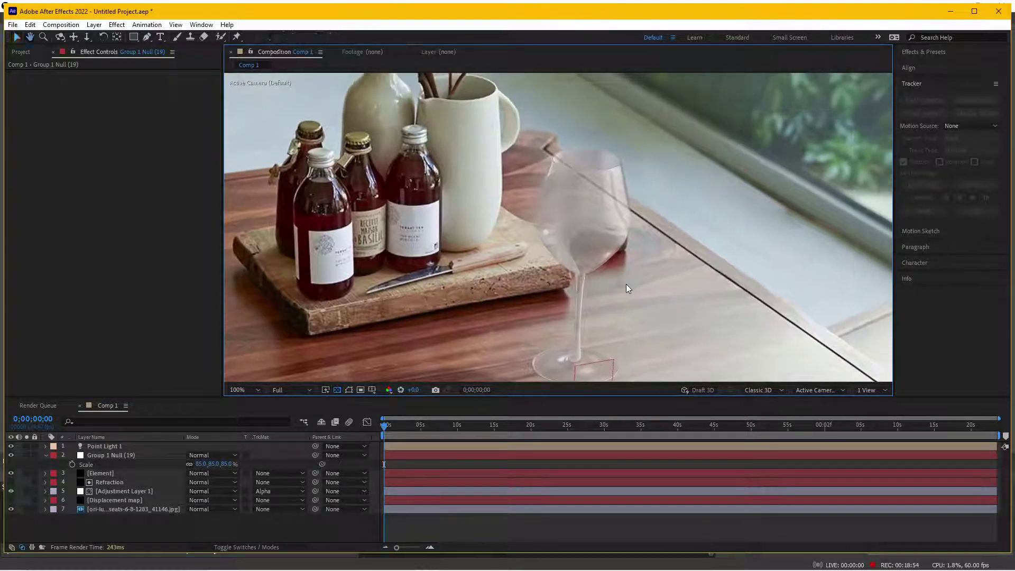
pyautogui.scroll(-1, 626, 284)
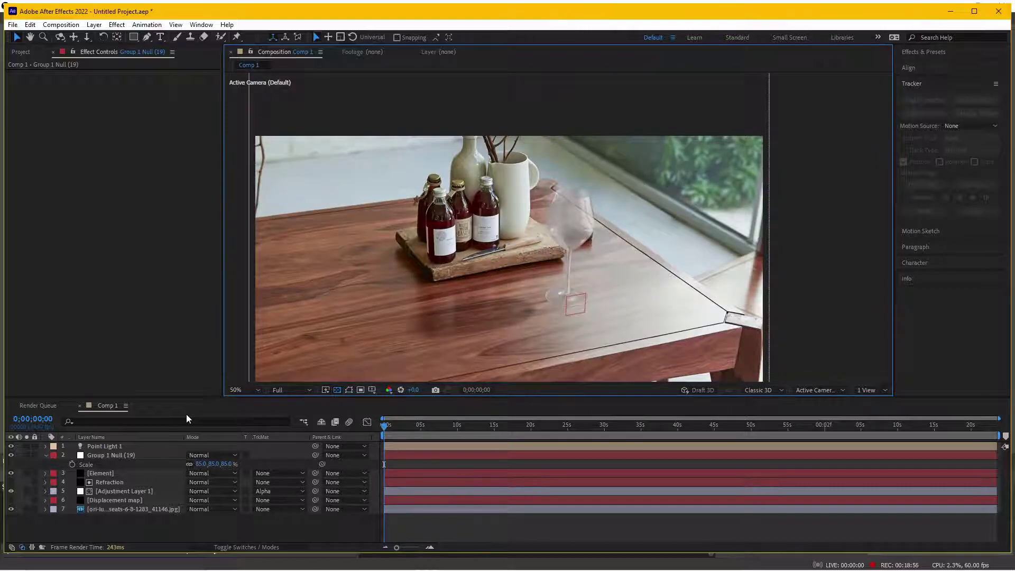
pyautogui.scroll(1, 611, 333)
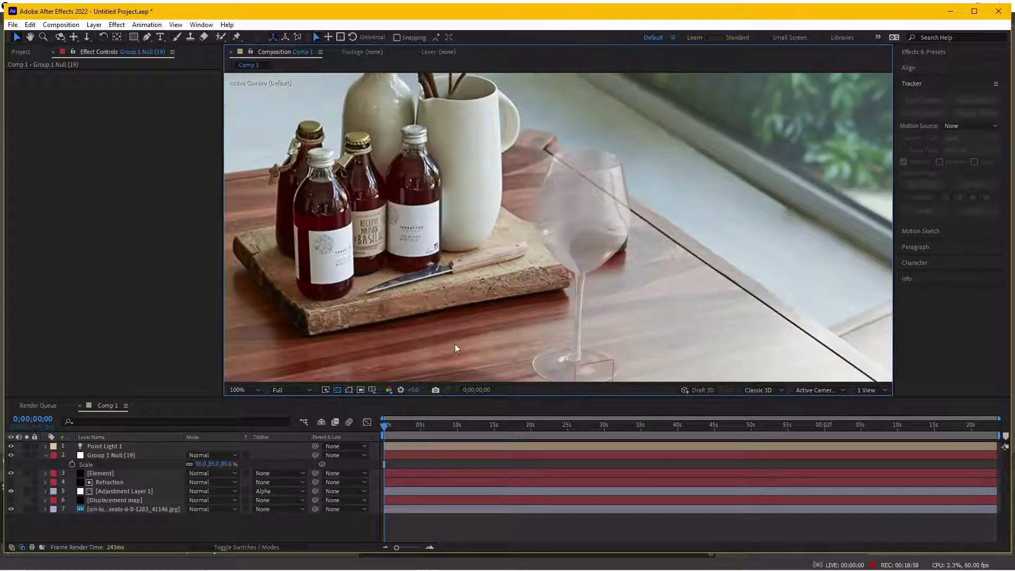
pyautogui.moveTo(457, 349); pyautogui.dragTo(434, 294)
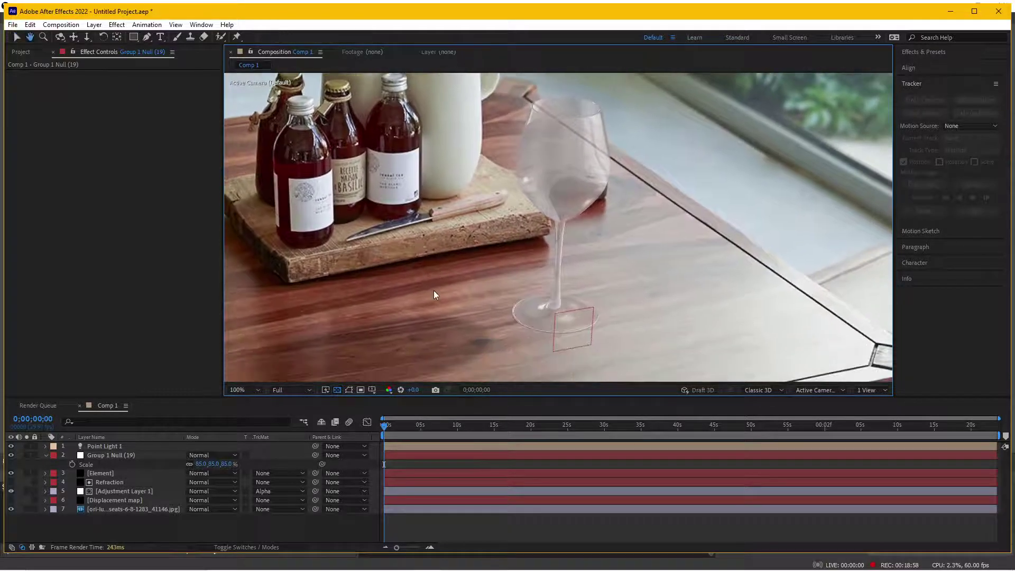
pyautogui.click(106, 447)
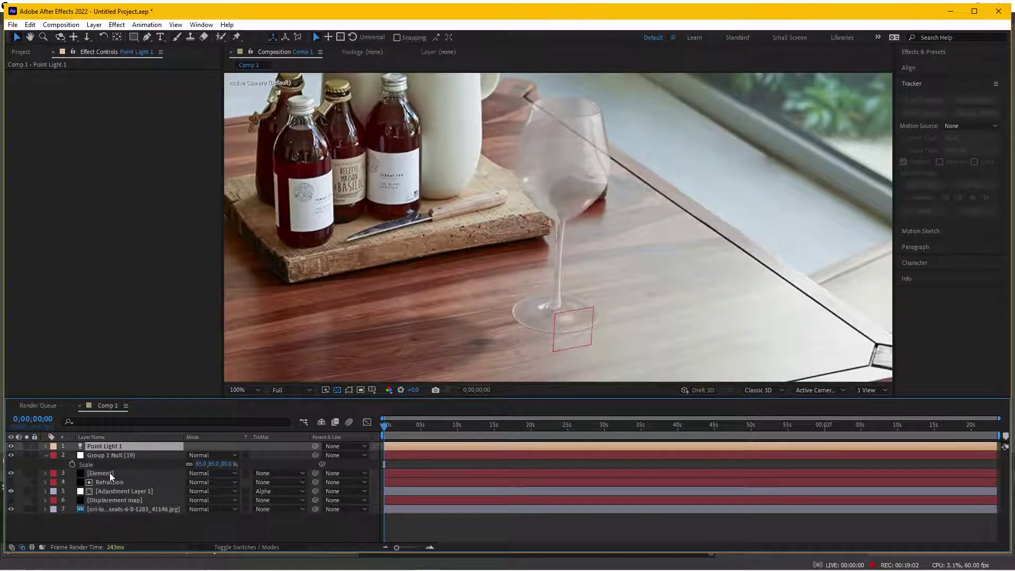
# Step: On the Element layer, turn off Use Comp Lights and raise the brightness multiplier from 171% to 202%
pyautogui.click(109, 473)
pyautogui.scroll(-5, 152, 207)
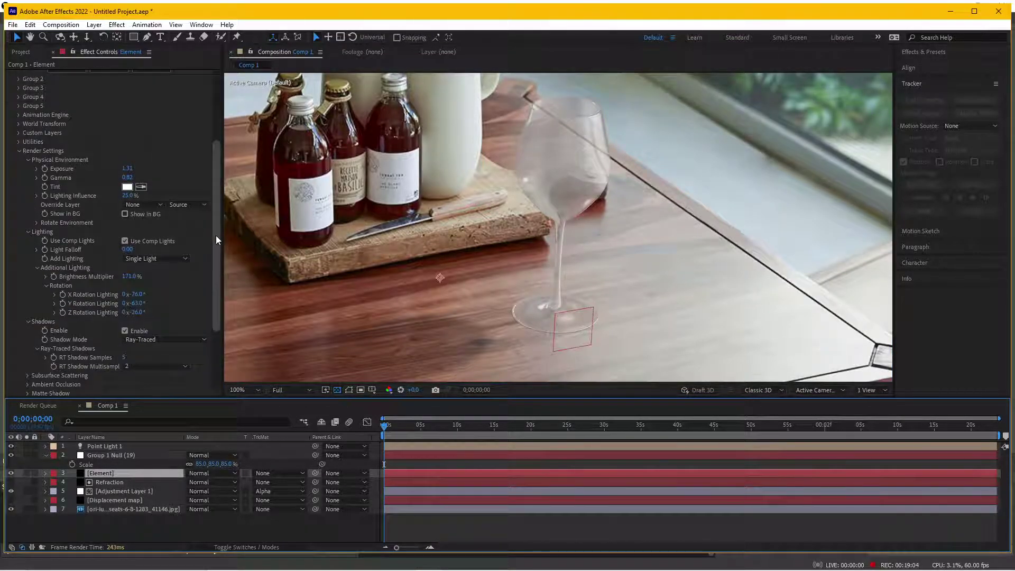
pyautogui.moveTo(216, 236)
pyautogui.mouseDown()
pyautogui.moveTo(212, 264)
pyautogui.moveTo(215, 254)
pyautogui.mouseUp()
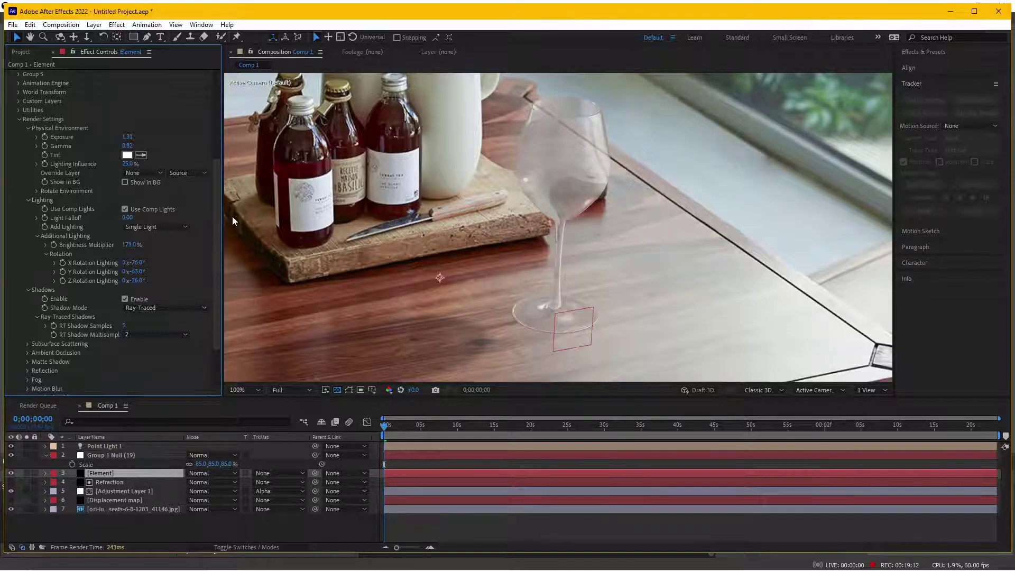
pyautogui.scroll(2, 339, 239)
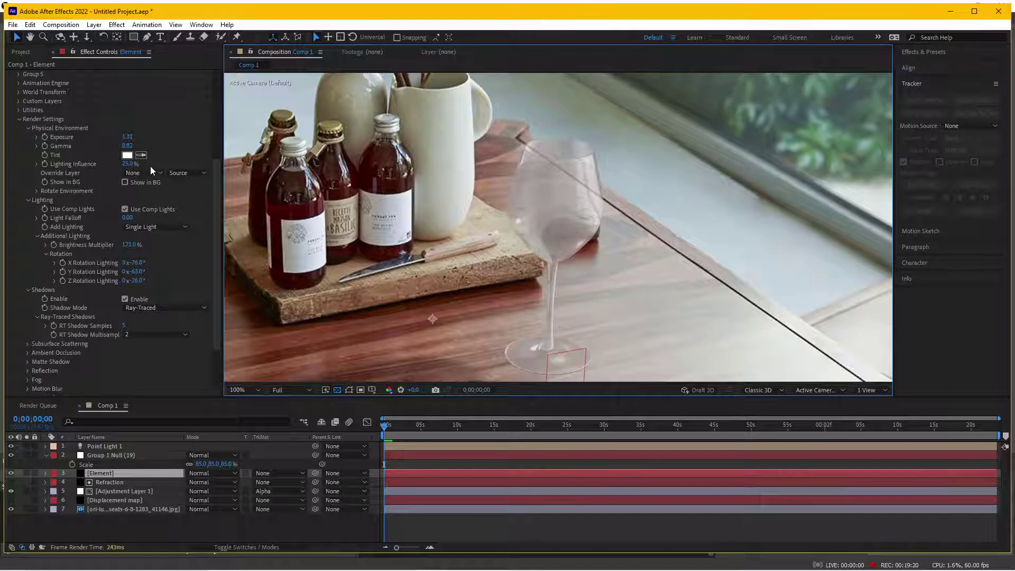
pyautogui.click(125, 210)
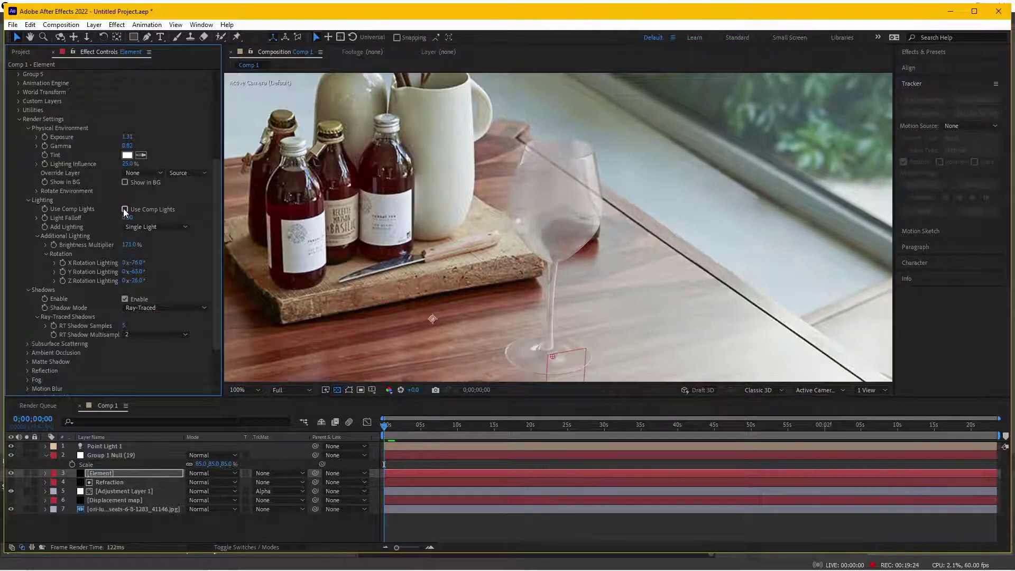
pyautogui.click(125, 210)
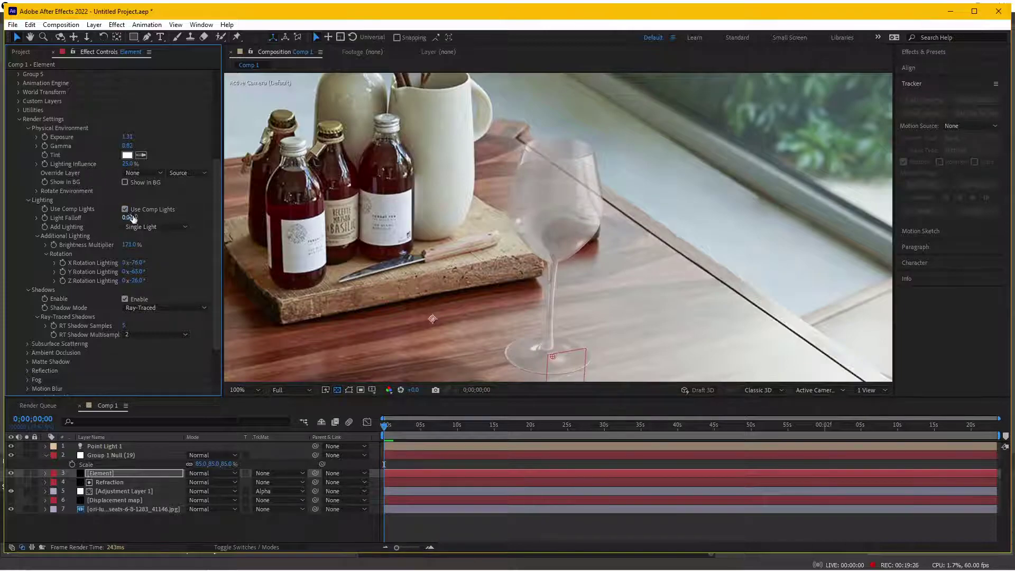
pyautogui.click(125, 210)
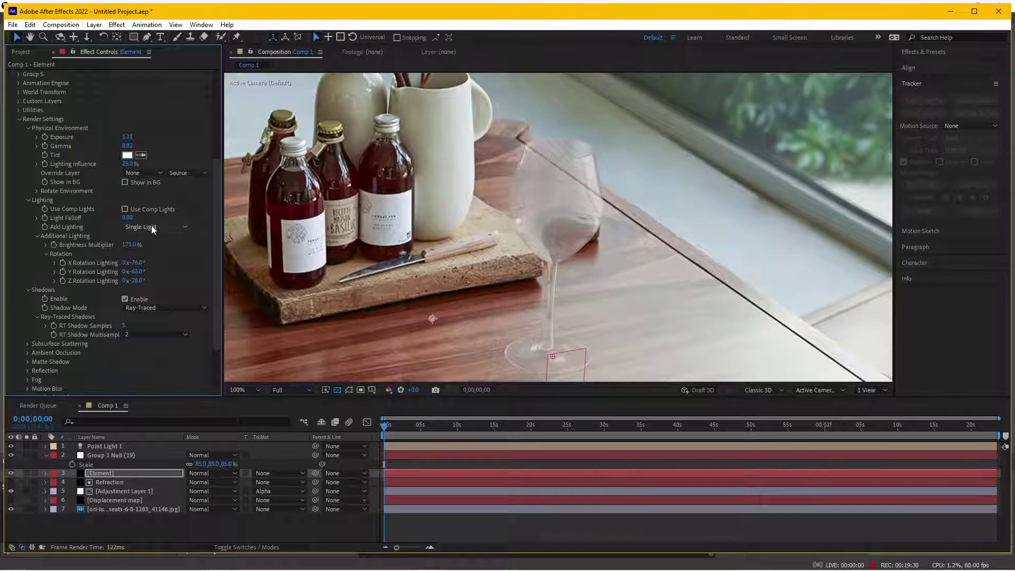
pyautogui.moveTo(130, 245); pyautogui.dragTo(358, 247)
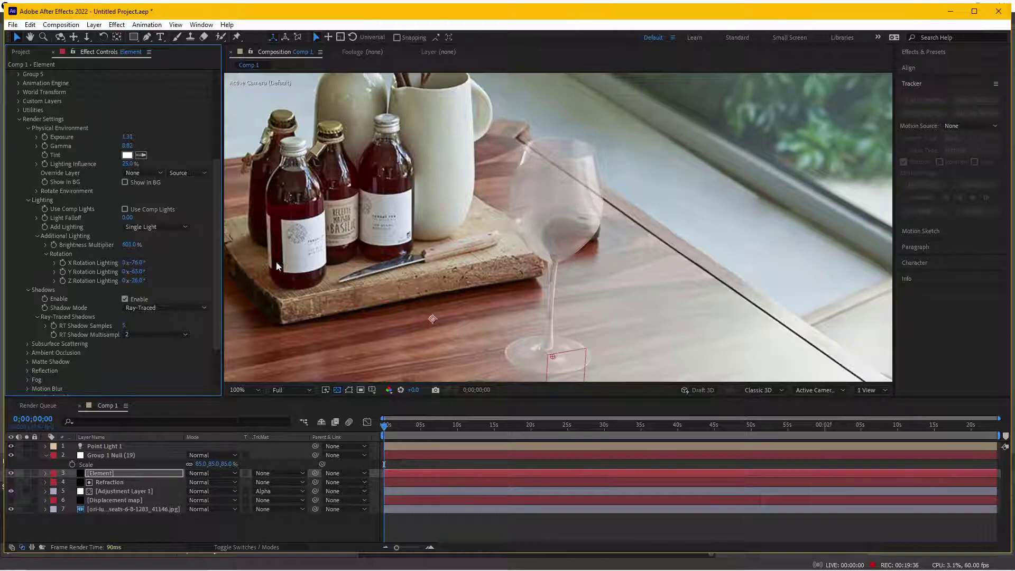
# Step: Set the glass exposure to 1.33 and gamma to 0.97
pyautogui.moveTo(128, 140); pyautogui.dragTo(130, 145)
pyautogui.moveTo(130, 144)
pyautogui.mouseDown()
pyautogui.moveTo(117, 149)
pyautogui.moveTo(135, 144)
pyautogui.mouseUp()
pyautogui.moveTo(128, 144); pyautogui.dragTo(135, 144)
# Step: Re-enable Use Comp Lights for the glass and check the full frame
pyautogui.click(125, 209)
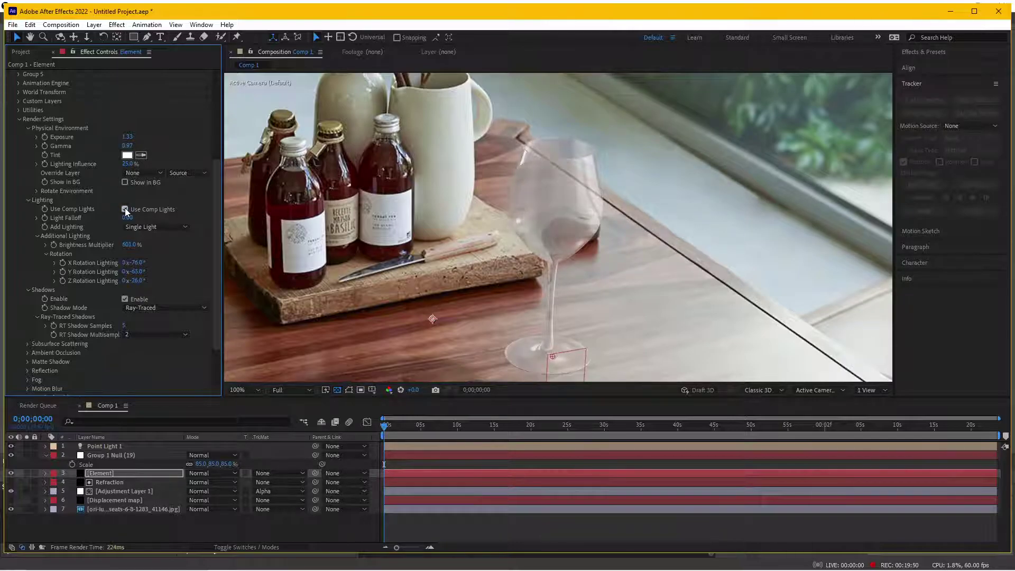
pyautogui.press(',')
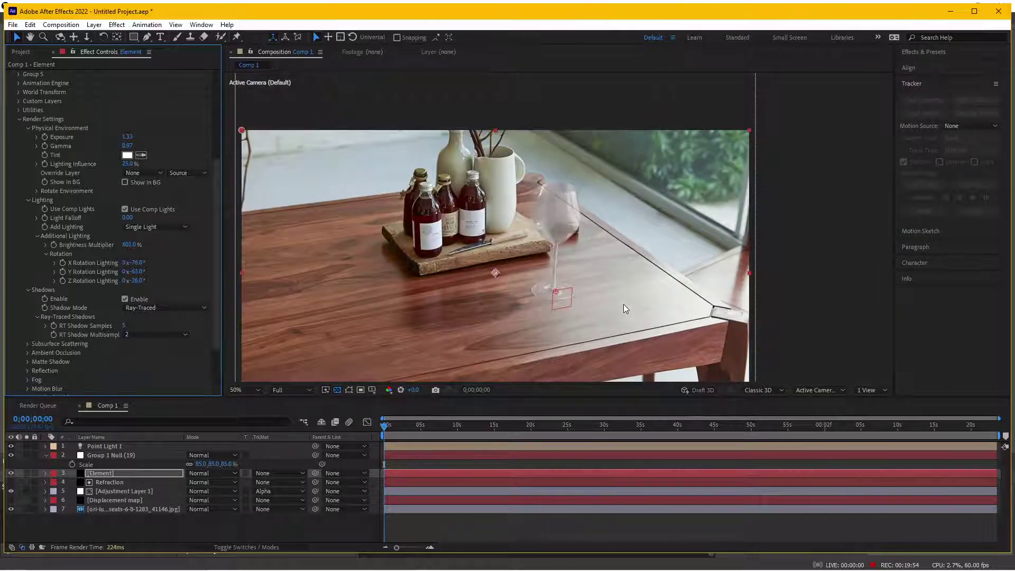
pyautogui.press('.')
pyautogui.press(',')
# Step: Hide the Group 1 Null layer and zoom in on the tabletop around the glass base
pyautogui.click(11, 455)
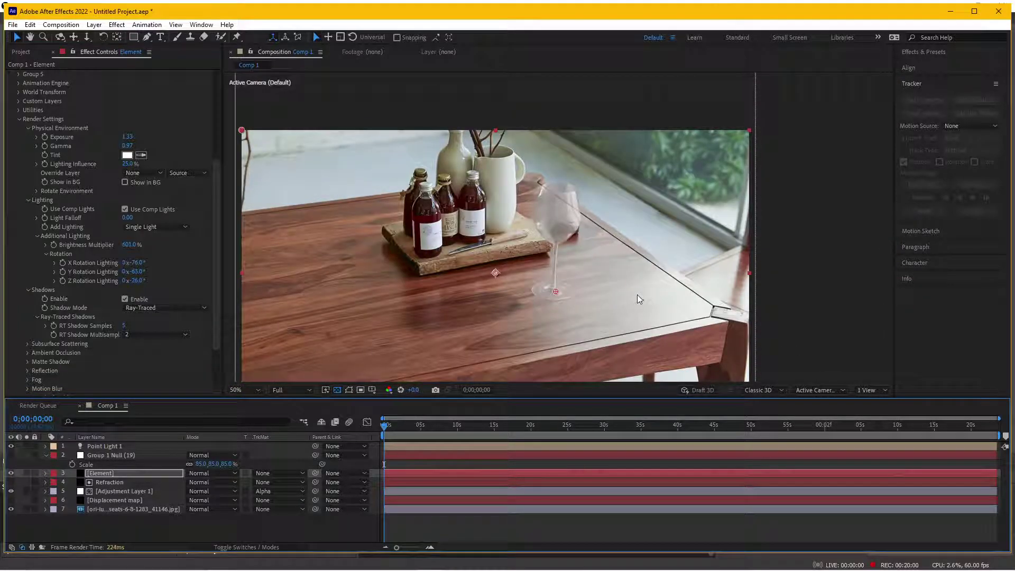
pyautogui.scroll(2, 637, 294)
pyautogui.moveTo(641, 303)
pyautogui.mouseDown()
pyautogui.moveTo(729, 229)
pyautogui.moveTo(696, 239)
pyautogui.moveTo(712, 241)
pyautogui.moveTo(716, 211)
pyautogui.mouseUp()
pyautogui.scroll(-2, 673, 265)
pyautogui.scroll(2, 692, 238)
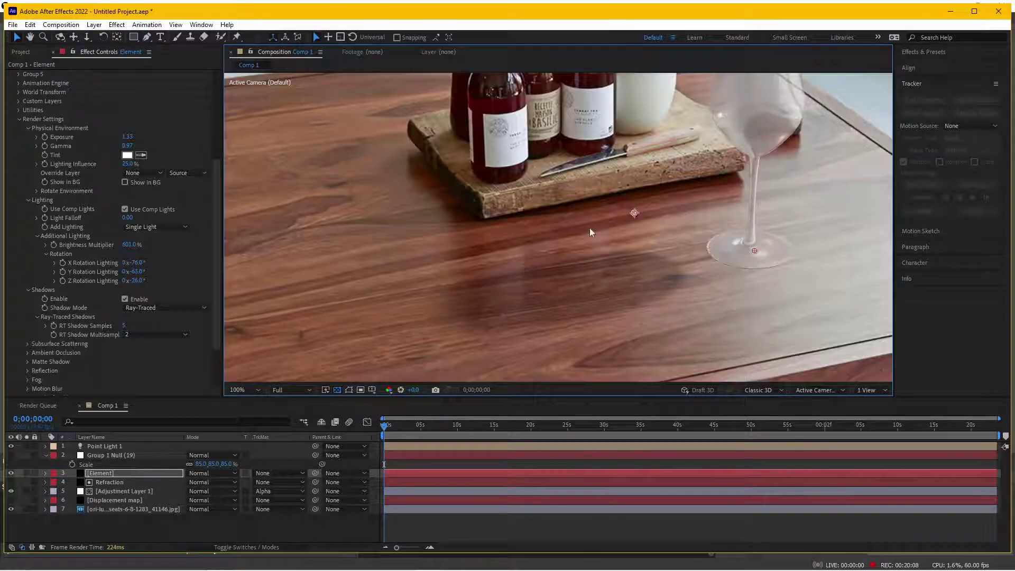
pyautogui.moveTo(441, 258); pyautogui.dragTo(567, 273)
pyautogui.press('v')
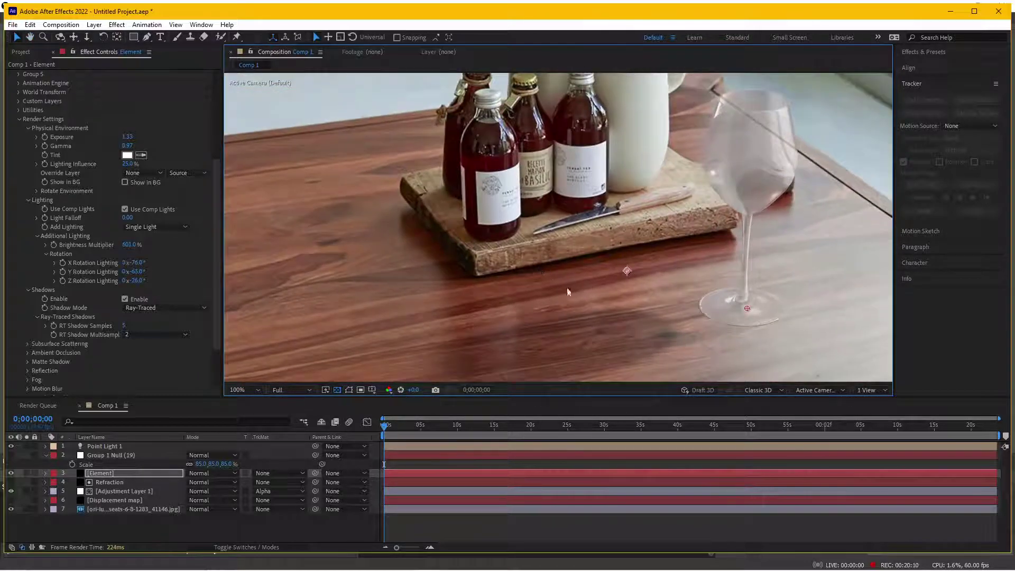
pyautogui.moveTo(487, 327); pyautogui.dragTo(490, 281)
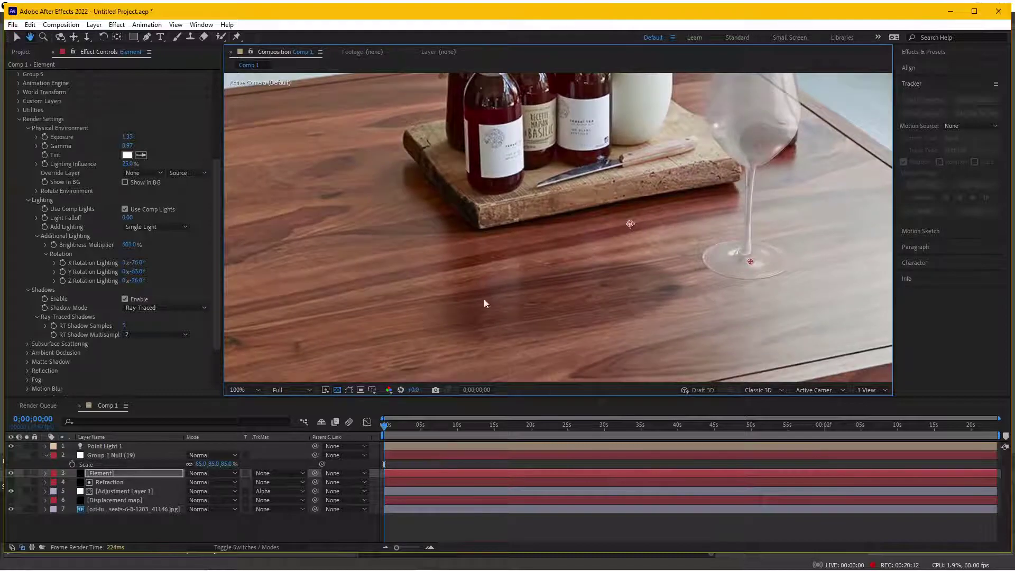
pyautogui.moveTo(647, 229); pyautogui.dragTo(478, 229)
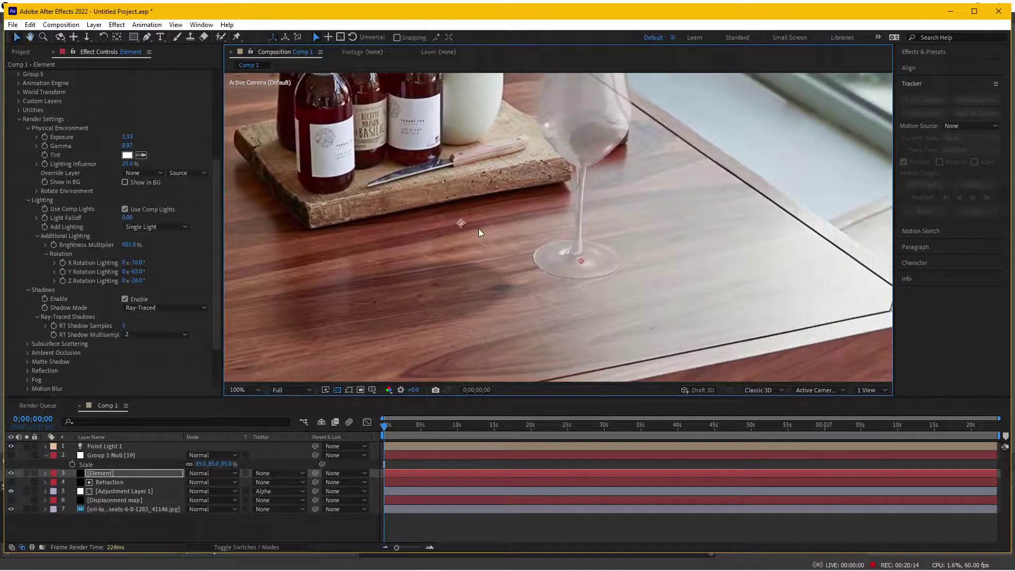
pyautogui.scroll(2, 478, 228)
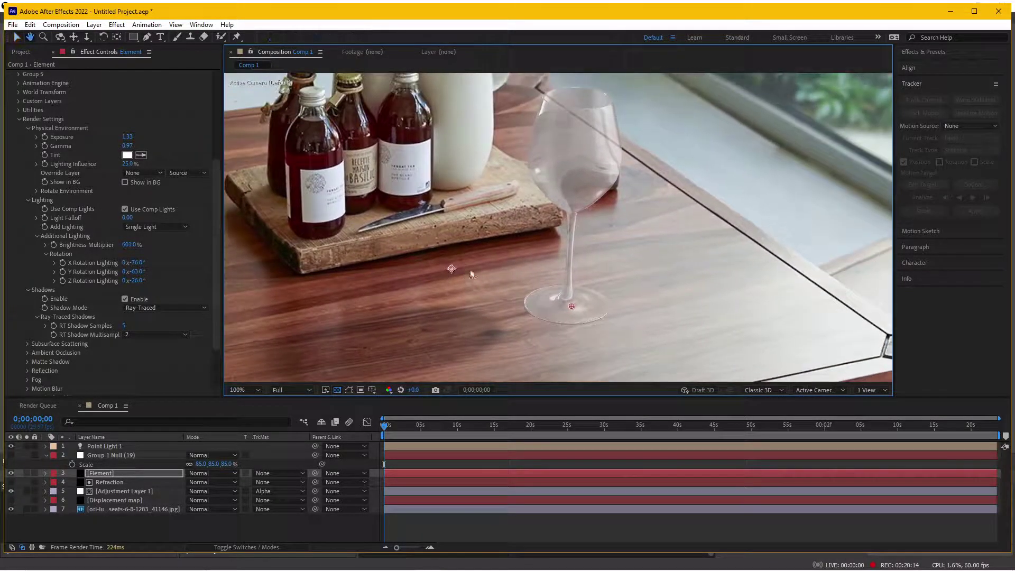
pyautogui.click(117, 471)
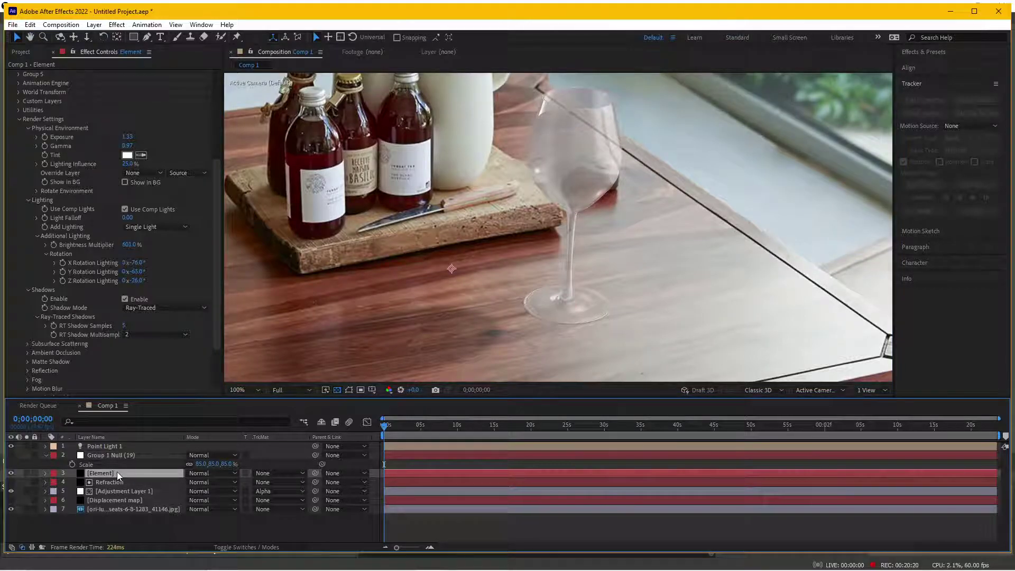
# Step: Duplicate the Element layer, rename the copy 'Reflection', and move it below the original
pyautogui.hotkey('ctrl', 'd')
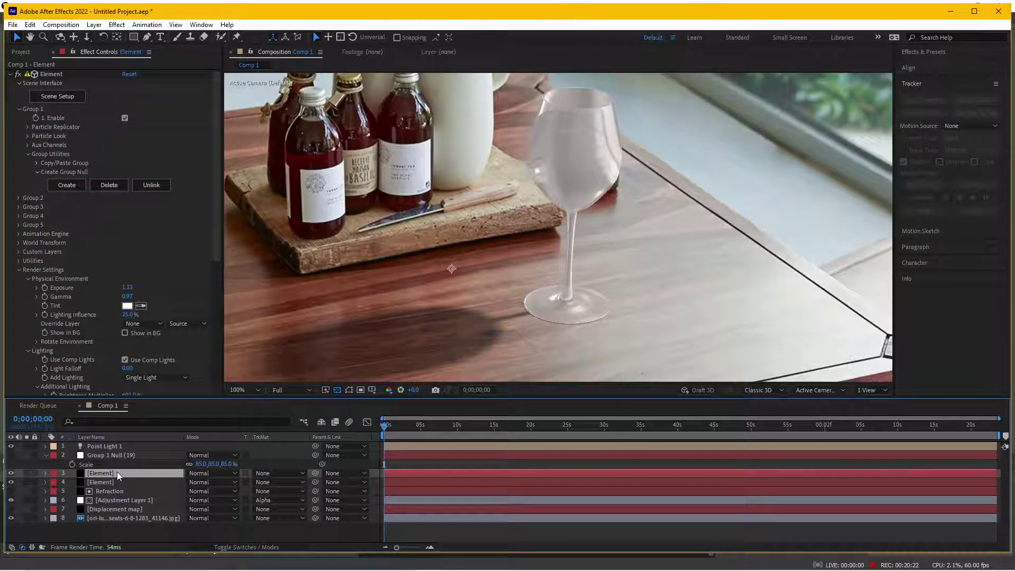
pyautogui.press('Return')
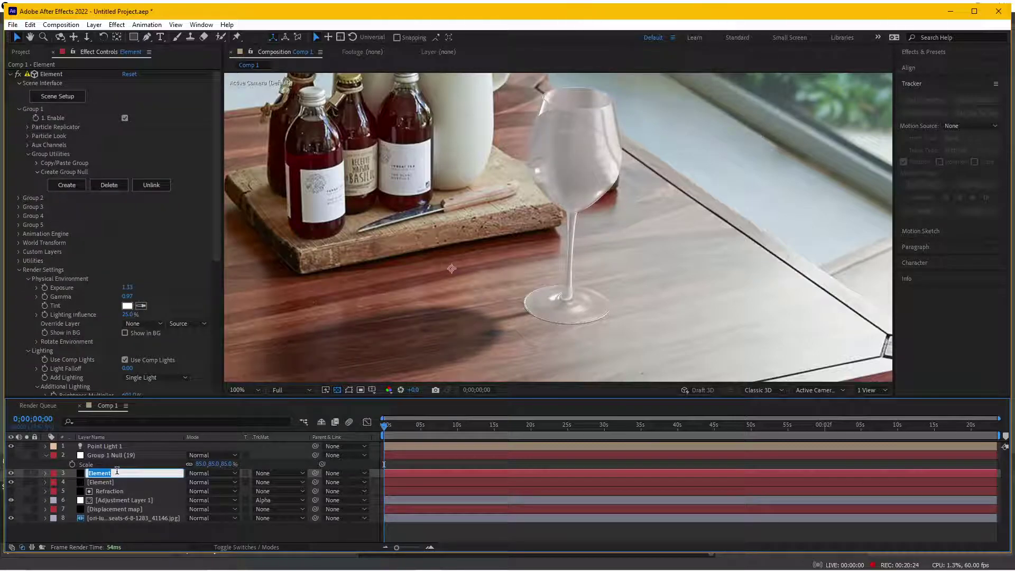
pyautogui.write('Refl')
pyautogui.write('ection')
pyautogui.press('Return')
pyautogui.moveTo(119, 474); pyautogui.dragTo(117, 485)
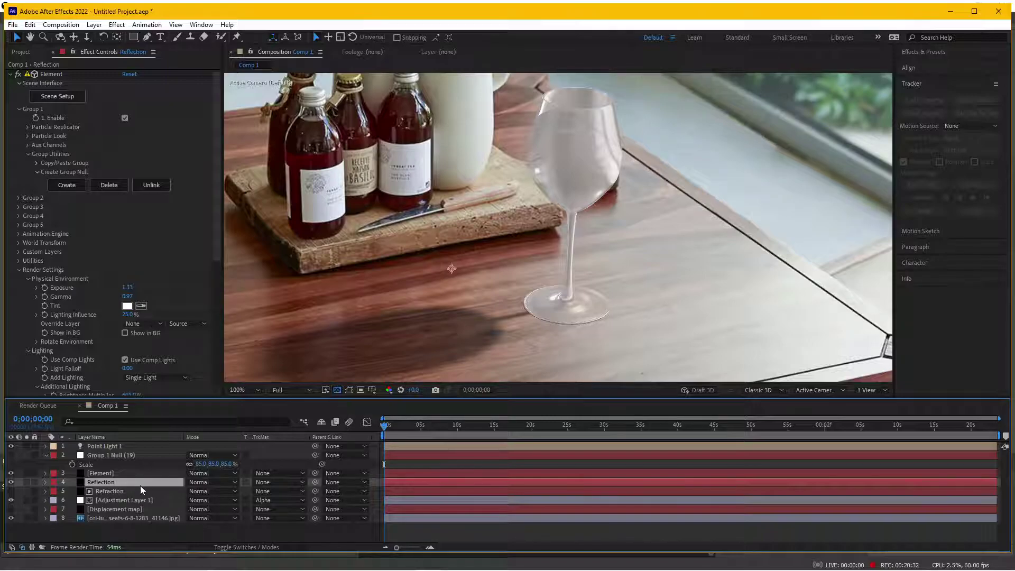
# Step: Disable shadows on the Reflection layer's Element effect and solo the layer
pyautogui.moveTo(216, 228); pyautogui.dragTo(206, 333)
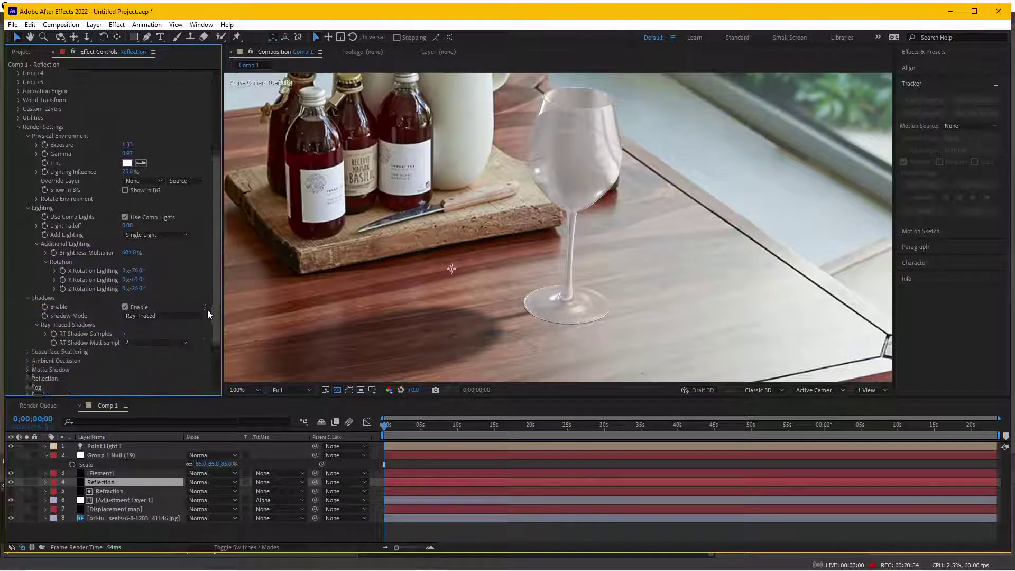
pyautogui.click(124, 273)
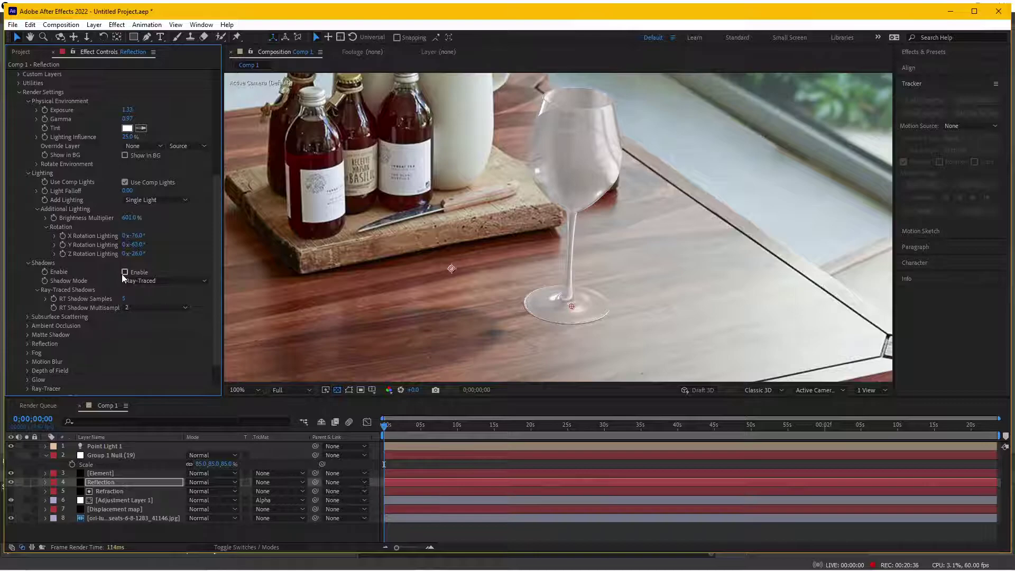
pyautogui.click(115, 483)
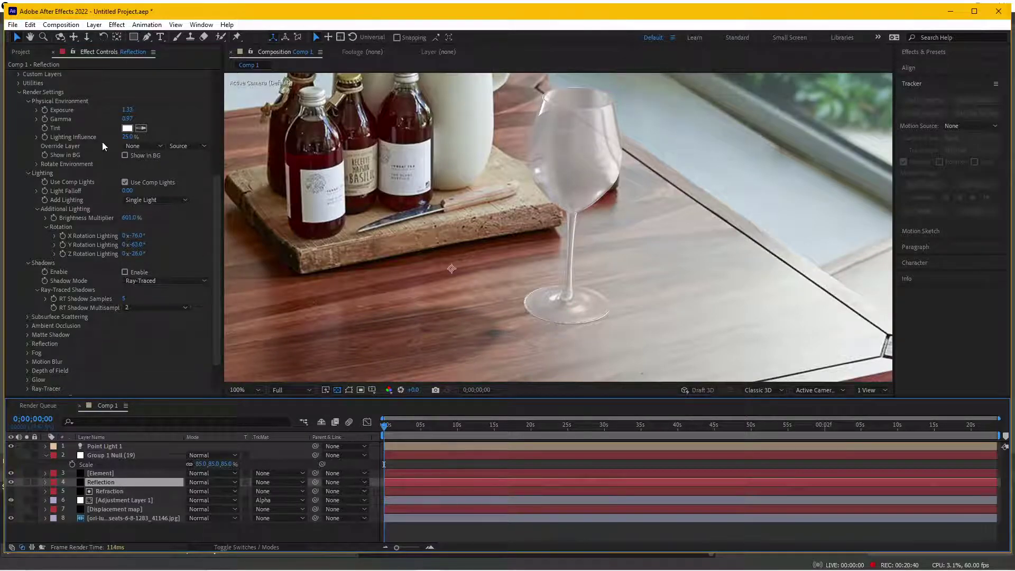
pyautogui.scroll(5, 102, 142)
pyautogui.click(18, 74)
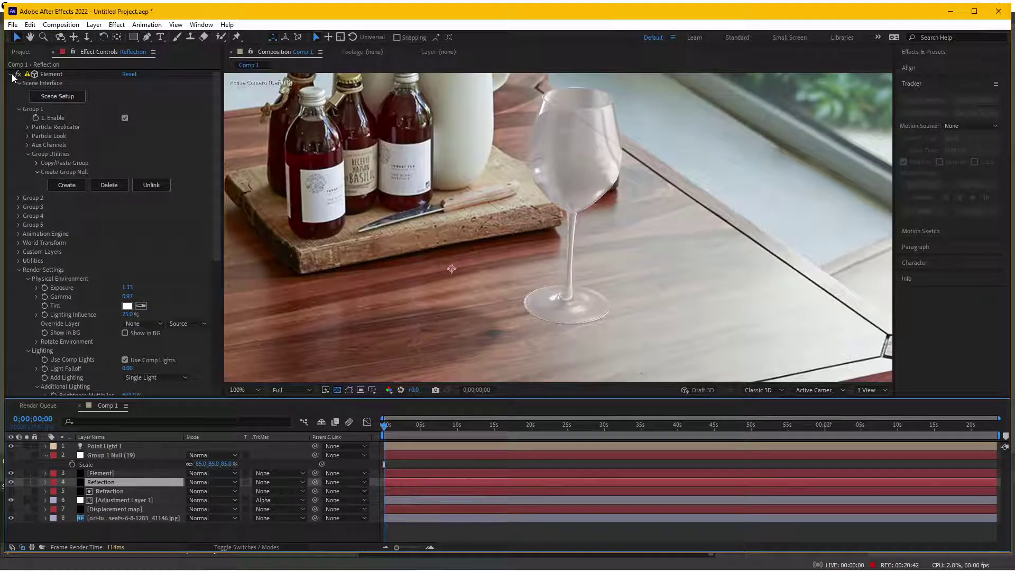
pyautogui.click(26, 482)
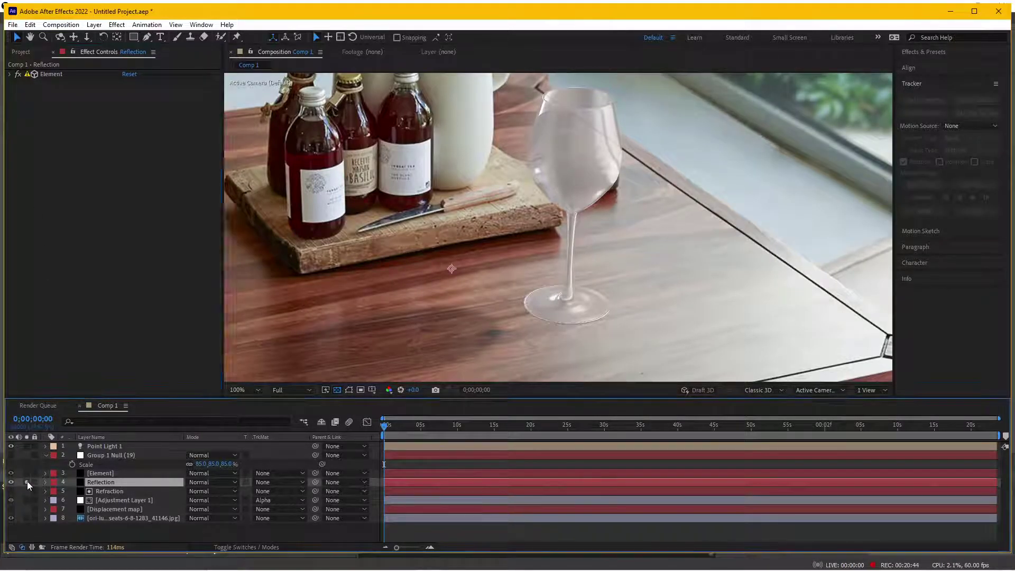
# Step: Switch the comp to a black background and add Video Copilot's VC Reflect to the Reflection layer
pyautogui.click(337, 390)
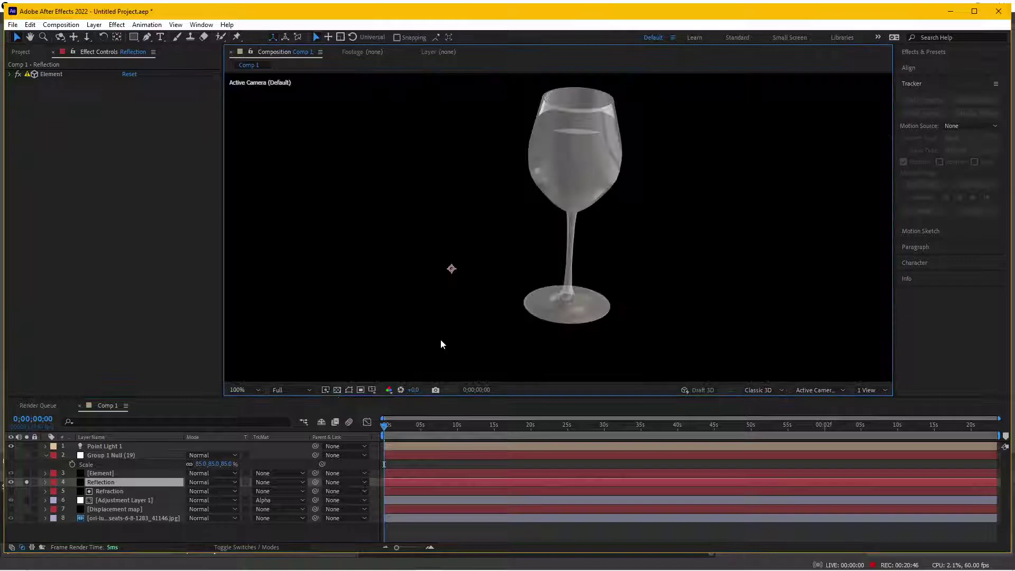
pyautogui.scroll(1, 446, 245)
pyautogui.scroll(-1, 445, 261)
pyautogui.scroll(-2, 430, 280)
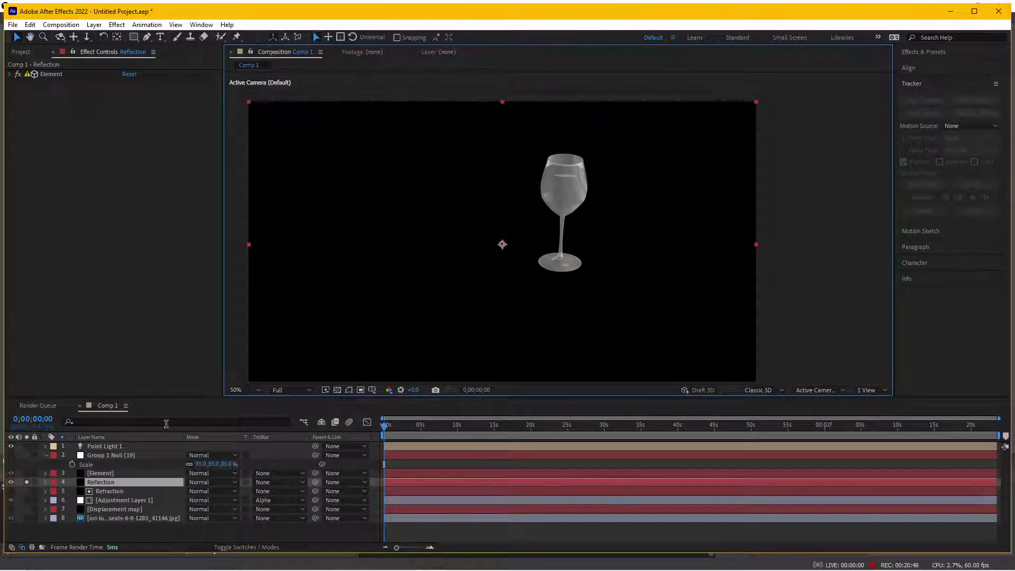
pyautogui.click(117, 25)
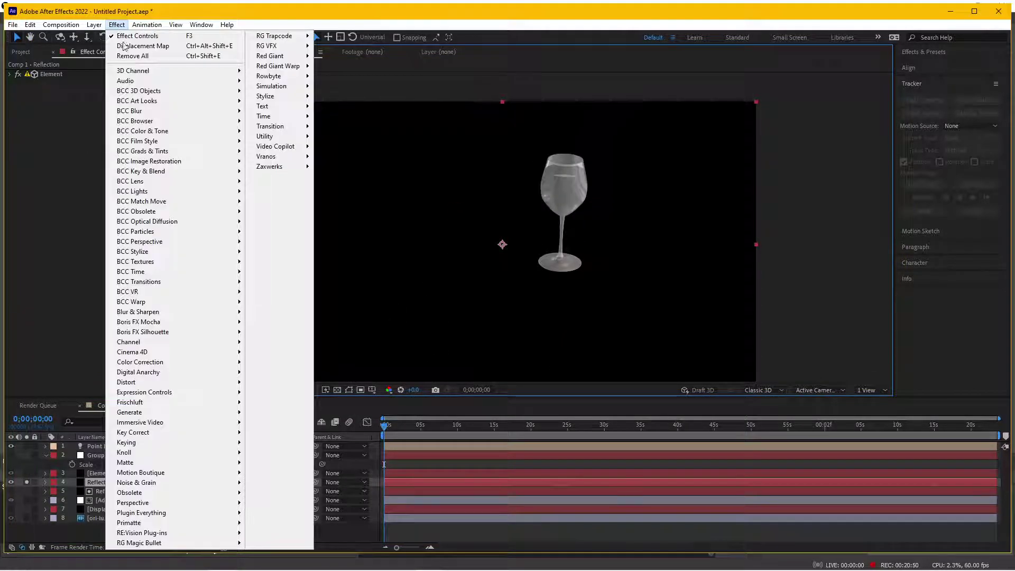
pyautogui.moveTo(307, 147)
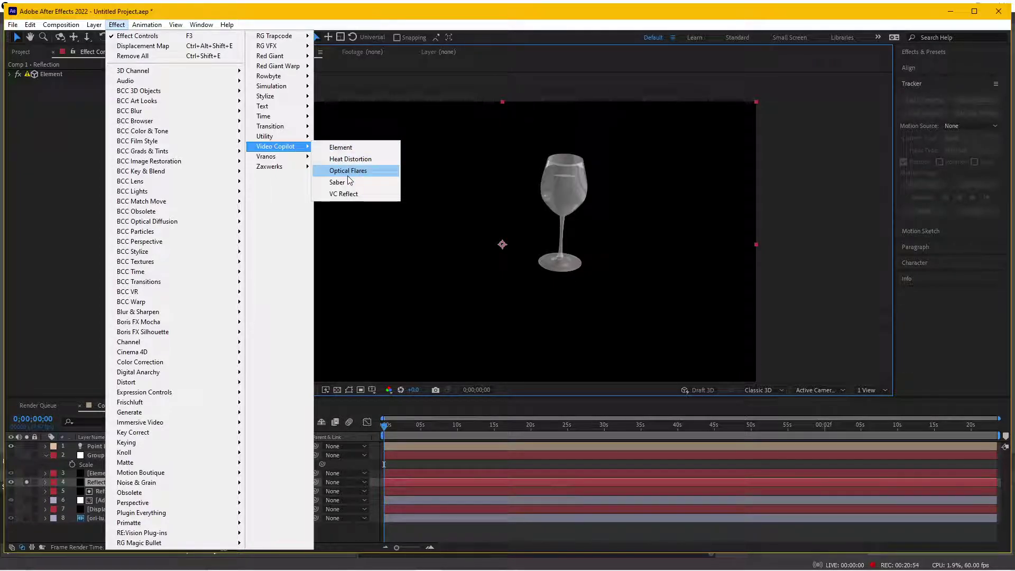
pyautogui.click(351, 193)
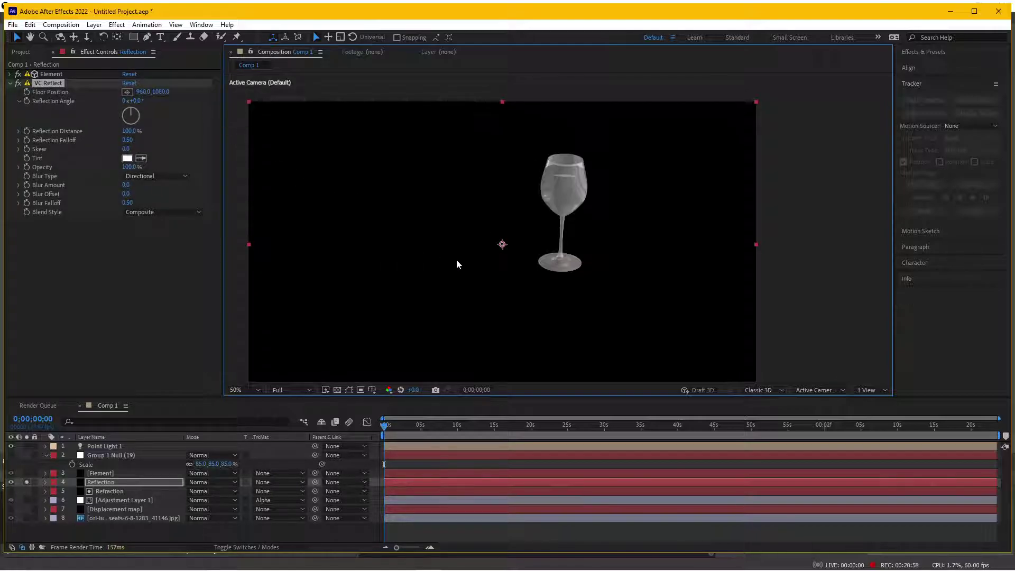
# Step: Set VC Reflect's floor position at the glass base and skew the reflection to -4.0
pyautogui.press('h')
pyautogui.moveTo(456, 259); pyautogui.dragTo(418, 233)
pyautogui.press('v')
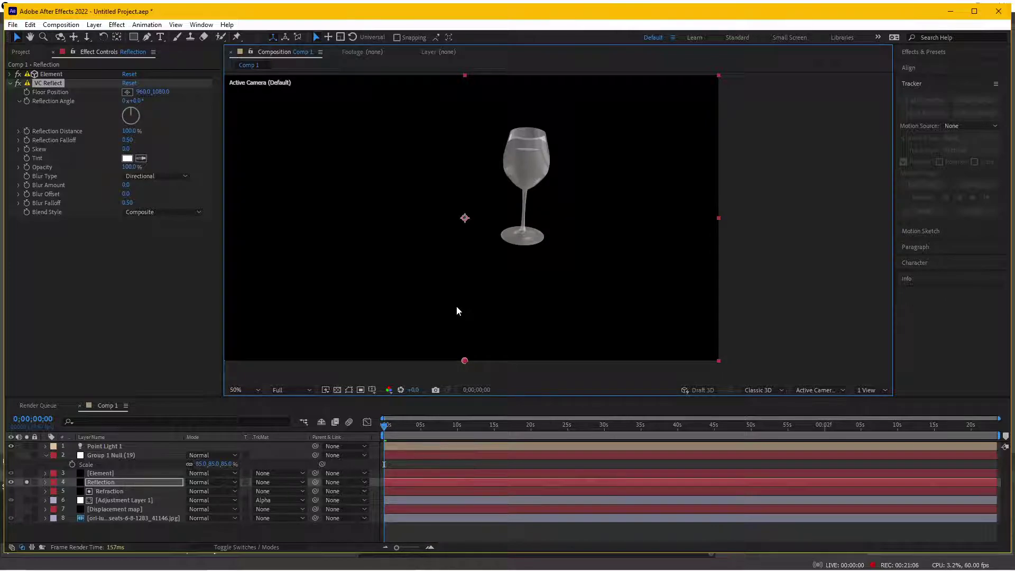
pyautogui.click(50, 84)
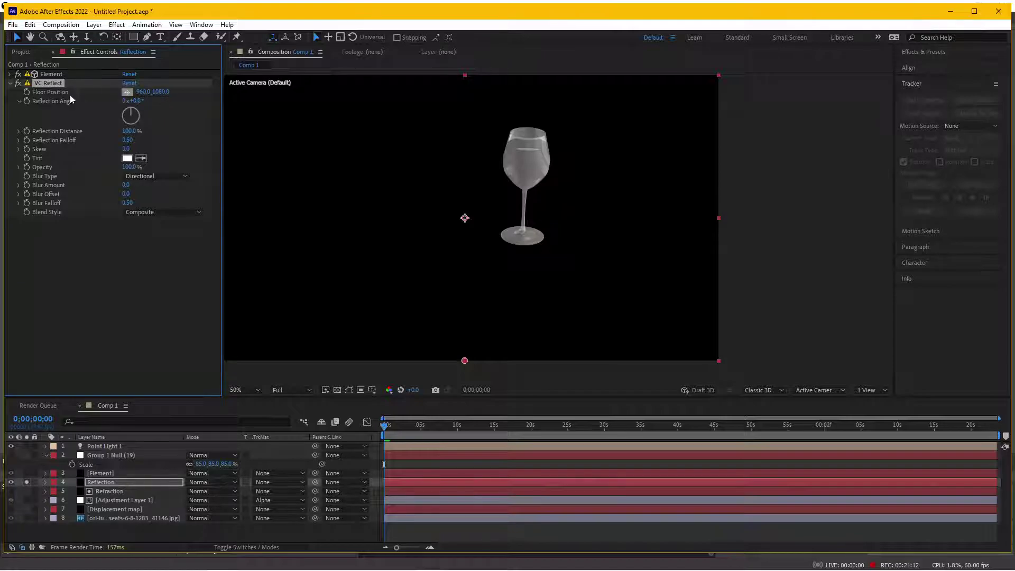
pyautogui.click(127, 92)
pyautogui.click(524, 241)
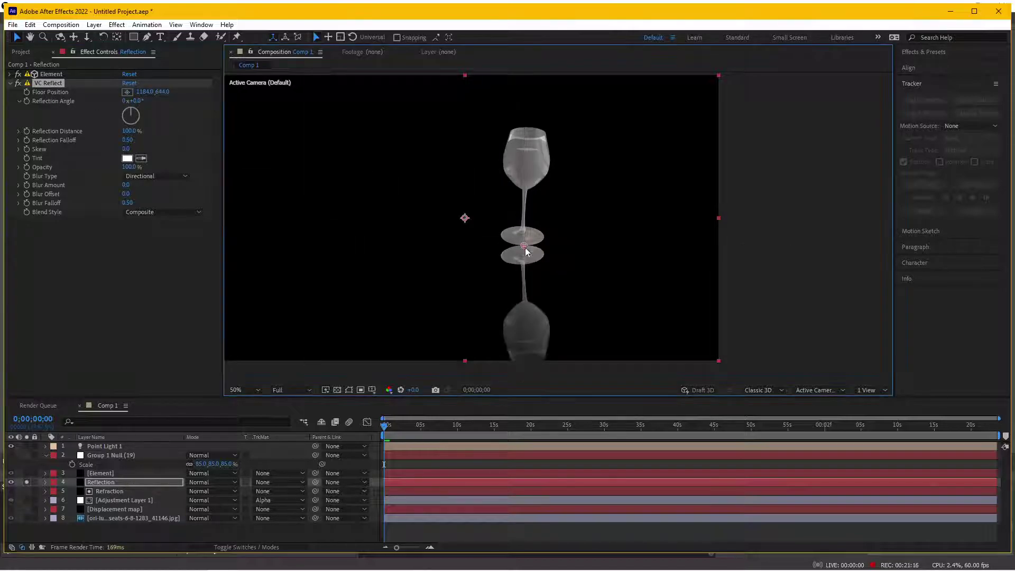
pyautogui.moveTo(525, 242); pyautogui.dragTo(527, 244)
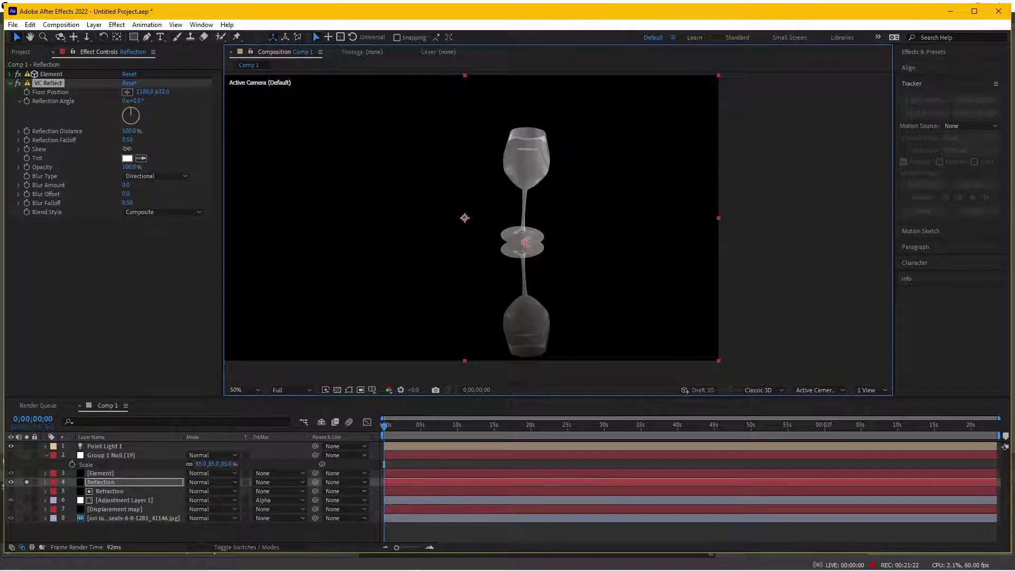
pyautogui.moveTo(126, 148); pyautogui.dragTo(128, 152)
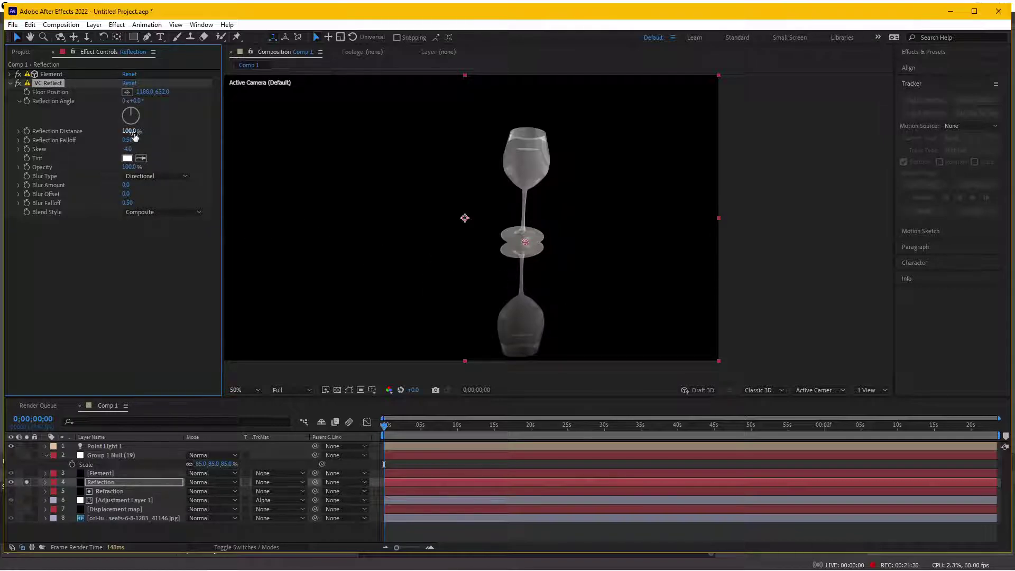
# Step: Shorten Reflection Distance to 43% and apply a Falloff blur of amount 1.2
pyautogui.moveTo(135, 136)
pyautogui.mouseDown()
pyautogui.moveTo(148, 131)
pyautogui.moveTo(129, 136)
pyautogui.mouseUp()
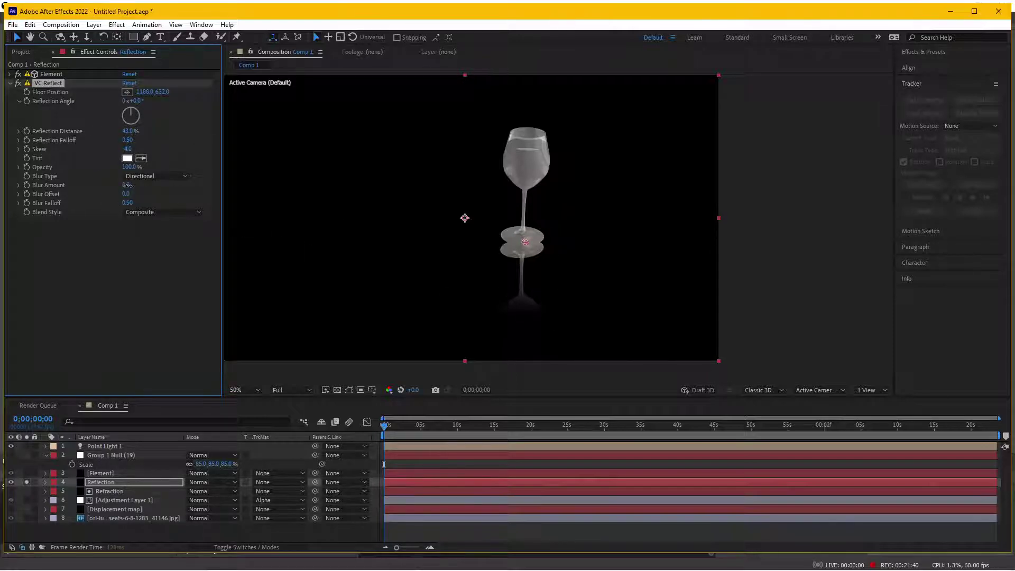
pyautogui.moveTo(127, 185); pyautogui.dragTo(142, 184)
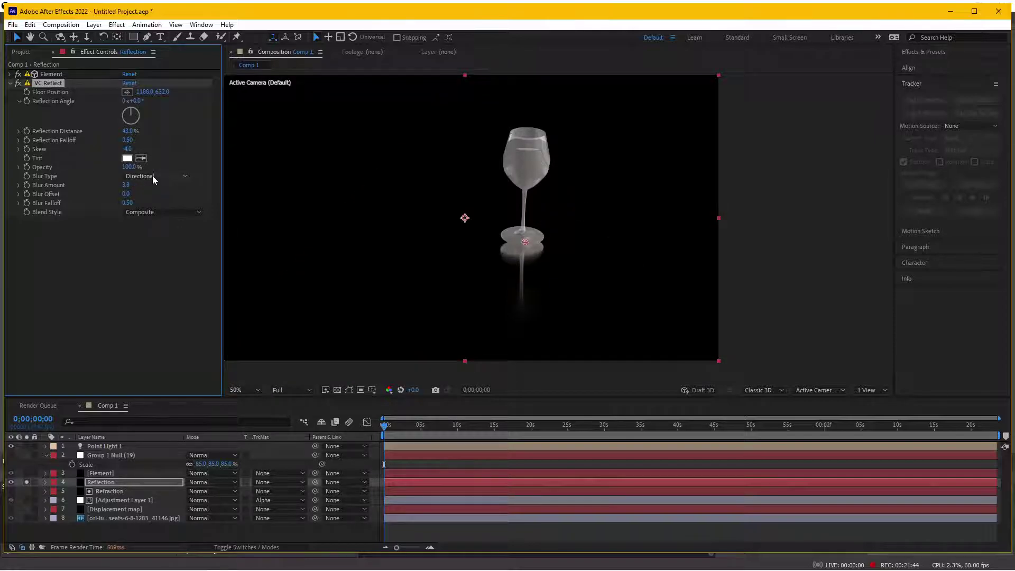
pyautogui.click(152, 176)
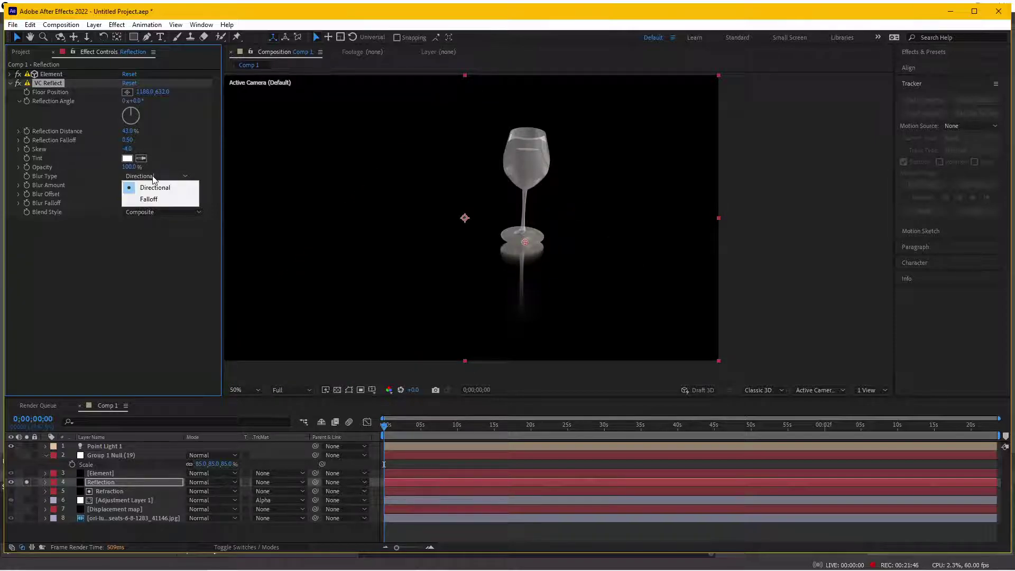
pyautogui.click(148, 199)
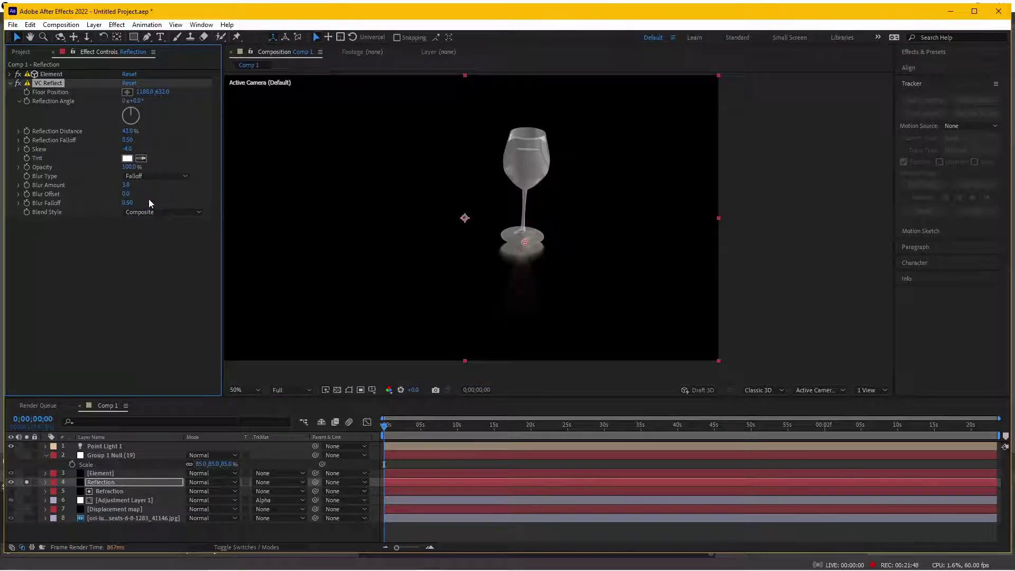
pyautogui.moveTo(126, 185); pyautogui.dragTo(116, 189)
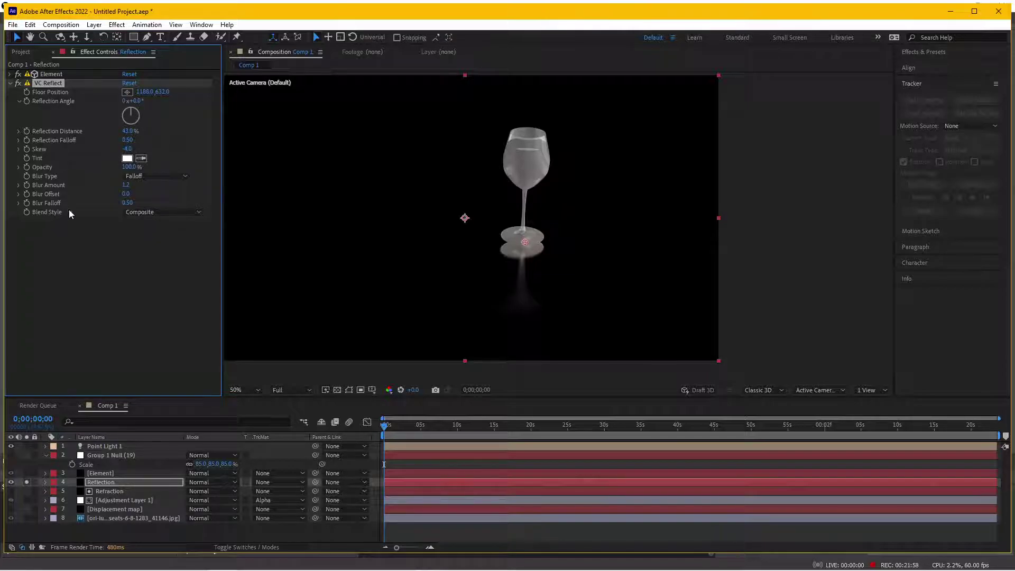
# Step: Set Blend Style to Reflection Only and unsolo the layer to view the full table scene
pyautogui.click(164, 212)
pyautogui.click(168, 248)
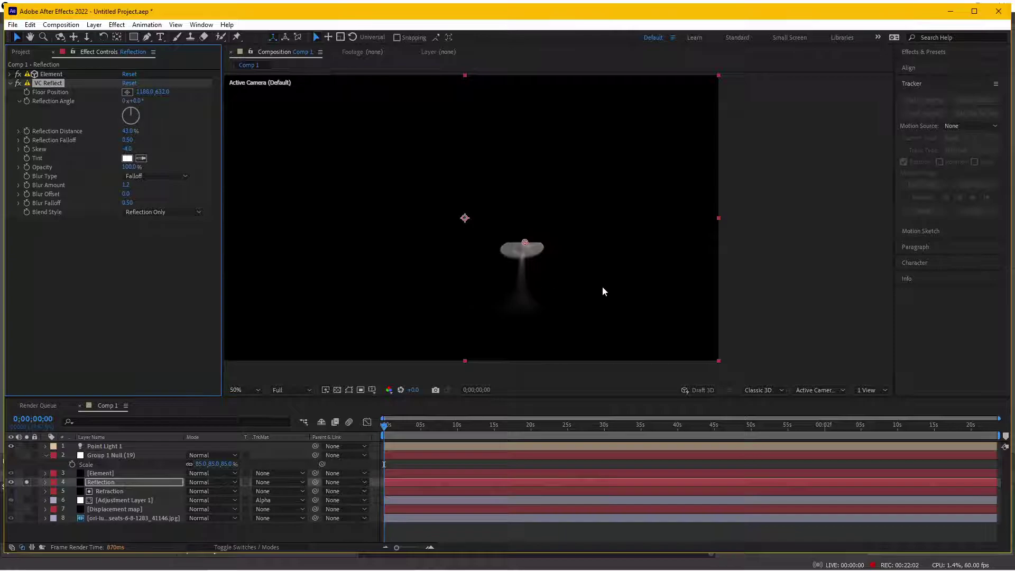
pyautogui.click(99, 480)
pyautogui.click(27, 482)
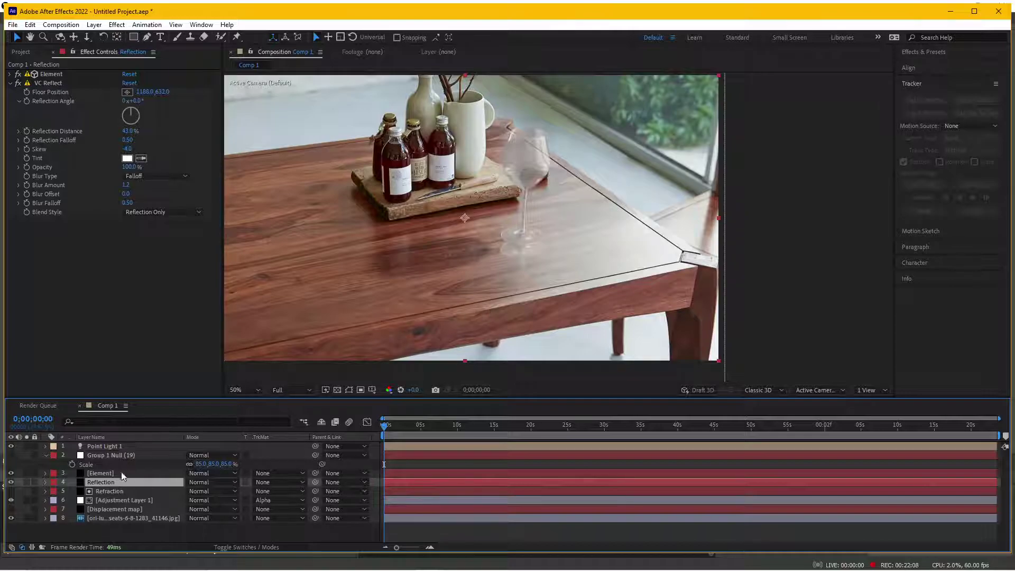
# Step: Move VC Reflect's Floor Position up to the glass base, zooming in to check placement
pyautogui.click(63, 83)
pyautogui.moveTo(524, 243); pyautogui.dragTo(525, 236)
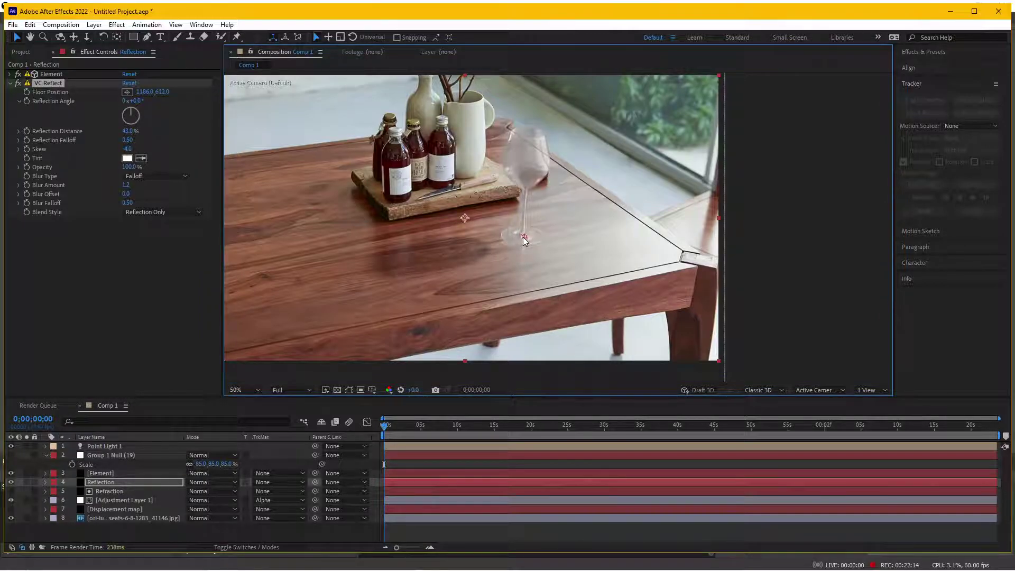
pyautogui.moveTo(524, 236); pyautogui.dragTo(527, 237)
pyautogui.press('.')
pyautogui.moveTo(497, 246); pyautogui.dragTo(502, 245)
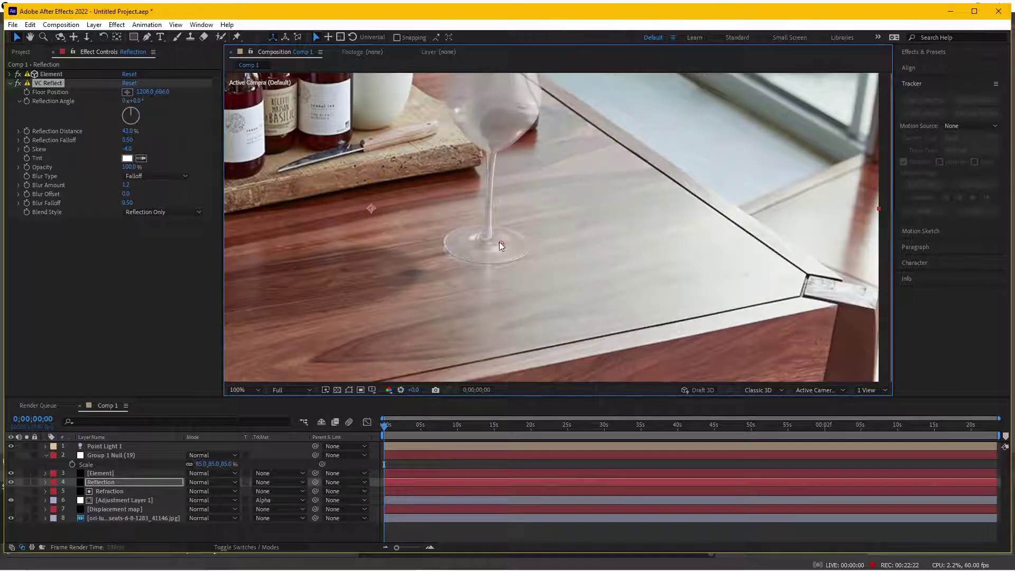
pyautogui.press(',')
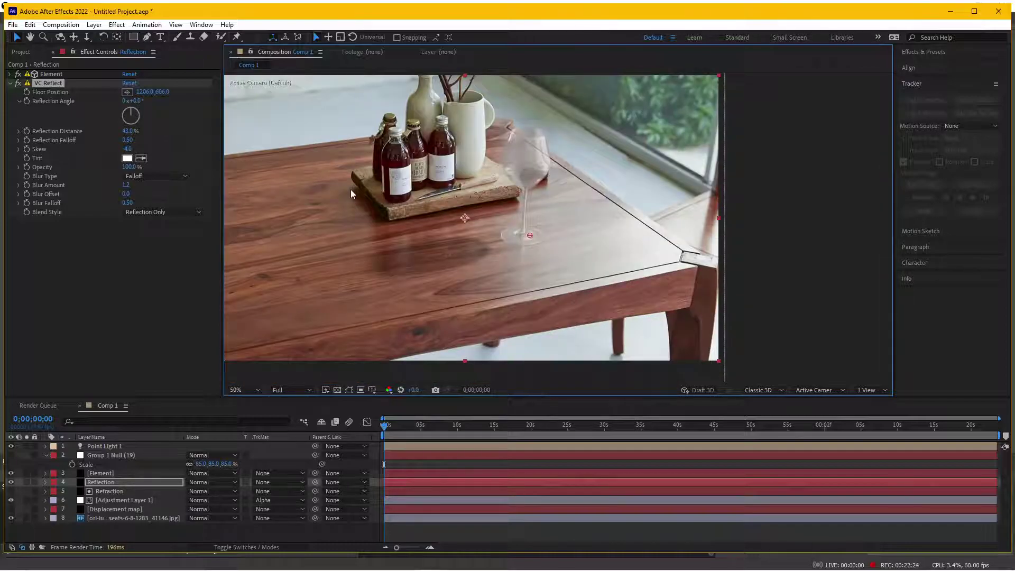
pyautogui.press('.')
pyautogui.moveTo(423, 311); pyautogui.dragTo(476, 285)
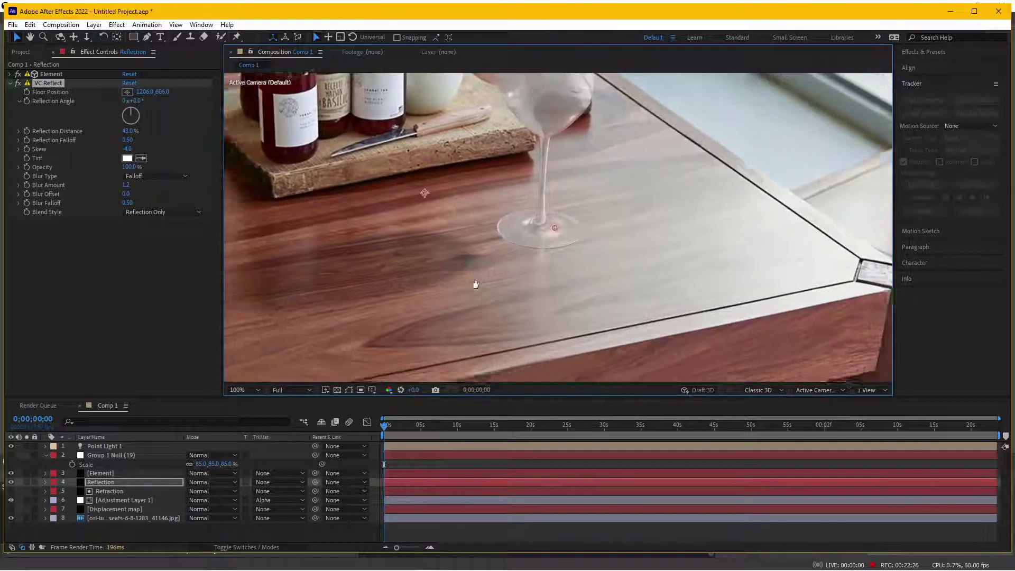
pyautogui.scroll(1, 591, 299)
pyautogui.scroll(1, 550, 254)
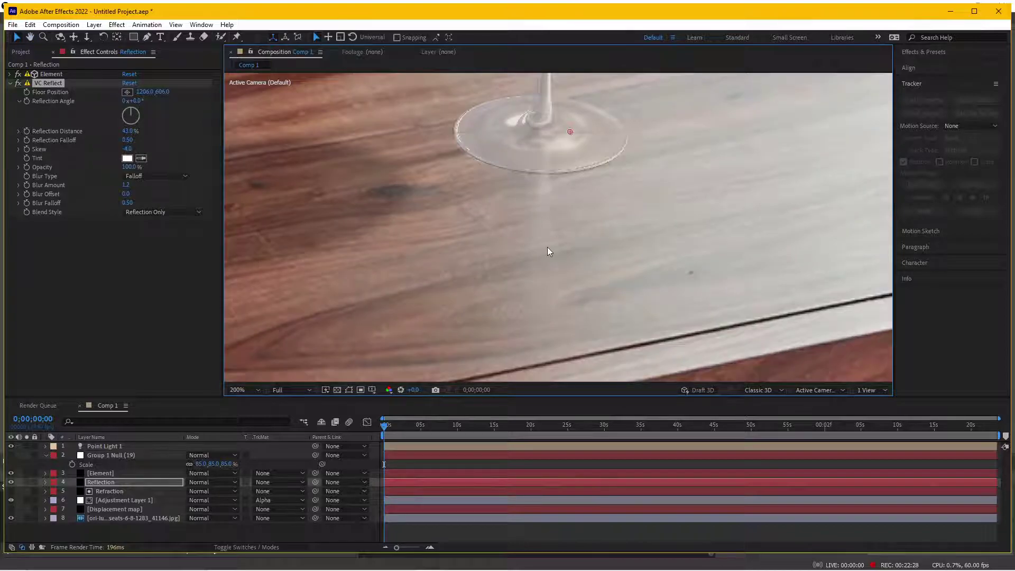
pyautogui.scroll(-2, 547, 246)
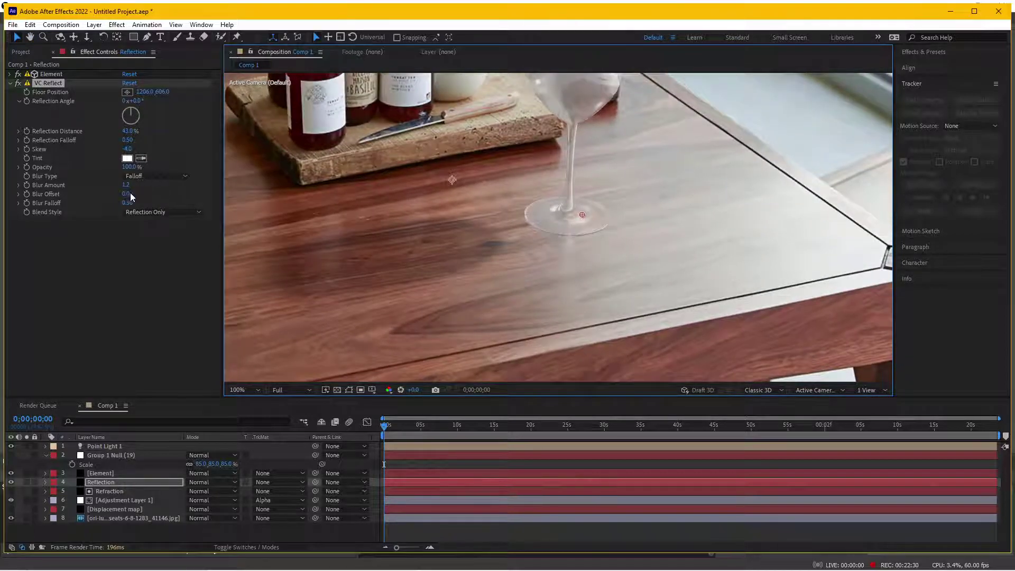
# Step: Lower the reflection Blur Amount to 1.0
pyautogui.moveTo(123, 194); pyautogui.dragTo(125, 188)
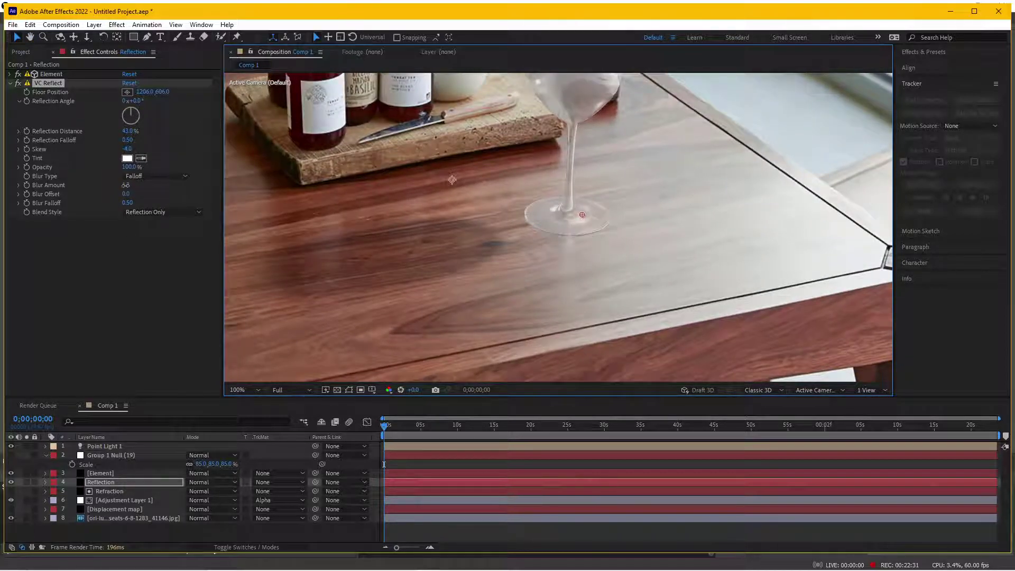
pyautogui.click(133, 273)
pyautogui.scroll(-2, 630, 262)
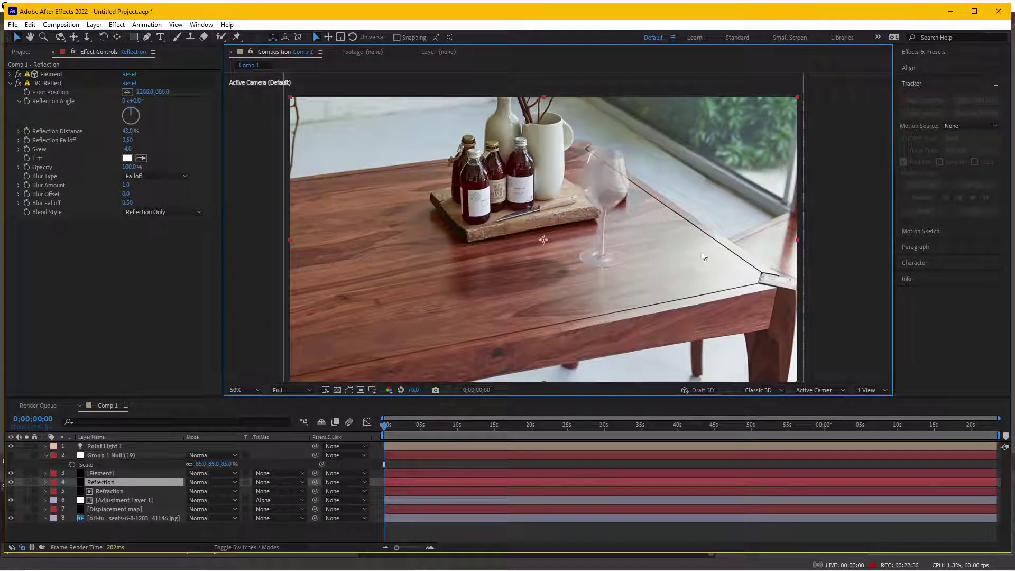
pyautogui.scroll(2, 673, 260)
pyautogui.scroll(-1, 715, 254)
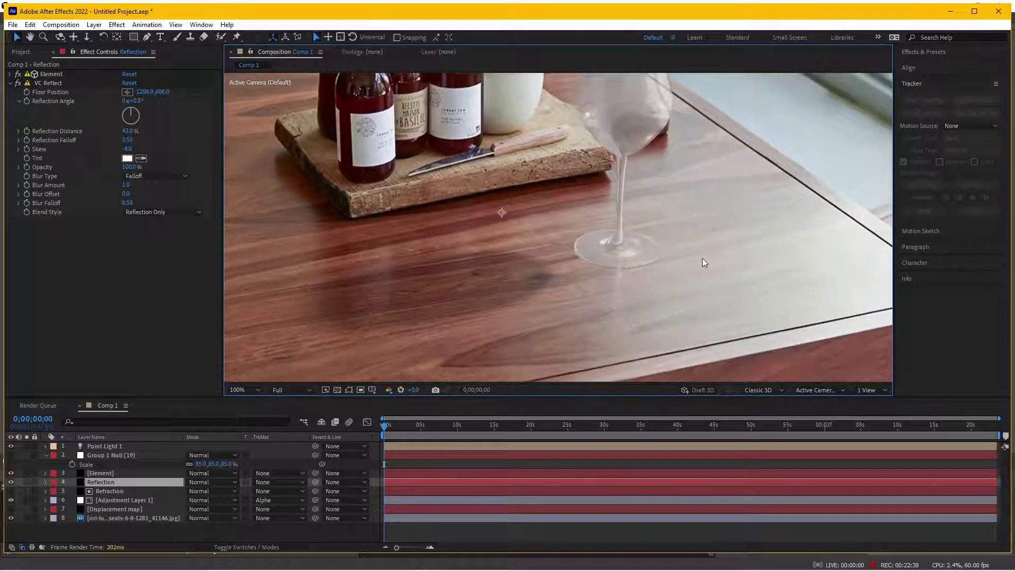
pyautogui.moveTo(703, 255); pyautogui.dragTo(717, 280)
pyautogui.scroll(1, 717, 279)
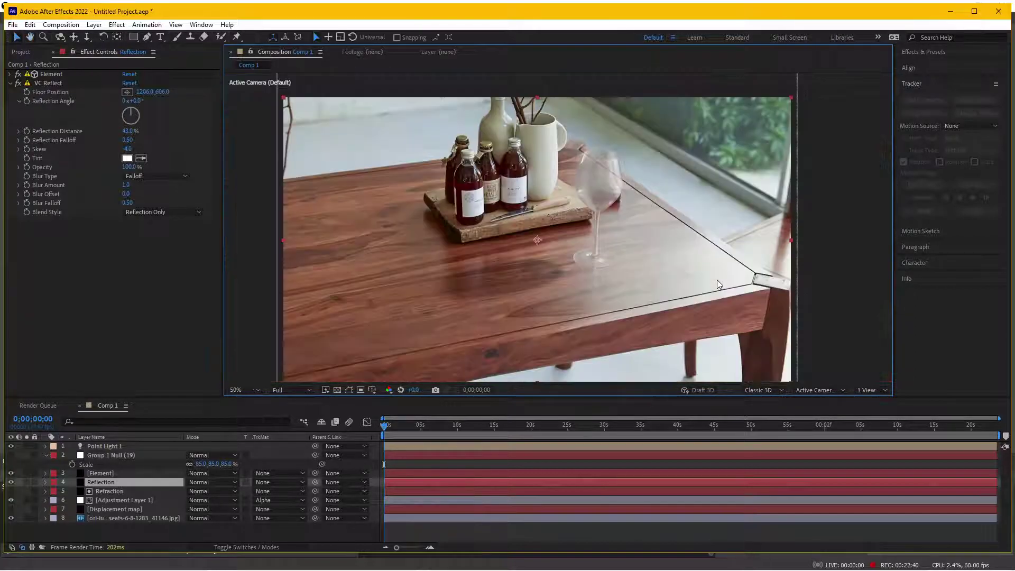
pyautogui.scroll(-2, 717, 281)
pyautogui.scroll(1, 583, 290)
pyautogui.scroll(1, 583, 290)
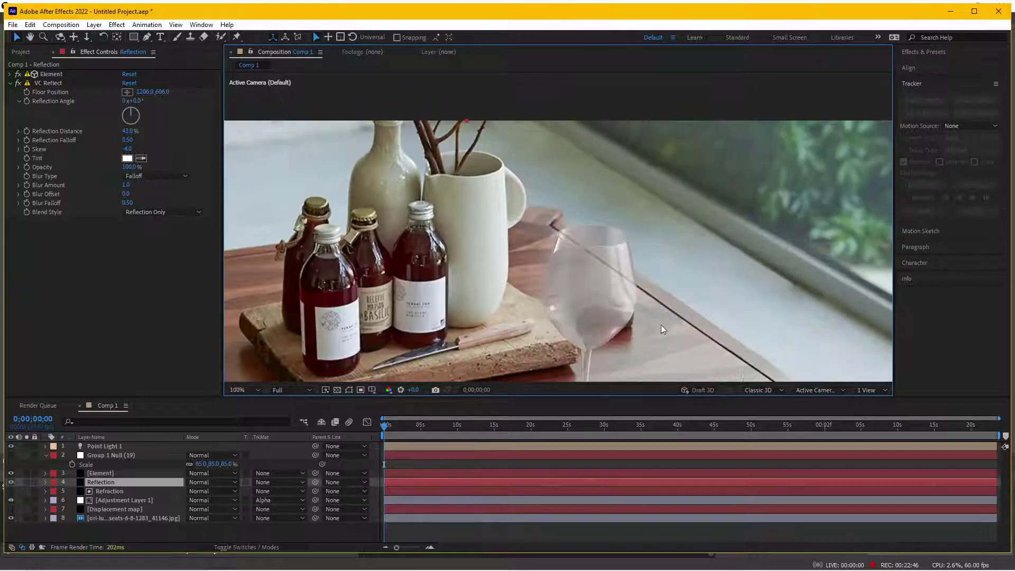
pyautogui.scroll(1, 590, 295)
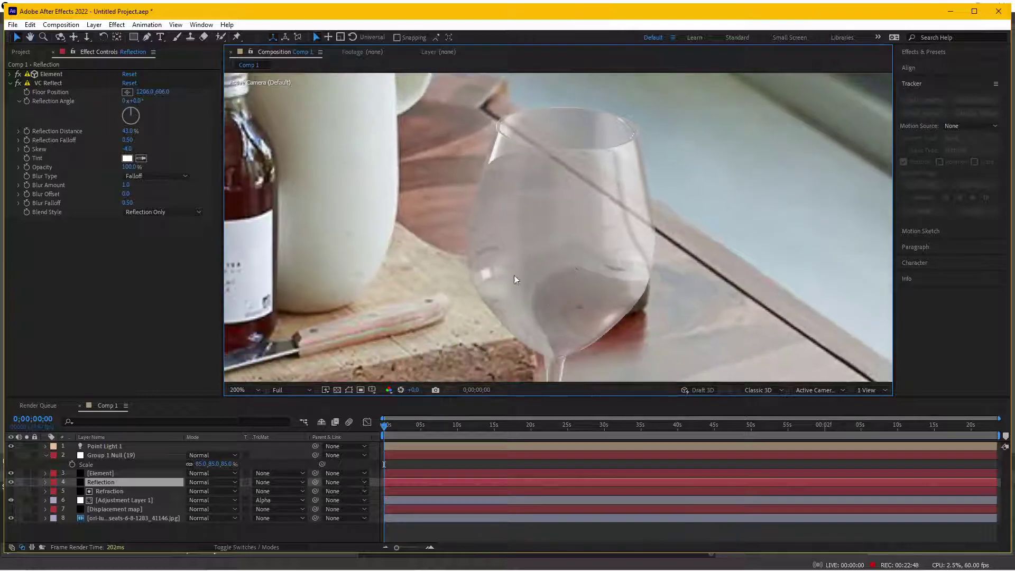
pyautogui.scroll(-1, 613, 275)
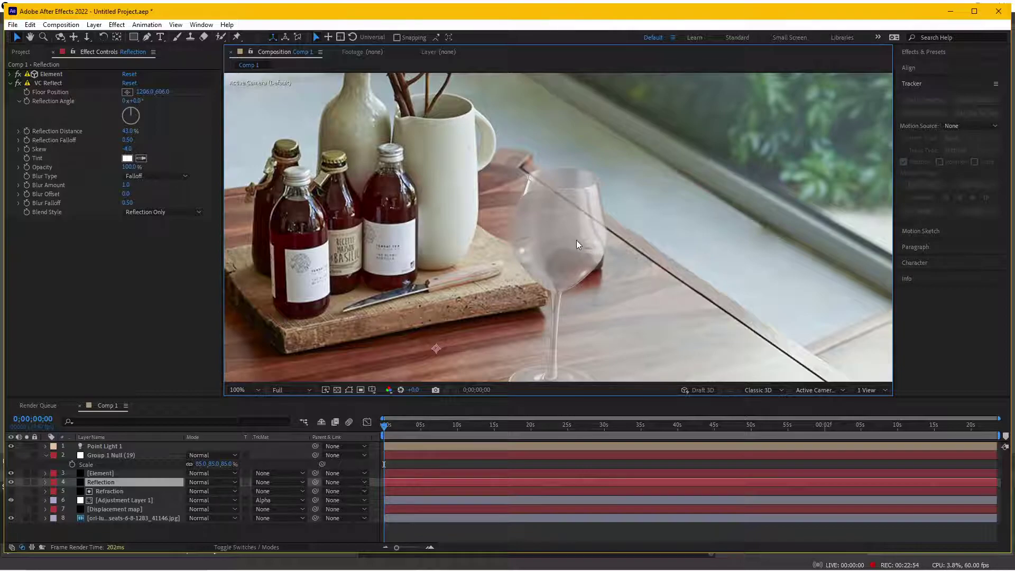
pyautogui.scroll(-1, 577, 240)
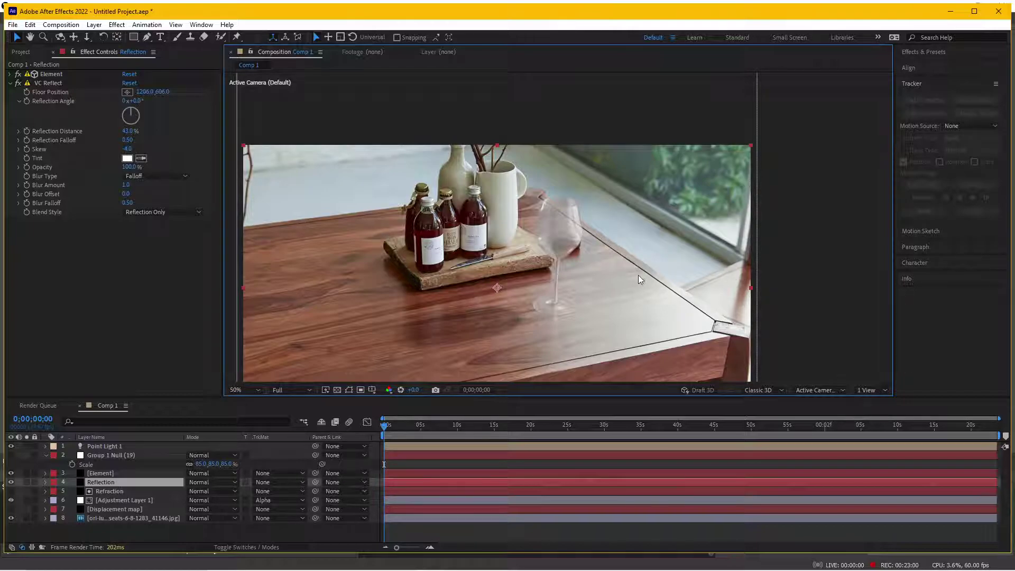
pyautogui.moveTo(639, 275); pyautogui.dragTo(696, 214)
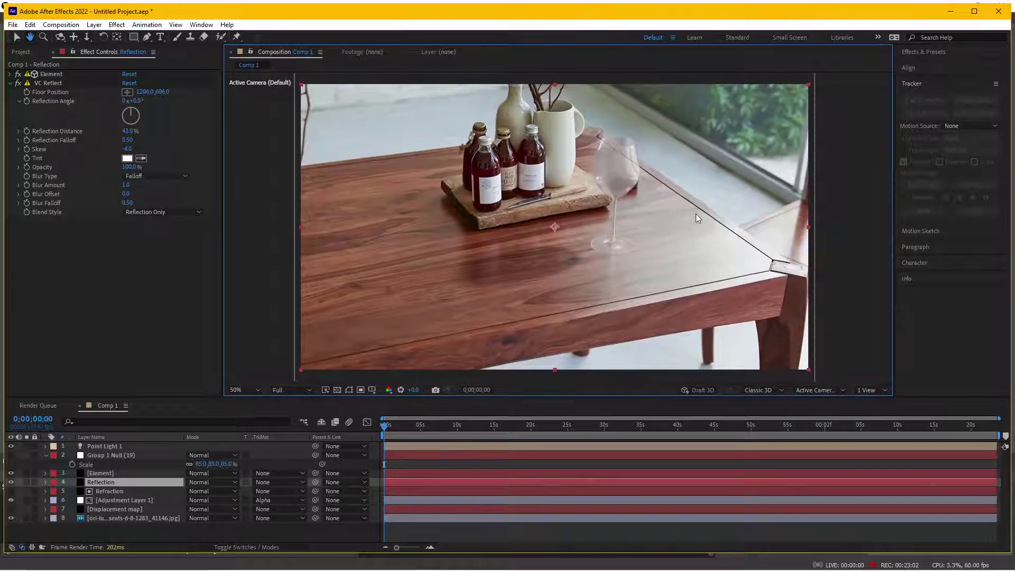